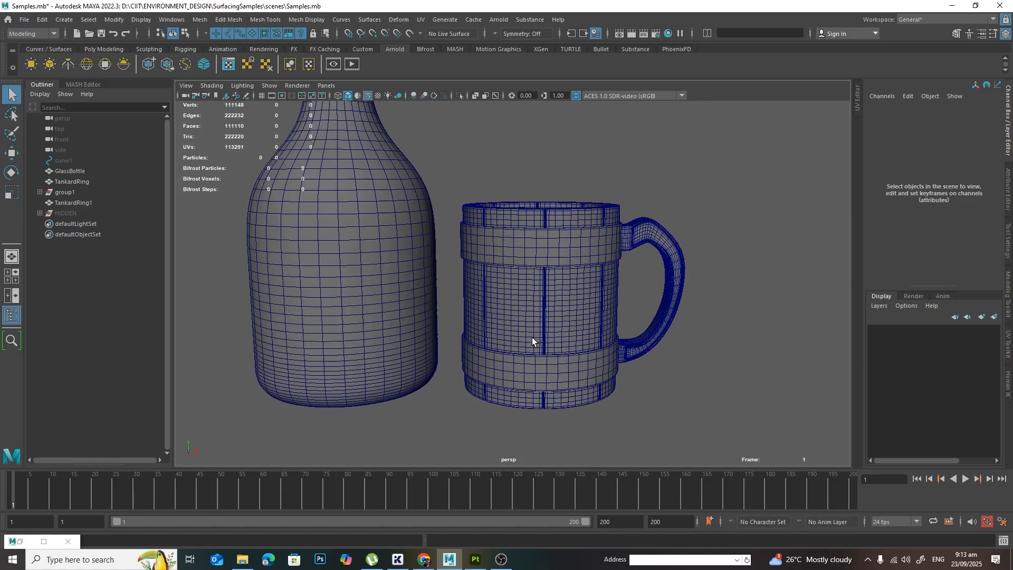
Step: Select the glass bottle and open the UV Editor to display its UV layout
{"action": "left_click_drag", "start_coordinate": [562, 283], "coordinate": [543, 258], "text": "alt"}
{"action": "middle_click_drag", "start_coordinate": [543, 258], "coordinate": [562, 285], "text": "alt"}
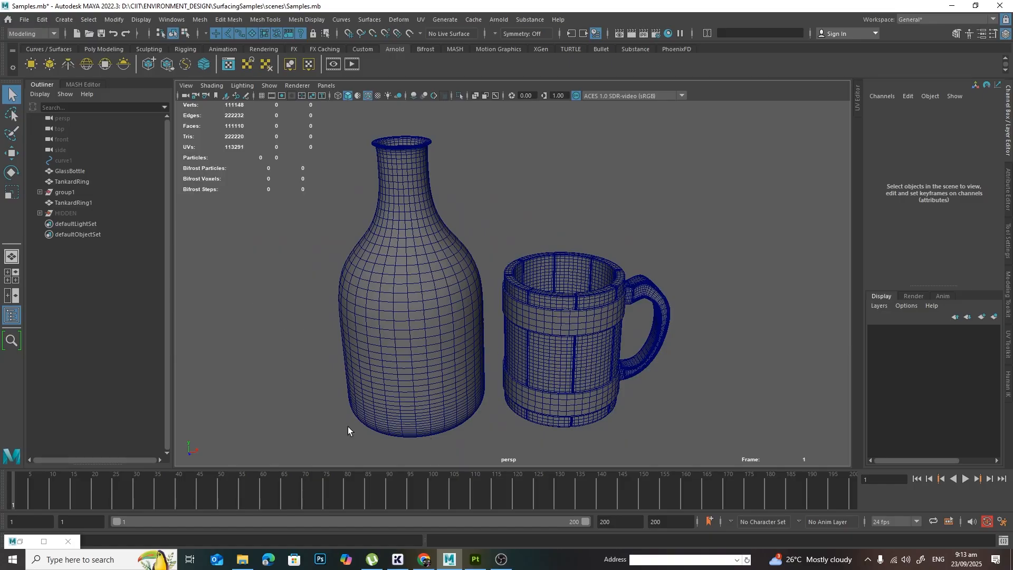
{"action": "left_click", "coordinate": [403, 262]}
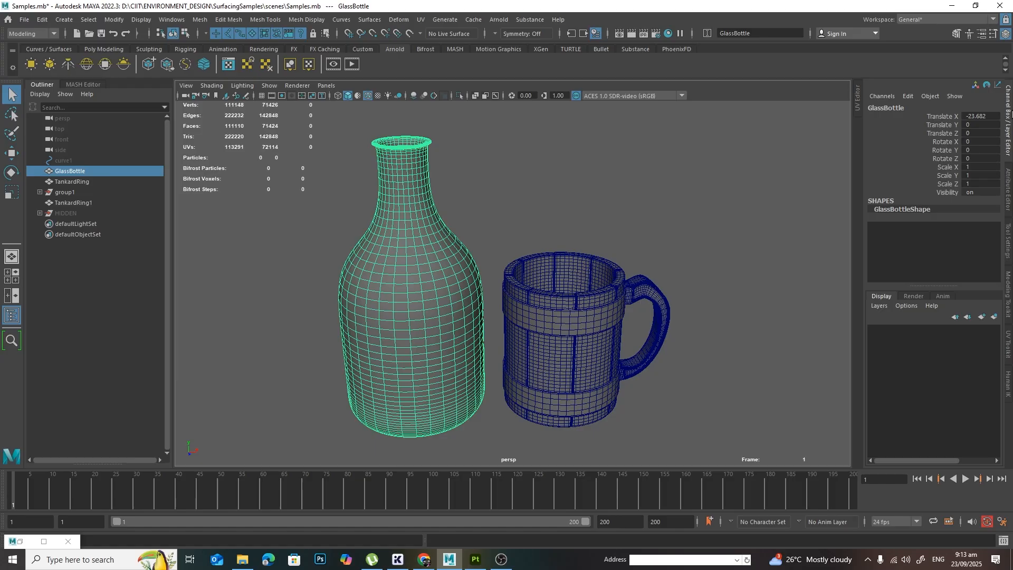
{"action": "left_click", "coordinate": [857, 97]}
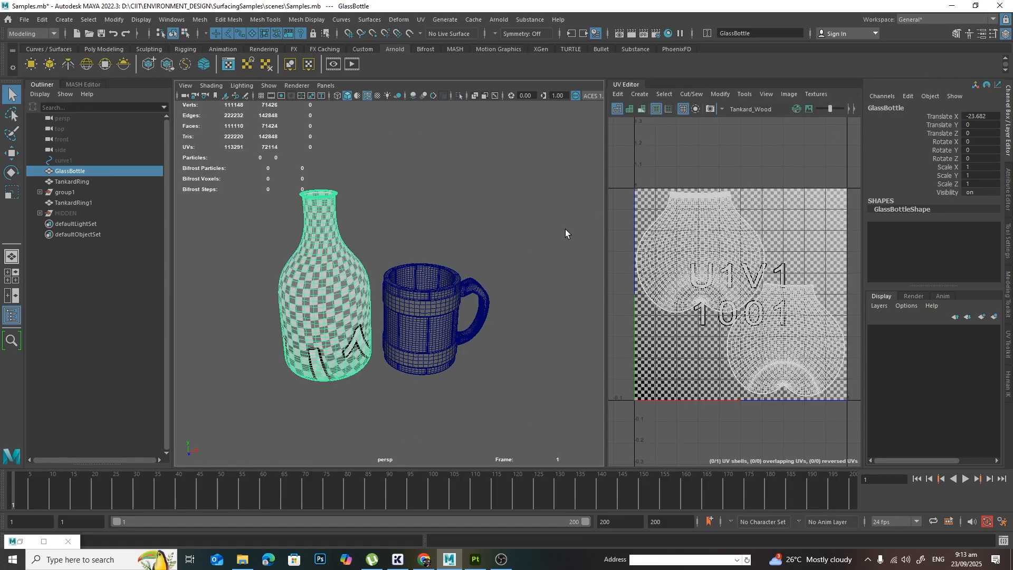
Step: Select all of the tankard's wooden planks and its base boards to inspect their combined UV layout
{"action": "left_click", "coordinate": [430, 285]}
{"action": "scroll", "coordinate": [534, 339], "scroll_direction": "up", "scroll_amount": 5}
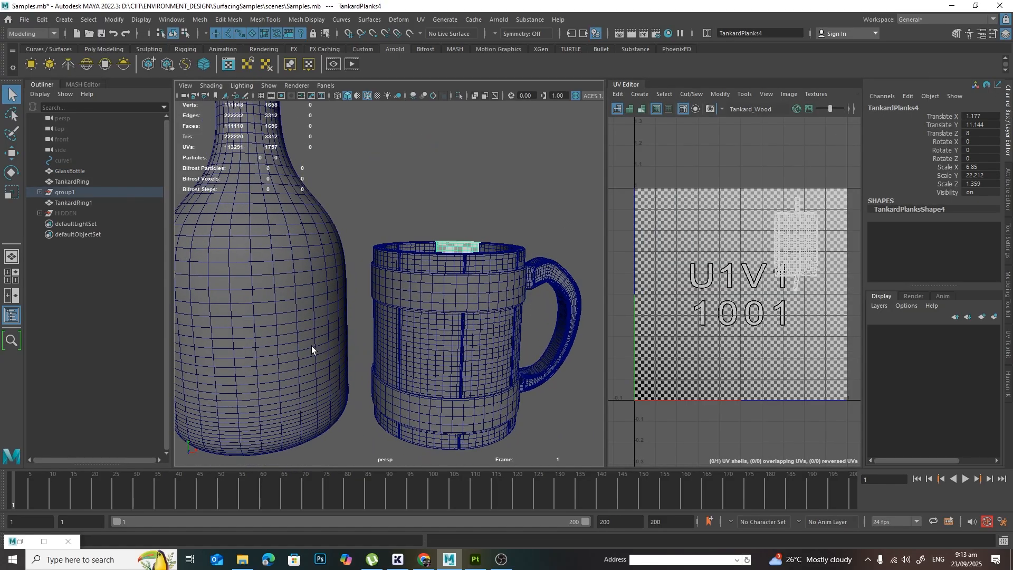
{"action": "left_click", "coordinate": [312, 346]}
{"action": "left_click_drag", "start_coordinate": [493, 368], "coordinate": [358, 316], "text": "alt"}
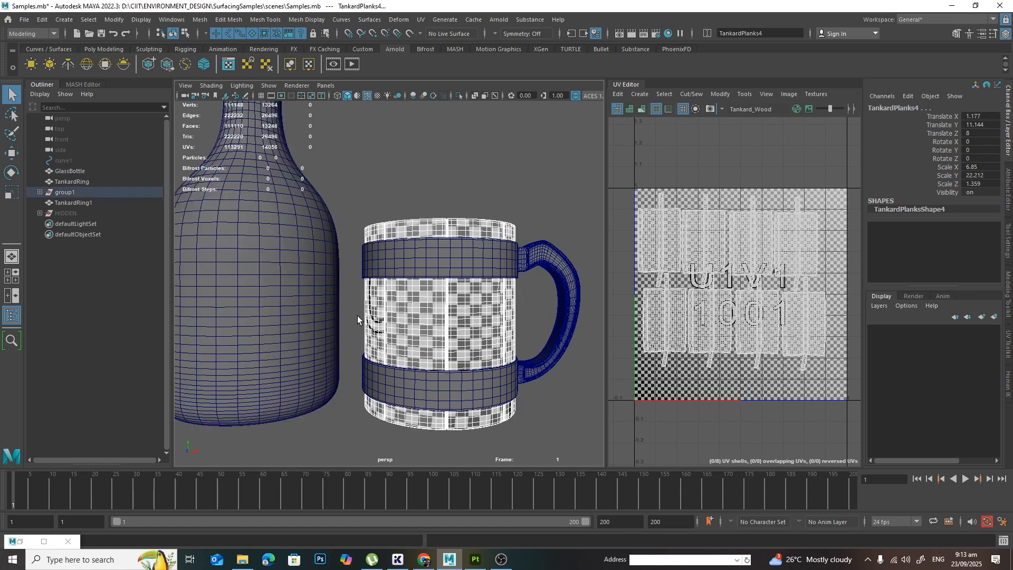
{"action": "left_click_drag", "start_coordinate": [490, 364], "coordinate": [489, 324], "text": "alt"}
{"action": "left_click", "coordinate": [405, 323]}
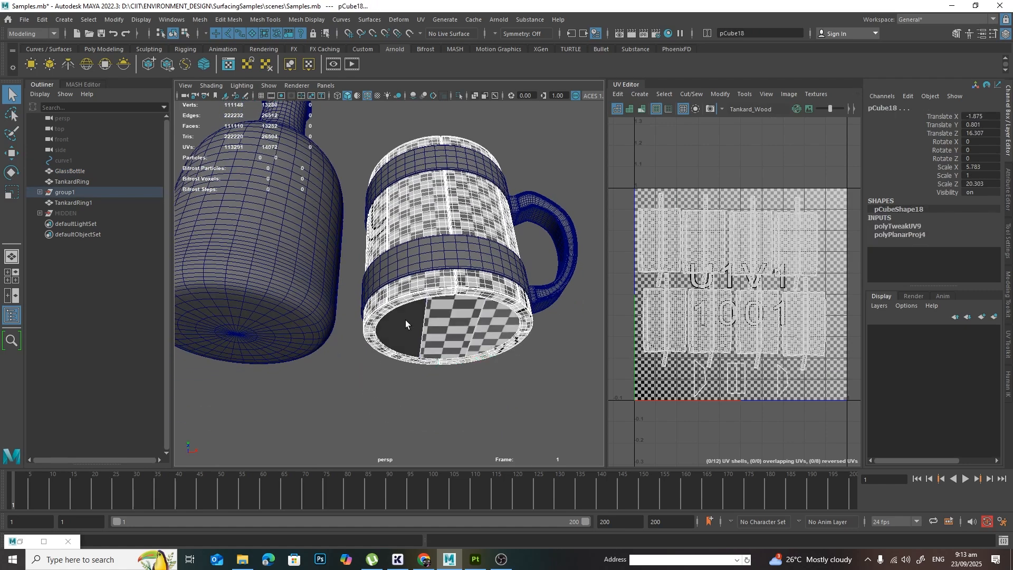
{"action": "left_click", "coordinate": [405, 319], "text": "shift"}
{"action": "left_click_drag", "start_coordinate": [505, 248], "coordinate": [488, 302], "text": "alt"}
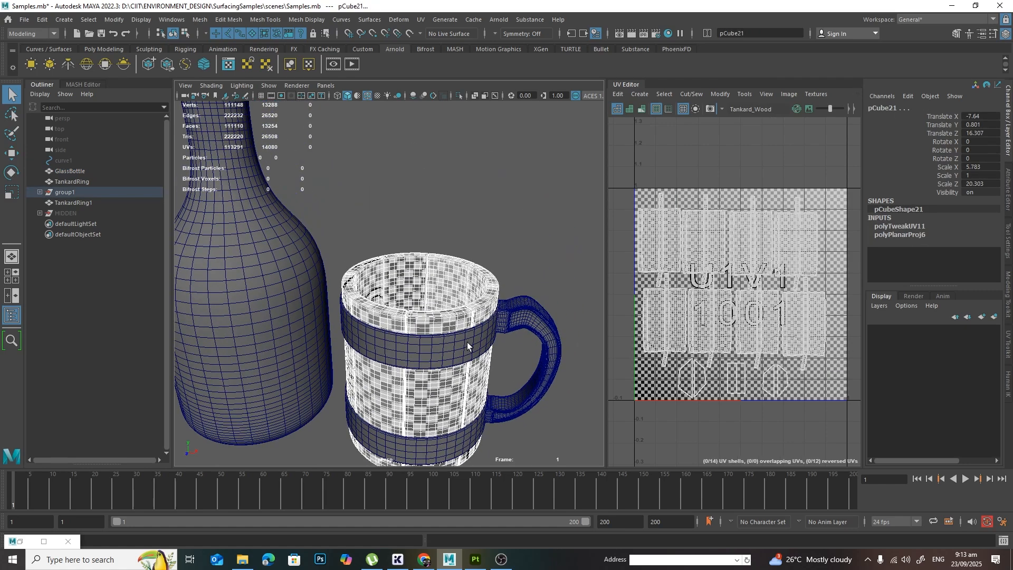
Step: Inspect the glass bottle's UV layout, then the layout of the tankard's two metal rings and handle
{"action": "left_click", "coordinate": [249, 283]}
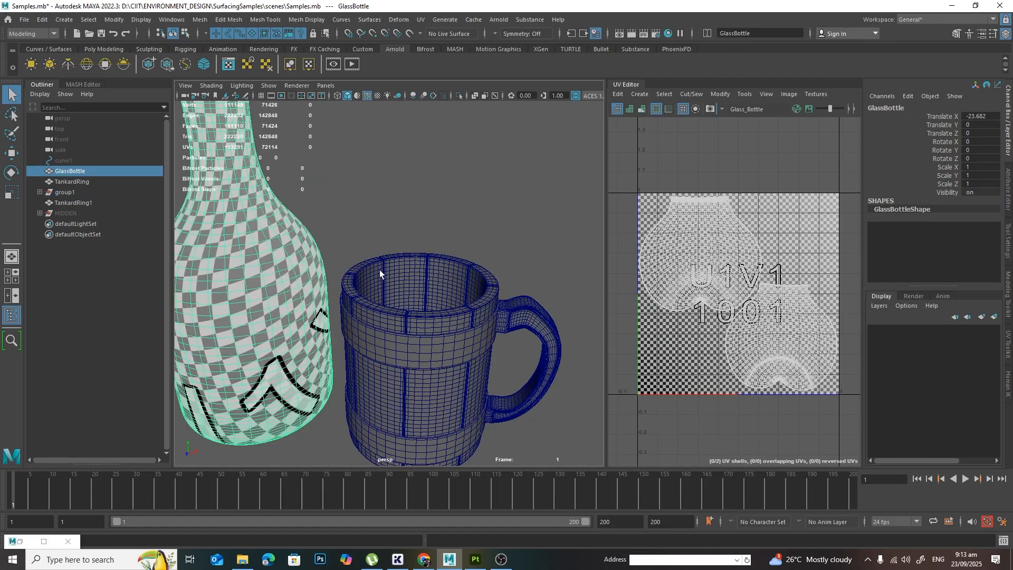
{"action": "left_click_drag", "start_coordinate": [538, 309], "coordinate": [482, 224], "text": "alt"}
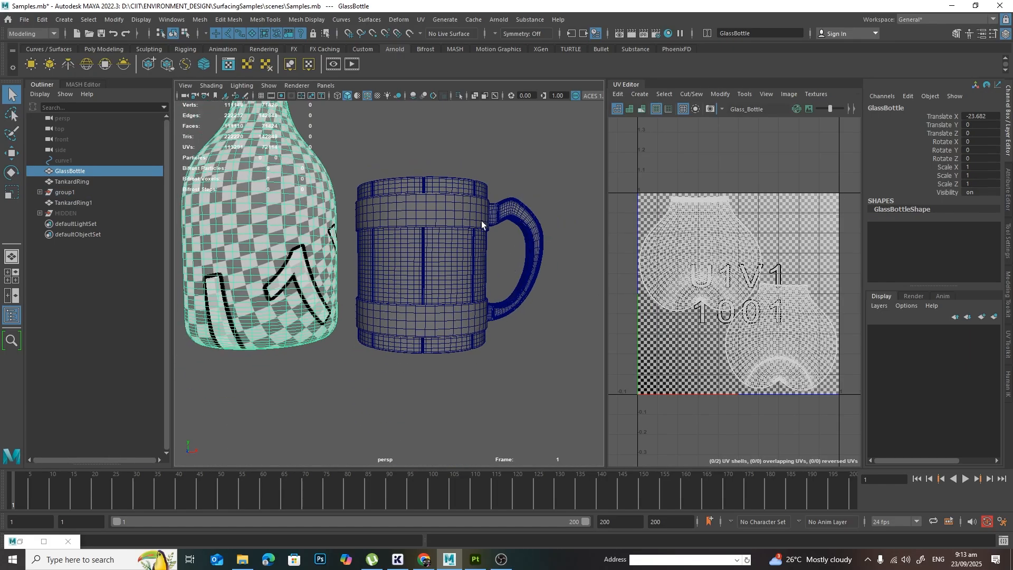
{"action": "left_click", "coordinate": [481, 224]}
{"action": "left_click", "coordinate": [509, 302], "text": "shift"}
{"action": "left_click", "coordinate": [473, 320], "text": "shift"}
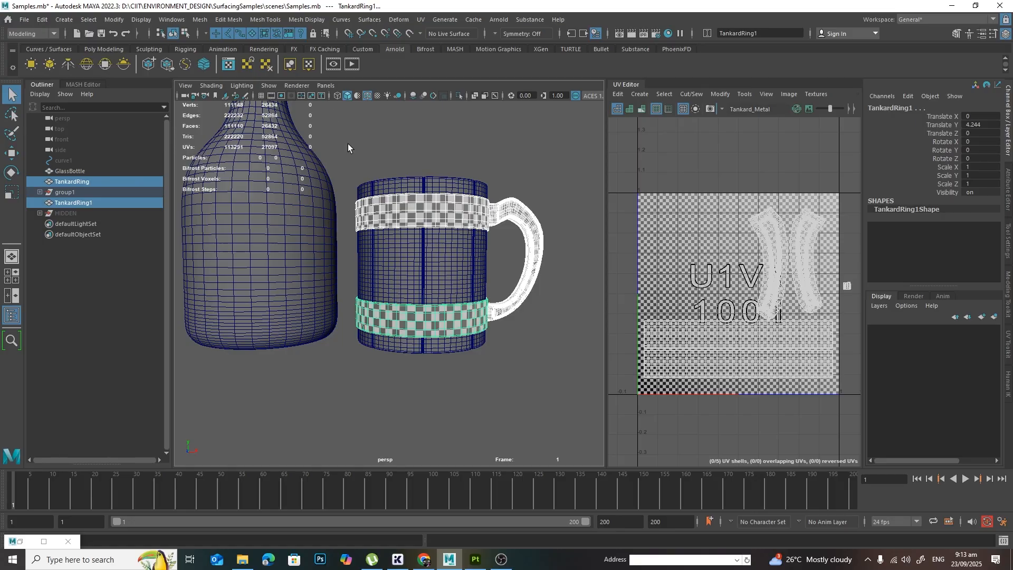
{"action": "left_click_drag", "start_coordinate": [350, 149], "coordinate": [456, 184], "text": "alt"}
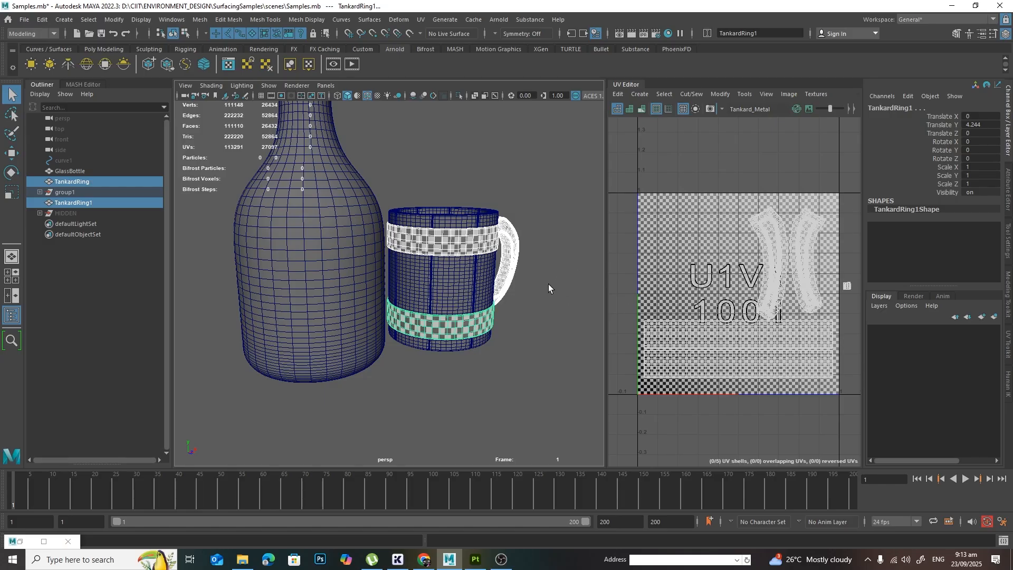
{"action": "left_click_drag", "start_coordinate": [550, 288], "coordinate": [541, 297], "text": "alt"}
{"action": "middle_click_drag", "start_coordinate": [539, 259], "coordinate": [544, 290], "text": "alt"}
{"action": "right_click_drag", "start_coordinate": [545, 291], "coordinate": [543, 292], "text": "alt"}
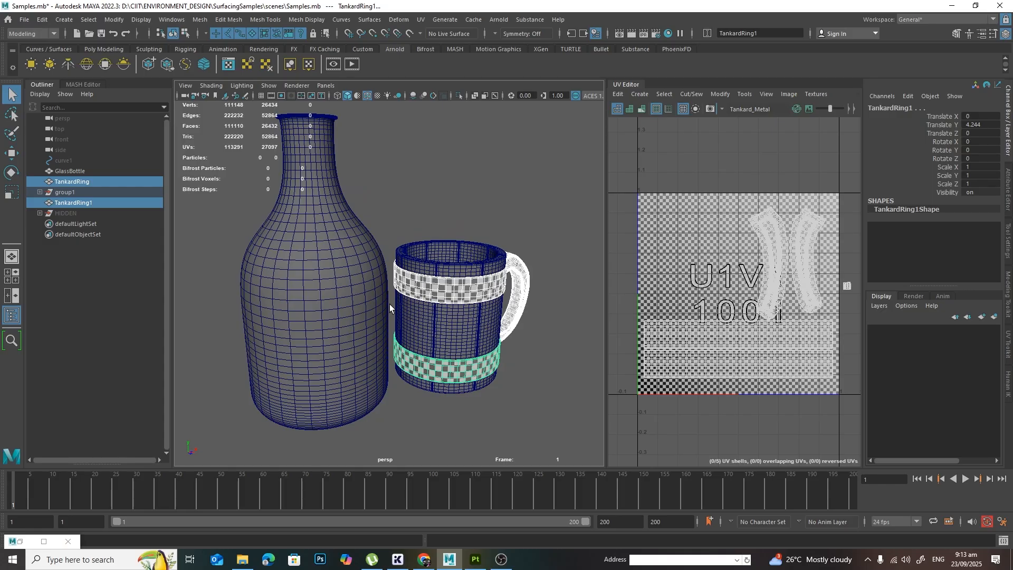
Step: Restore the Hypershade window and place it clear of the glass bottle, with the bottle selected
{"action": "left_click", "coordinate": [18, 539]}
{"action": "left_click_drag", "start_coordinate": [390, 293], "coordinate": [753, 253]}
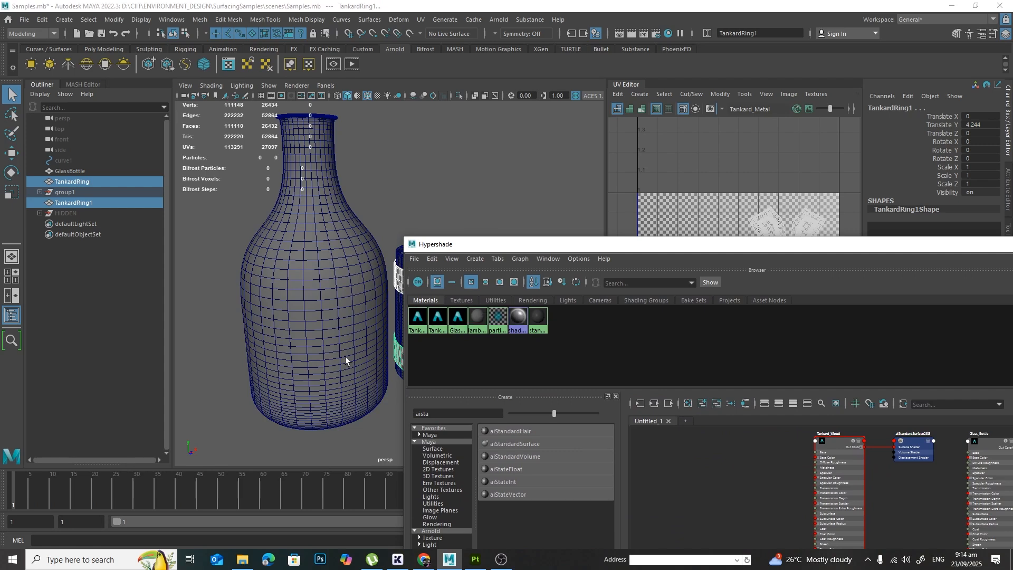
{"action": "left_click", "coordinate": [340, 296]}
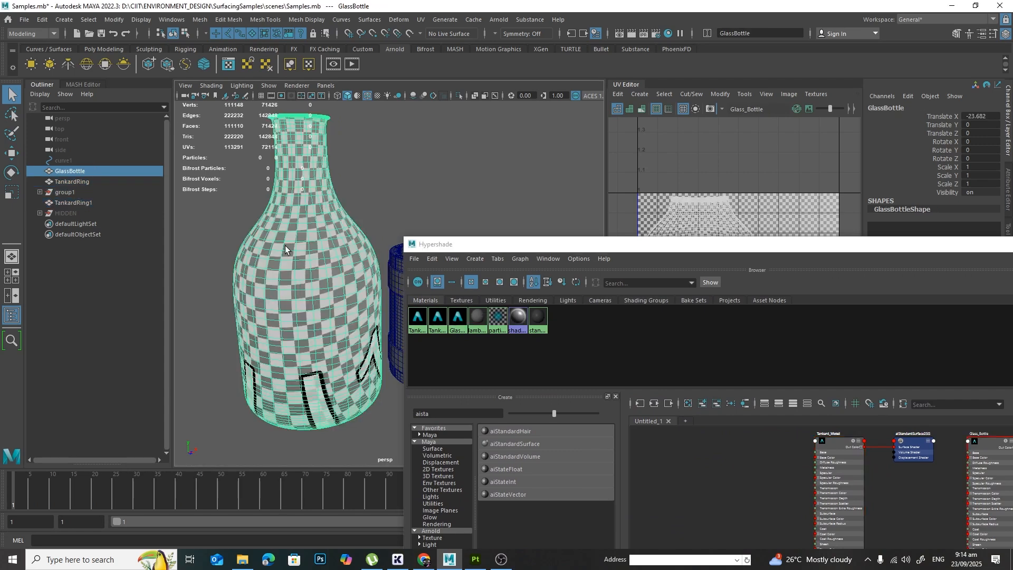
{"action": "left_click_drag", "start_coordinate": [303, 197], "coordinate": [390, 240], "text": "alt"}
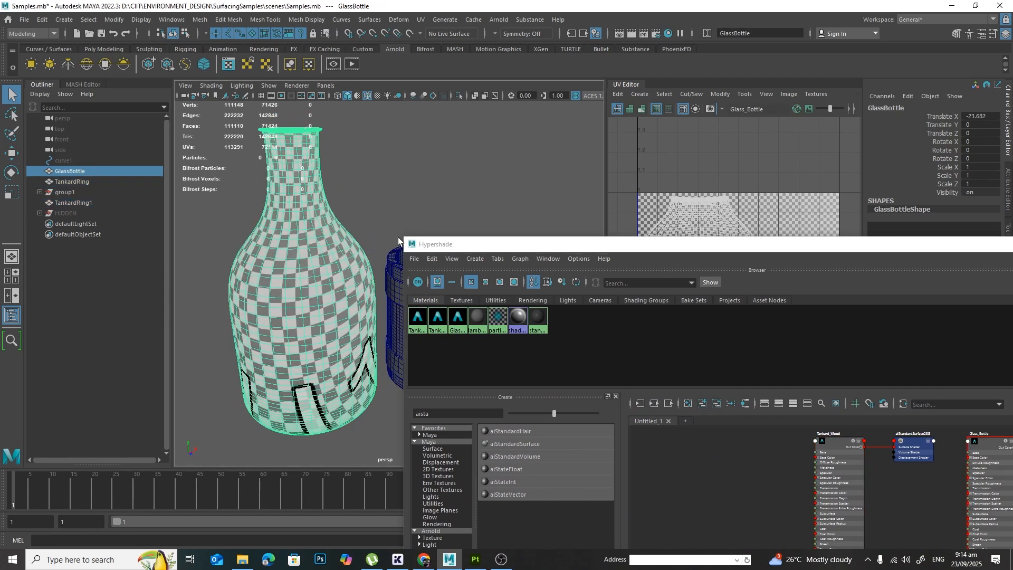
{"action": "left_click_drag", "start_coordinate": [875, 245], "coordinate": [788, 272]}
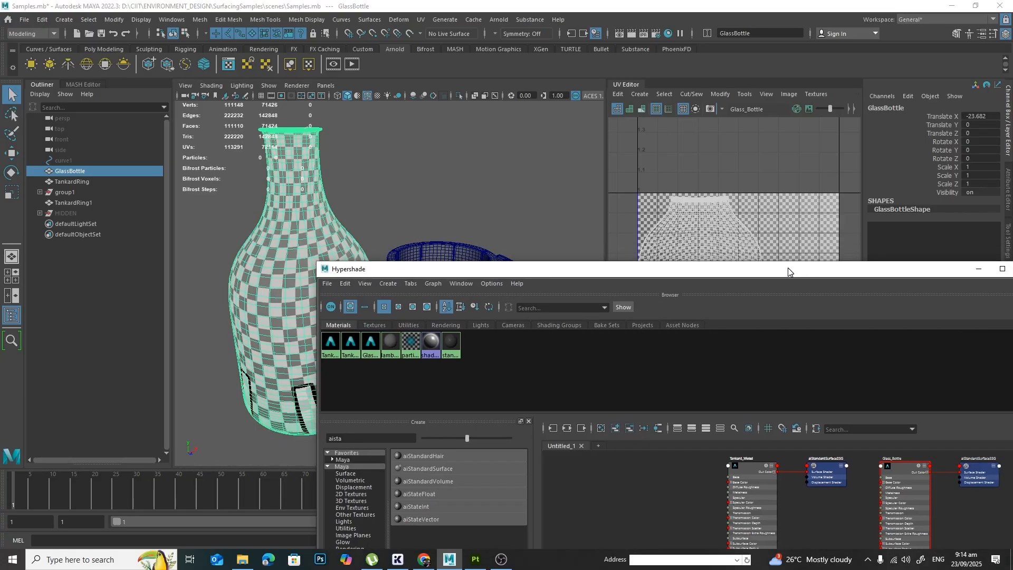
Step: Select all objects that use the Glass_Bottle material and move the Hypershade window to uncover the scene
{"action": "right_click", "coordinate": [370, 343]}
{"action": "right_click_drag", "start_coordinate": [370, 343], "coordinate": [414, 343]}
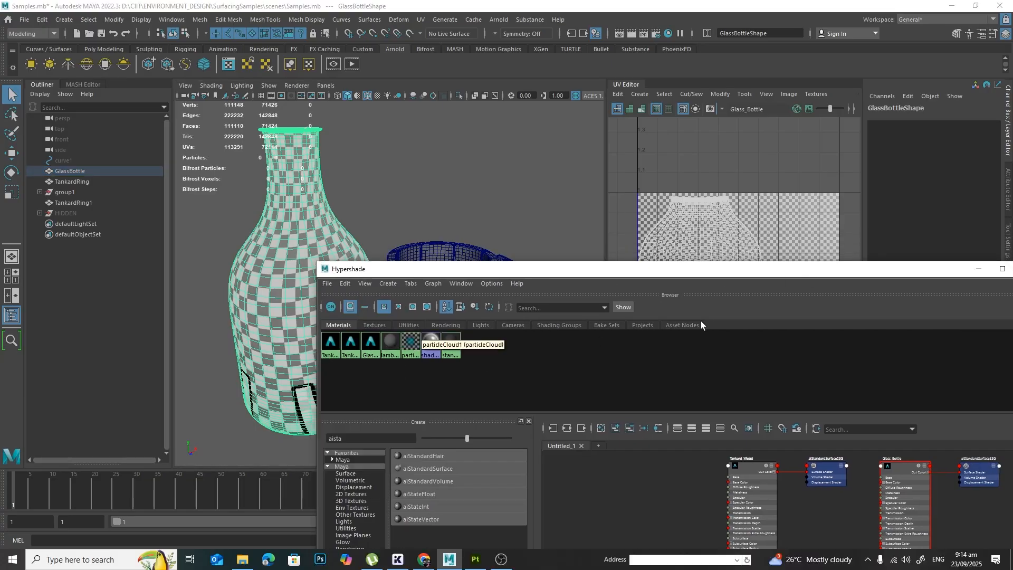
{"action": "left_click_drag", "start_coordinate": [809, 272], "coordinate": [668, 316]}
Step: Set the base color of the Glass_Bottle material to red and clear the selection
{"action": "left_click", "coordinate": [1008, 189]}
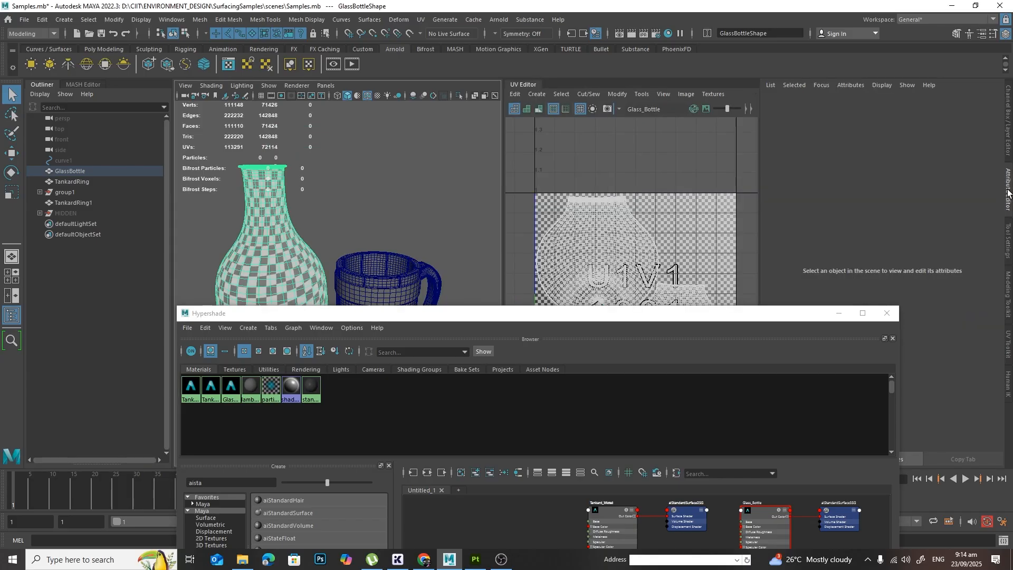
{"action": "left_click", "coordinate": [1010, 146]}
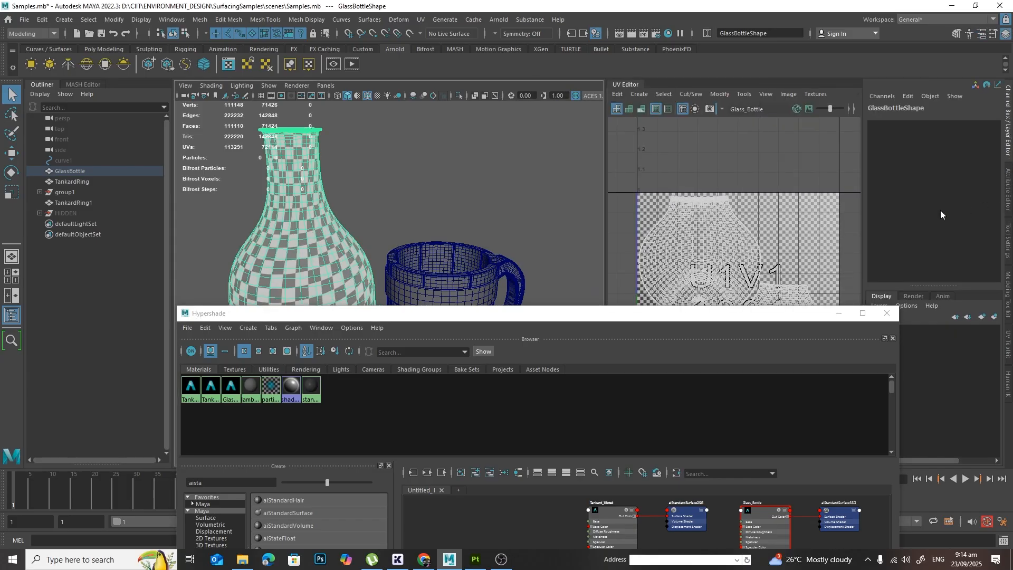
{"action": "left_click", "coordinate": [1009, 191]}
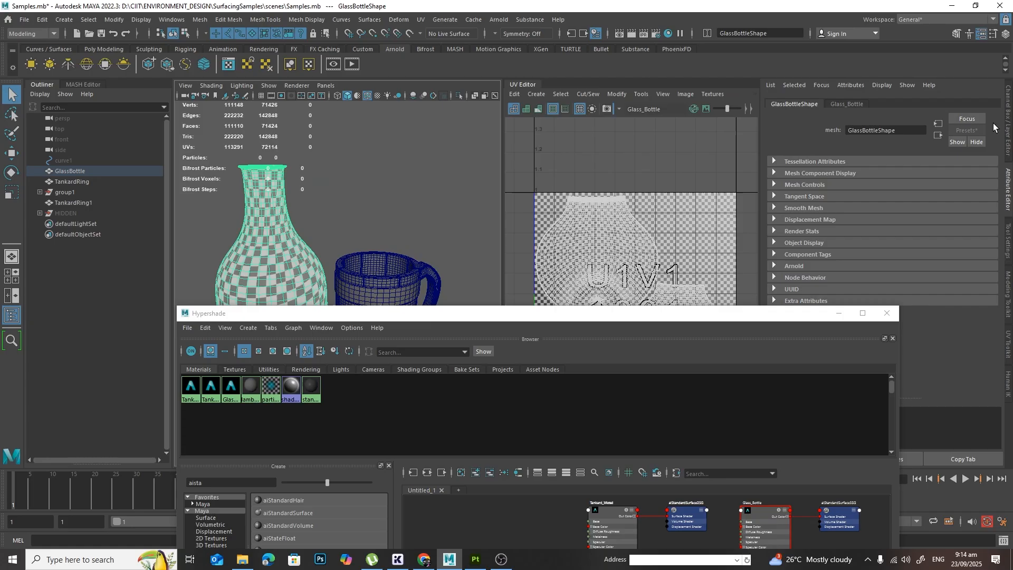
{"action": "left_click", "coordinate": [847, 104]}
{"action": "left_click", "coordinate": [872, 239]}
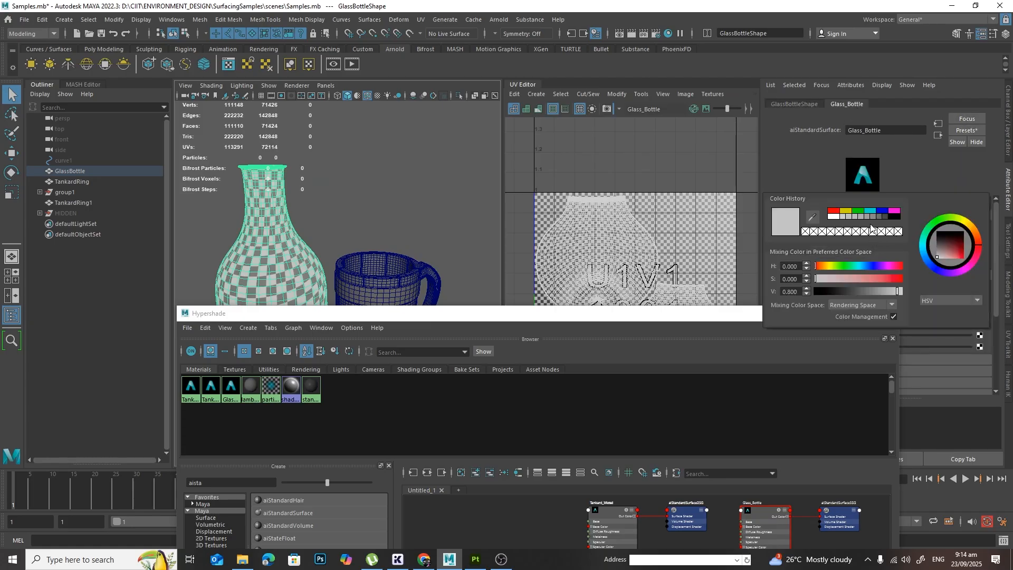
{"action": "left_click_drag", "start_coordinate": [941, 240], "coordinate": [966, 259]}
{"action": "left_click", "coordinate": [474, 208]}
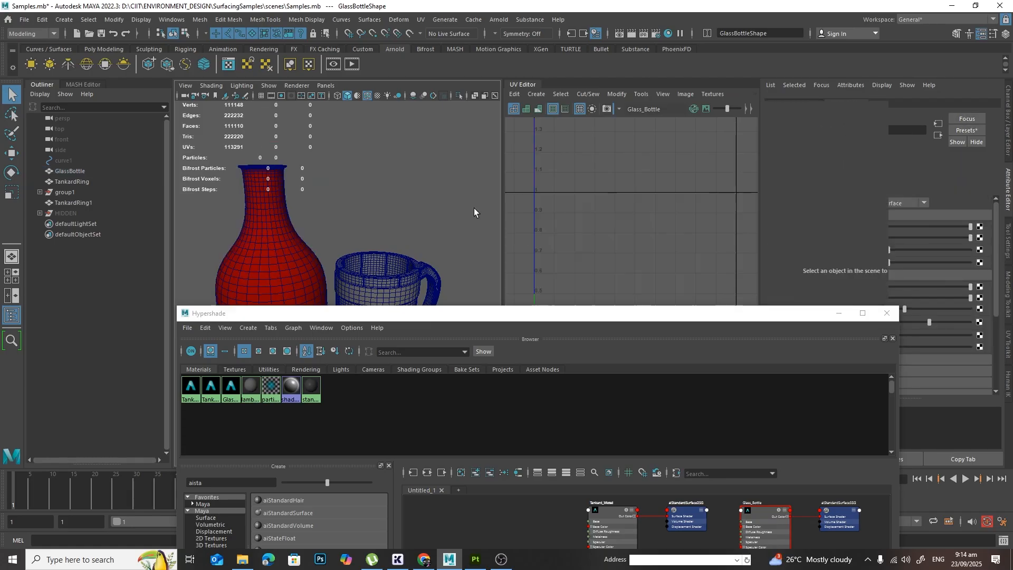
Step: Move the Hypershade window away from the models and select the bottle to view its whole UV layout
{"action": "left_click_drag", "start_coordinate": [351, 249], "coordinate": [410, 199], "text": "alt"}
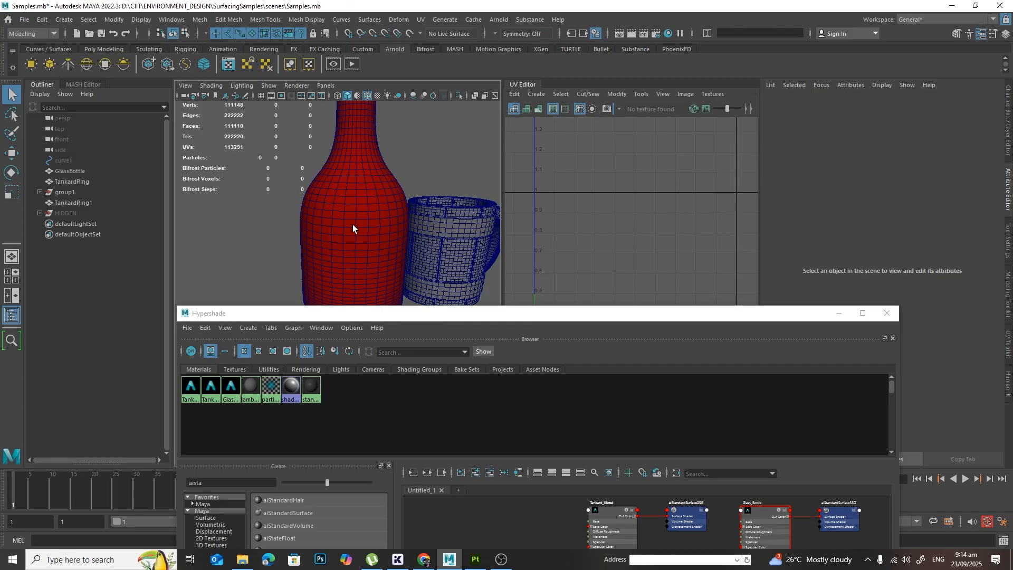
{"action": "left_click_drag", "start_coordinate": [438, 319], "coordinate": [463, 369]}
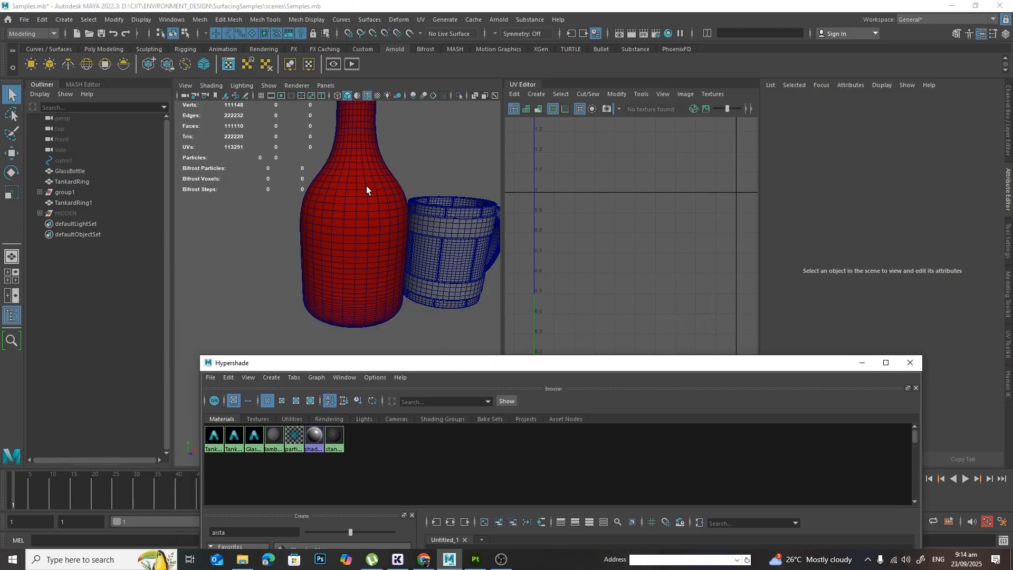
{"action": "left_click", "coordinate": [366, 186]}
{"action": "middle_click_drag", "start_coordinate": [703, 297], "coordinate": [700, 238], "text": "alt"}
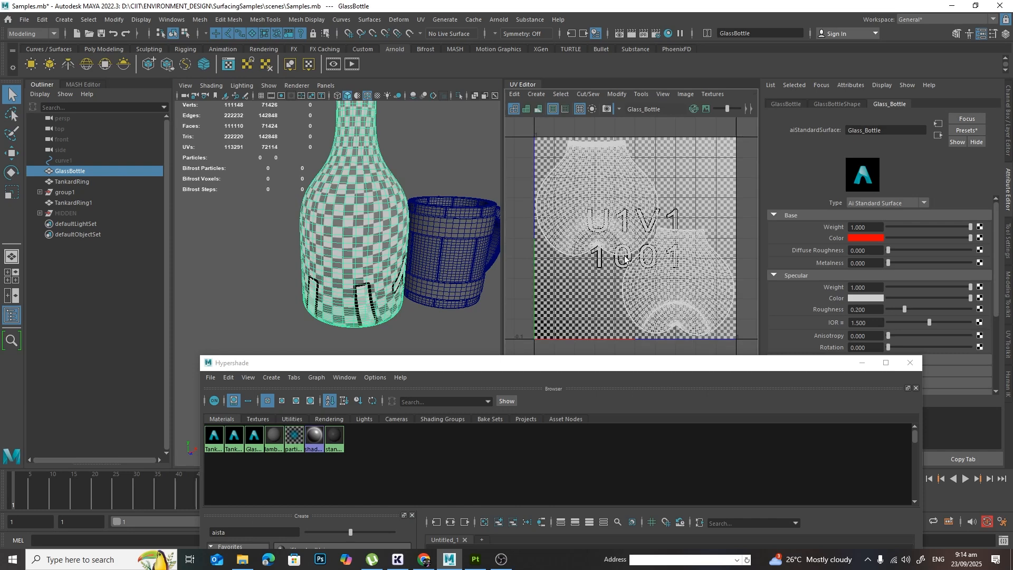
Step: Select all tankard objects that use the Tankard_Wood material
{"action": "left_click_drag", "start_coordinate": [455, 212], "coordinate": [421, 209], "text": "alt"}
{"action": "middle_click_drag", "start_coordinate": [414, 247], "coordinate": [393, 239], "text": "alt"}
{"action": "right_click_drag", "start_coordinate": [394, 239], "coordinate": [453, 253], "text": "alt"}
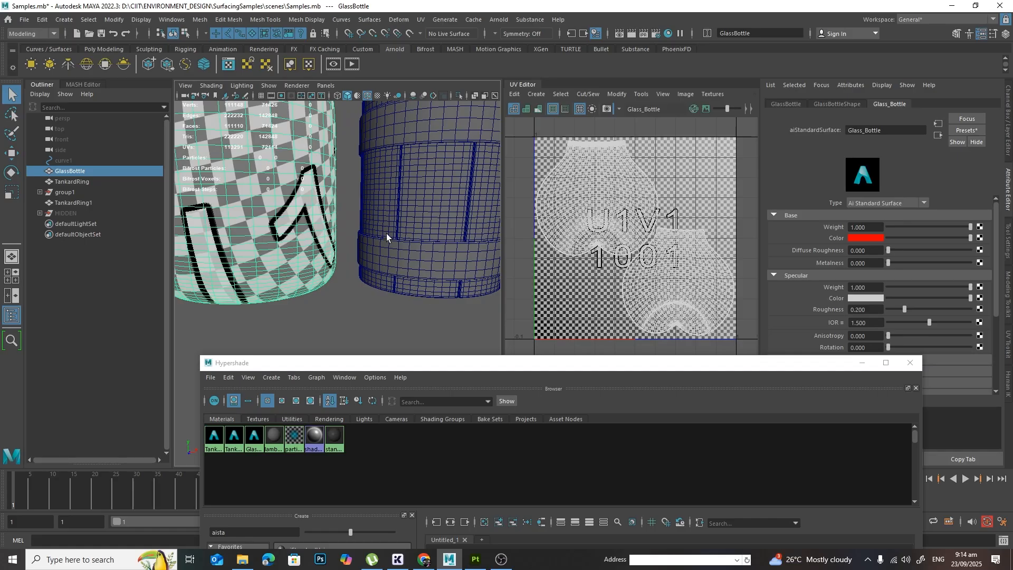
{"action": "middle_click_drag", "start_coordinate": [386, 237], "coordinate": [349, 281], "text": "alt"}
{"action": "left_click_drag", "start_coordinate": [407, 298], "coordinate": [399, 287], "text": "alt"}
{"action": "middle_click_drag", "start_coordinate": [416, 260], "coordinate": [418, 273], "text": "alt"}
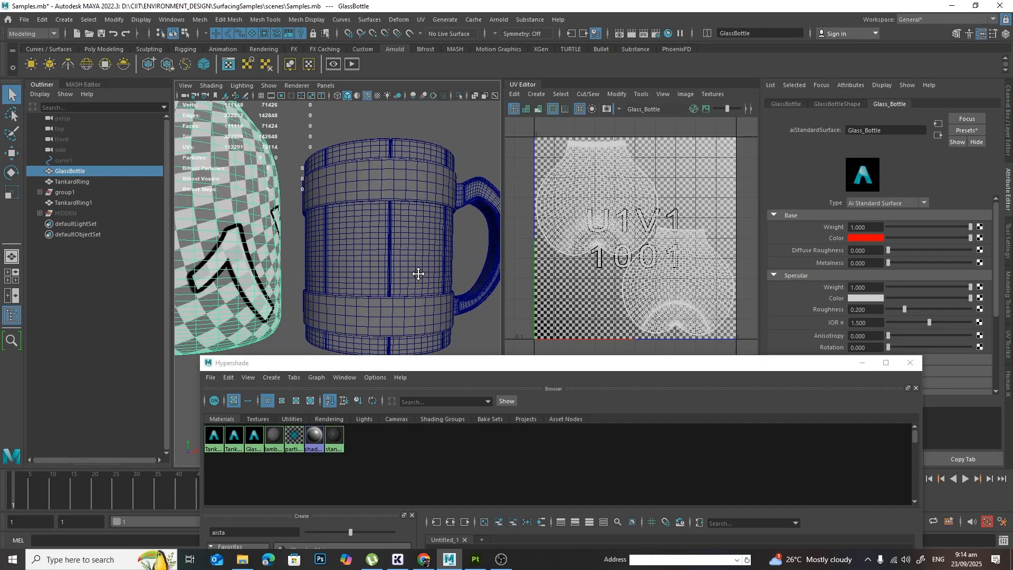
{"action": "right_click_drag", "start_coordinate": [419, 274], "coordinate": [421, 276], "text": "alt"}
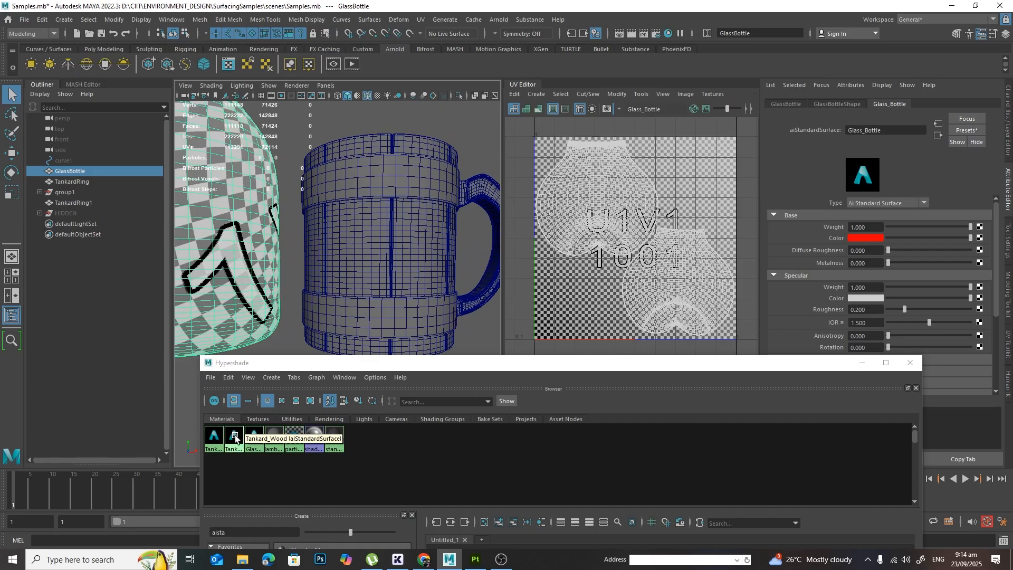
{"action": "right_click_drag", "start_coordinate": [235, 435], "coordinate": [277, 410]}
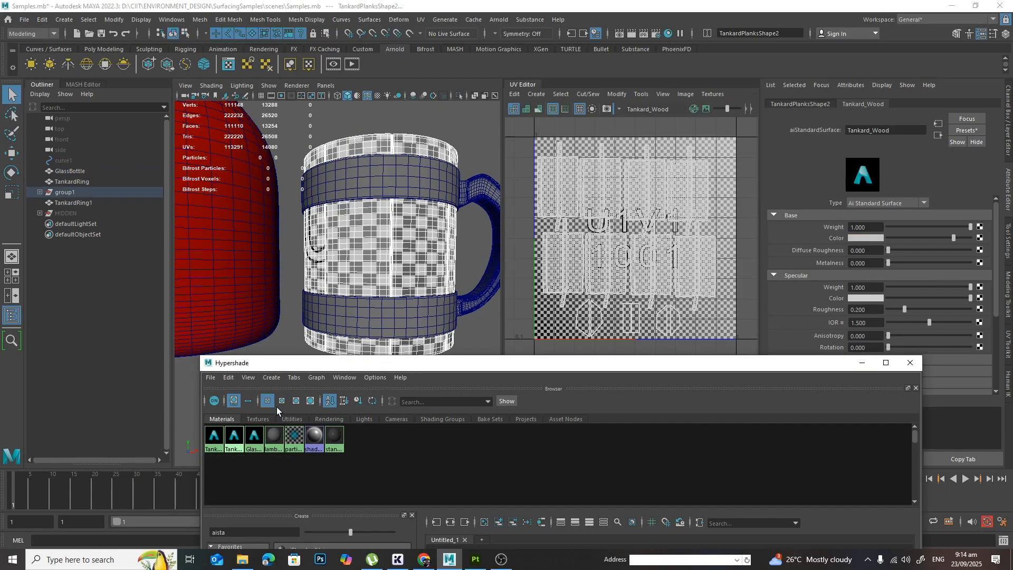
Step: Set the base color of the Tankard_Wood material to blue and clear the selection
{"action": "left_click_drag", "start_coordinate": [440, 216], "coordinate": [440, 248], "text": "alt"}
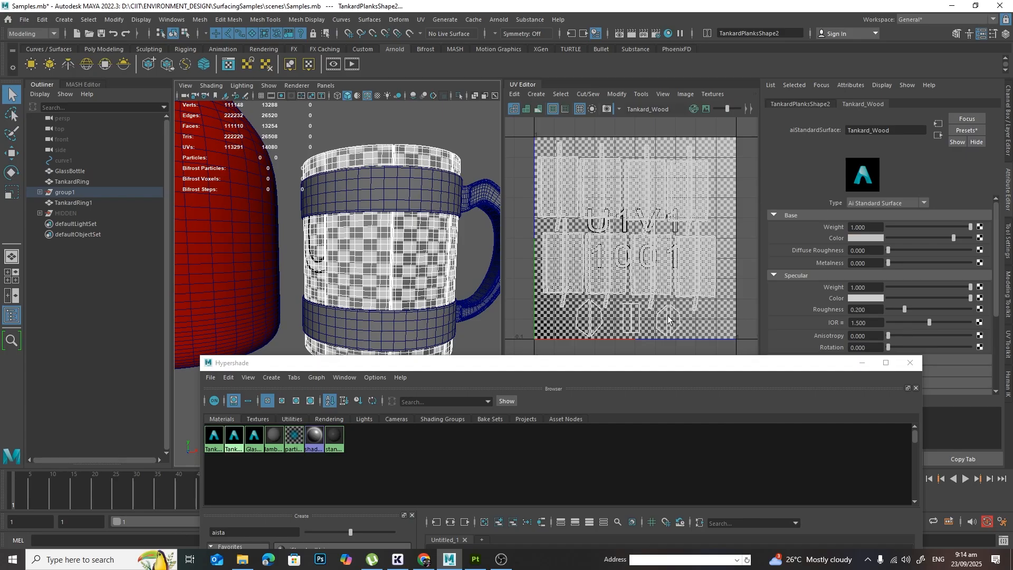
{"action": "left_click", "coordinate": [869, 238]}
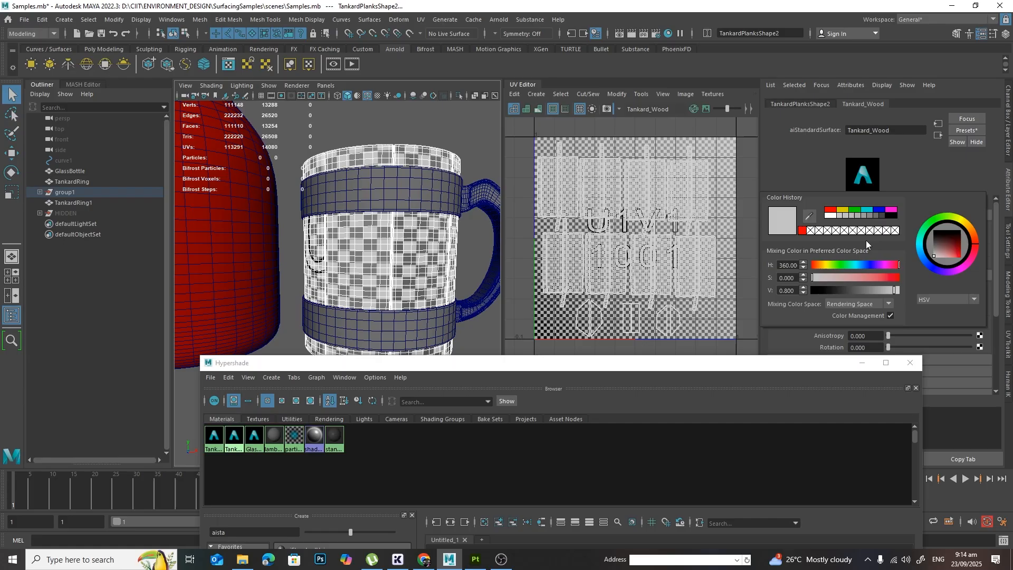
{"action": "left_click", "coordinate": [878, 210]}
{"action": "left_click", "coordinate": [464, 125]}
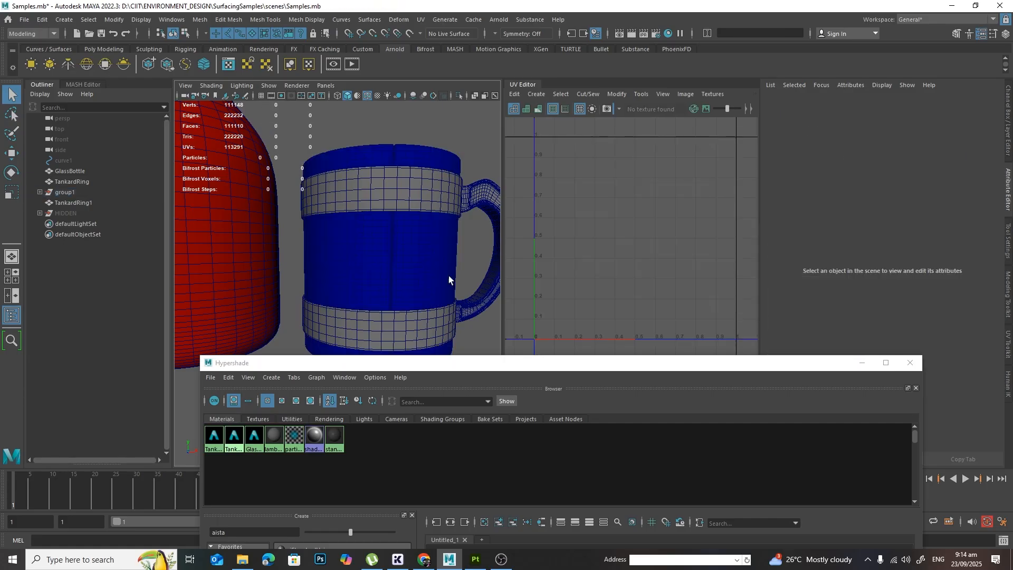
{"action": "middle_click_drag", "start_coordinate": [429, 278], "coordinate": [407, 284], "text": "alt"}
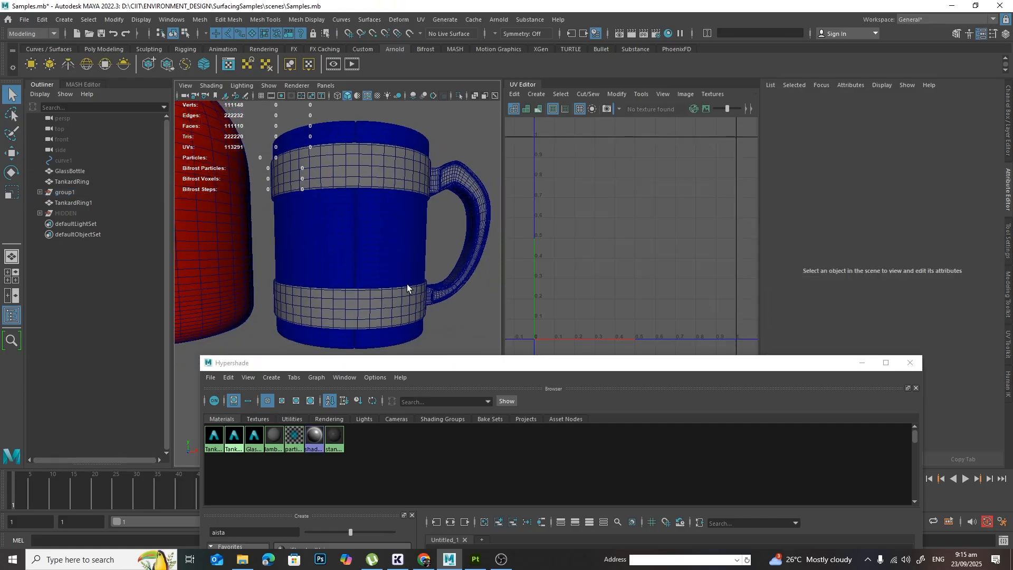
Step: Select the objects that use the Glass_Bottle material again
{"action": "right_click", "coordinate": [257, 435]}
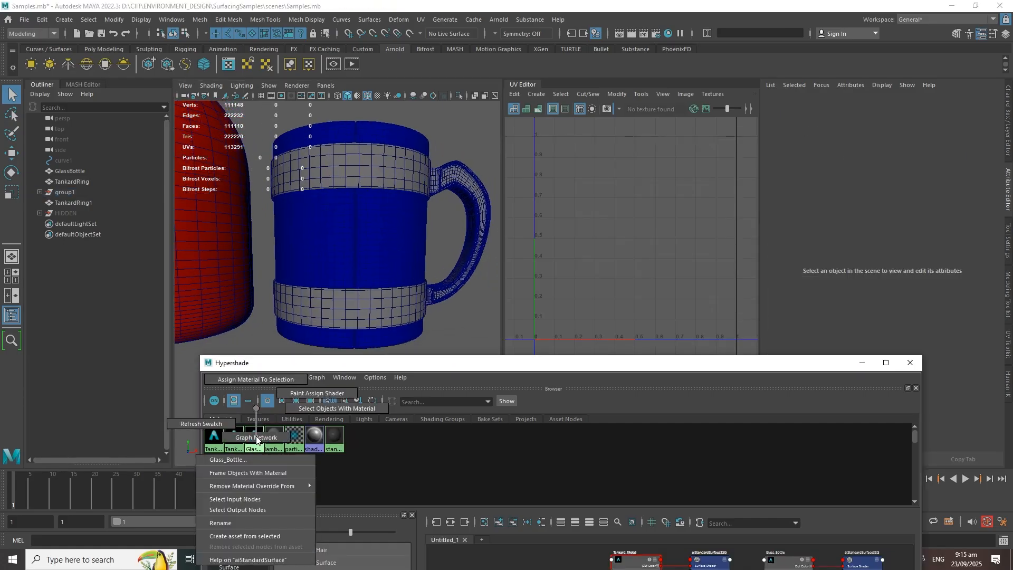
{"action": "left_click", "coordinate": [325, 409]}
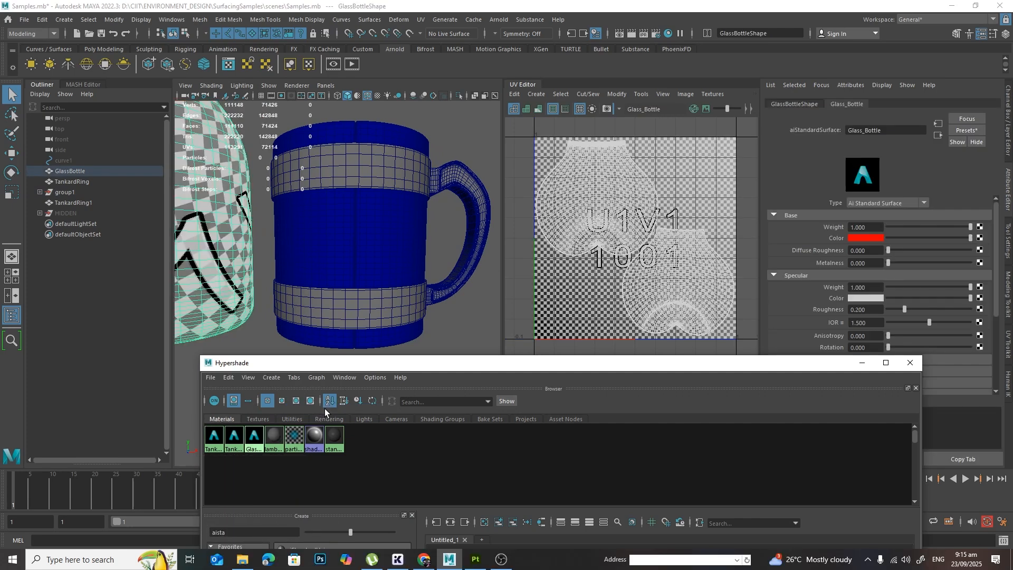
Step: Select the objects that use the Tankard_Wood material to view their UV layout
{"action": "left_click", "coordinate": [238, 438]}
{"action": "right_click", "coordinate": [237, 438]}
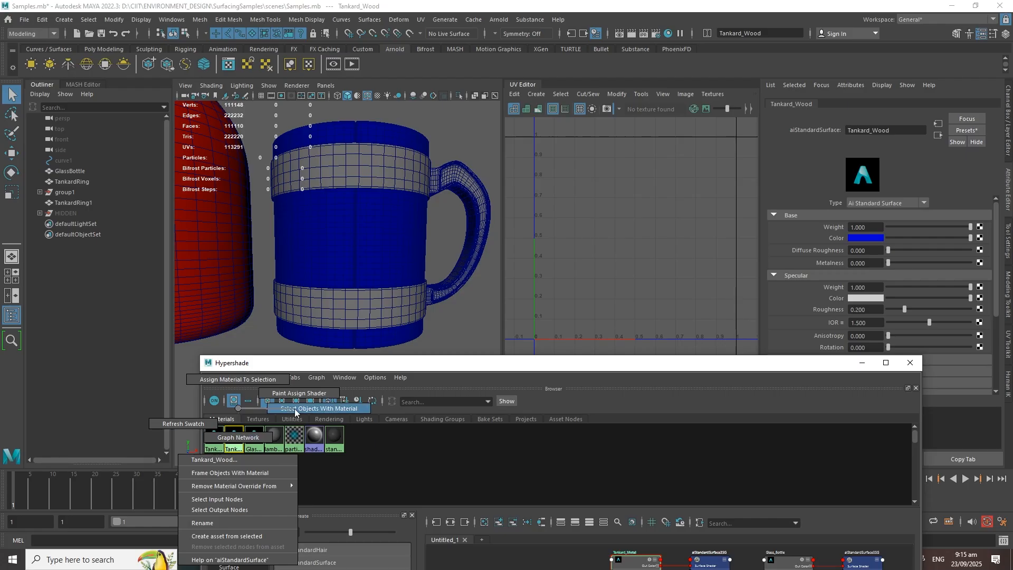
{"action": "left_click", "coordinate": [294, 411]}
Step: Select the objects that use the Tankard_Metal material and examine their UV shells within the UV tile
{"action": "left_click", "coordinate": [213, 438]}
{"action": "right_click", "coordinate": [214, 438]}
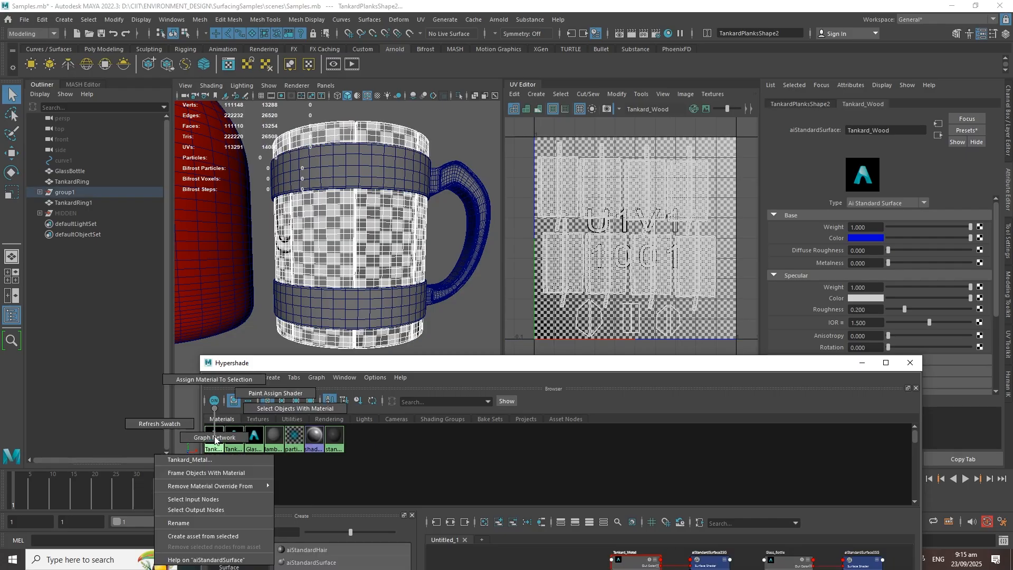
{"action": "left_click", "coordinate": [273, 409]}
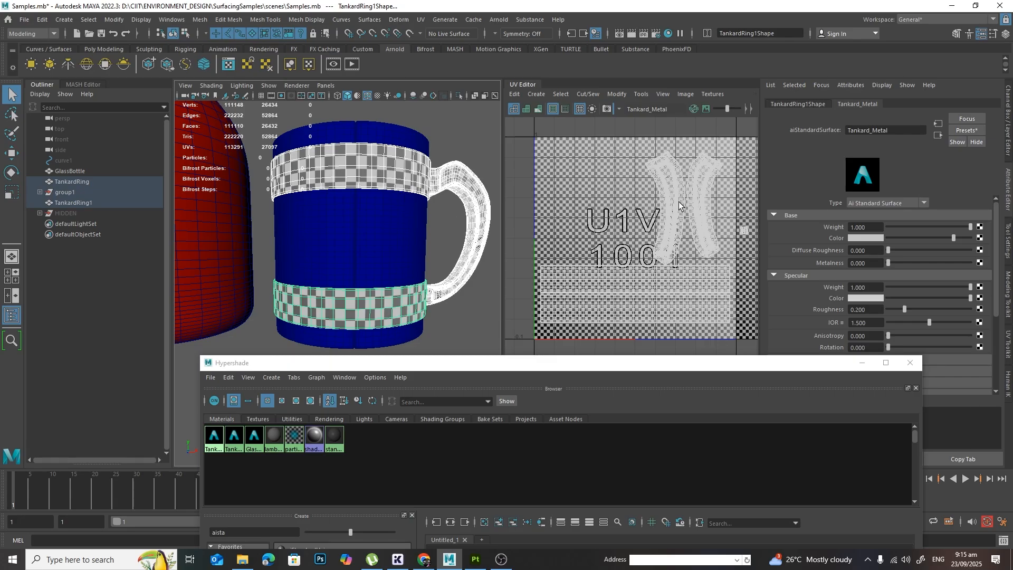
{"action": "middle_click_drag", "start_coordinate": [710, 221], "coordinate": [583, 224], "text": "alt"}
{"action": "scroll", "coordinate": [591, 226], "scroll_direction": "up", "scroll_amount": 6}
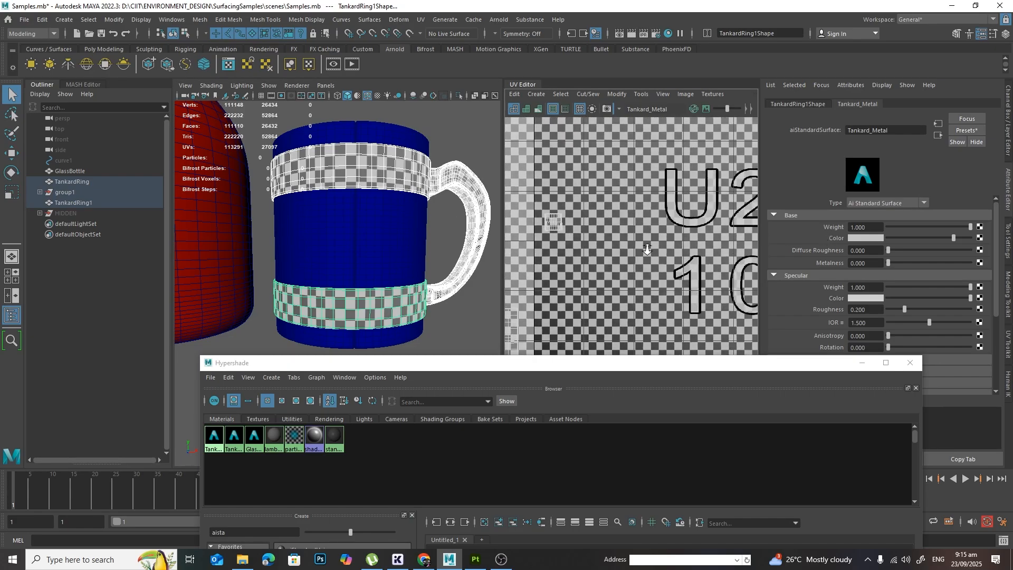
{"action": "middle_click_drag", "start_coordinate": [646, 248], "coordinate": [682, 258], "text": "alt"}
{"action": "scroll", "coordinate": [628, 248], "scroll_direction": "up", "scroll_amount": 4}
{"action": "right_click_drag", "start_coordinate": [650, 201], "coordinate": [619, 185]}
{"action": "key", "text": "w"}
{"action": "left_click_drag", "start_coordinate": [705, 247], "coordinate": [619, 186]}
{"action": "scroll", "coordinate": [699, 254], "scroll_direction": "down", "scroll_amount": 3}
{"action": "right_click_drag", "start_coordinate": [620, 232], "coordinate": [531, 273], "text": "alt"}
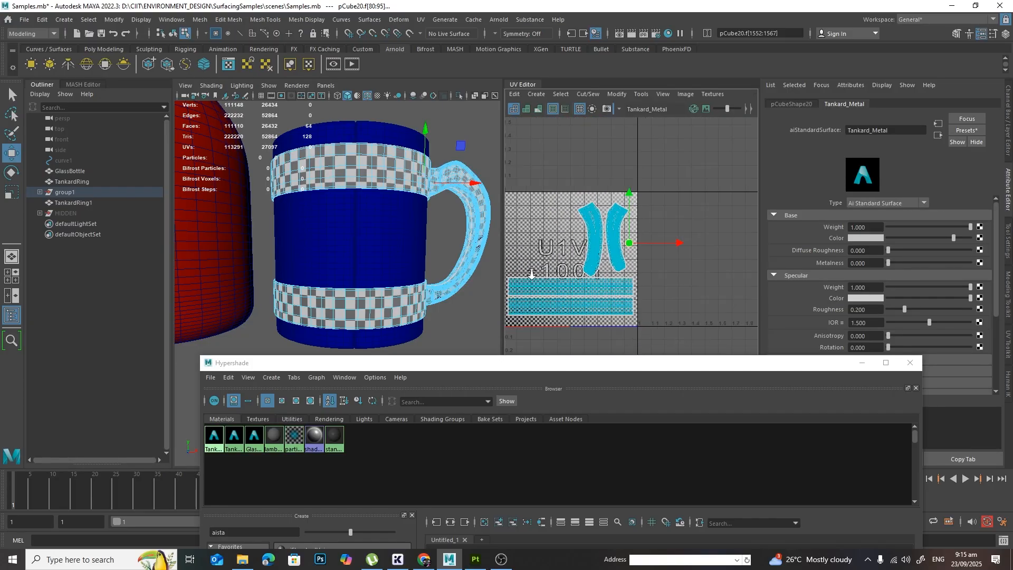
{"action": "middle_click_drag", "start_coordinate": [623, 276], "coordinate": [668, 270], "text": "alt"}
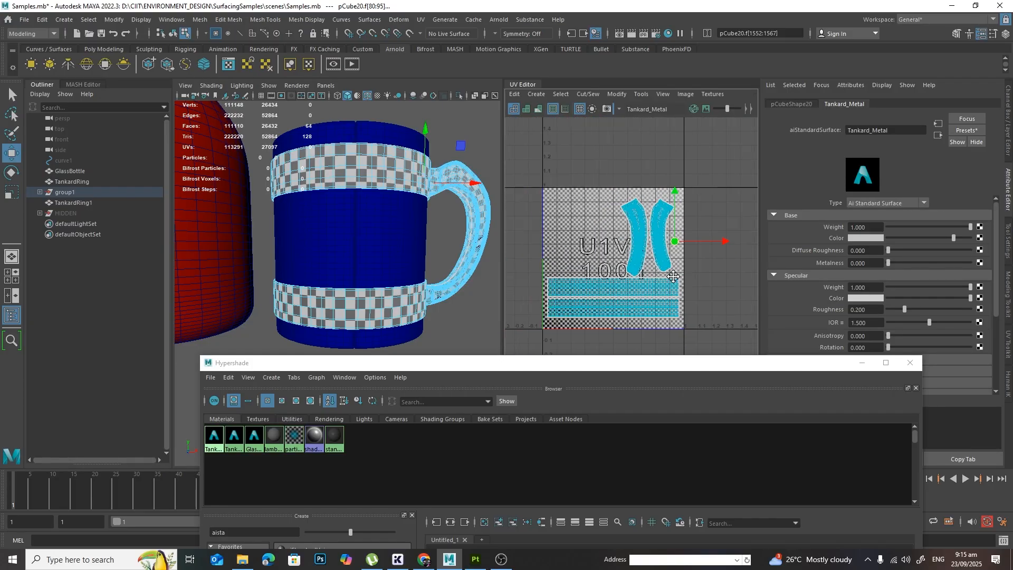
Step: Set the base color of the Tankard_Metal material to yellow and clear the selection
{"action": "left_click", "coordinate": [860, 239]}
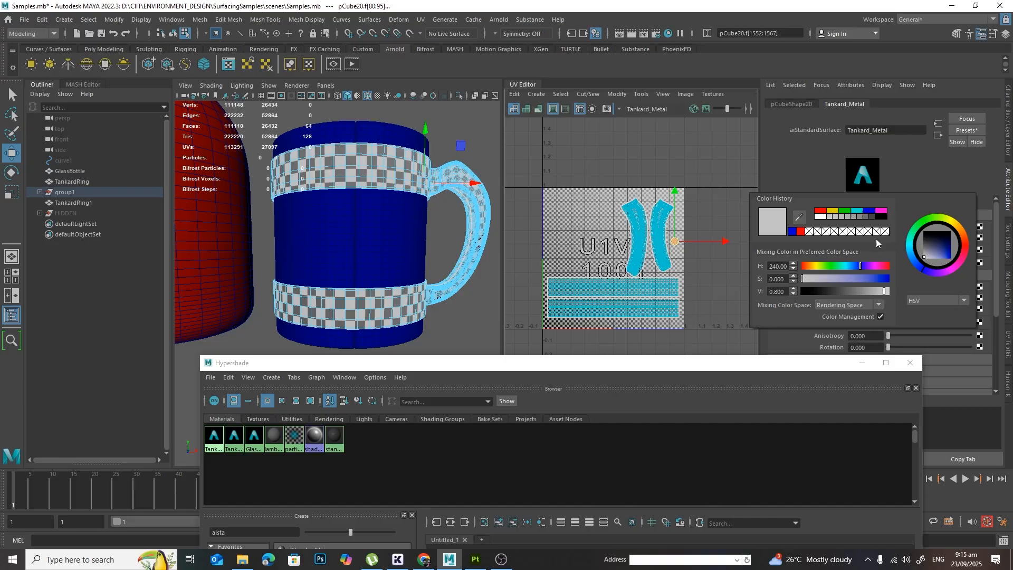
{"action": "left_click", "coordinate": [833, 211]}
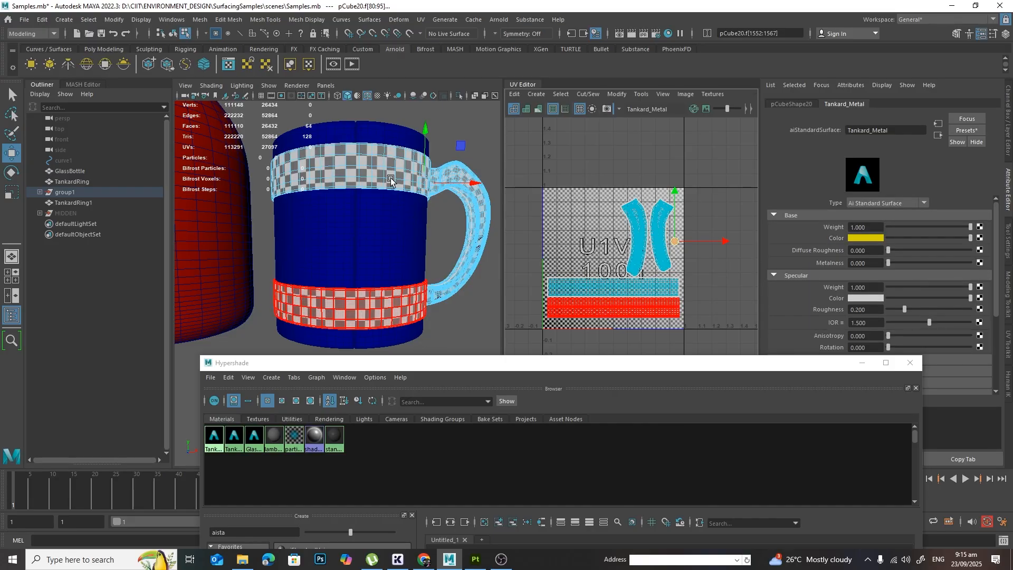
{"action": "right_click_drag", "start_coordinate": [391, 178], "coordinate": [430, 165]}
{"action": "key", "text": "a"}
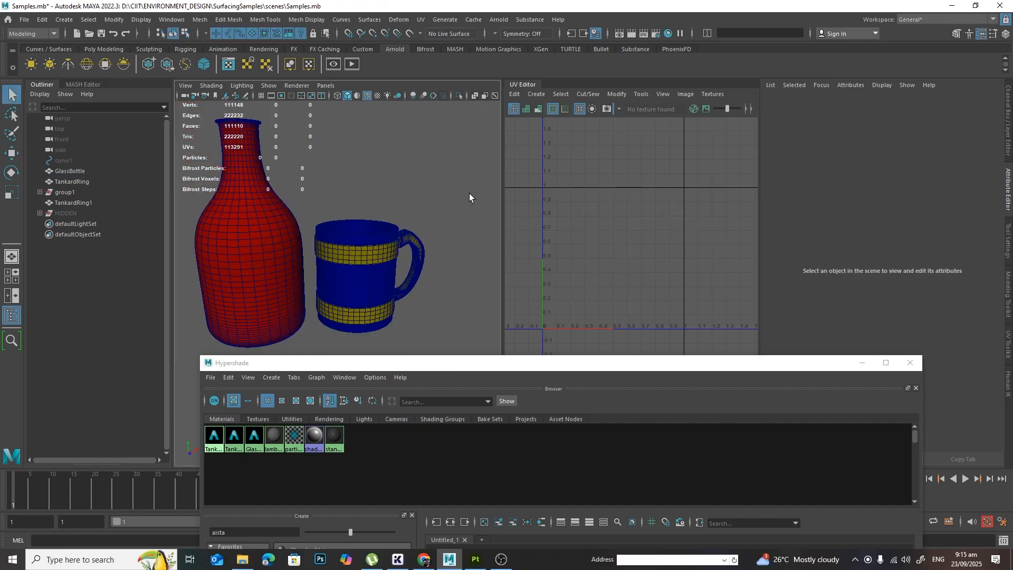
Step: Collapse the UV Editor to view both color-coded models together, and expand it again
{"action": "left_click", "coordinate": [529, 88]}
{"action": "scroll", "coordinate": [536, 254], "scroll_direction": "down", "scroll_amount": 4}
{"action": "left_click_drag", "start_coordinate": [535, 258], "coordinate": [482, 295], "text": "alt"}
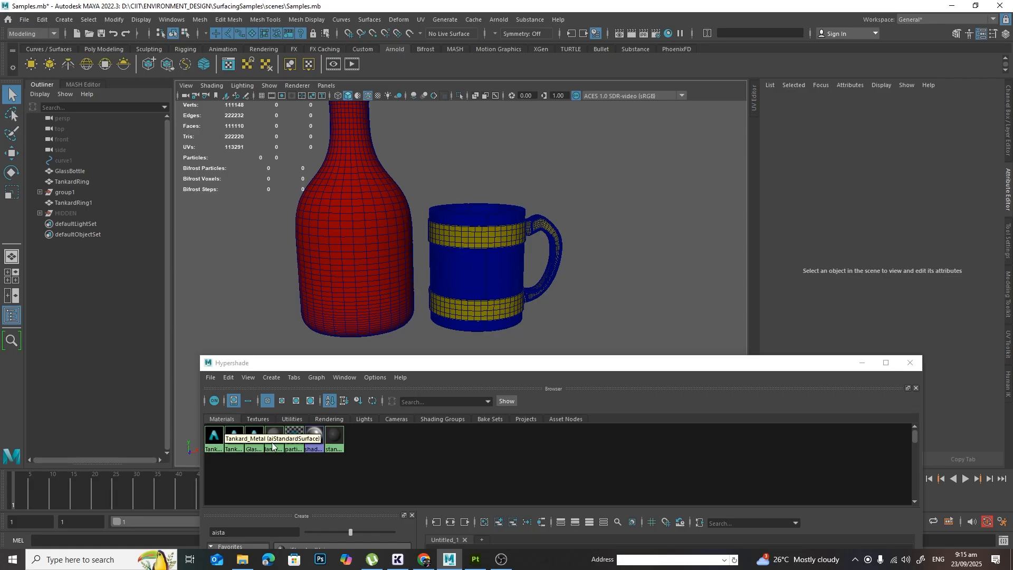
{"action": "left_click_drag", "start_coordinate": [587, 255], "coordinate": [549, 202], "text": "alt"}
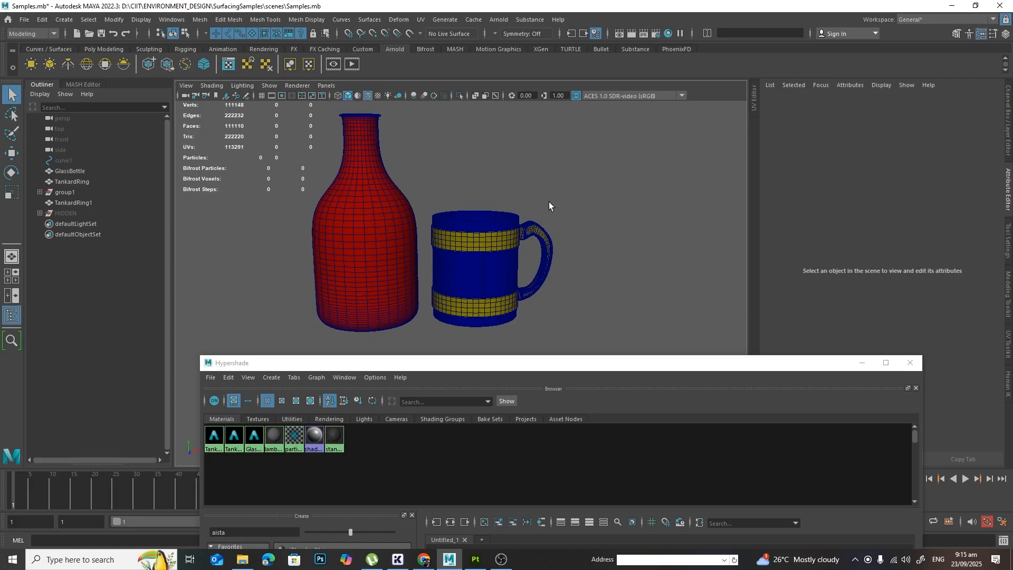
{"action": "left_click", "coordinate": [753, 105]}
{"action": "scroll", "coordinate": [389, 286], "scroll_direction": "up", "scroll_amount": 3}
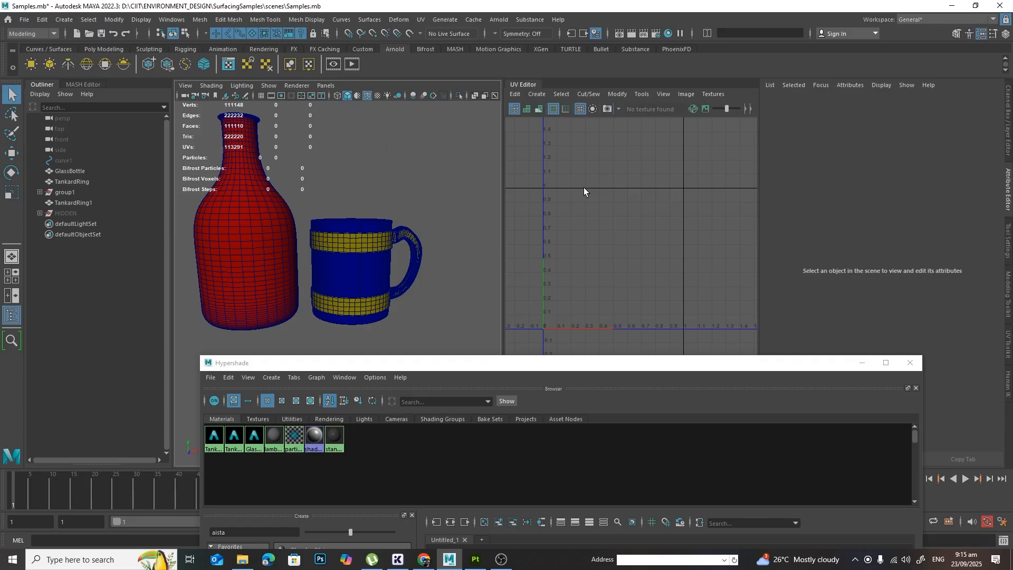
{"action": "scroll", "coordinate": [302, 257], "scroll_direction": "up", "scroll_amount": 2}
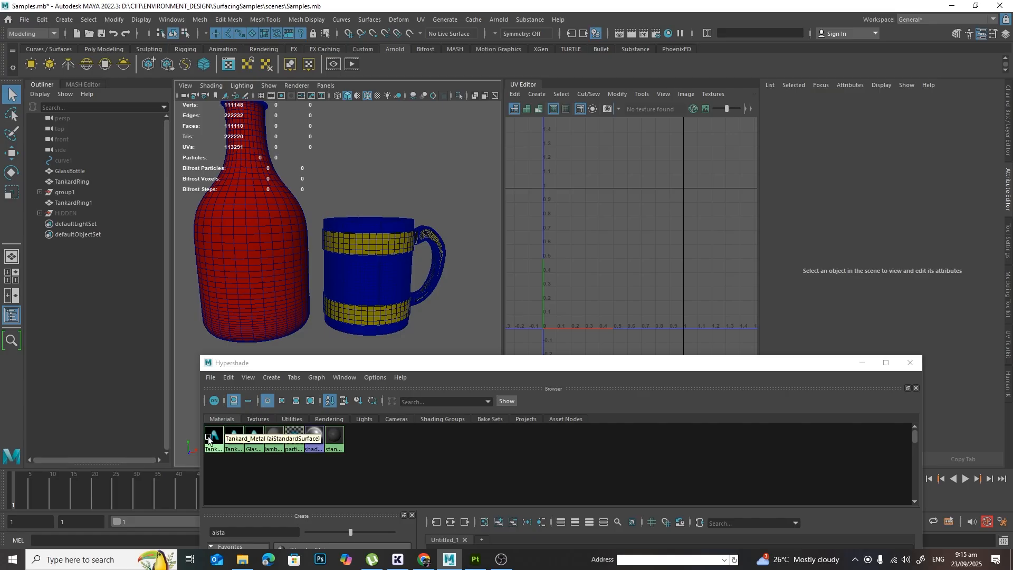
Step: Review the UV layouts of the objects using Tankard_Metal, Tankard_Wood and Glass_Bottle in turn, and clear the selection
{"action": "right_click_drag", "start_coordinate": [211, 436], "coordinate": [259, 407]}
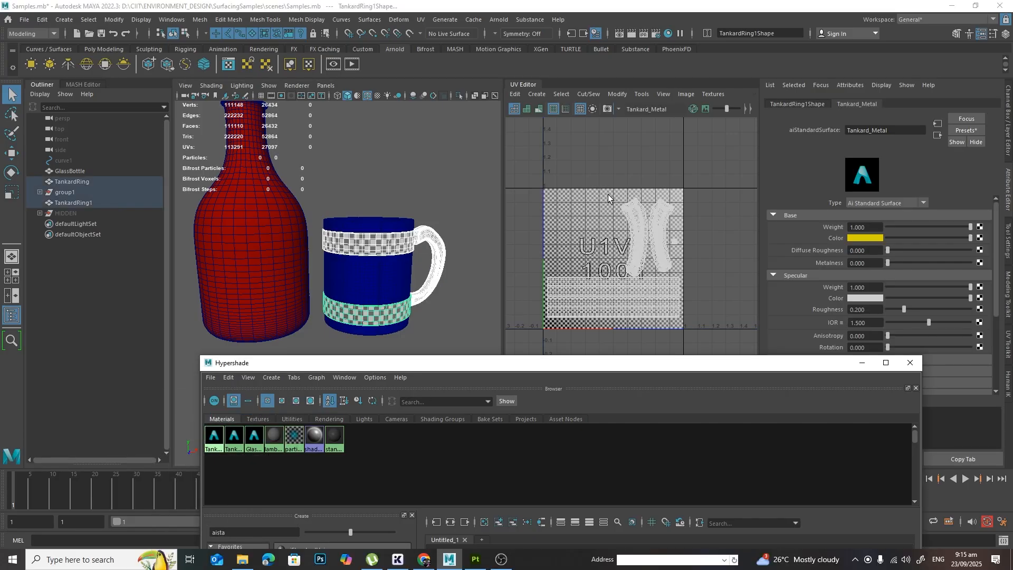
{"action": "scroll", "coordinate": [588, 258], "scroll_direction": "down", "scroll_amount": 2}
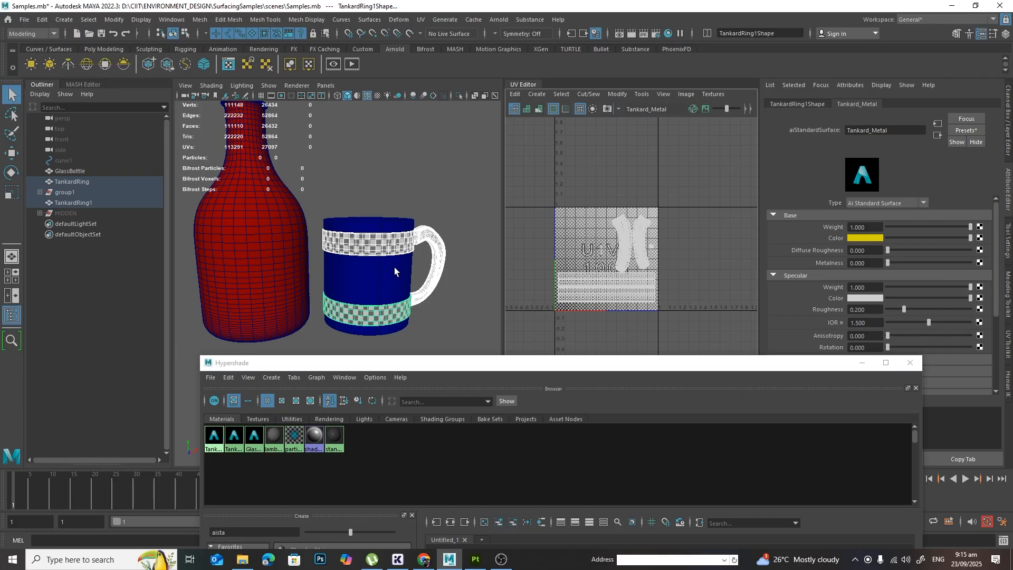
{"action": "key", "text": "f"}
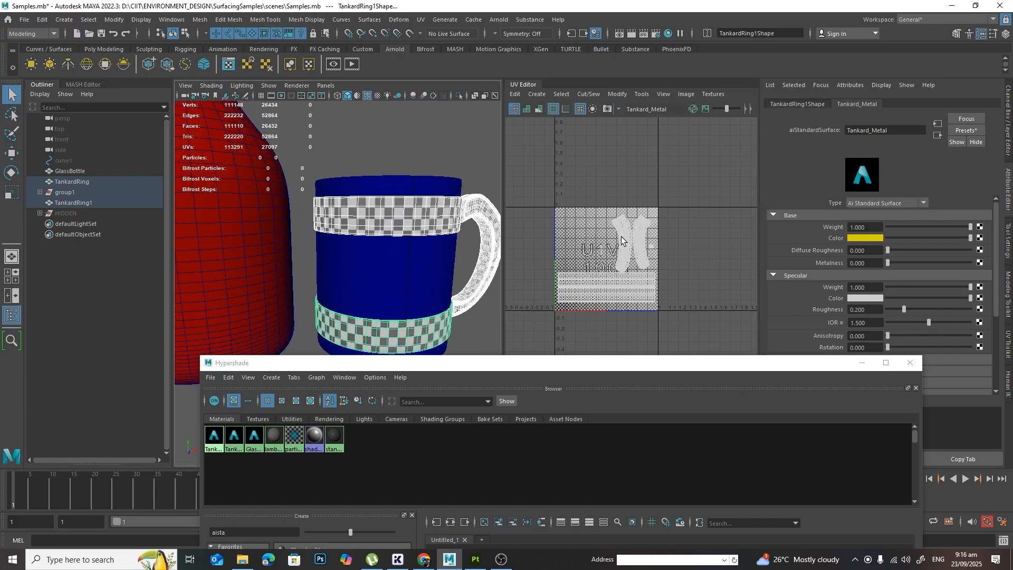
{"action": "right_click_drag", "start_coordinate": [412, 280], "coordinate": [371, 272], "text": "alt"}
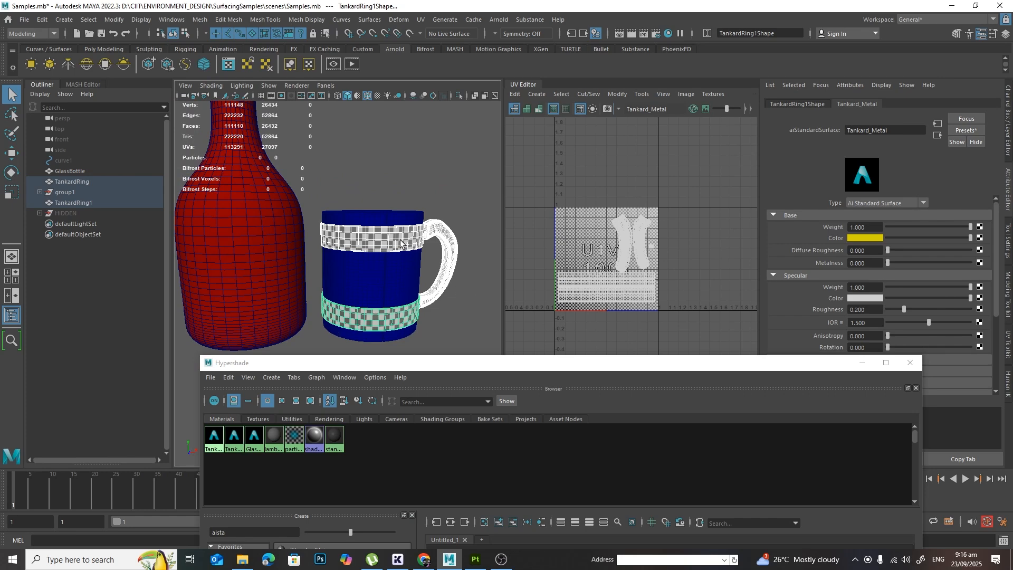
{"action": "right_click_drag", "start_coordinate": [232, 438], "coordinate": [266, 400]}
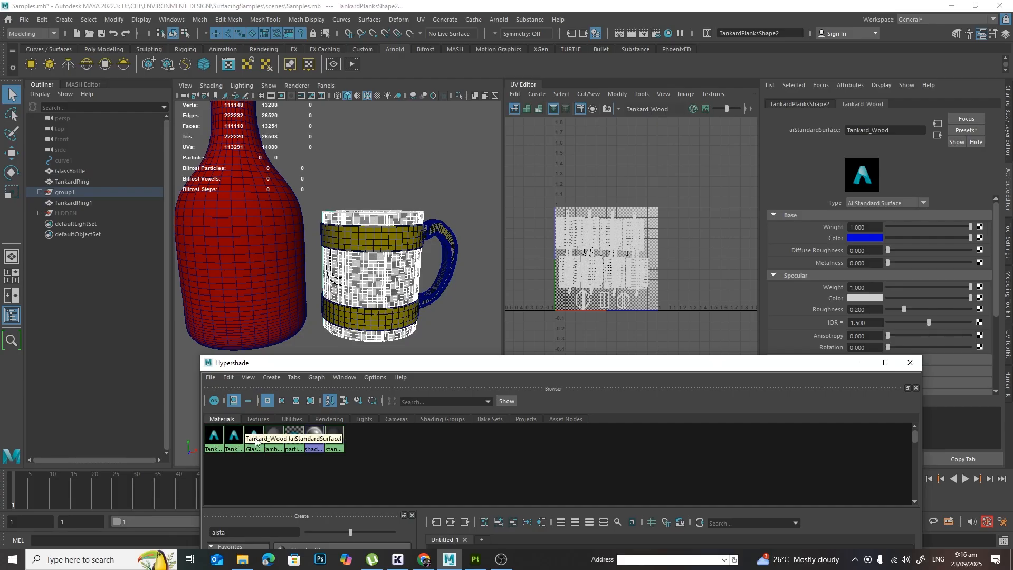
{"action": "right_click_drag", "start_coordinate": [255, 436], "coordinate": [293, 402]}
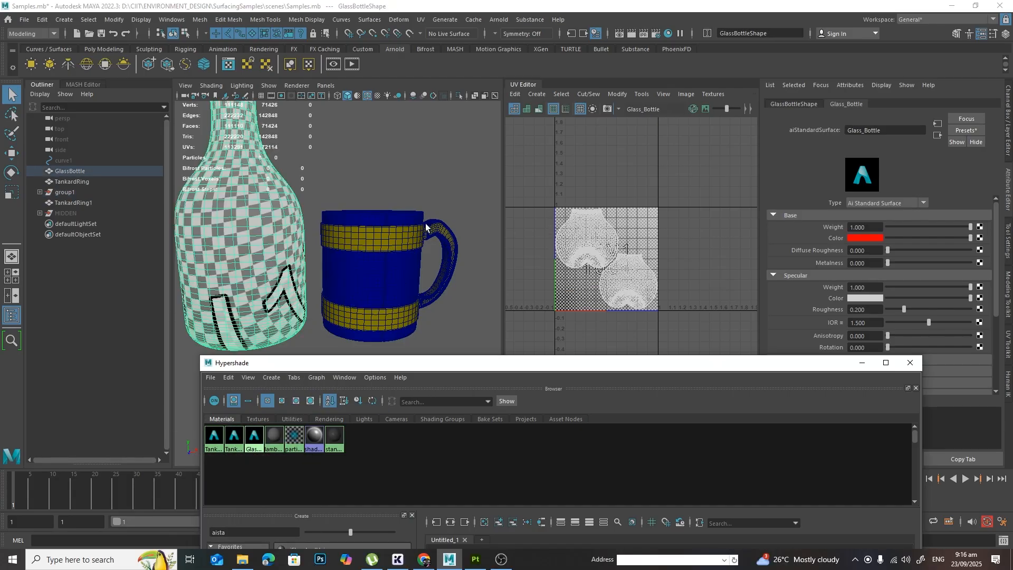
{"action": "left_click", "coordinate": [429, 171]}
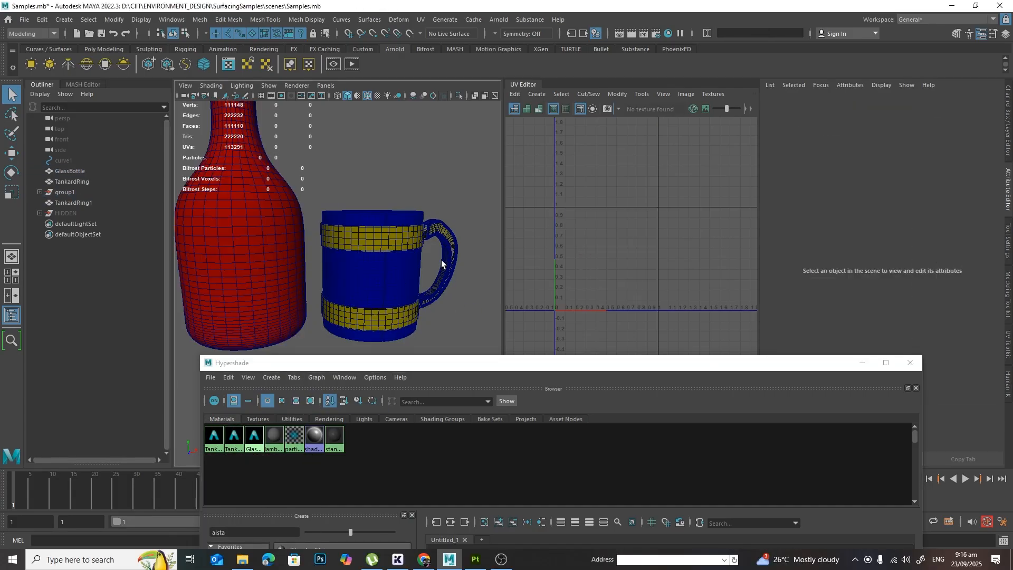
Step: Minimize the Hypershade window and collapse the UV Editor so the whole bottle and tankard fit in the viewport
{"action": "left_click", "coordinate": [862, 364]}
{"action": "left_click", "coordinate": [522, 85]}
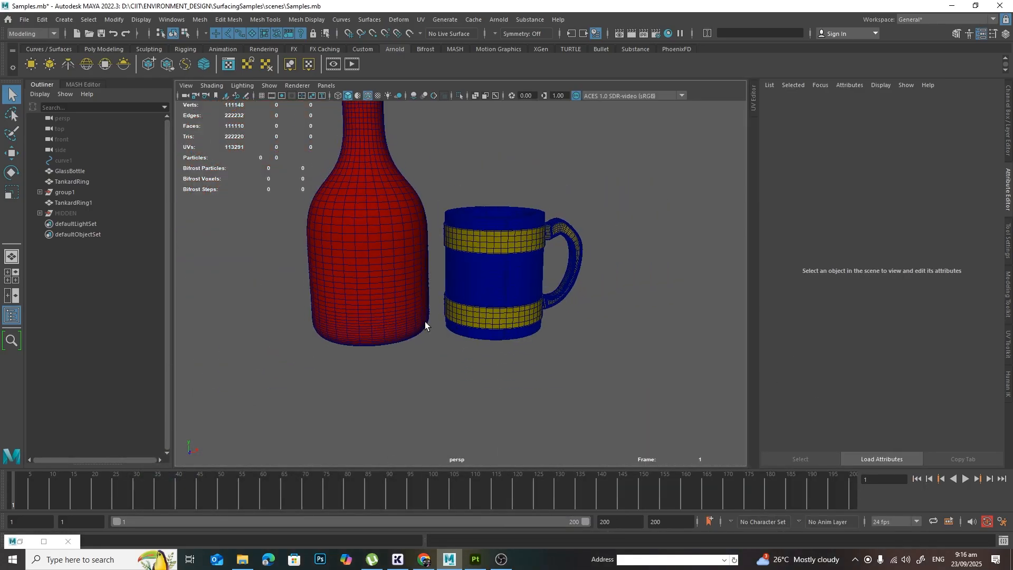
{"action": "left_click_drag", "start_coordinate": [425, 326], "coordinate": [455, 320], "text": "alt"}
{"action": "middle_click_drag", "start_coordinate": [456, 311], "coordinate": [458, 351], "text": "alt"}
{"action": "scroll", "coordinate": [458, 351], "scroll_direction": "down", "scroll_amount": 1}
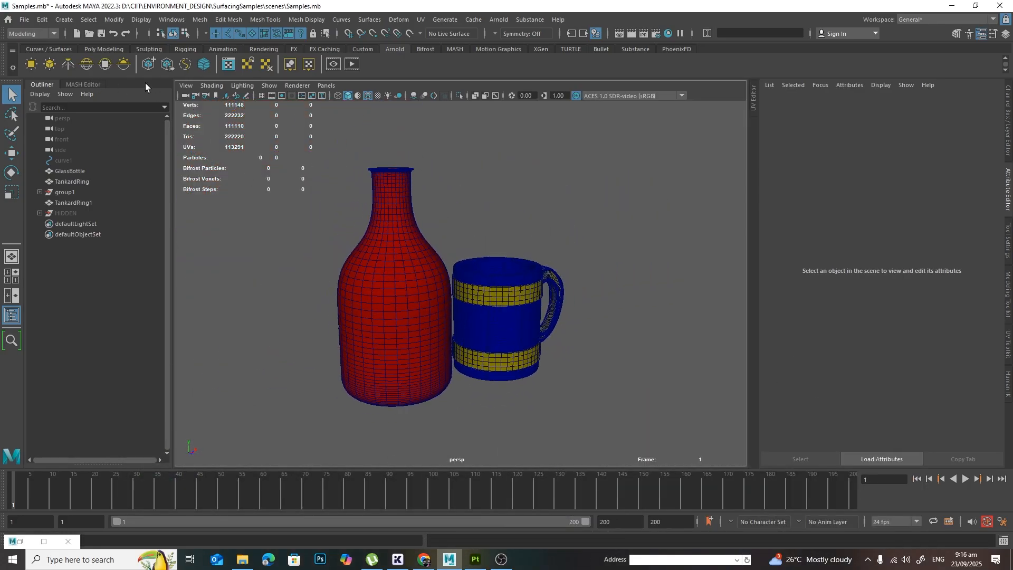
Step: Select all bottle and tankard meshes and start exporting the selection as FBX
{"action": "left_click_drag", "start_coordinate": [328, 152], "coordinate": [631, 448]}
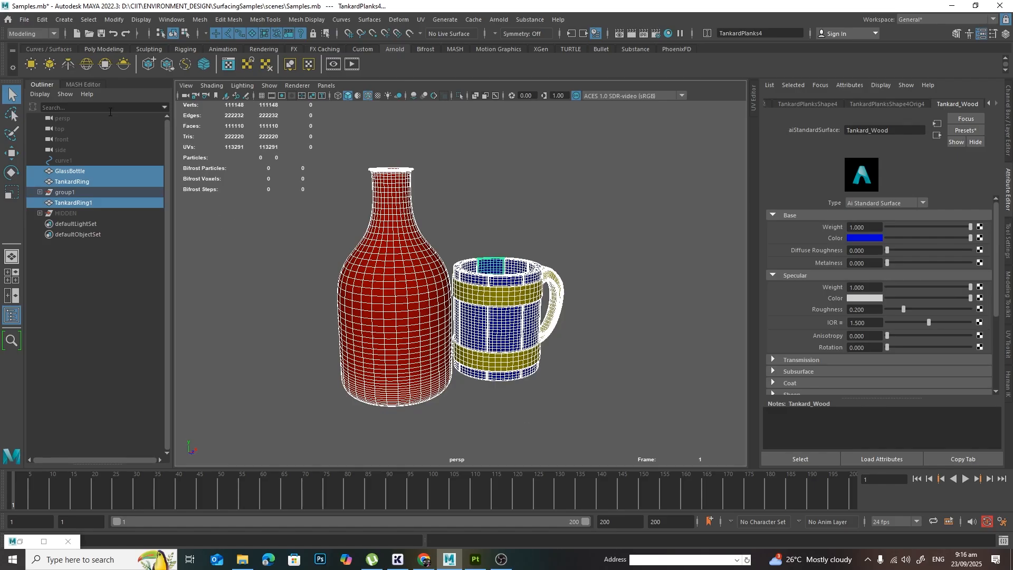
{"action": "left_click", "coordinate": [24, 20]}
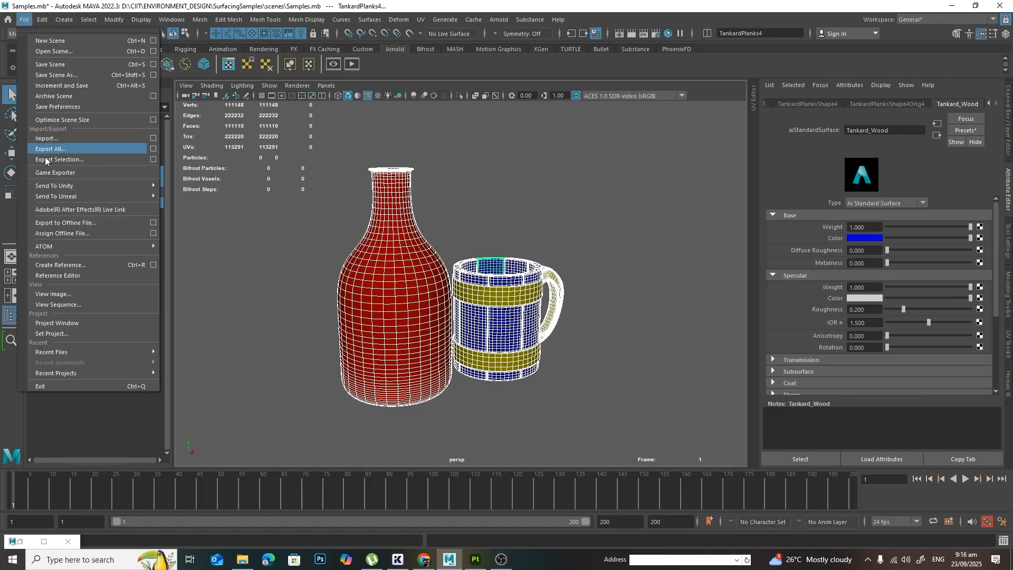
{"action": "mouse_move", "coordinate": [59, 246]}
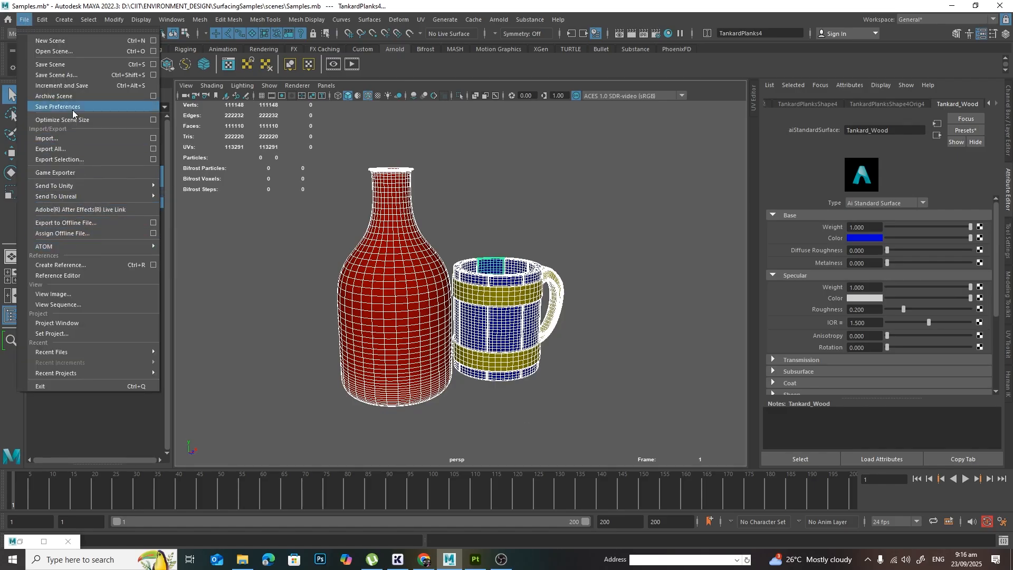
{"action": "left_click", "coordinate": [154, 159]}
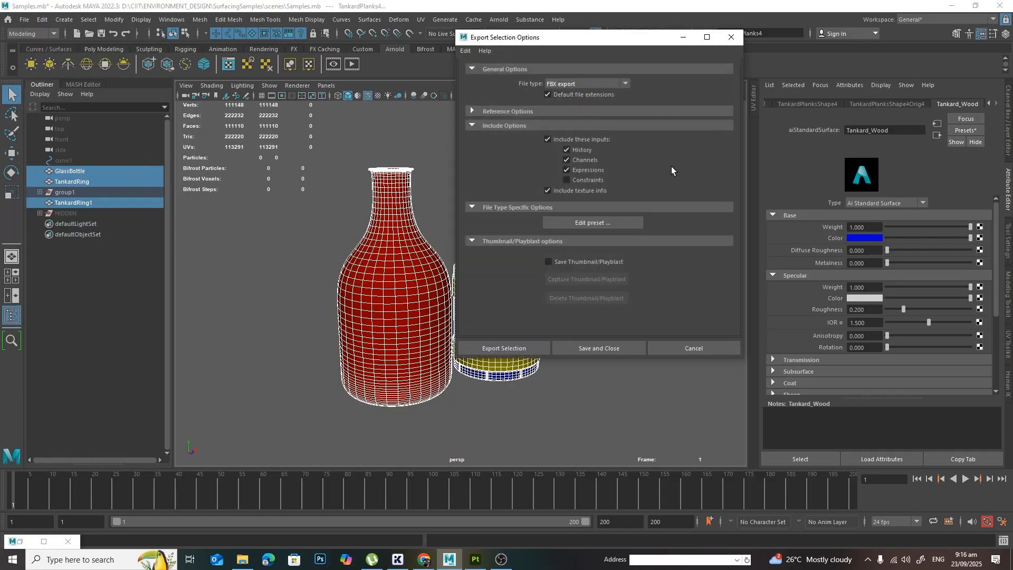
{"action": "left_click", "coordinate": [503, 349]}
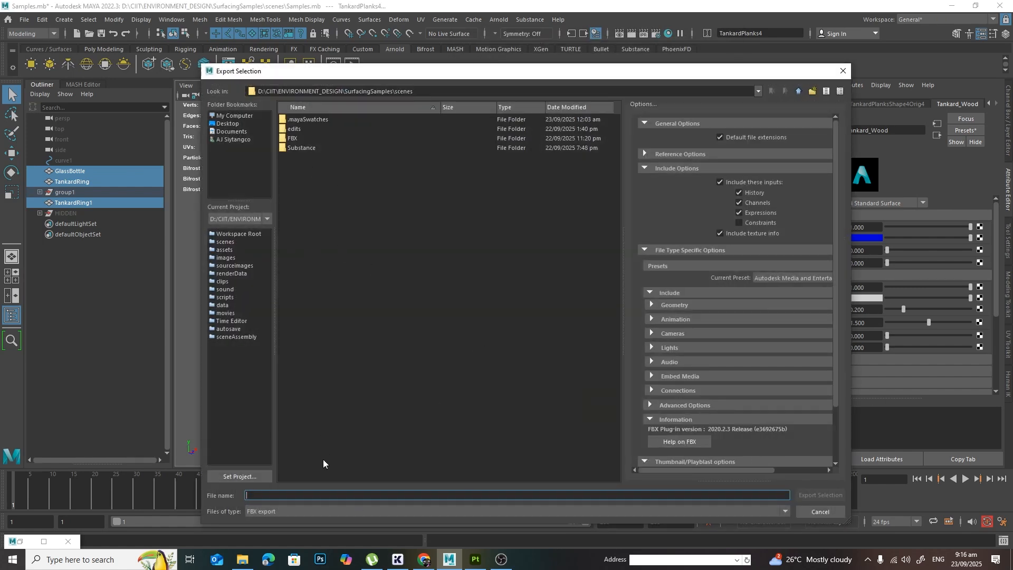
Step: Export the selection as BottleAndTankard into the FBX folder and deselect the models
{"action": "type", "text": "Bottle"}
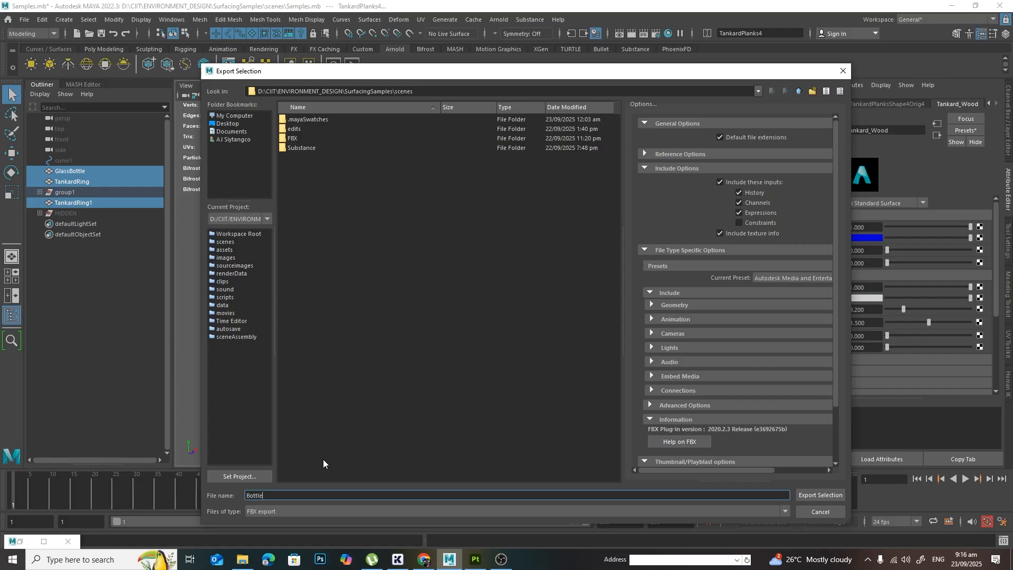
{"action": "type", "text": "AndTankard"}
{"action": "double_click", "coordinate": [316, 139]}
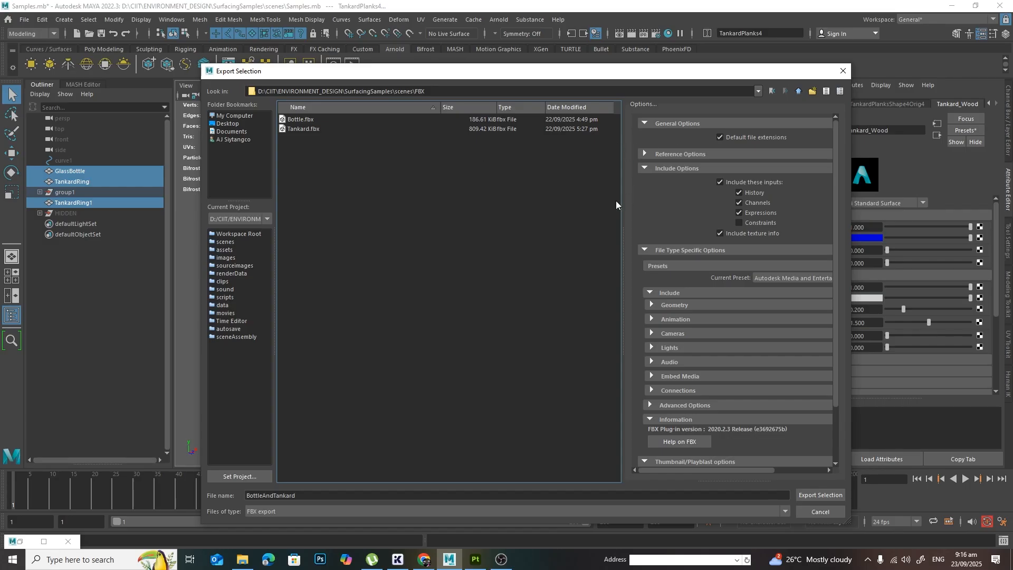
{"action": "left_click", "coordinate": [818, 495]}
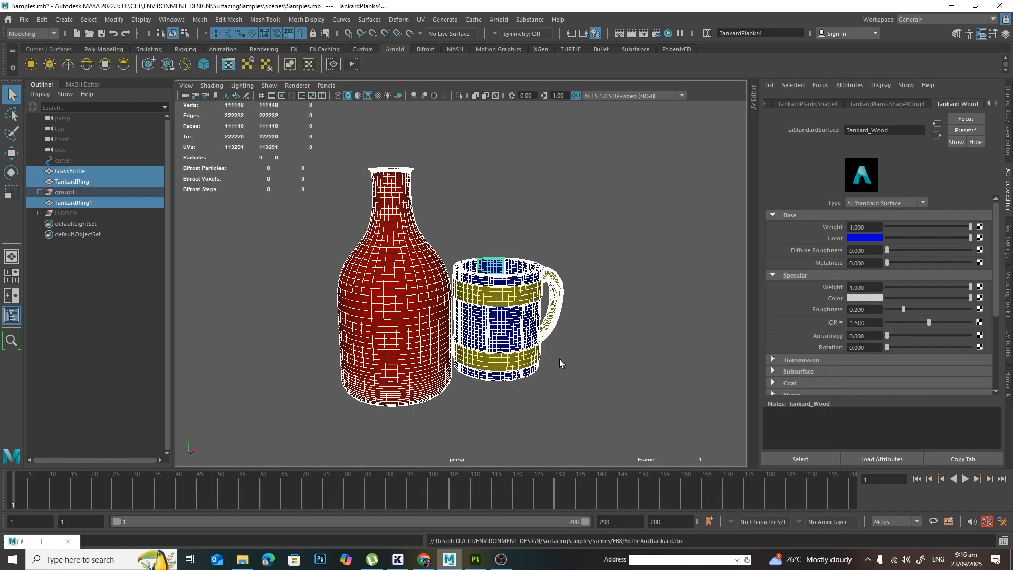
{"action": "left_click", "coordinate": [602, 363]}
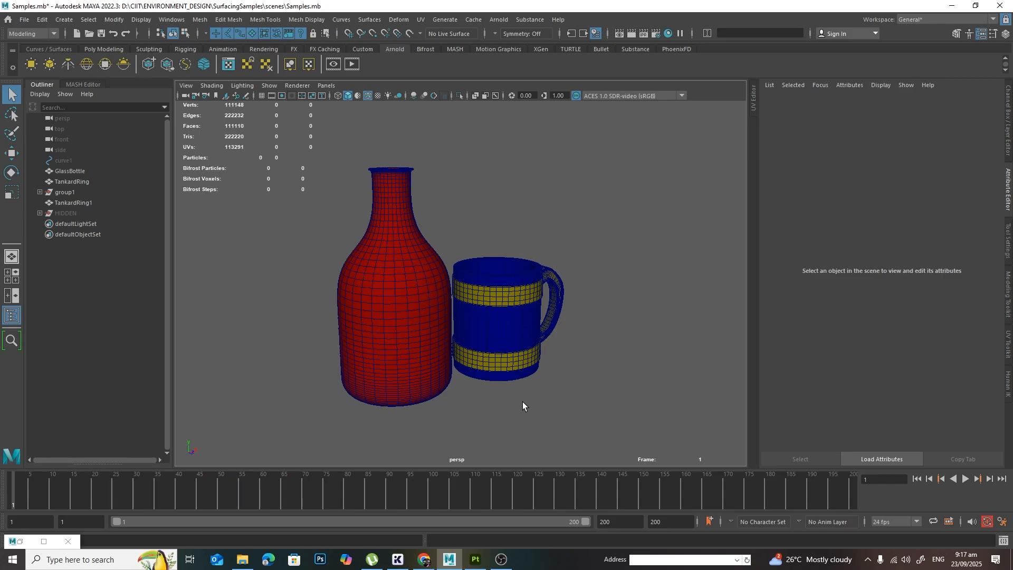
Step: Switch to Substance 3D Painter and start a new project using the BottleAndTankard FBX as its mesh file
{"action": "left_click", "coordinate": [475, 558]}
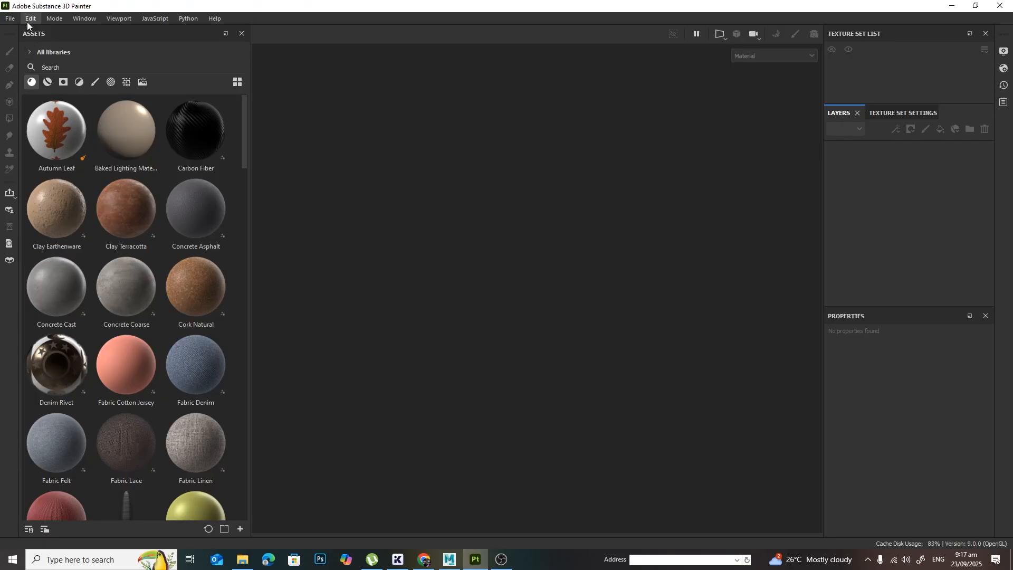
{"action": "left_click", "coordinate": [10, 19]}
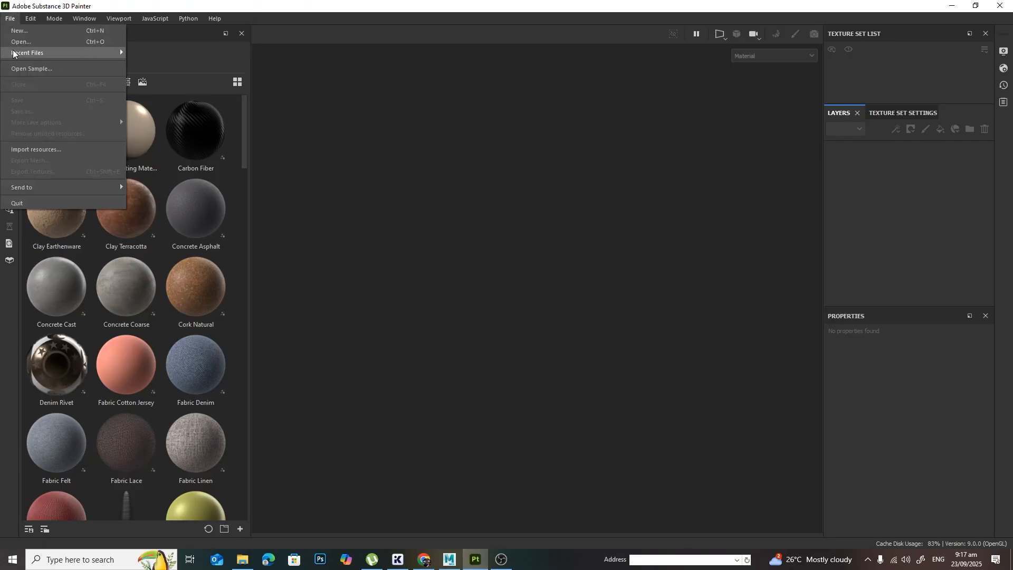
{"action": "left_click", "coordinate": [31, 31]}
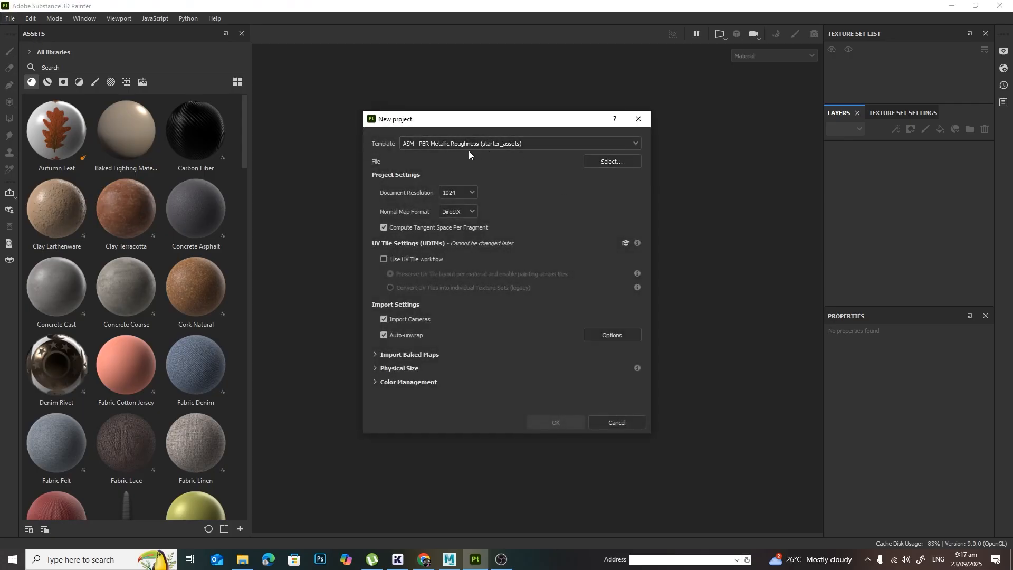
{"action": "left_click", "coordinate": [606, 161]}
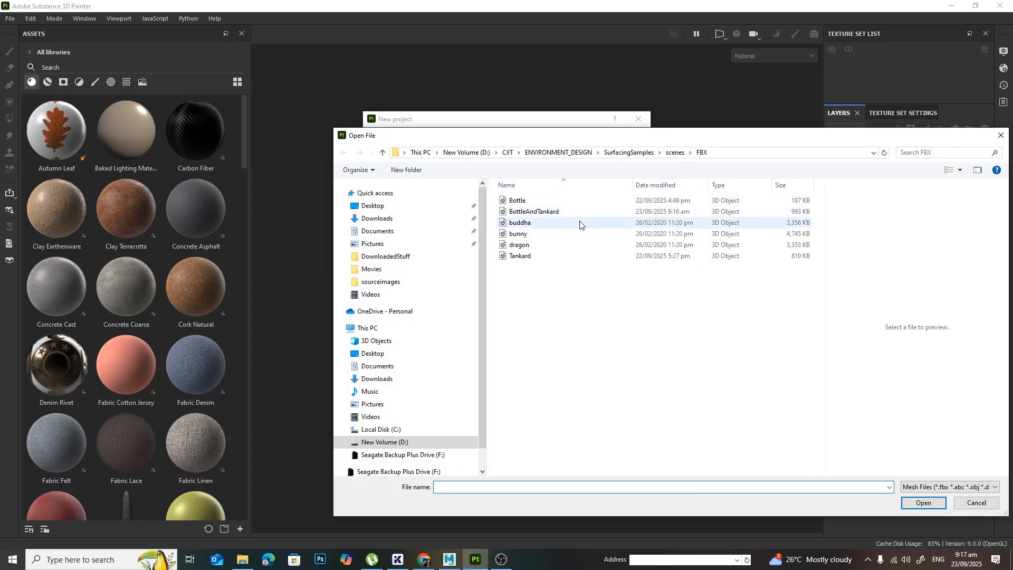
{"action": "left_click", "coordinate": [536, 212]}
{"action": "left_click", "coordinate": [932, 506]}
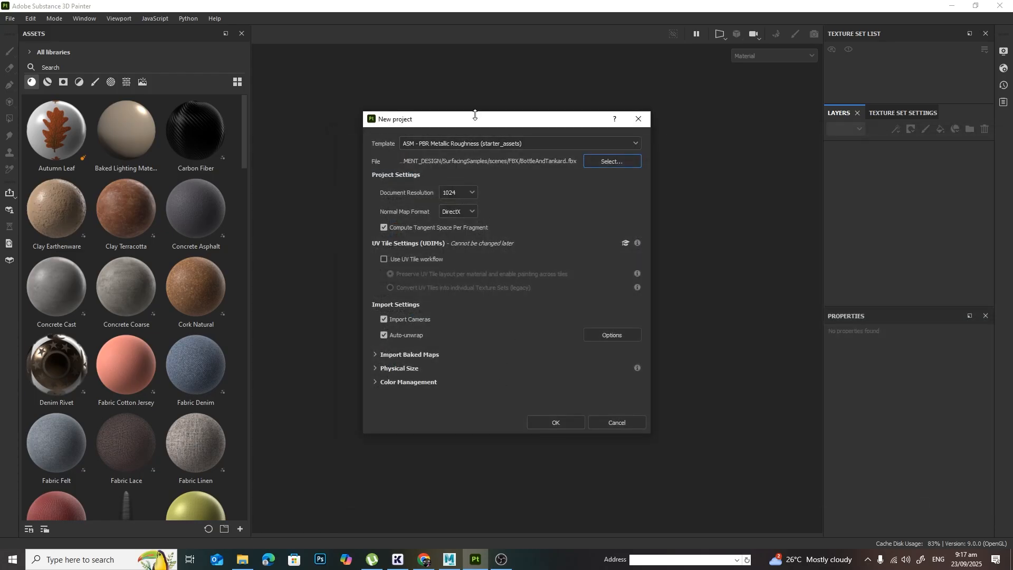
Step: Set the project's document resolution to 2048 and create the project
{"action": "left_click_drag", "start_coordinate": [481, 130], "coordinate": [413, 90]}
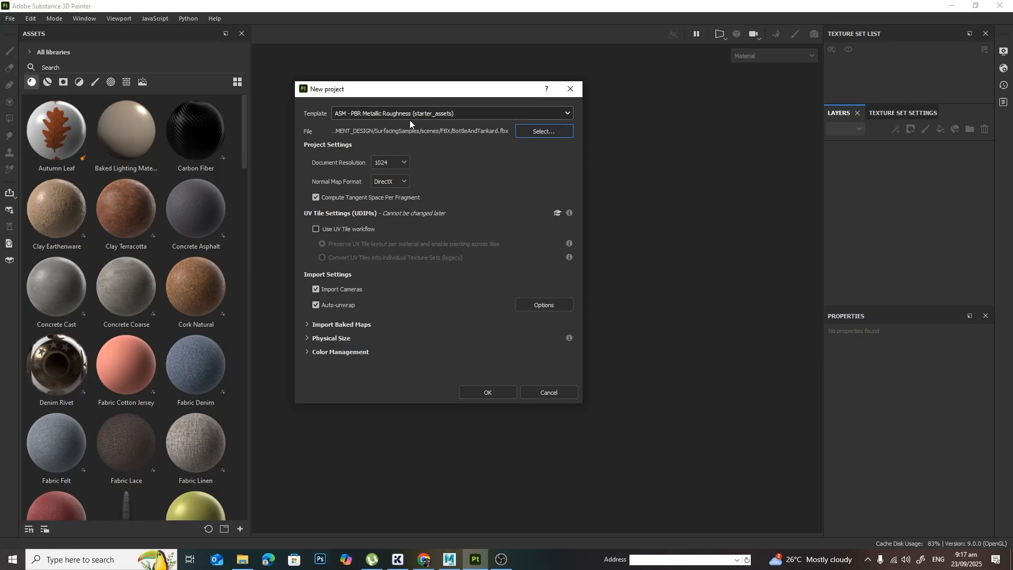
{"action": "left_click", "coordinate": [391, 163]}
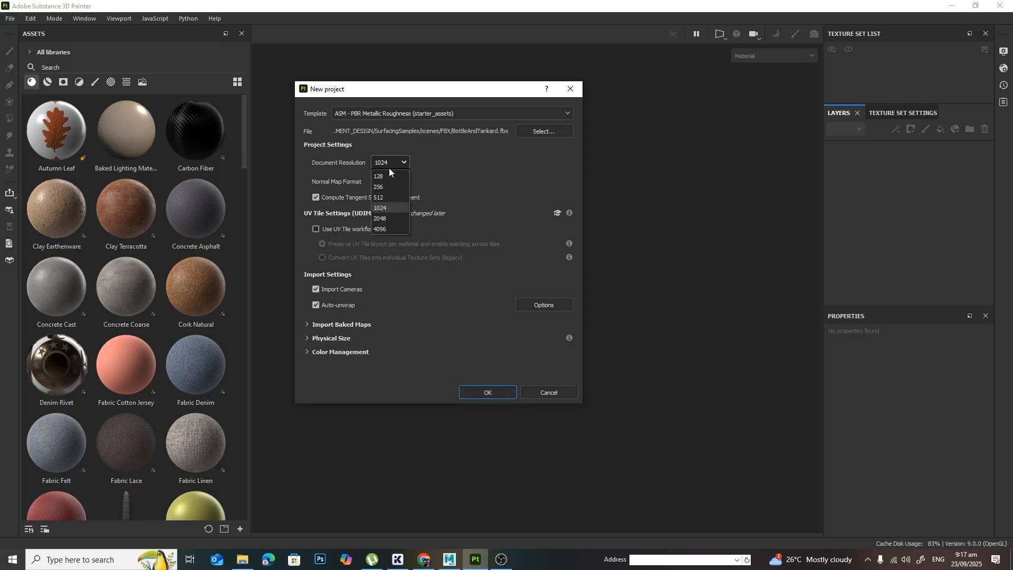
{"action": "left_click", "coordinate": [390, 219]}
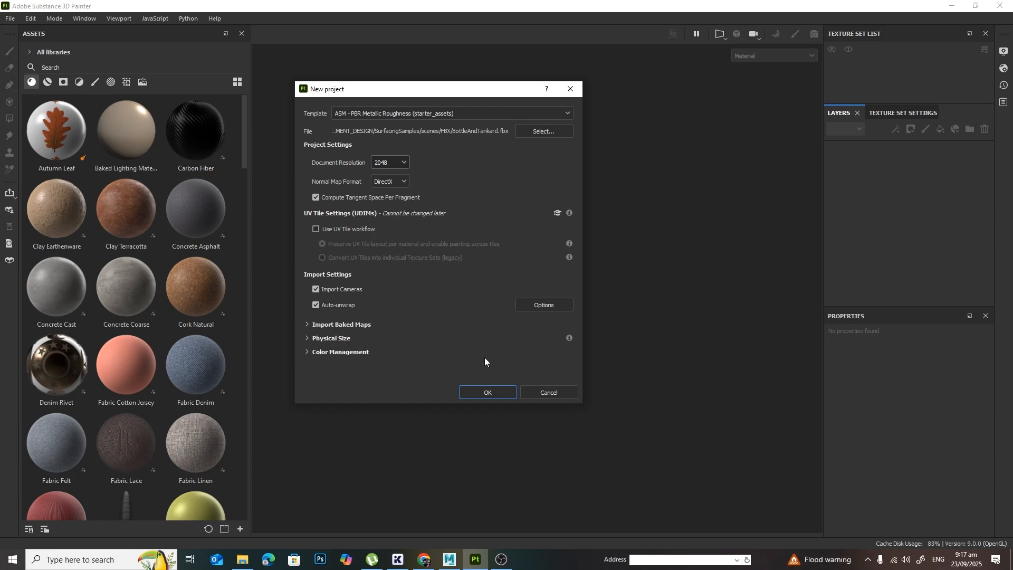
{"action": "left_click", "coordinate": [486, 392]}
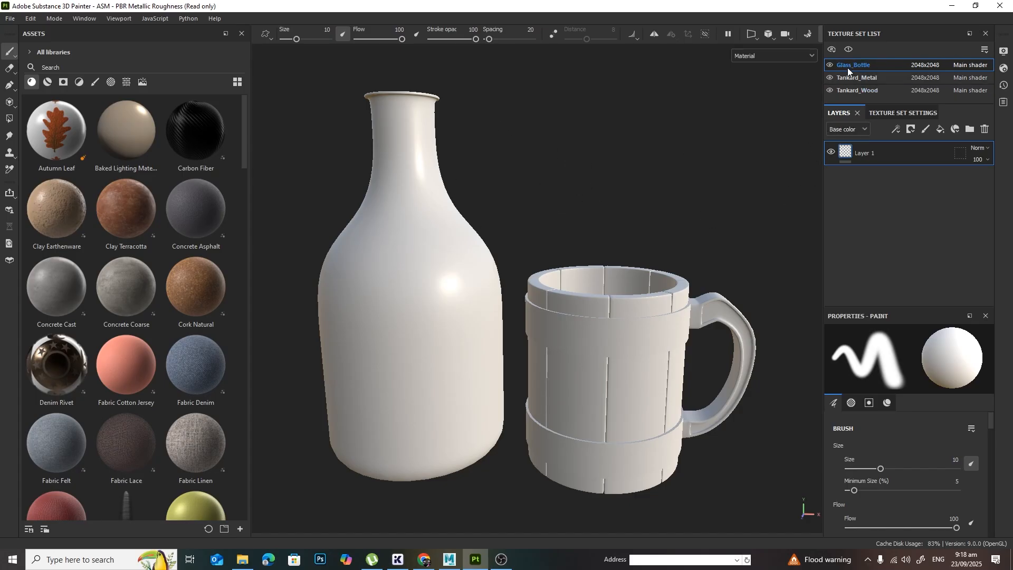
Step: Look over the imported models, check the bottle's material name in Maya, and return to Substance 3D Painter
{"action": "left_click_drag", "start_coordinate": [759, 121], "coordinate": [672, 211], "text": "alt"}
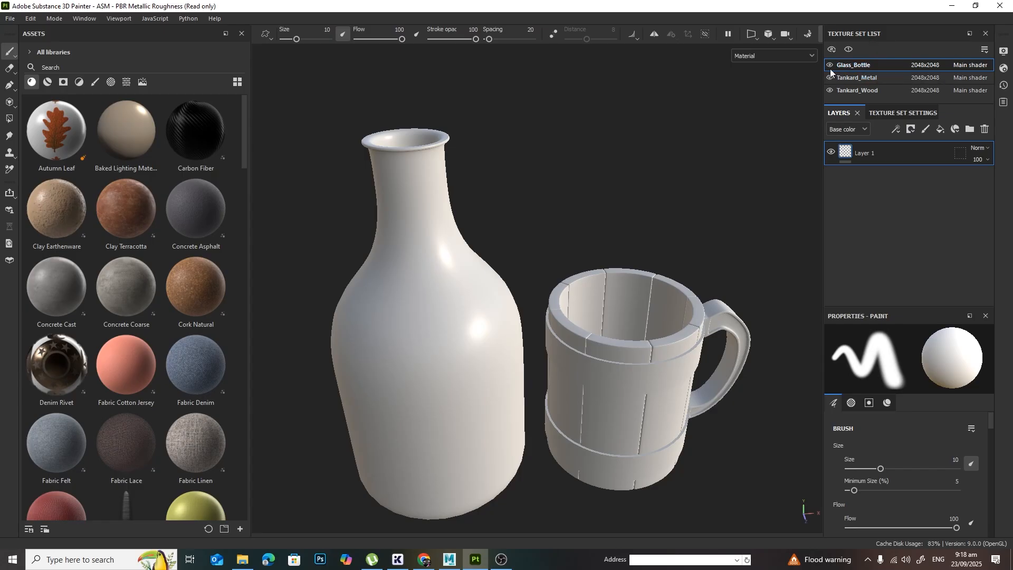
{"action": "right_click_drag", "start_coordinate": [724, 181], "coordinate": [696, 204], "text": "alt"}
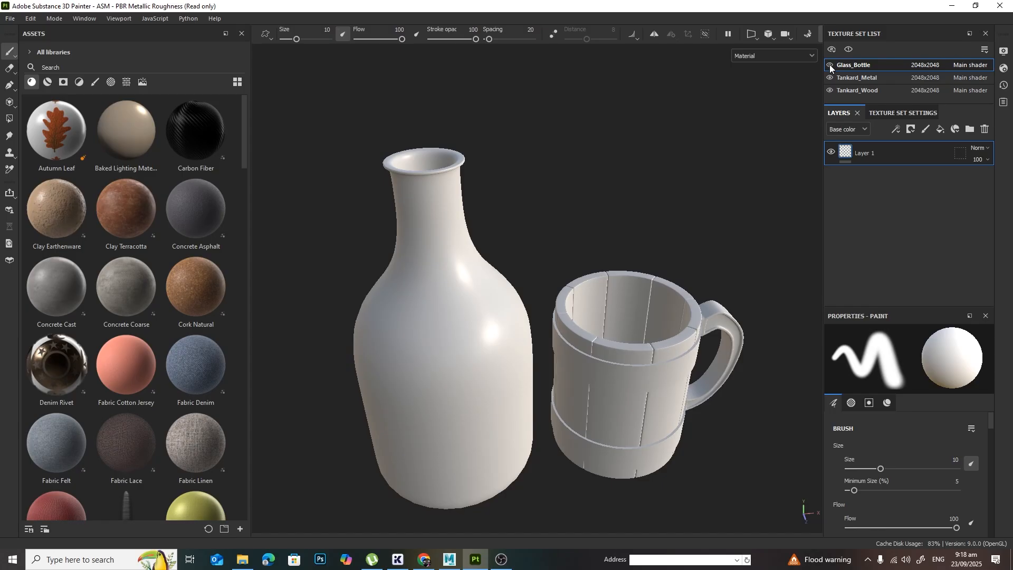
{"action": "left_click", "coordinate": [449, 559]}
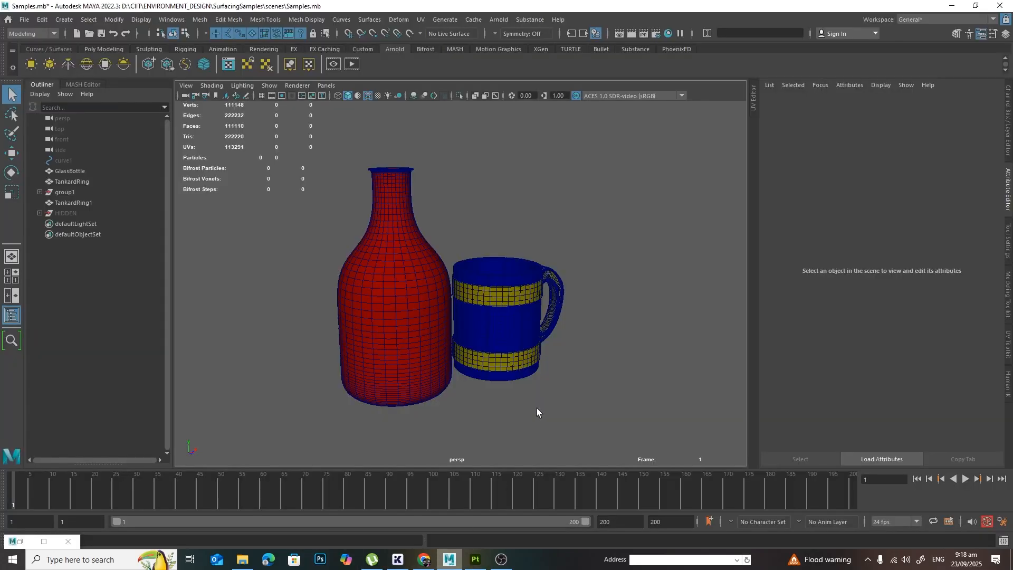
{"action": "left_click", "coordinate": [387, 241]}
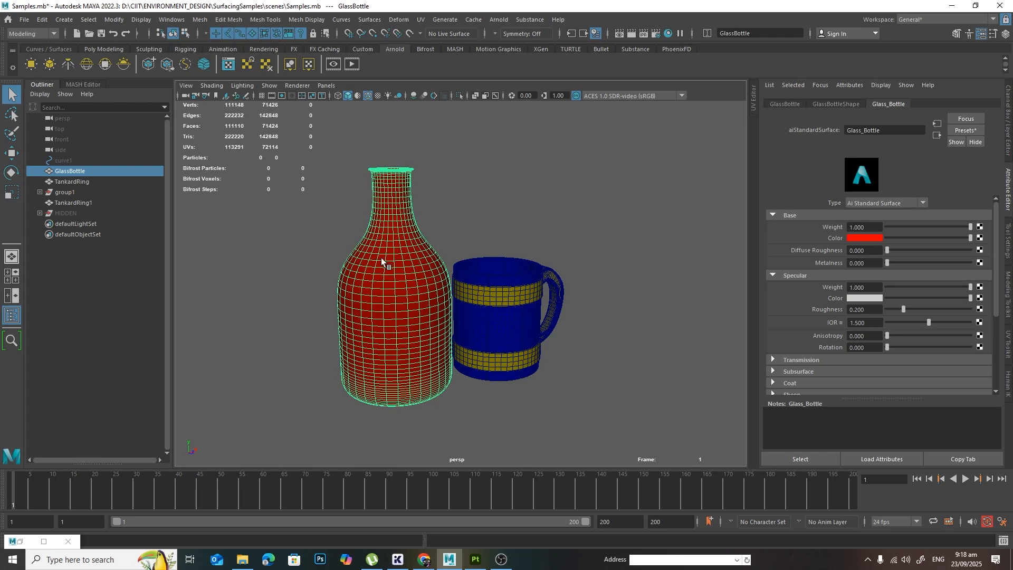
{"action": "key", "text": "alt+Tab"}
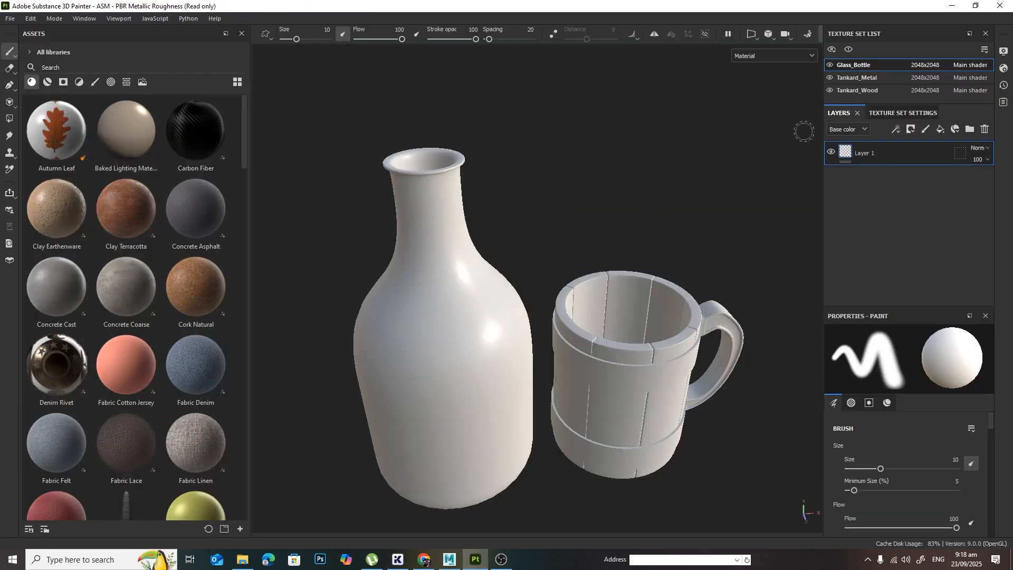
Step: Toggle the Glass_Bottle, Tankard_Metal and Tankard_Wood texture sets off and on in turn to check which parts each covers
{"action": "left_click", "coordinate": [830, 65]}
{"action": "left_click", "coordinate": [830, 65]}
{"action": "left_click", "coordinate": [829, 65]}
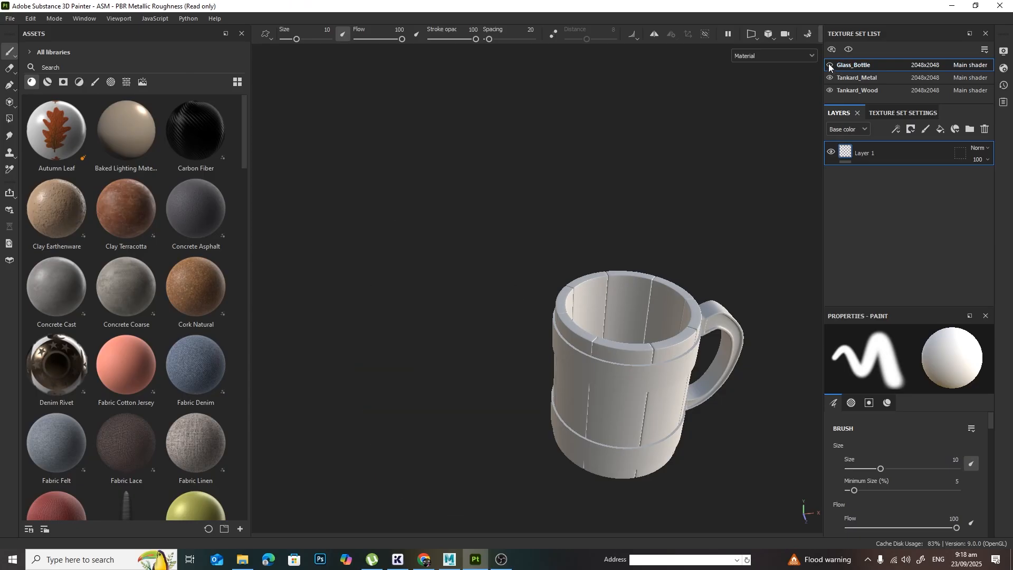
{"action": "left_click", "coordinate": [829, 65]}
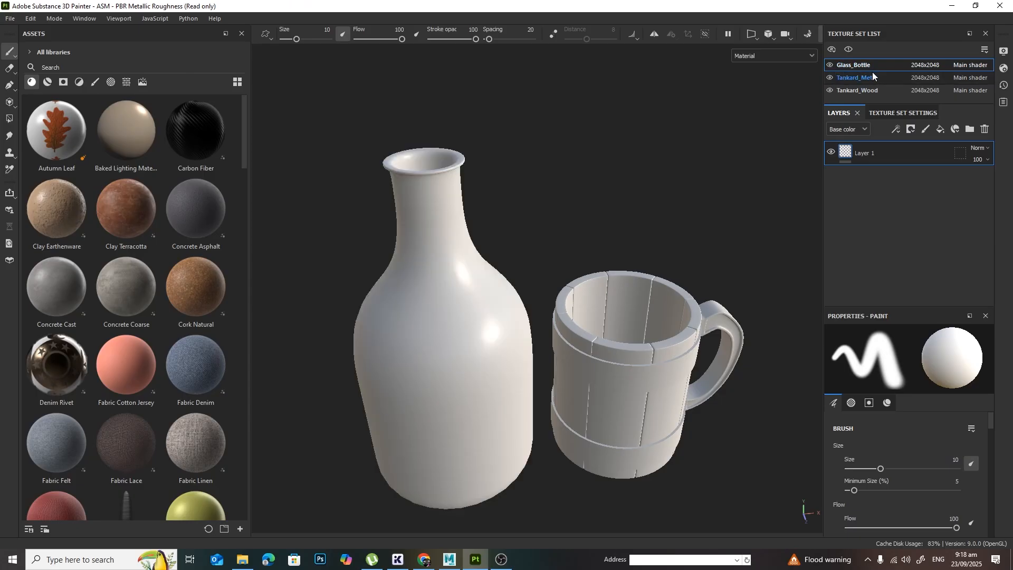
{"action": "left_click", "coordinate": [829, 78]}
{"action": "left_click", "coordinate": [829, 78]}
{"action": "left_click", "coordinate": [830, 91]}
{"action": "left_click", "coordinate": [830, 91]}
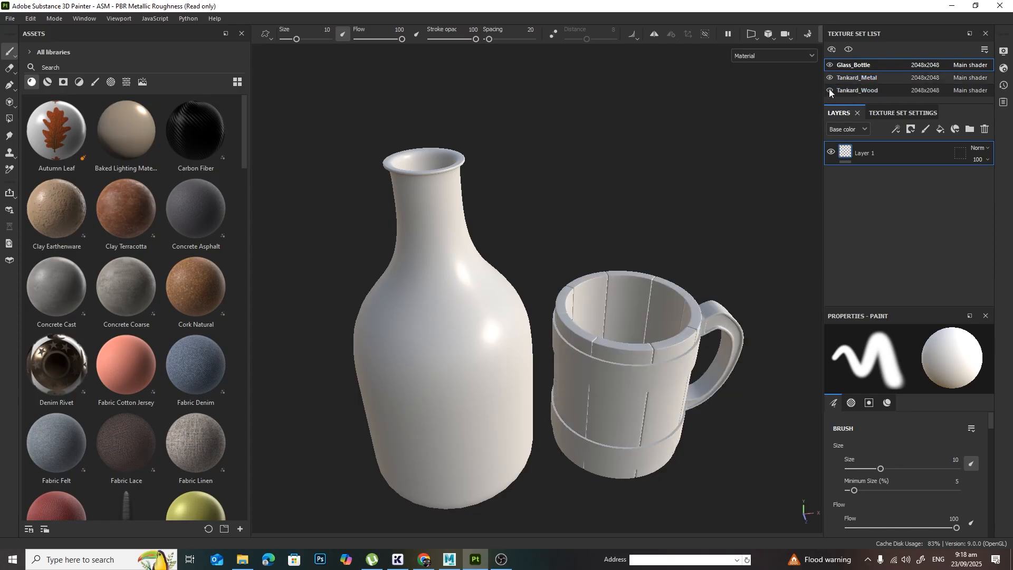
Step: Select the Tankard_Wood texture set and toggle its visibility off and on to check its geometry
{"action": "left_click_drag", "start_coordinate": [695, 322], "coordinate": [670, 274], "text": "alt"}
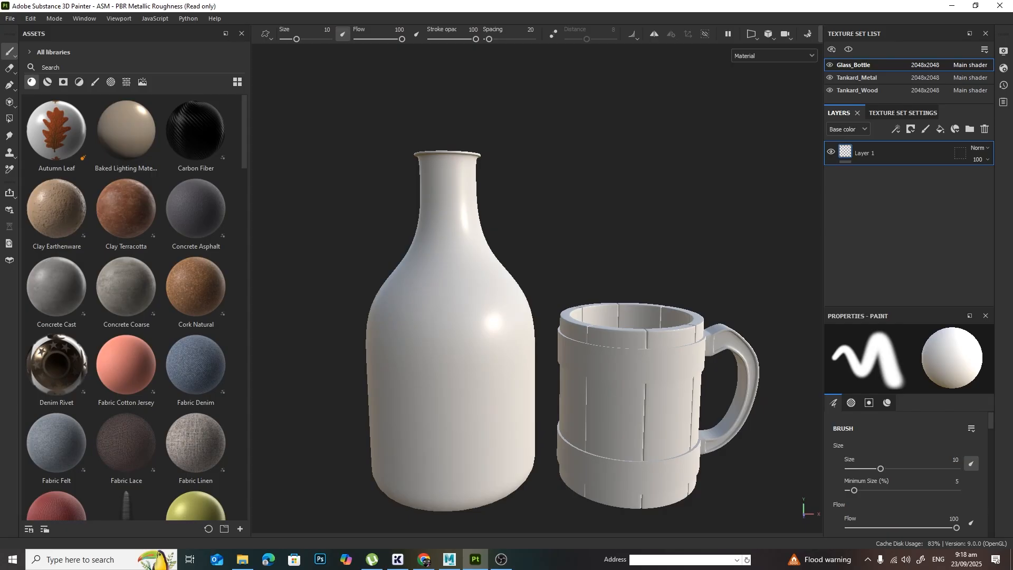
{"action": "left_click_drag", "start_coordinate": [536, 378], "coordinate": [594, 395], "text": "alt"}
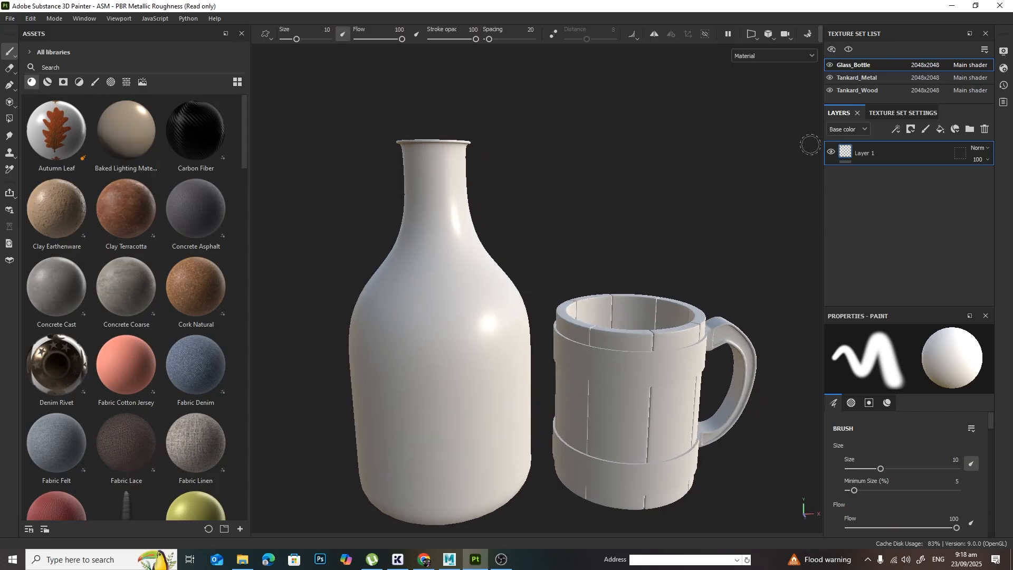
{"action": "left_click", "coordinate": [834, 91]}
{"action": "left_click", "coordinate": [833, 90]}
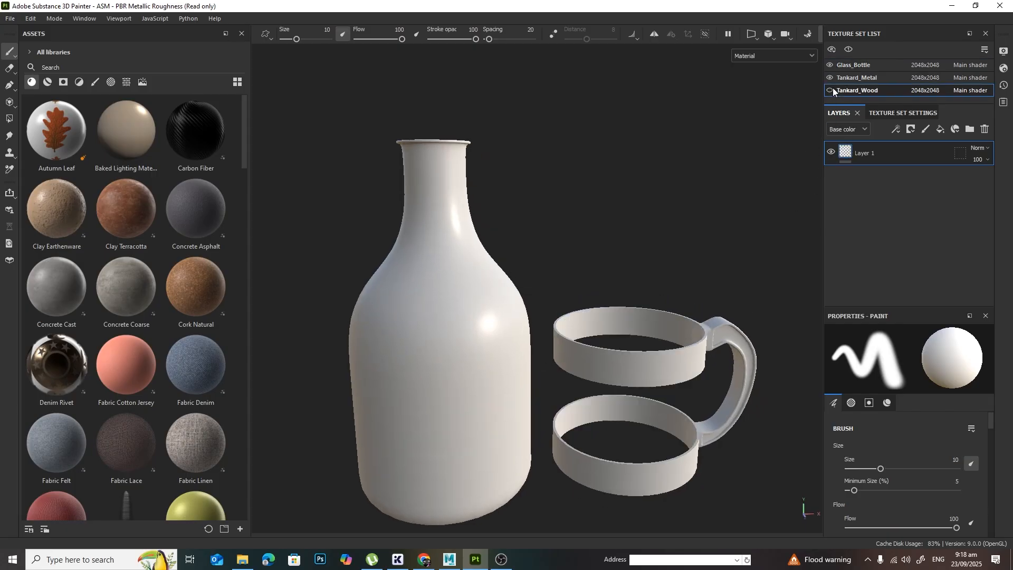
{"action": "left_click", "coordinate": [833, 90]}
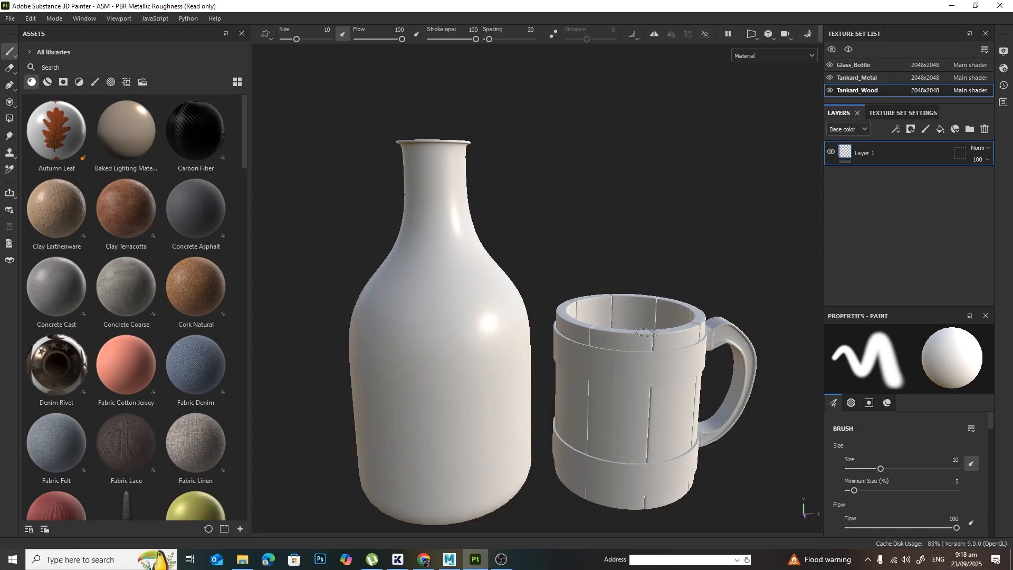
Step: Hide the Tankard_Metal and Tankard_Wood texture sets and make Glass_Bottle the active texture set
{"action": "left_click_drag", "start_coordinate": [632, 336], "coordinate": [594, 296], "text": "alt"}
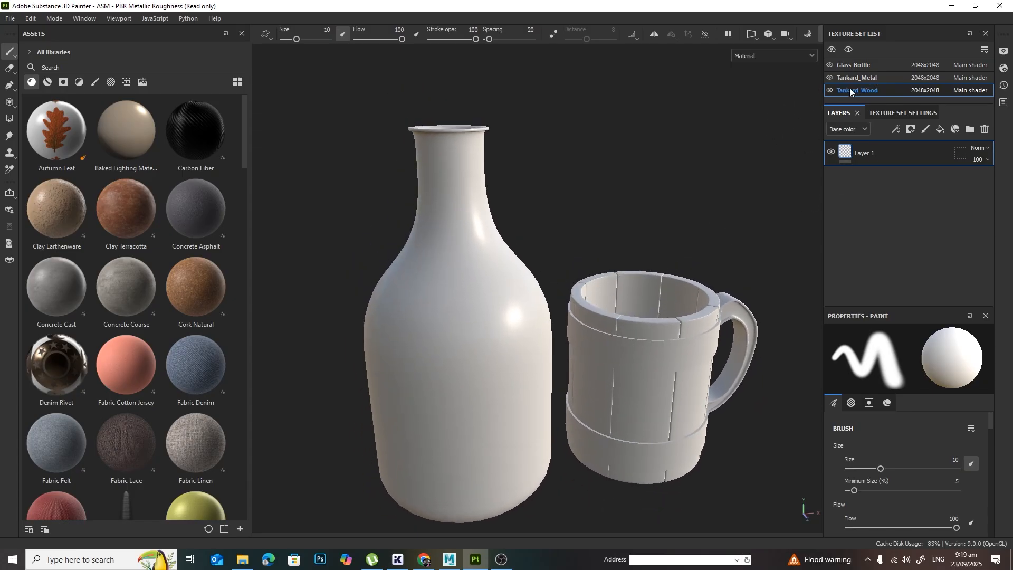
{"action": "left_click", "coordinate": [830, 78]}
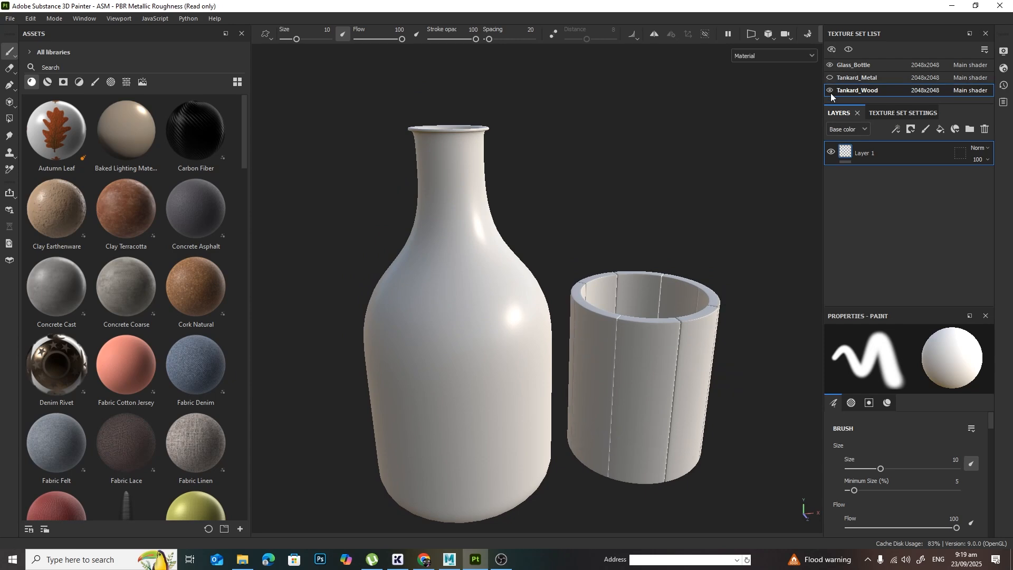
{"action": "left_click", "coordinate": [830, 91]}
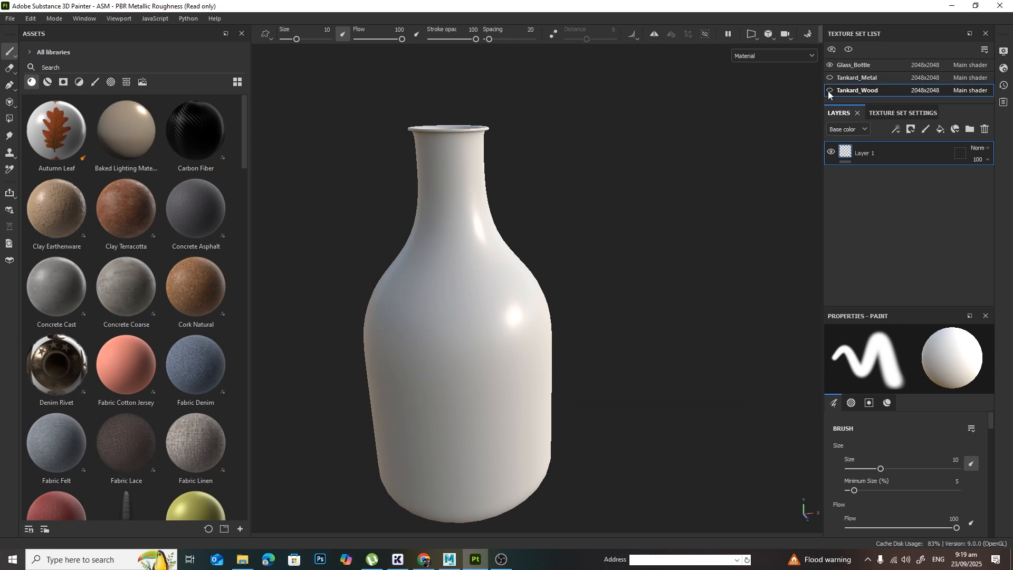
{"action": "left_click", "coordinate": [863, 64]}
Step: Examine the isolated bottle from several angles and frame the whole bottle in the viewport
{"action": "left_click_drag", "start_coordinate": [683, 263], "coordinate": [668, 319], "text": "alt"}
{"action": "middle_click_drag", "start_coordinate": [515, 276], "coordinate": [572, 307], "text": "alt"}
{"action": "right_click_drag", "start_coordinate": [572, 307], "coordinate": [612, 281], "text": "alt"}
{"action": "middle_click_drag", "start_coordinate": [611, 281], "coordinate": [619, 289], "text": "alt"}
{"action": "left_click_drag", "start_coordinate": [619, 289], "coordinate": [623, 314], "text": "alt"}
{"action": "right_click_drag", "start_coordinate": [622, 314], "coordinate": [677, 323], "text": "alt"}
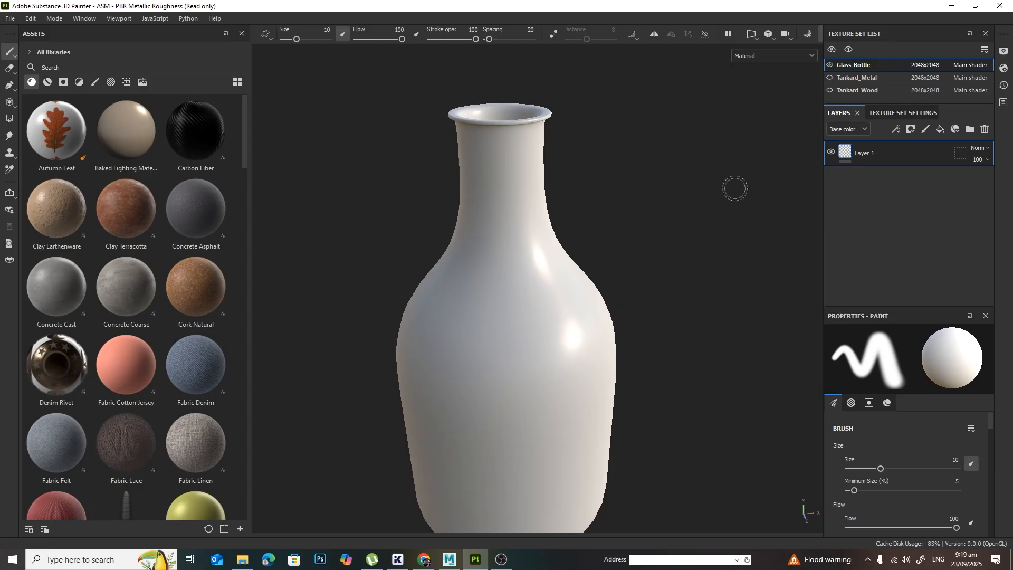
{"action": "key", "text": "alt"}
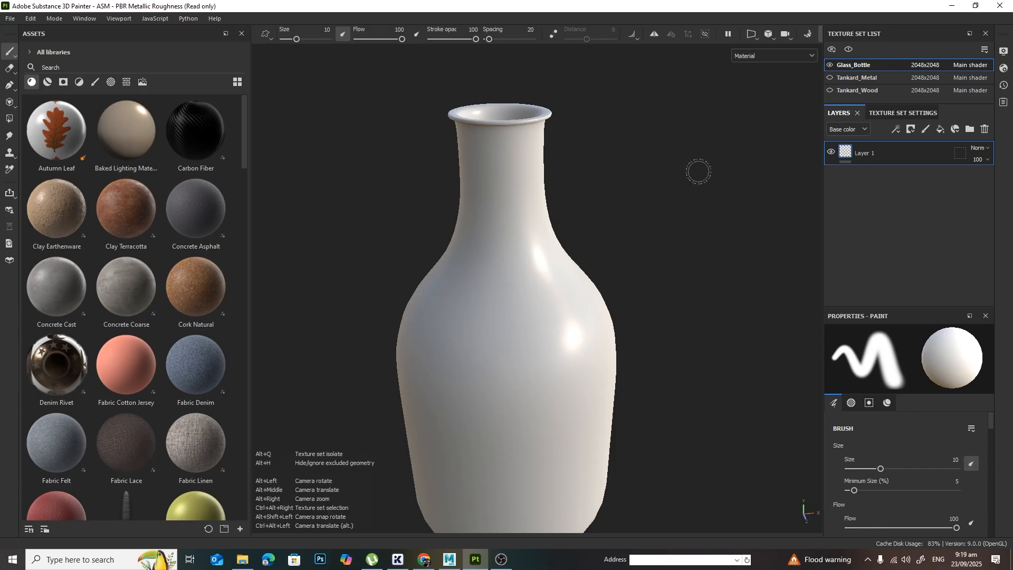
{"action": "mouse_move", "coordinate": [721, 348]}
{"action": "left_mouse_down", "text": "alt"}
{"action": "mouse_move", "coordinate": [649, 332]}
{"action": "mouse_move", "coordinate": [712, 339]}
{"action": "left_mouse_up", "text": "alt"}
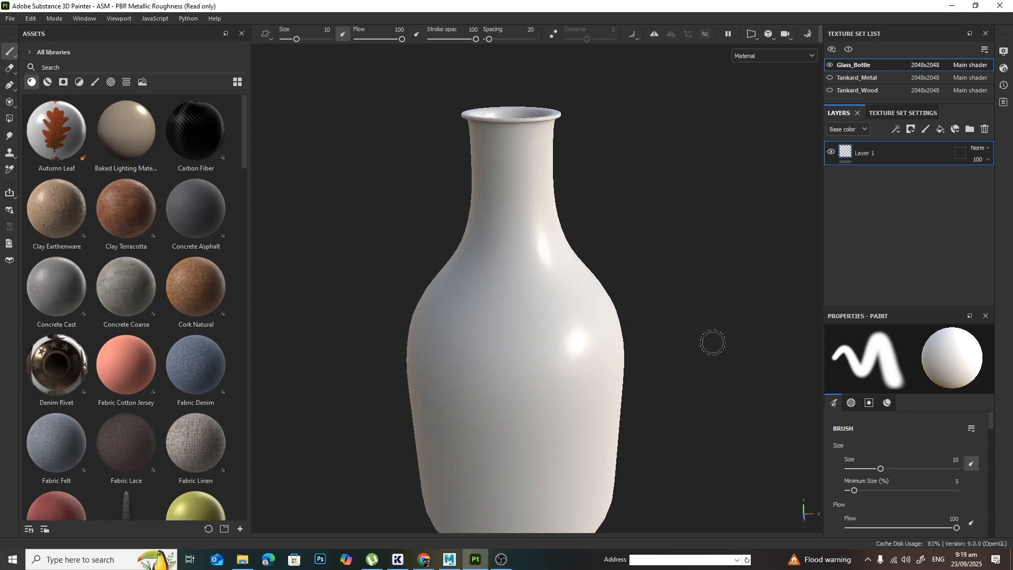
{"action": "left_click_drag", "start_coordinate": [671, 296], "coordinate": [694, 255], "text": "alt"}
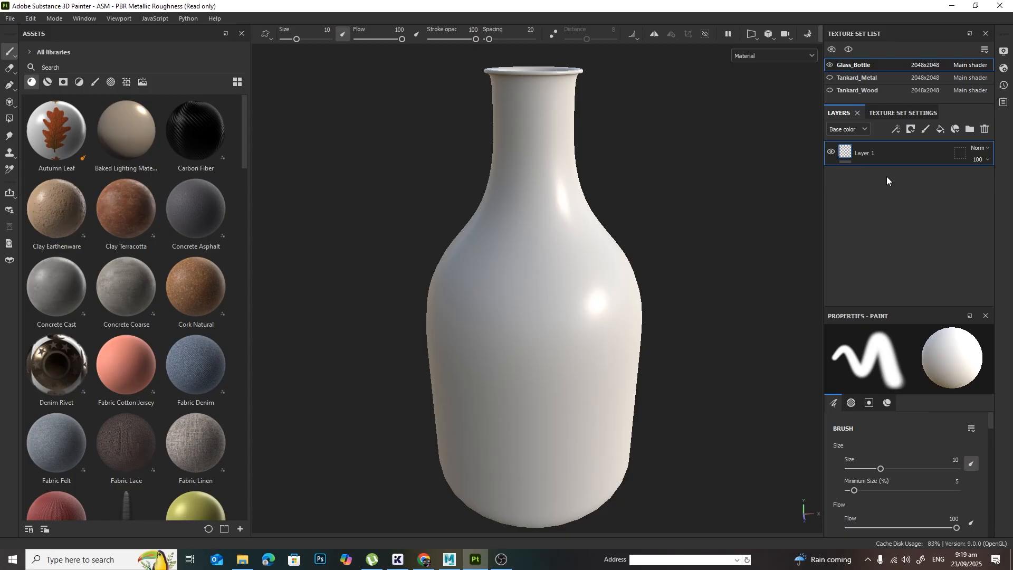
Step: Add a fill layer to the Glass_Bottle texture set, delete the empty Layer 1, and bring up the fill's material properties
{"action": "left_click", "coordinate": [941, 129]}
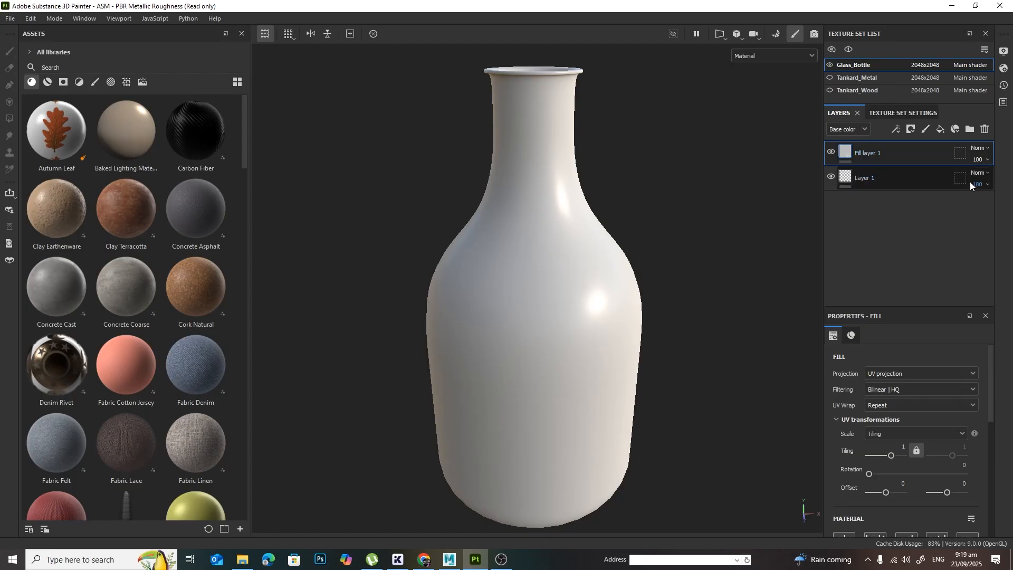
{"action": "left_click", "coordinate": [913, 180]}
{"action": "left_click", "coordinate": [983, 130]}
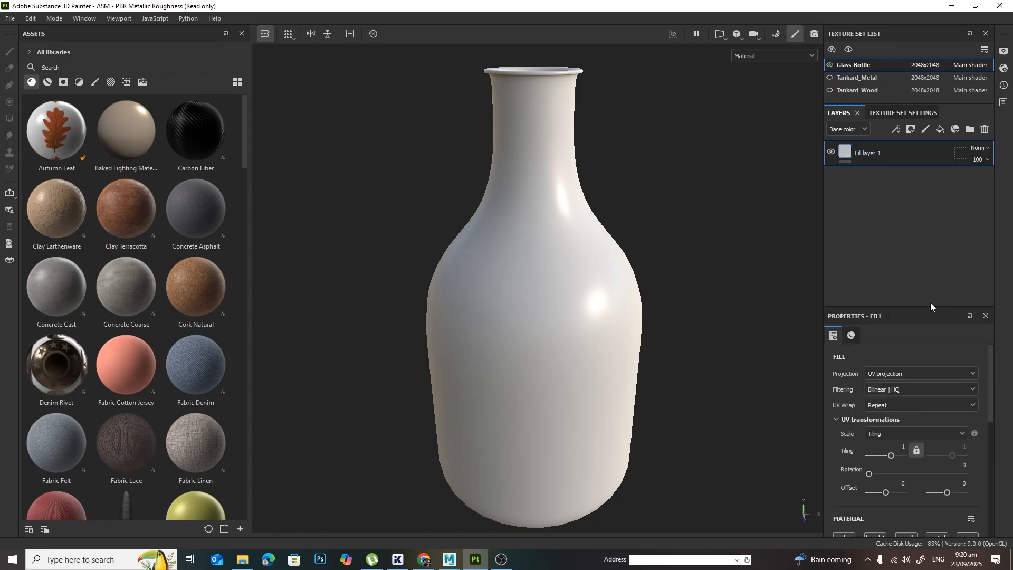
{"action": "scroll", "coordinate": [989, 359], "scroll_direction": "down", "scroll_amount": 5}
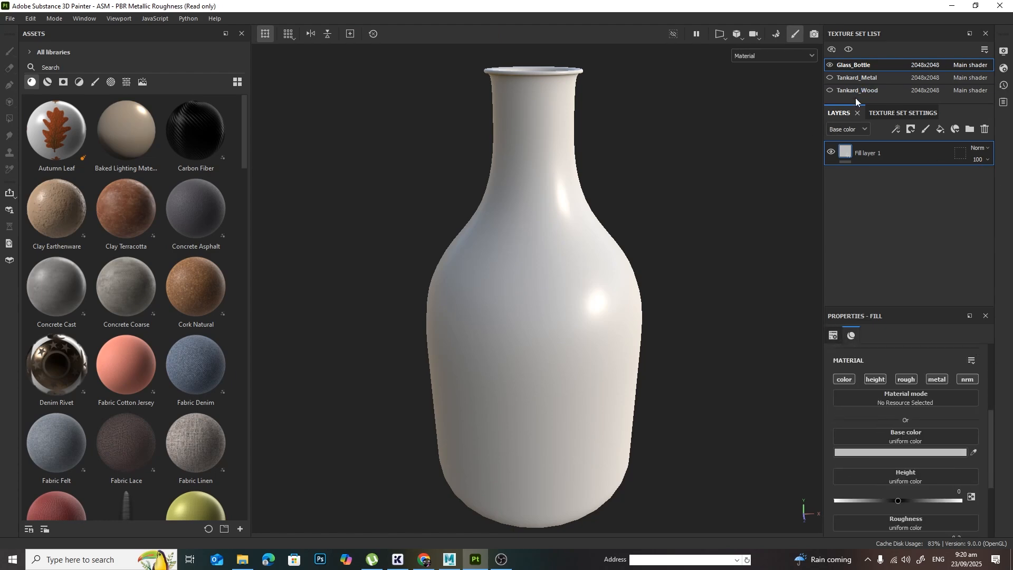
Step: Open mesh map baking from the Glass_Bottle texture set settings and show the Tankard_Metal and Tankard_Wood texture sets
{"action": "left_click", "coordinate": [906, 111]}
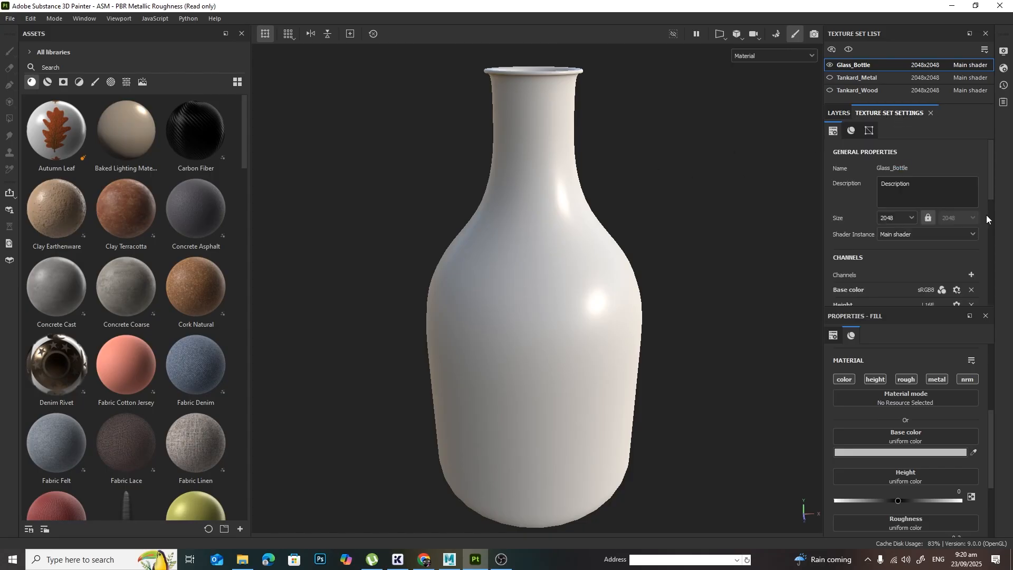
{"action": "left_click", "coordinate": [838, 114]}
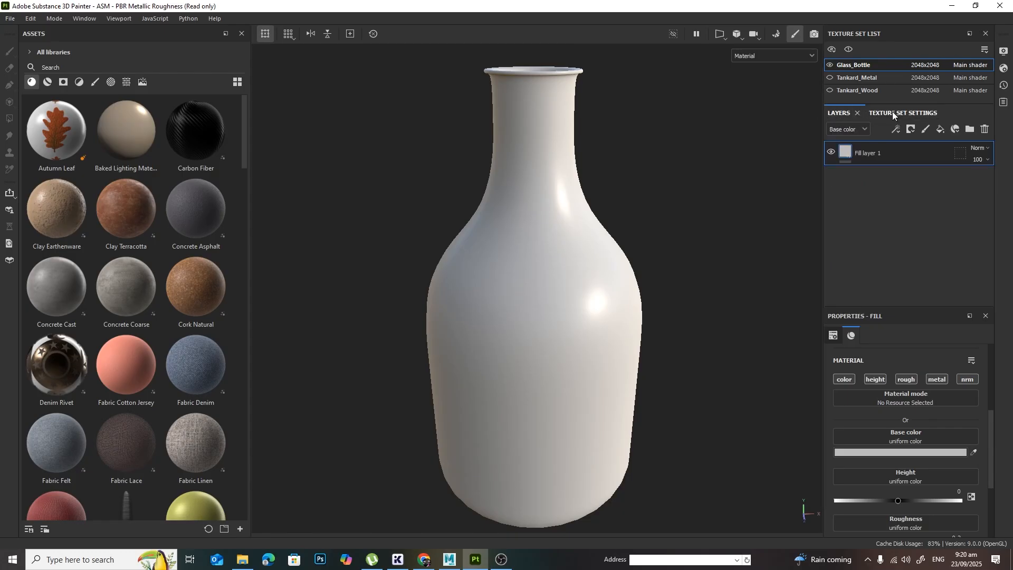
{"action": "left_click", "coordinate": [893, 114]}
{"action": "scroll", "coordinate": [978, 162], "scroll_direction": "down", "scroll_amount": 6}
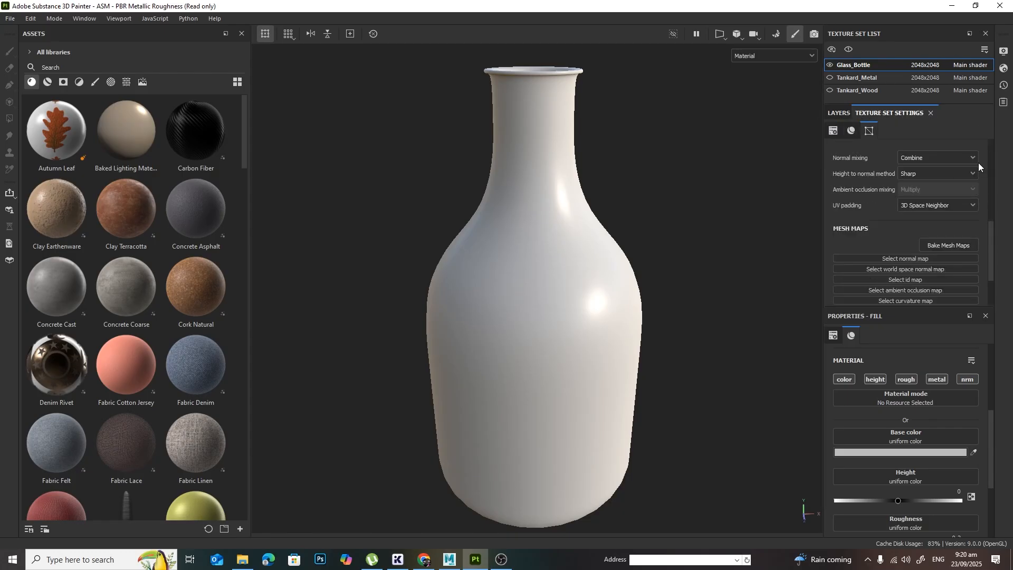
{"action": "scroll", "coordinate": [978, 163], "scroll_direction": "down", "scroll_amount": 2}
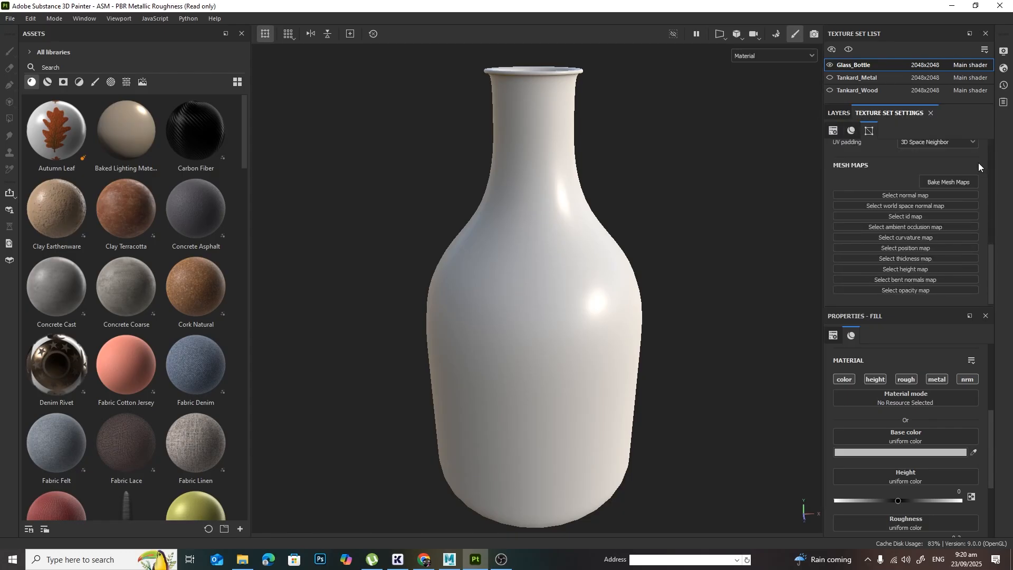
{"action": "left_click", "coordinate": [956, 181]}
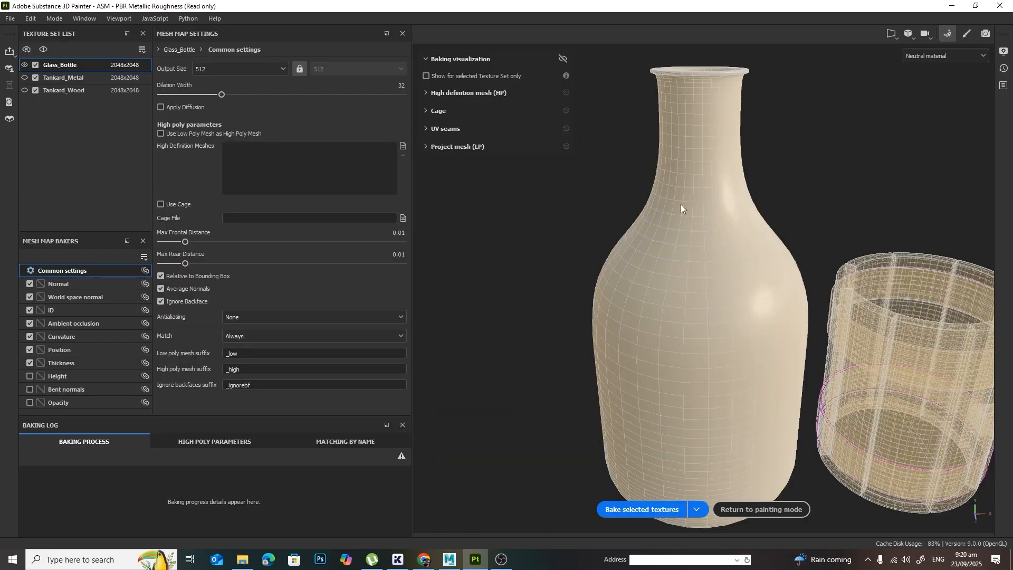
{"action": "left_click", "coordinate": [24, 78]}
{"action": "left_click", "coordinate": [27, 89]}
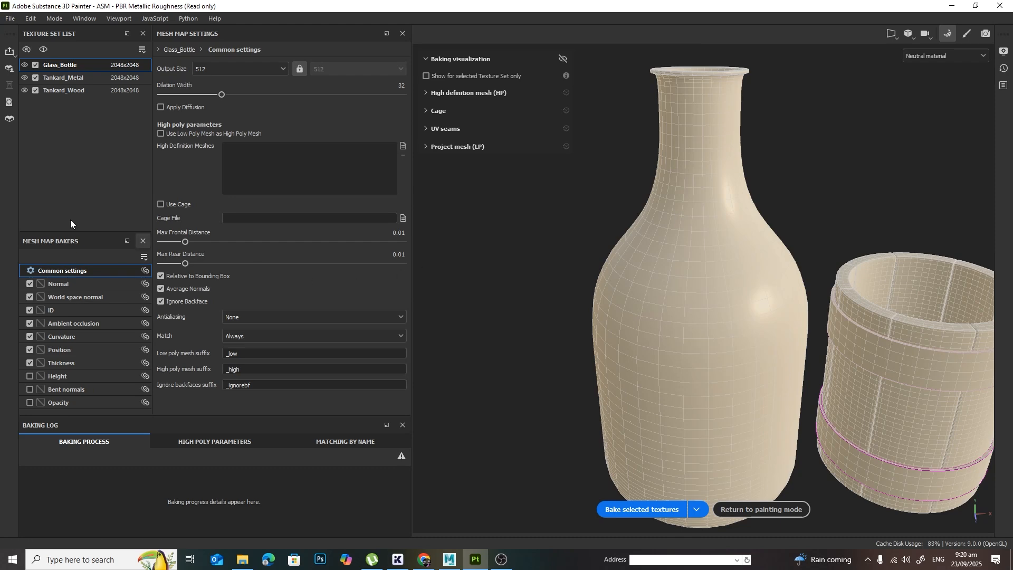
Step: Review the baker settings for Normal, World space normal, ID, Ambient occlusion and Curvature
{"action": "left_click", "coordinate": [84, 288]}
{"action": "left_click", "coordinate": [117, 299]}
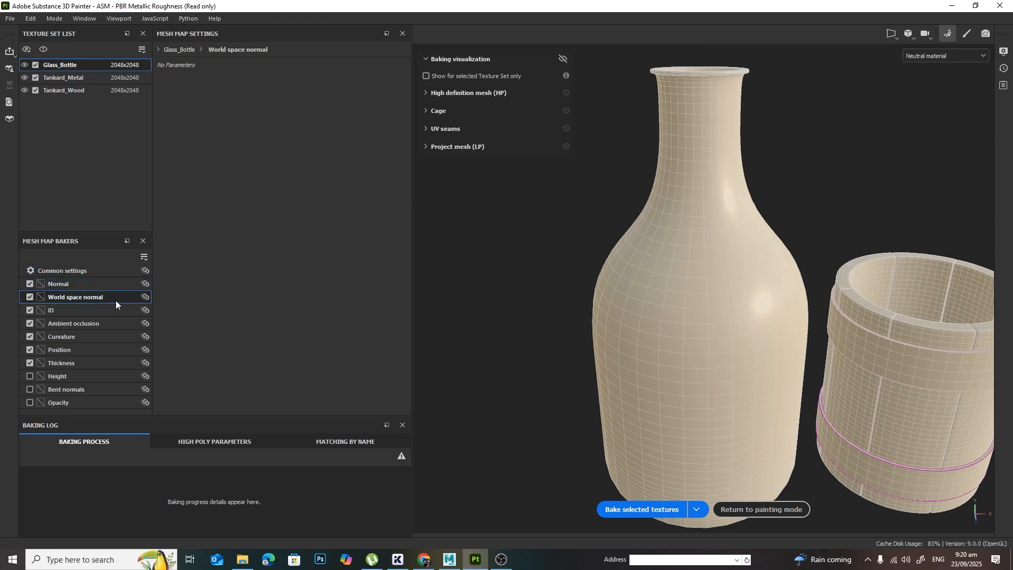
{"action": "left_click", "coordinate": [112, 310]}
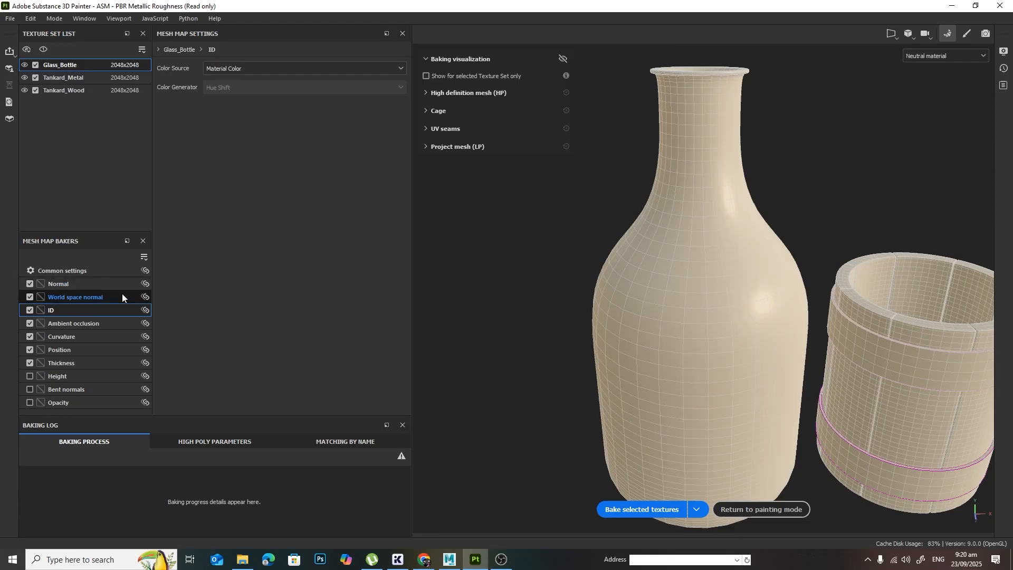
{"action": "left_click", "coordinate": [111, 322]}
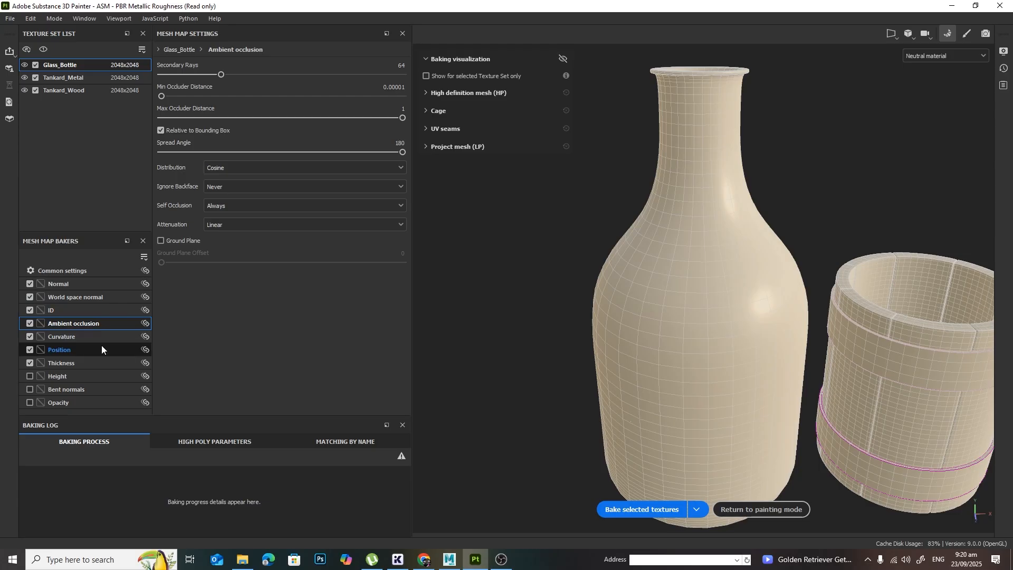
{"action": "left_click", "coordinate": [106, 337]}
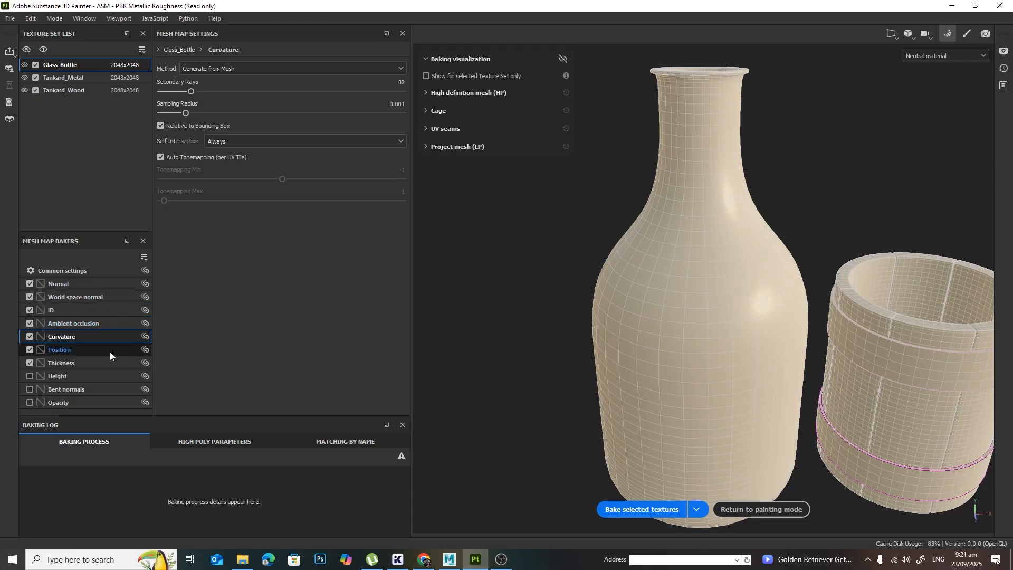
Step: Bake the selected mesh maps for all three texture sets, checking the material colors in the Maya scene while they process
{"action": "left_click", "coordinate": [655, 510]}
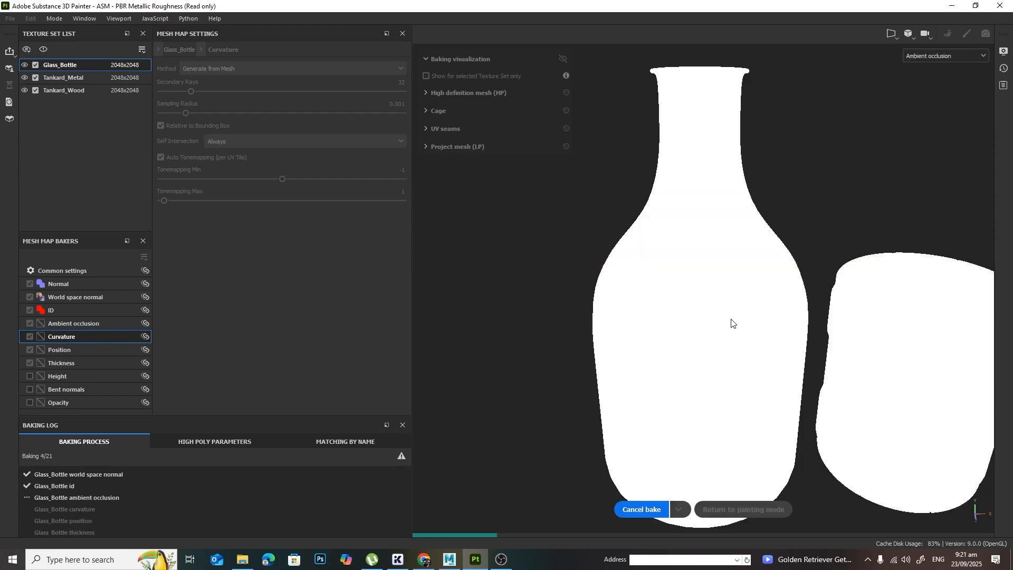
{"action": "key", "text": "alt+Tab"}
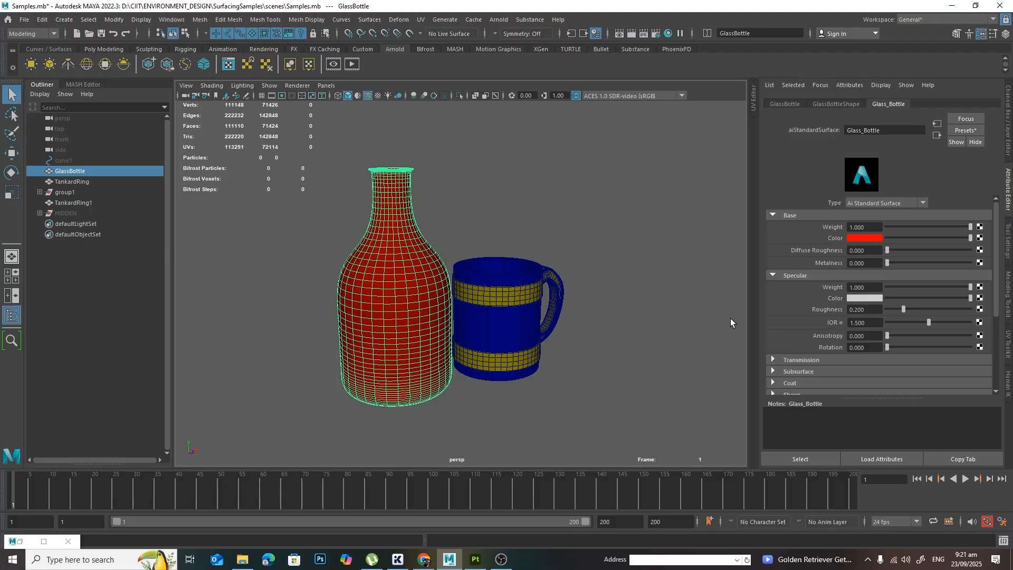
{"action": "key", "text": "alt+Tab"}
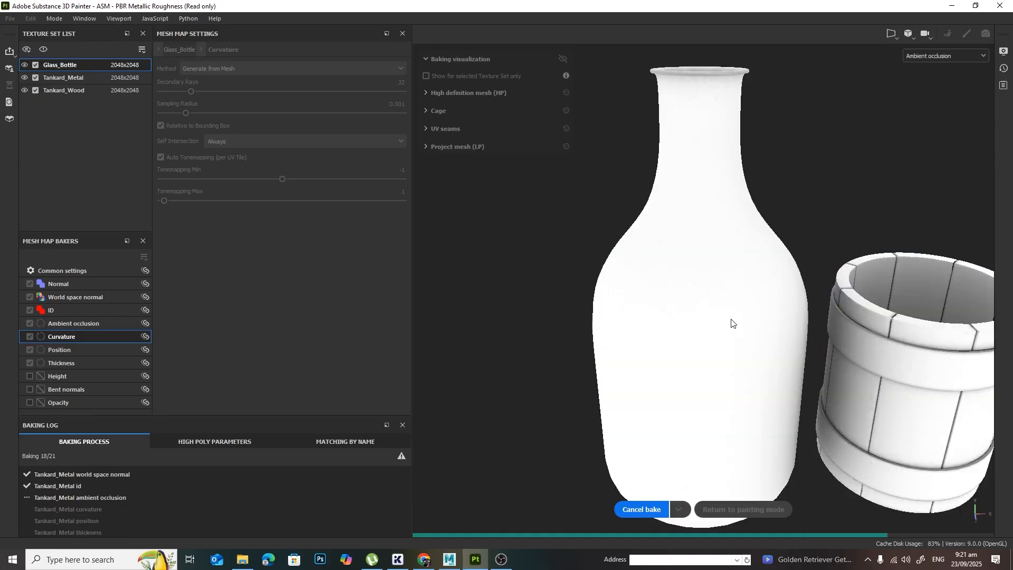
{"action": "key", "text": "alt+Tab"}
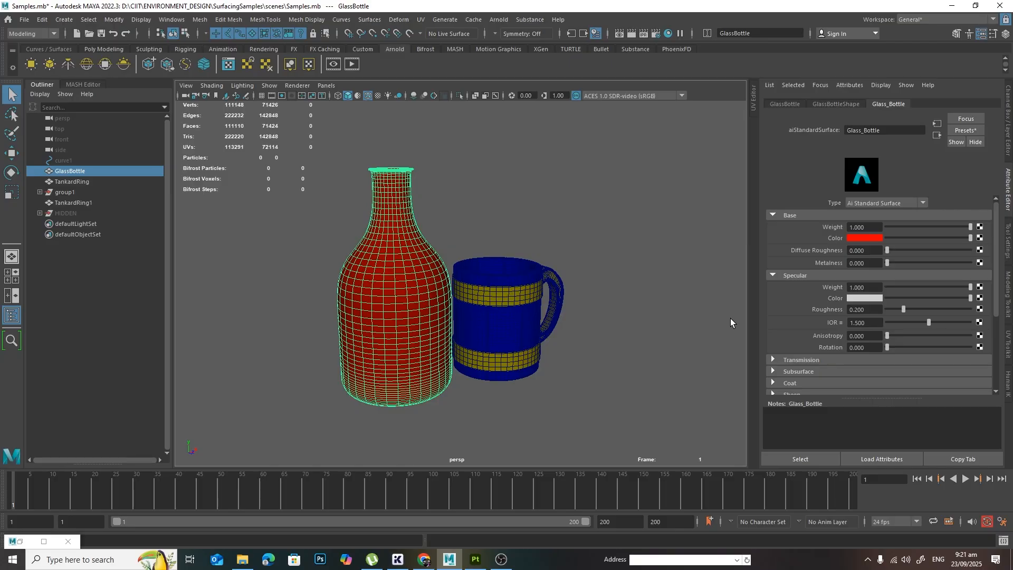
{"action": "key", "text": "alt+Tab"}
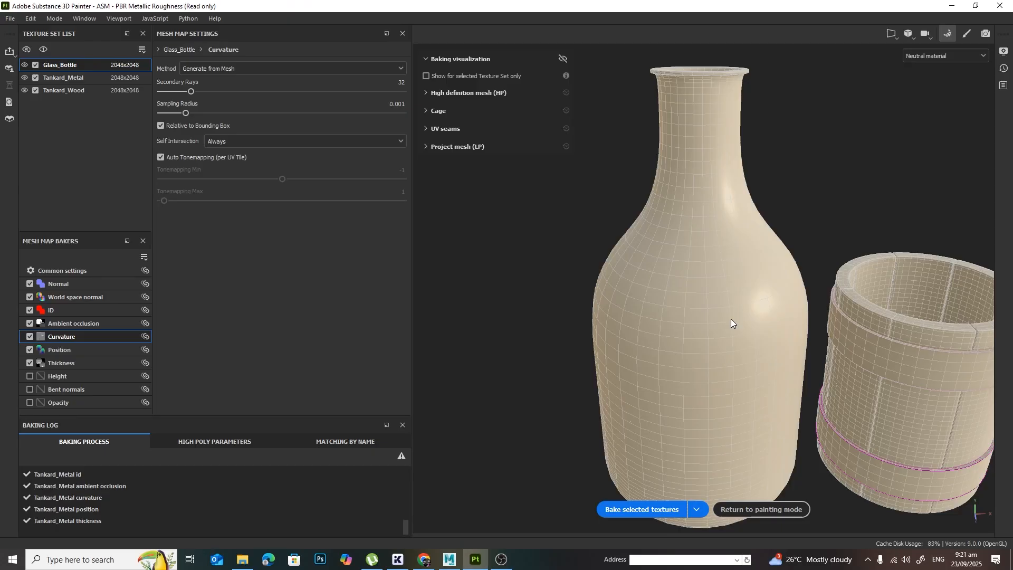
Step: Return to painting mode, review the mesh maps assigned to Glass_Bottle and go back to its layer stack
{"action": "left_click", "coordinate": [786, 509]}
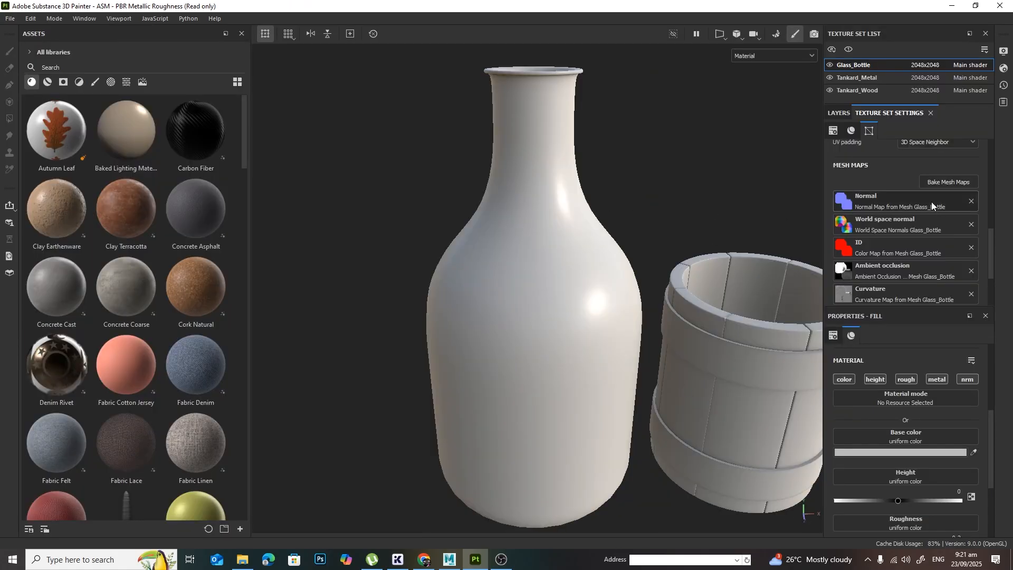
{"action": "scroll", "coordinate": [910, 231], "scroll_direction": "down", "scroll_amount": 3}
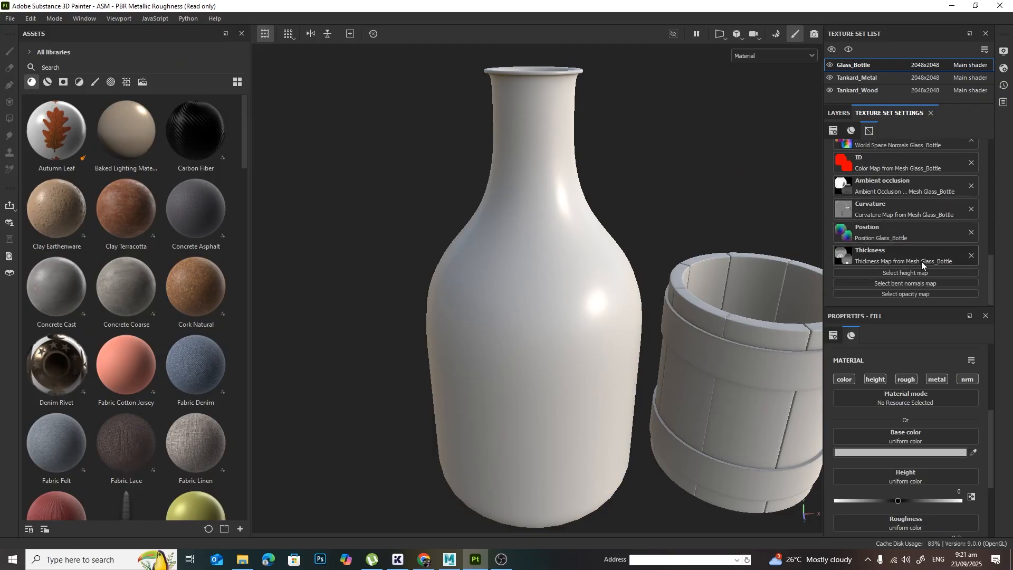
{"action": "scroll", "coordinate": [921, 261], "scroll_direction": "up", "scroll_amount": 5}
{"action": "scroll", "coordinate": [917, 258], "scroll_direction": "up", "scroll_amount": 3}
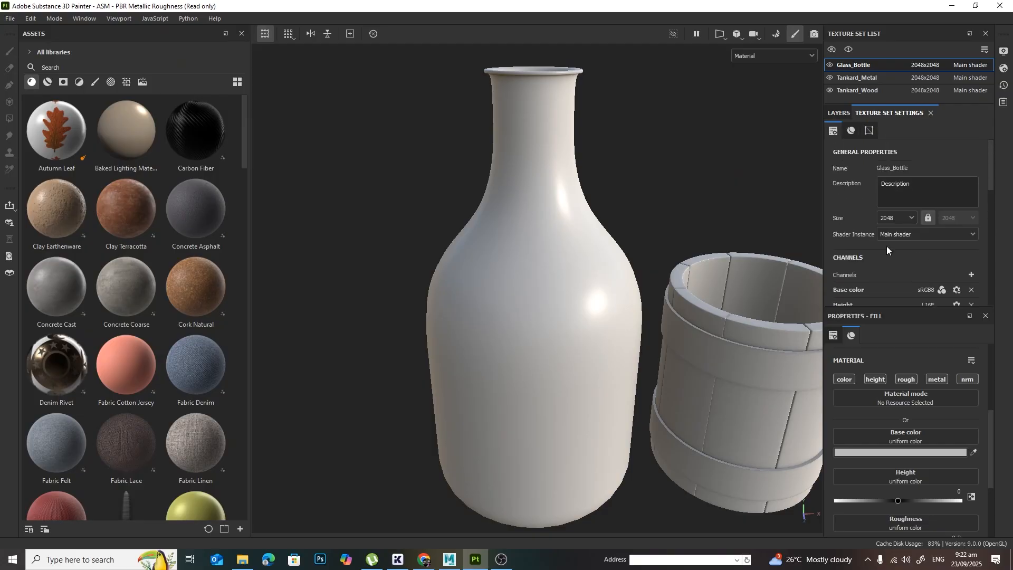
{"action": "left_click", "coordinate": [838, 114]}
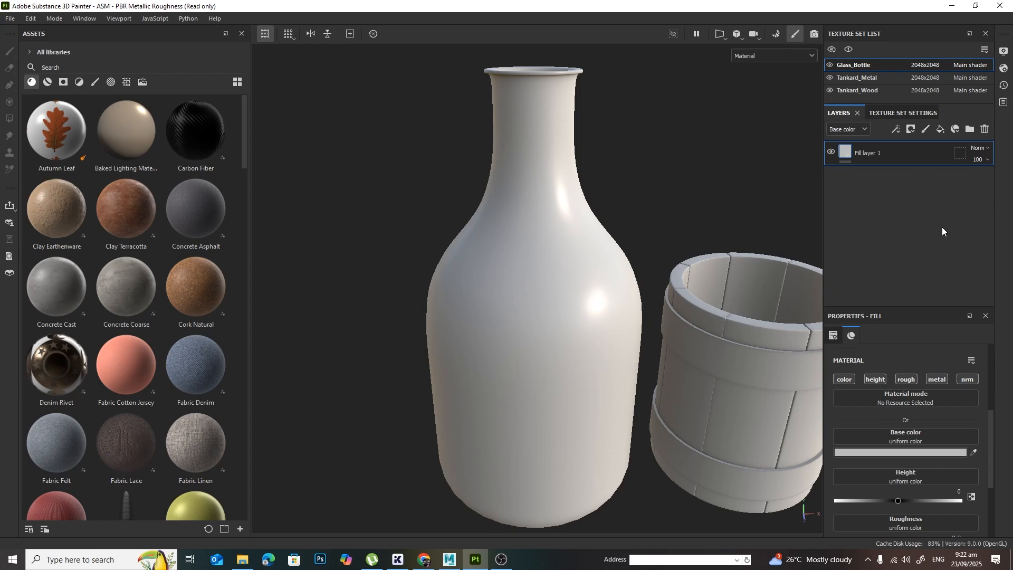
Step: Hide the Tankard_Wood and Tankard_Metal texture sets to isolate the glass bottle
{"action": "left_click_drag", "start_coordinate": [626, 282], "coordinate": [656, 267], "text": "alt"}
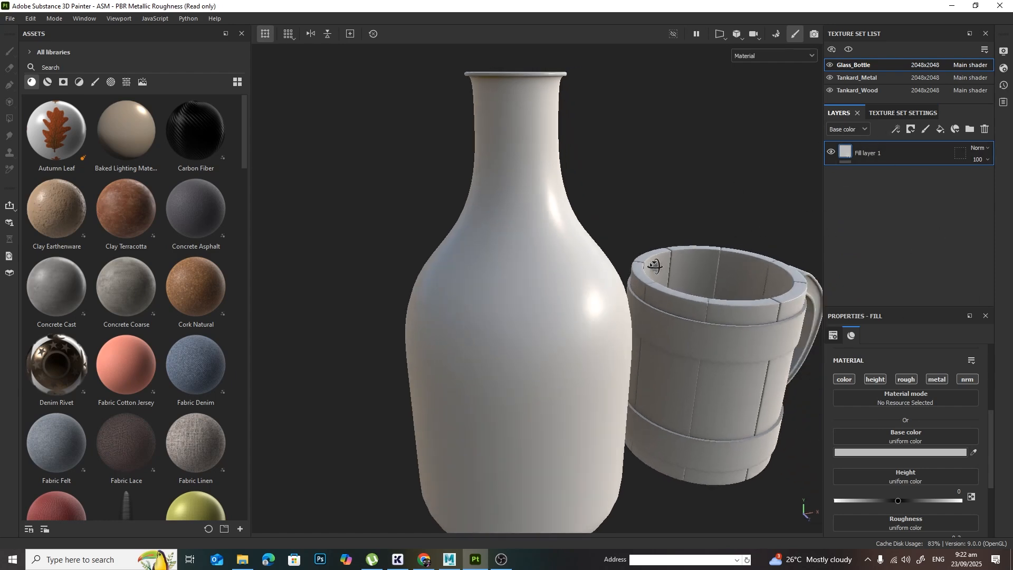
{"action": "scroll", "coordinate": [657, 268], "scroll_direction": "down", "scroll_amount": 1}
{"action": "middle_click_drag", "start_coordinate": [658, 275], "coordinate": [645, 265], "text": "alt"}
{"action": "left_click", "coordinate": [829, 90]}
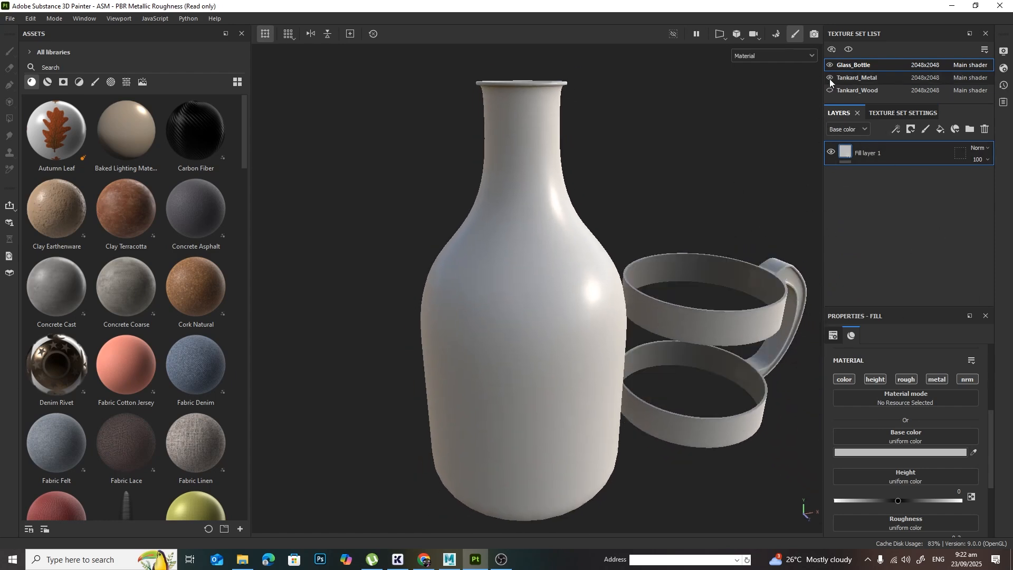
{"action": "left_click", "coordinate": [830, 78]}
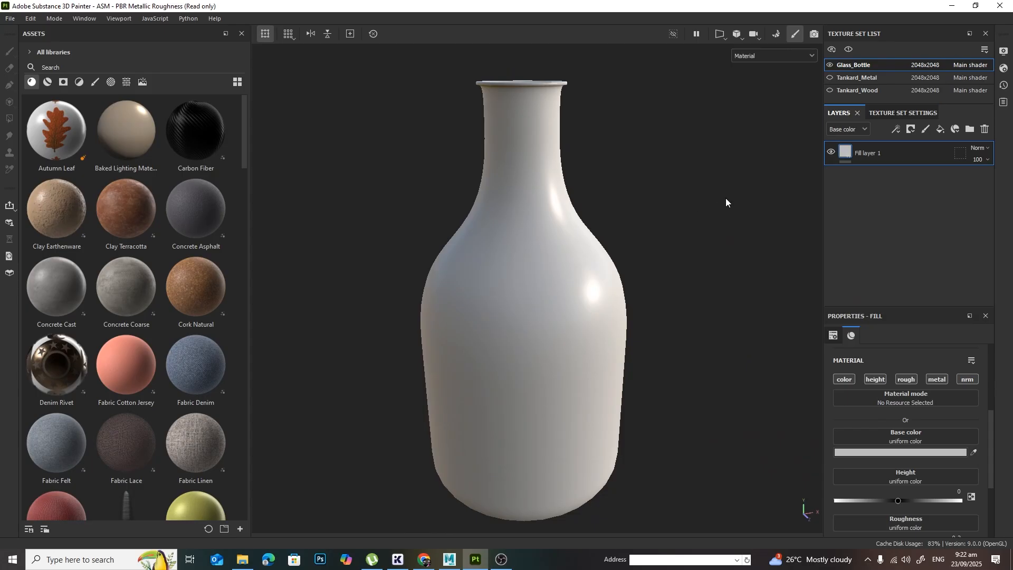
{"action": "scroll", "coordinate": [717, 285], "scroll_direction": "down", "scroll_amount": 1}
{"action": "middle_click_drag", "start_coordinate": [716, 286], "coordinate": [692, 273], "text": "alt"}
{"action": "left_click_drag", "start_coordinate": [692, 271], "coordinate": [696, 284], "text": "alt"}
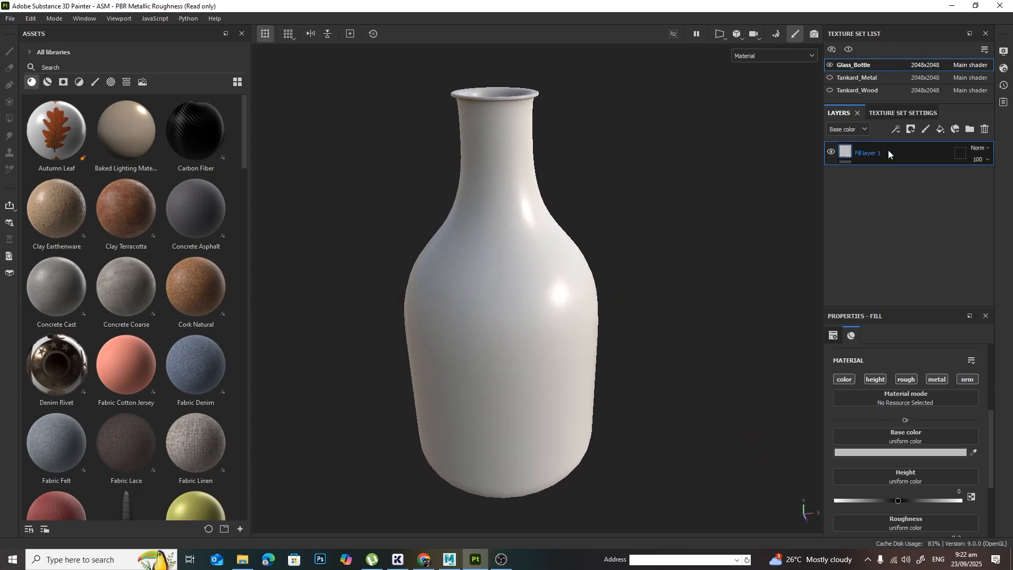
Step: Disable the color, height, metal and nrm channels on Fill layer 1, keeping only rough
{"action": "scroll", "coordinate": [895, 369], "scroll_direction": "down", "scroll_amount": 1}
{"action": "scroll", "coordinate": [889, 362], "scroll_direction": "up", "scroll_amount": 3}
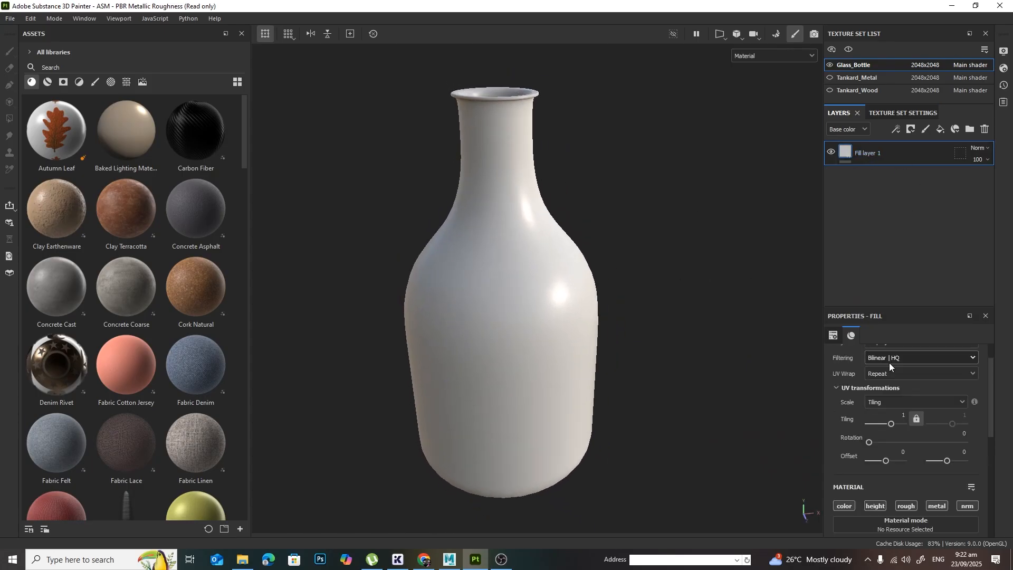
{"action": "scroll", "coordinate": [888, 362], "scroll_direction": "down", "scroll_amount": 2}
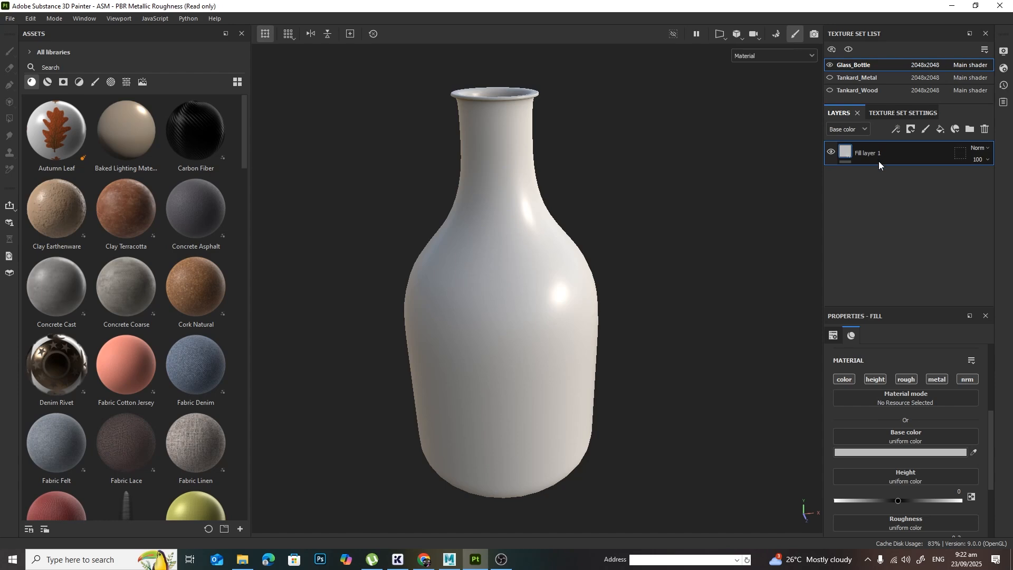
{"action": "left_click", "coordinate": [844, 378]}
{"action": "left_click", "coordinate": [874, 379]}
{"action": "left_click", "coordinate": [937, 379]}
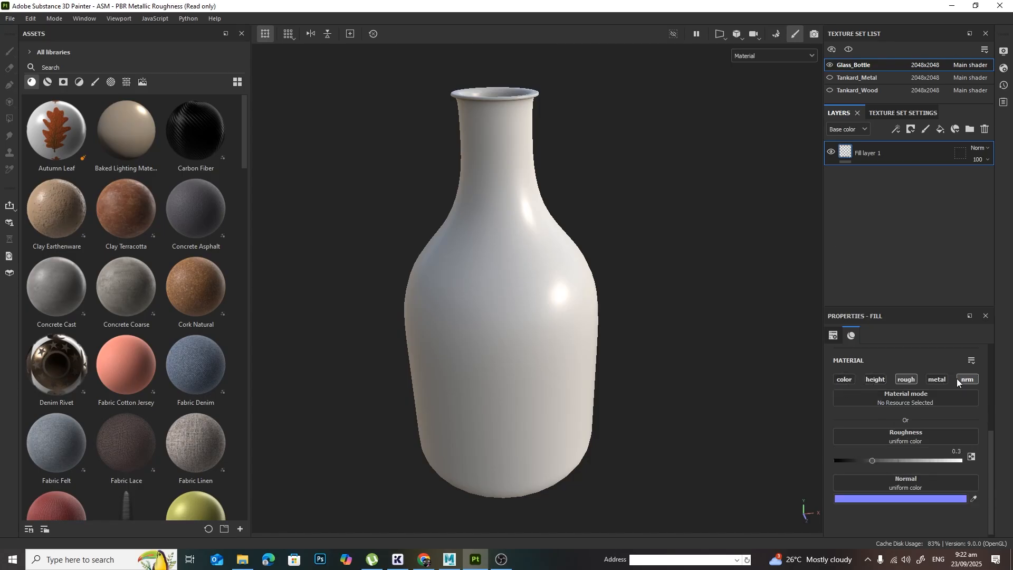
{"action": "left_click", "coordinate": [964, 379]}
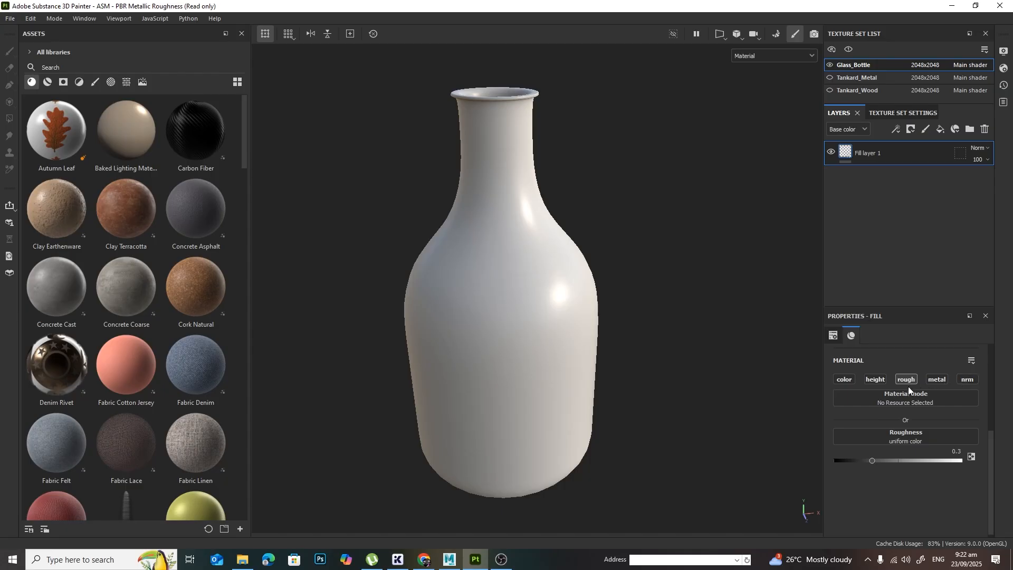
Step: Try a roughness of 0.1934 on the fill layer and inspect the reflections on the bottle
{"action": "left_click_drag", "start_coordinate": [745, 427], "coordinate": [703, 411], "text": "alt"}
{"action": "right_click_drag", "start_coordinate": [703, 411], "coordinate": [776, 420], "text": "alt"}
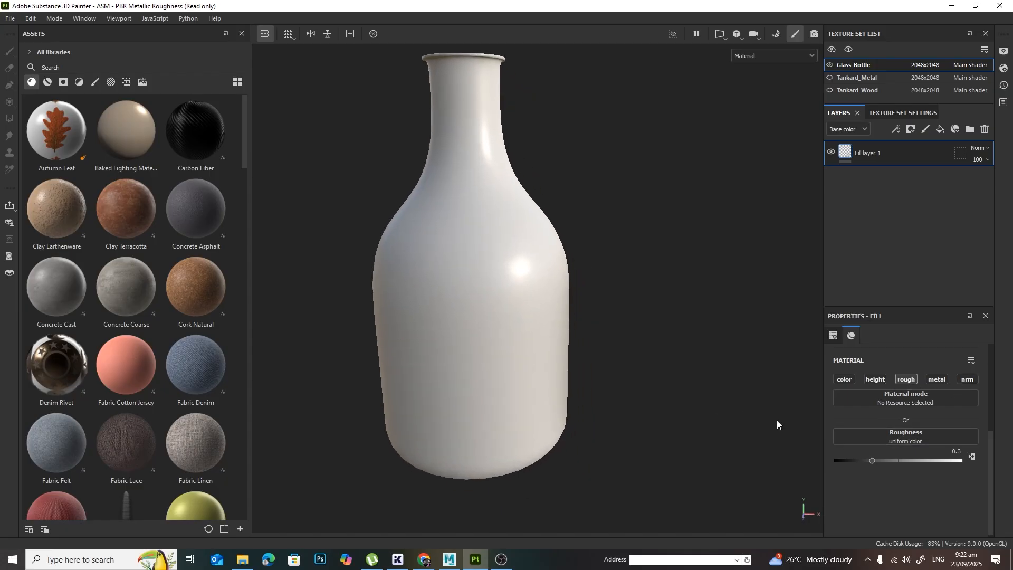
{"action": "mouse_move", "coordinate": [872, 461]}
{"action": "left_mouse_down"}
{"action": "mouse_move", "coordinate": [862, 460]}
{"action": "mouse_move", "coordinate": [894, 461]}
{"action": "mouse_move", "coordinate": [846, 464]}
{"action": "mouse_move", "coordinate": [858, 465]}
{"action": "left_mouse_up"}
{"action": "middle_click_drag", "start_coordinate": [580, 261], "coordinate": [623, 343], "text": "alt"}
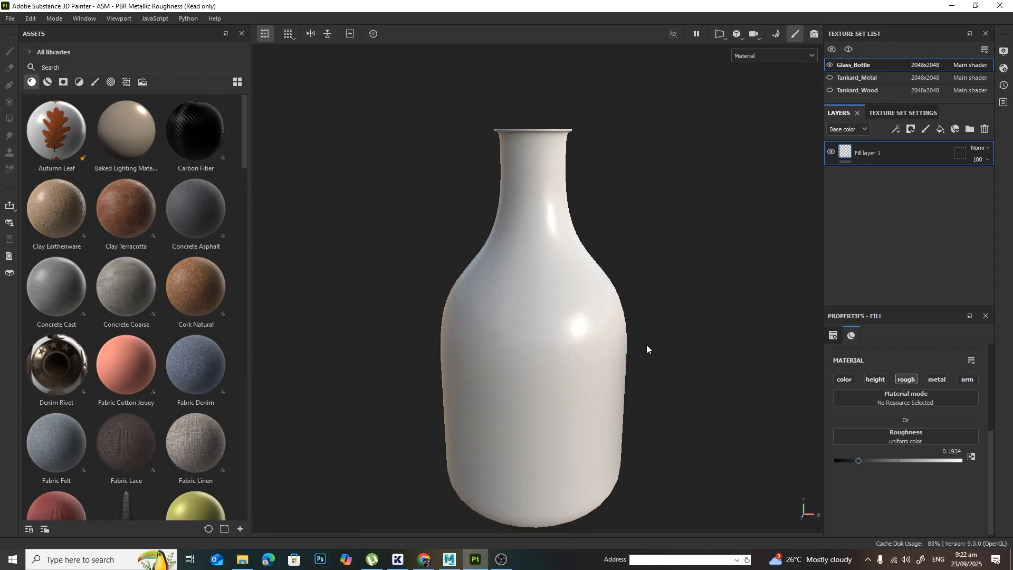
{"action": "left_click_drag", "start_coordinate": [646, 344], "coordinate": [689, 382], "text": "alt"}
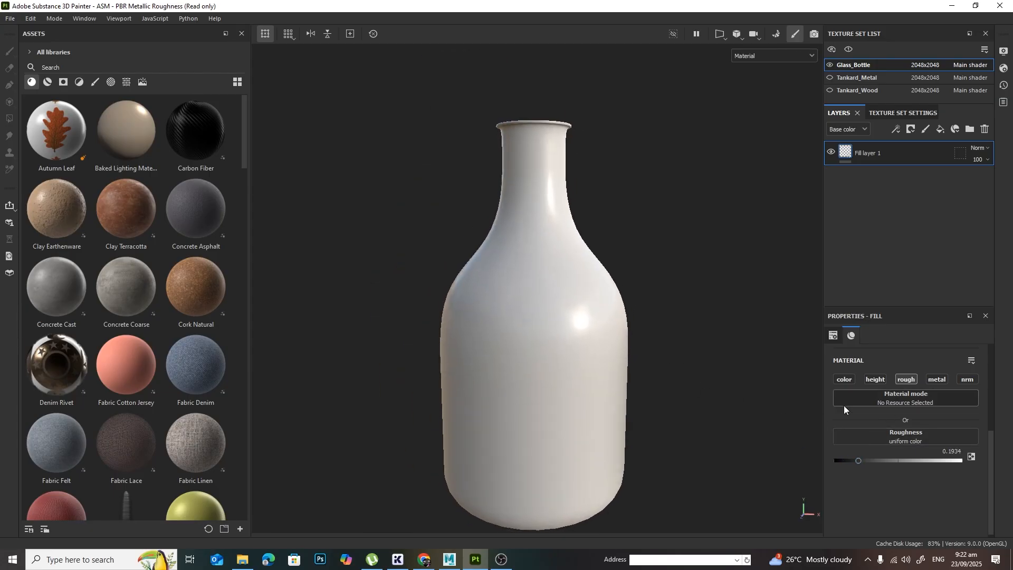
Step: Try a roughness of 0 on the fill layer and examine the bottle's reflections from another angle
{"action": "left_click_drag", "start_coordinate": [856, 465], "coordinate": [834, 464]}
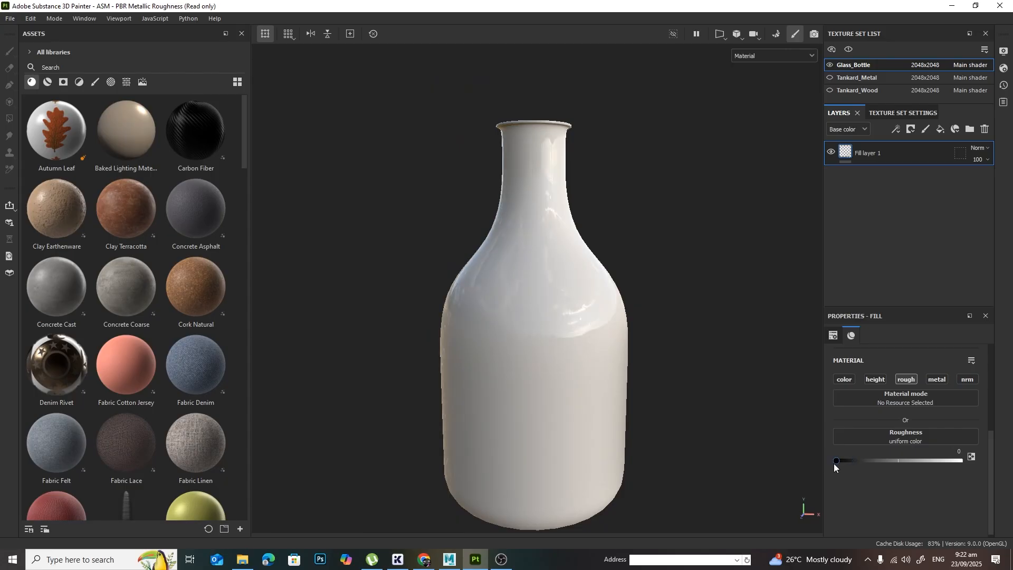
{"action": "left_click_drag", "start_coordinate": [582, 460], "coordinate": [572, 403], "text": "alt"}
{"action": "middle_click_drag", "start_coordinate": [572, 402], "coordinate": [557, 276], "text": "alt"}
{"action": "mouse_move", "coordinate": [560, 285]}
{"action": "right_mouse_down", "text": "shift"}
{"action": "mouse_move", "coordinate": [653, 318]}
{"action": "mouse_move", "coordinate": [617, 321]}
{"action": "mouse_move", "coordinate": [627, 323]}
{"action": "right_mouse_up", "text": "shift"}
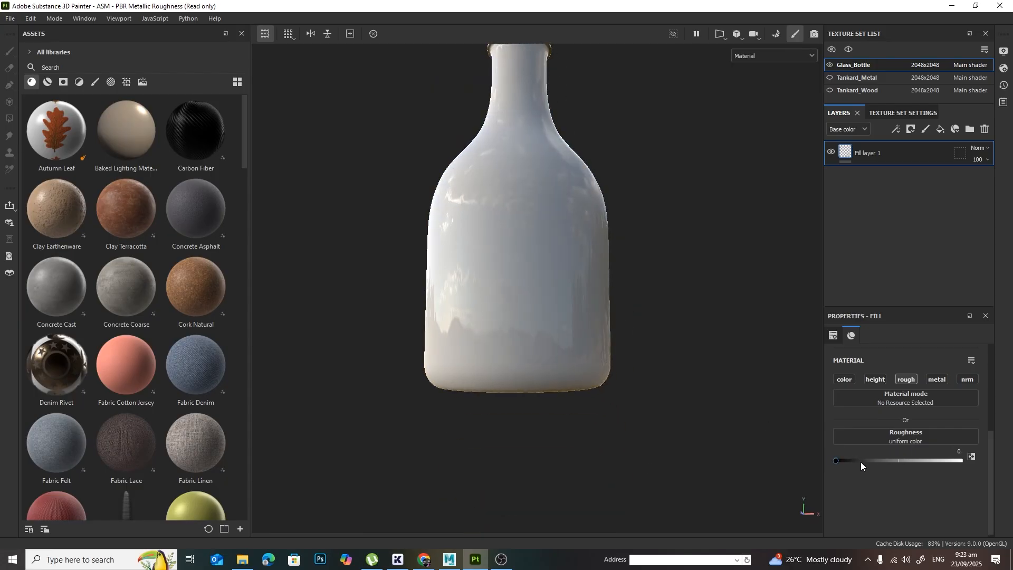
Step: Test a much rougher finish on the bottle and settle the fill layer's roughness at 0.2551
{"action": "left_click_drag", "start_coordinate": [861, 465], "coordinate": [984, 471]}
{"action": "left_click_drag", "start_coordinate": [649, 349], "coordinate": [654, 382], "text": "alt"}
{"action": "middle_click_drag", "start_coordinate": [634, 251], "coordinate": [648, 349], "text": "alt"}
{"action": "left_click_drag", "start_coordinate": [942, 459], "coordinate": [867, 477]}
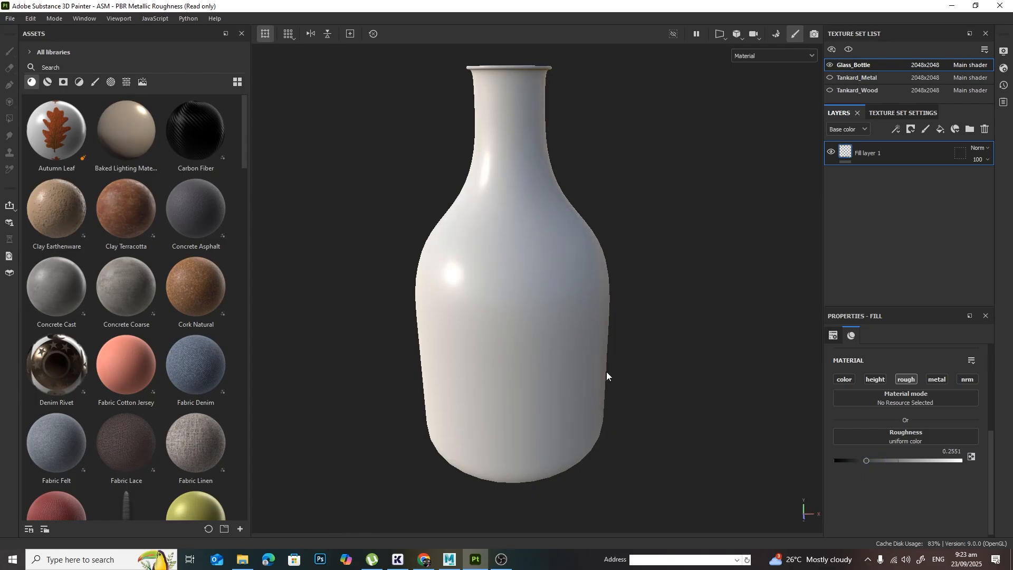
{"action": "left_click_drag", "start_coordinate": [606, 373], "coordinate": [721, 367], "text": "alt"}
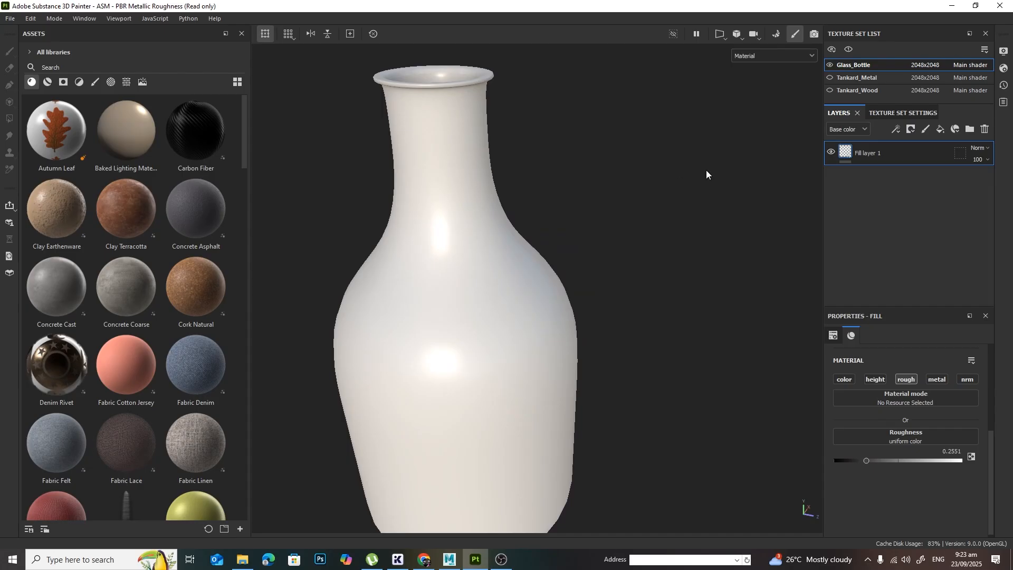
Step: Rename Fill layer 1 as Roughness_A
{"action": "double_click", "coordinate": [870, 153]}
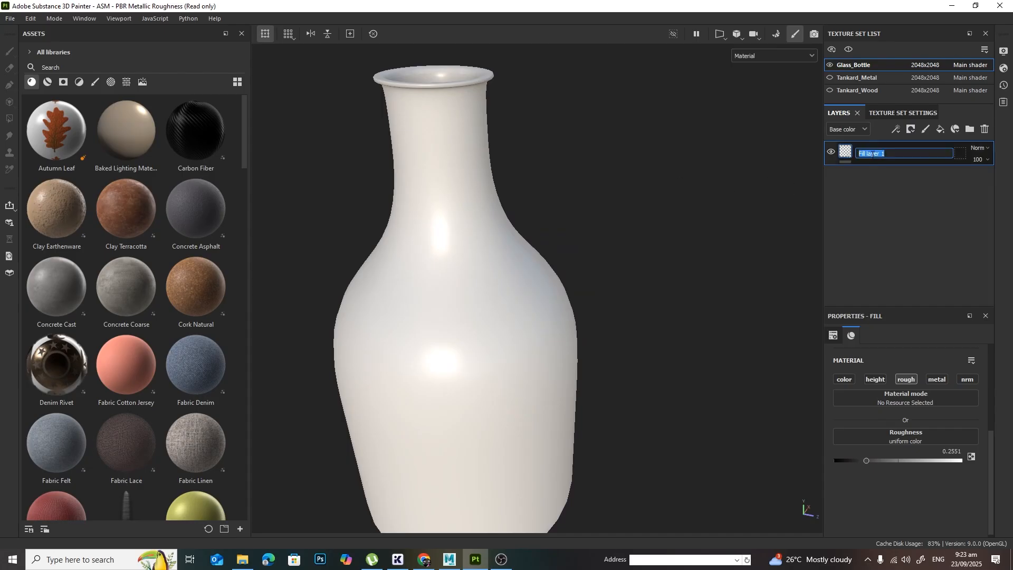
{"action": "type", "text": "Roughness_A"}
{"action": "key", "text": "Return"}
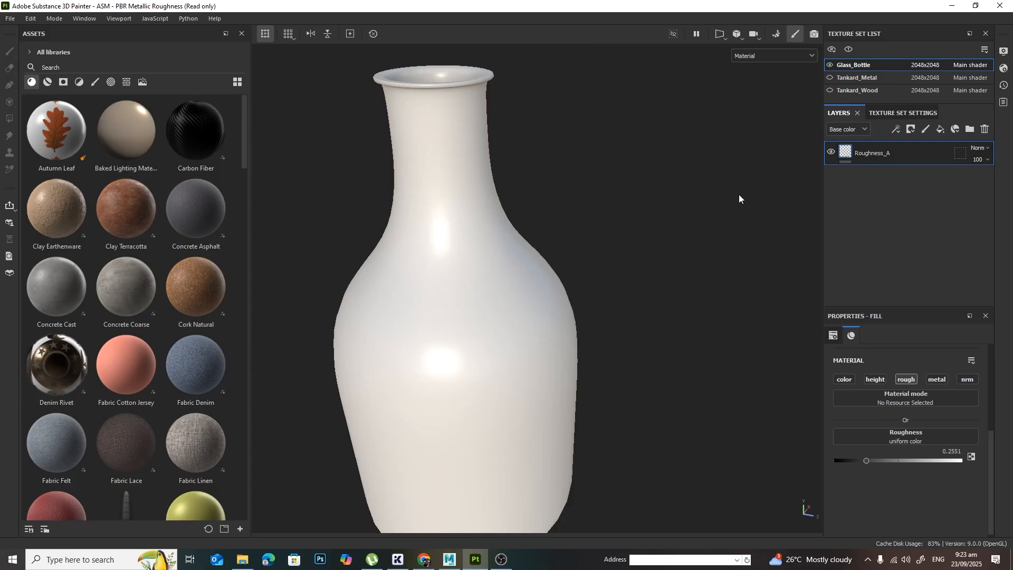
Step: Add a second fill layer above Roughness_A and name it Roughness_B
{"action": "left_click_drag", "start_coordinate": [738, 194], "coordinate": [726, 264], "text": "alt"}
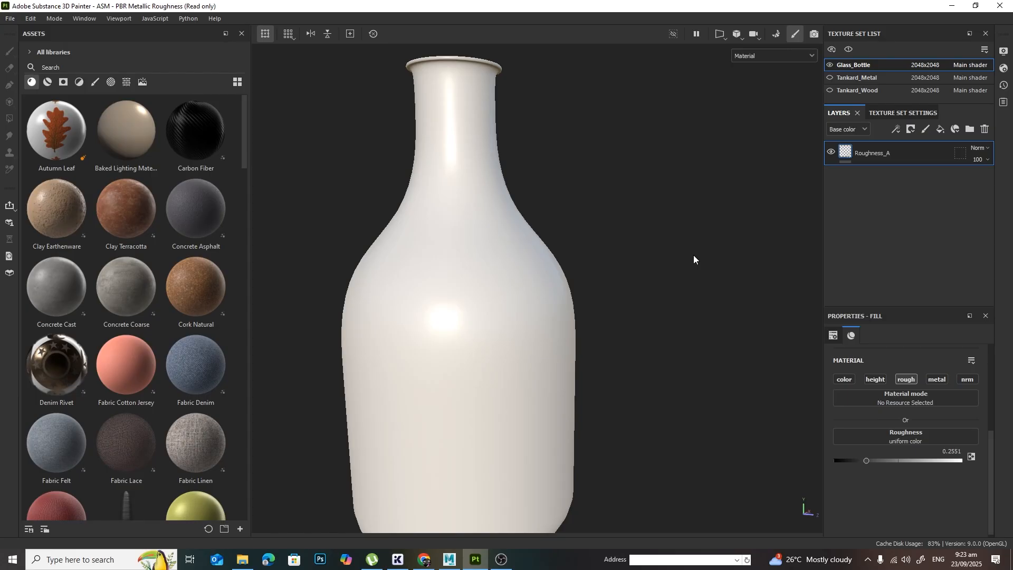
{"action": "left_click", "coordinate": [940, 132]}
{"action": "double_click", "coordinate": [868, 153]}
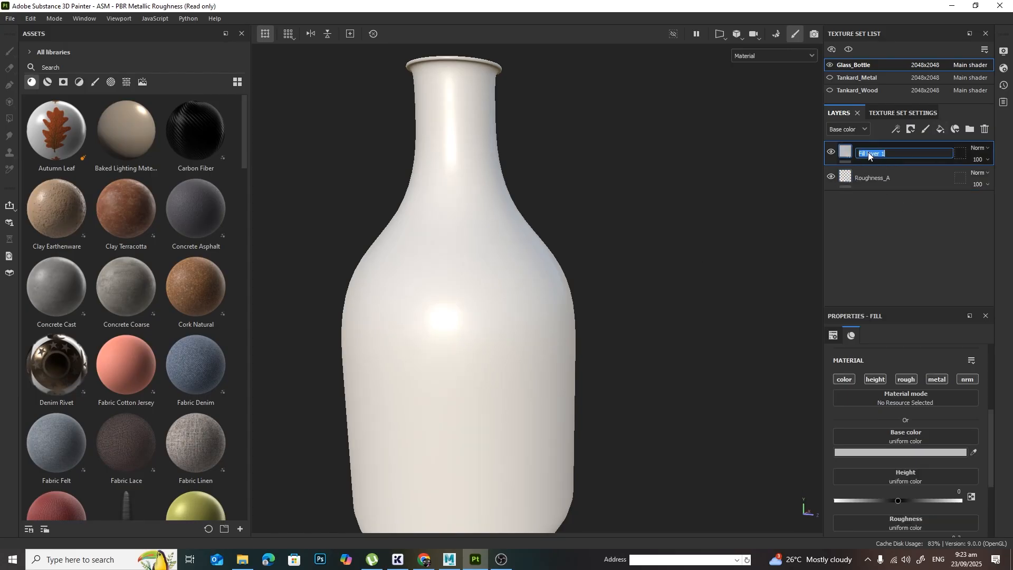
{"action": "type", "text": "Roughness_BB"}
{"action": "key", "text": "Return"}
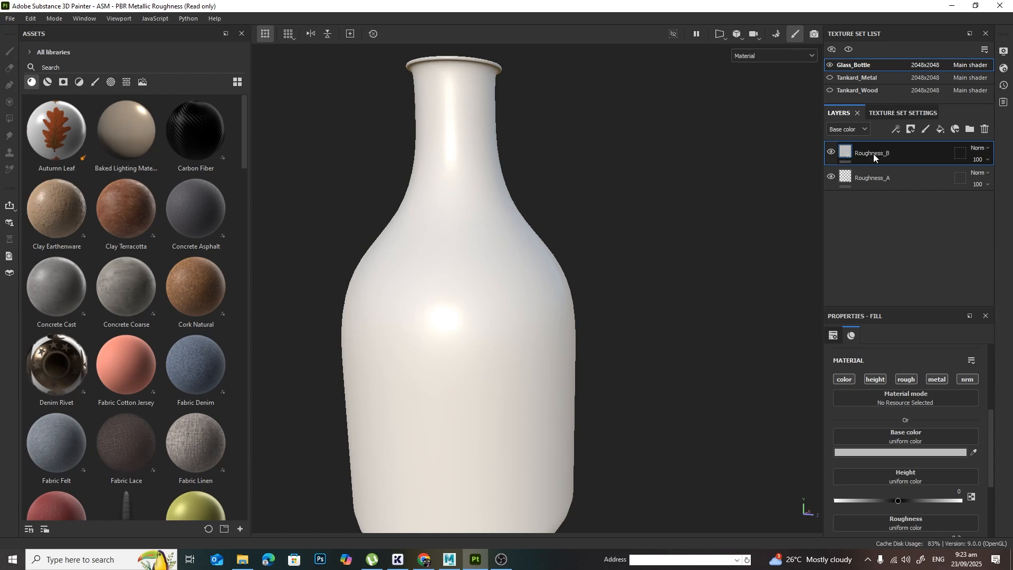
Step: Disable the color, height, metal and nrm channels on Roughness_B, keeping only rough
{"action": "left_click", "coordinate": [844, 378]}
{"action": "left_click", "coordinate": [876, 379]}
{"action": "left_click", "coordinate": [937, 379]}
{"action": "left_click", "coordinate": [966, 379]}
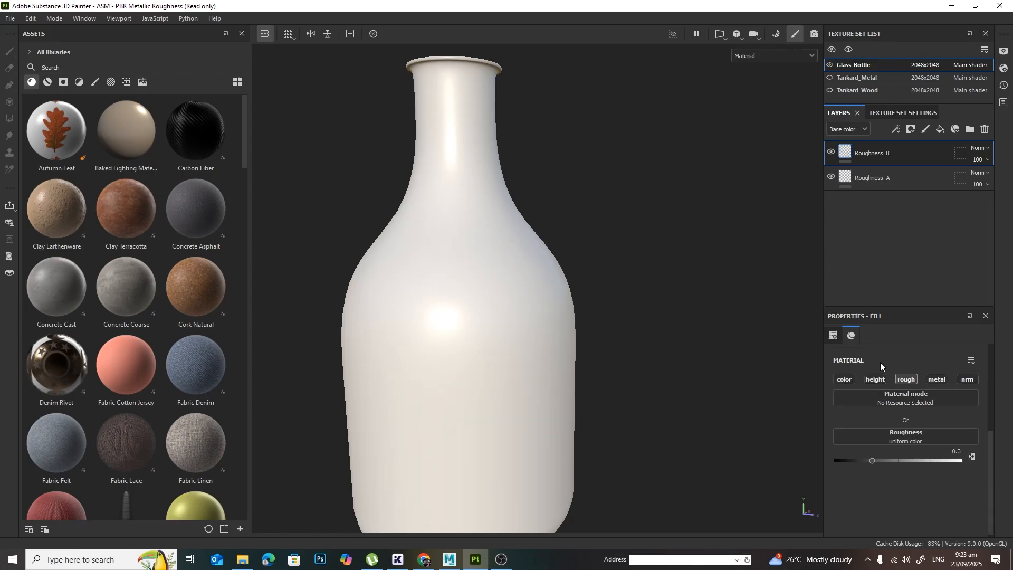
Step: Set the roughness of the Roughness_B layer to 0.6
{"action": "left_click_drag", "start_coordinate": [870, 461], "coordinate": [905, 464]}
{"action": "key", "text": "BackSpace"}
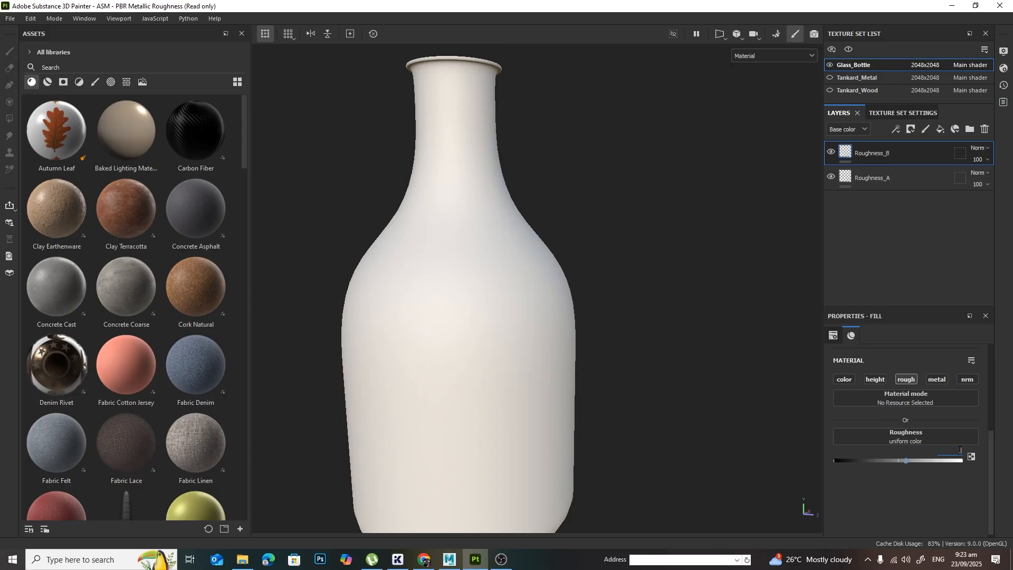
{"action": "type", "text": "0.6"}
Step: Set the roughness of the Roughness_A layer to 0.15 and inspect the bottle
{"action": "left_click", "coordinate": [882, 177]}
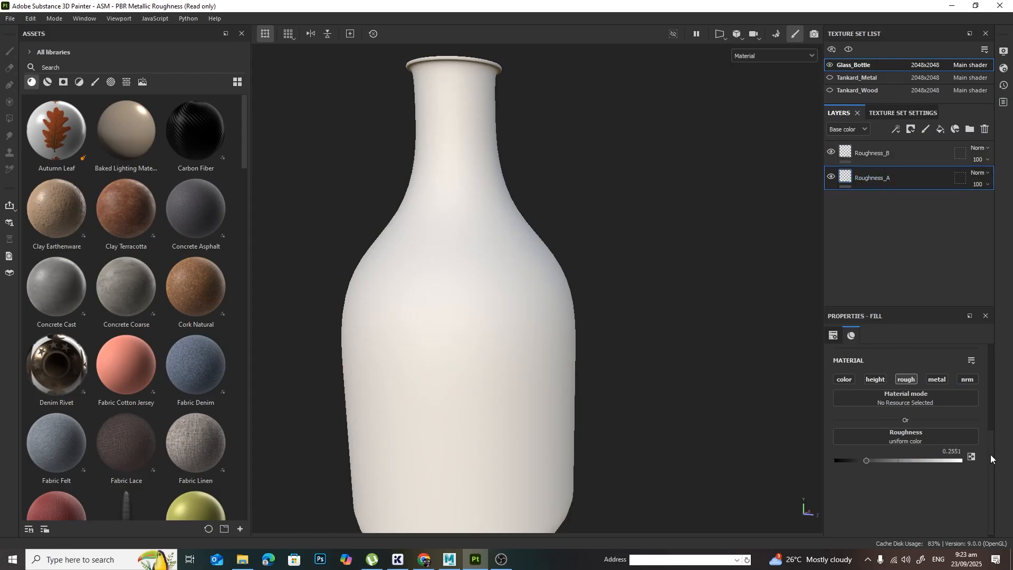
{"action": "double_click", "coordinate": [953, 451]}
{"action": "key", "text": "BackSpace"}
{"action": "middle_click_drag", "start_coordinate": [594, 392], "coordinate": [649, 338], "text": "alt"}
{"action": "left_click_drag", "start_coordinate": [649, 339], "coordinate": [641, 379], "text": "alt"}
{"action": "middle_click_drag", "start_coordinate": [635, 216], "coordinate": [628, 247], "text": "alt"}
{"action": "mouse_move", "coordinate": [629, 246]}
{"action": "left_mouse_down", "text": "alt"}
{"action": "mouse_move", "coordinate": [642, 285]}
{"action": "mouse_move", "coordinate": [642, 252]}
{"action": "left_mouse_up", "text": "alt"}
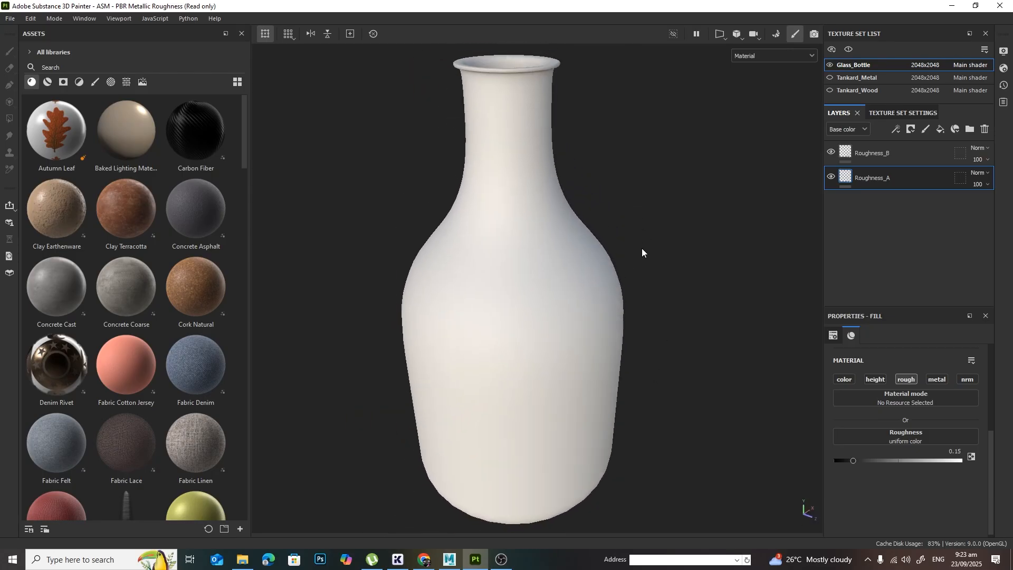
Step: Toggle the visibility of Roughness_B off and on to compare the two roughness finishes on the bottle
{"action": "left_click", "coordinate": [832, 153]}
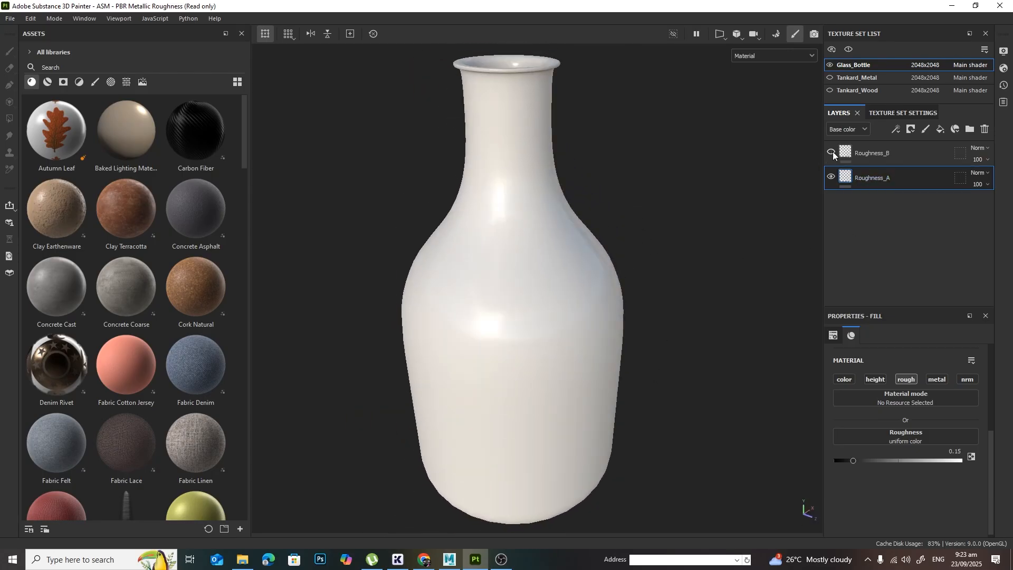
{"action": "left_click", "coordinate": [831, 152]}
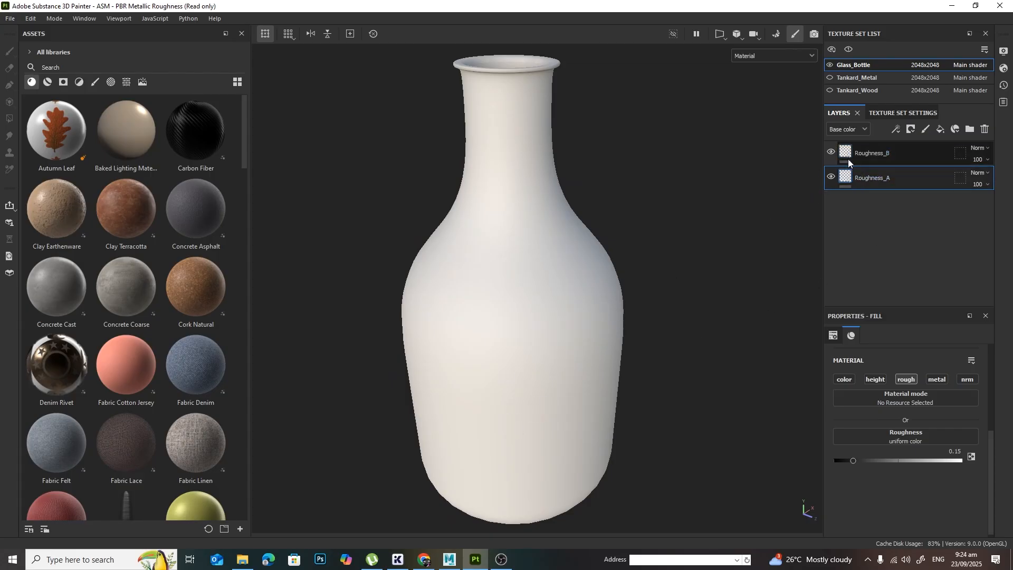
{"action": "left_click", "coordinate": [832, 153]}
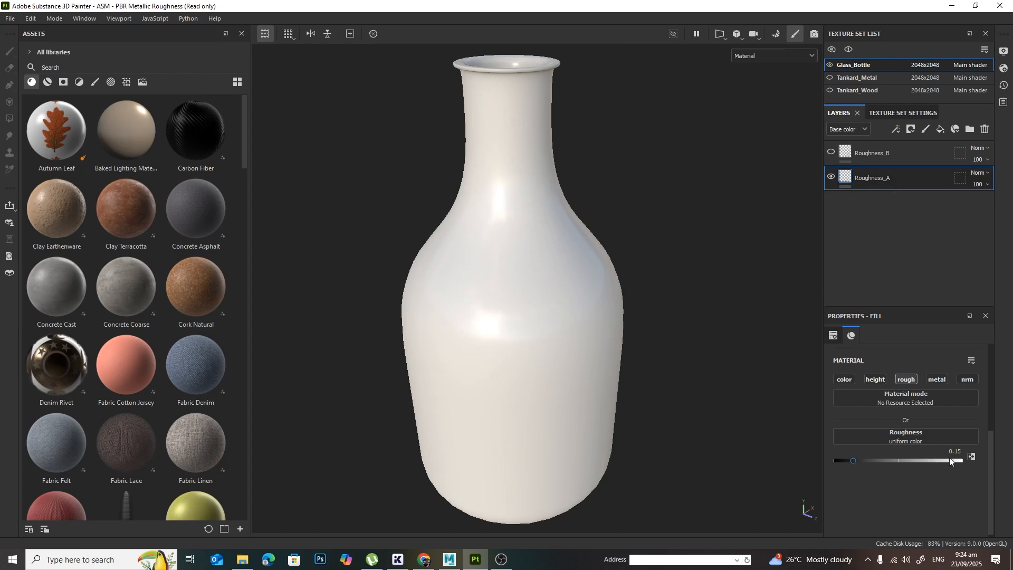
{"action": "left_click", "coordinate": [832, 152]}
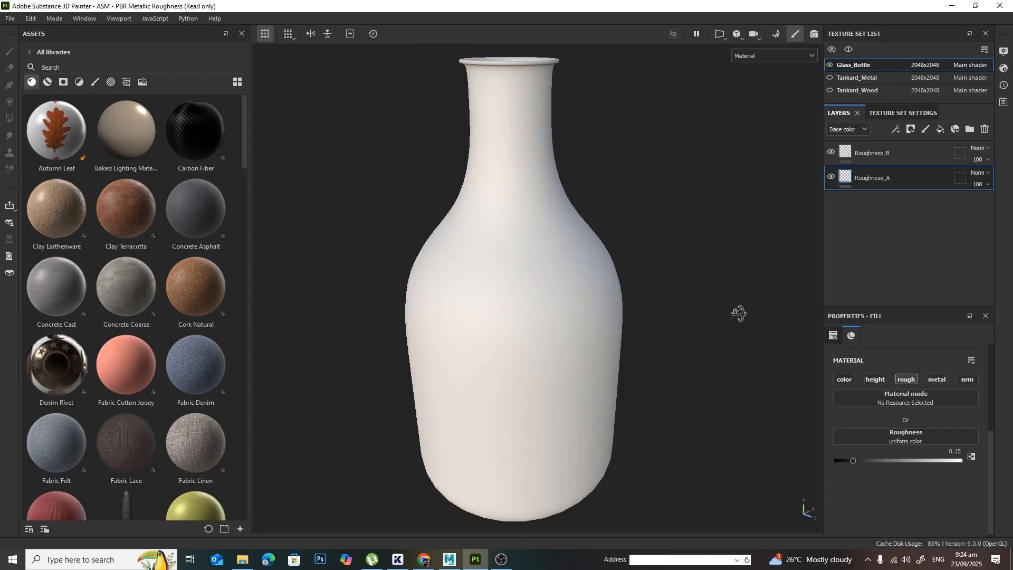
{"action": "left_click_drag", "start_coordinate": [739, 313], "coordinate": [726, 310], "text": "alt"}
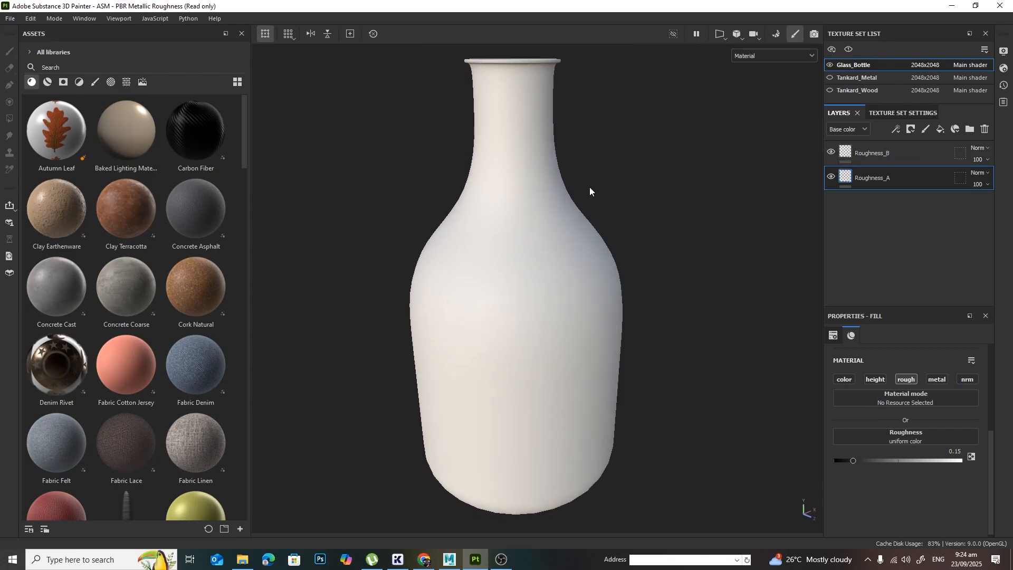
Step: Add a black mask to the Roughness_B layer and a fill effect inside that mask
{"action": "left_click", "coordinate": [897, 155]}
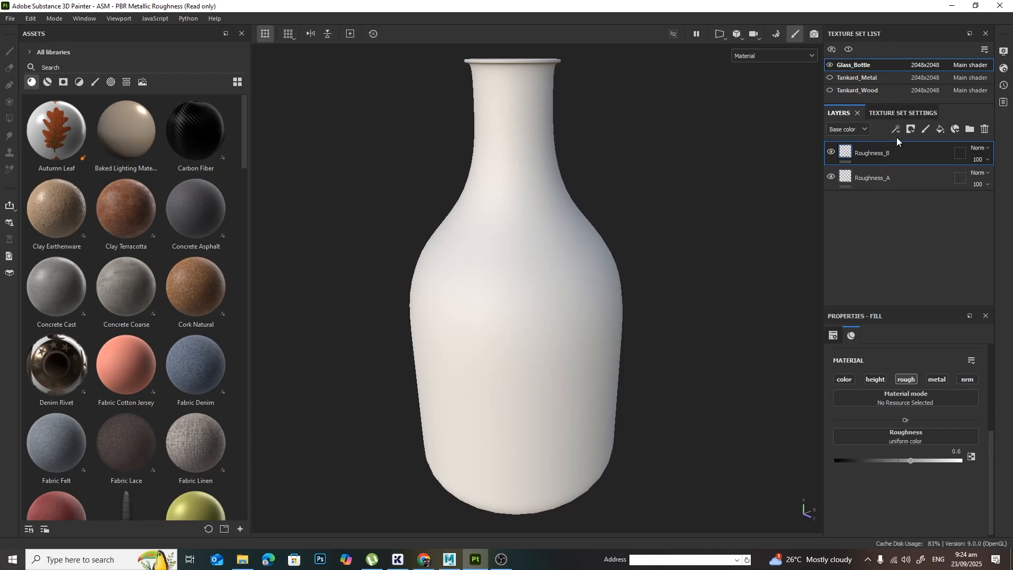
{"action": "double_click", "coordinate": [873, 152]}
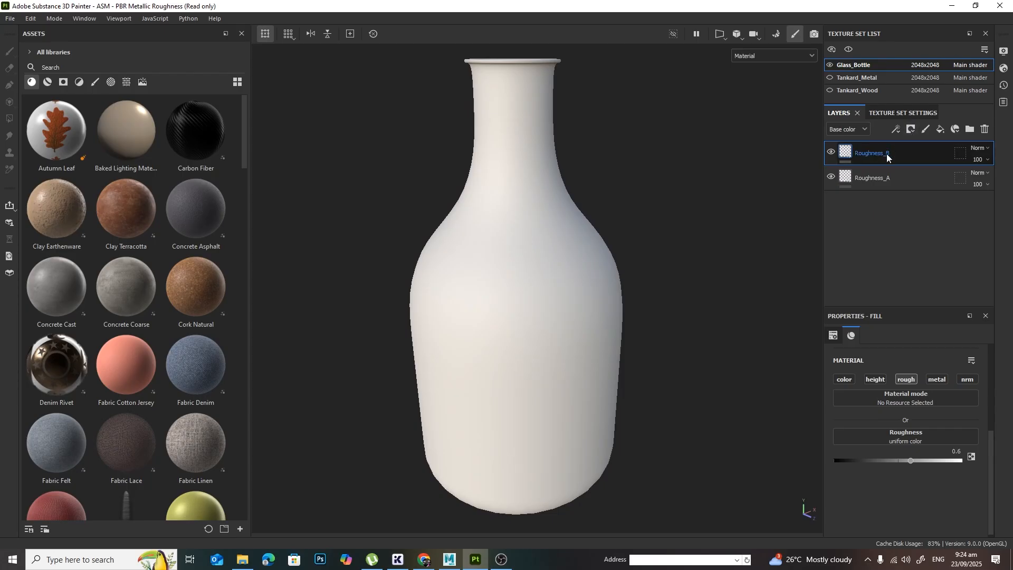
{"action": "left_click", "coordinate": [912, 129]}
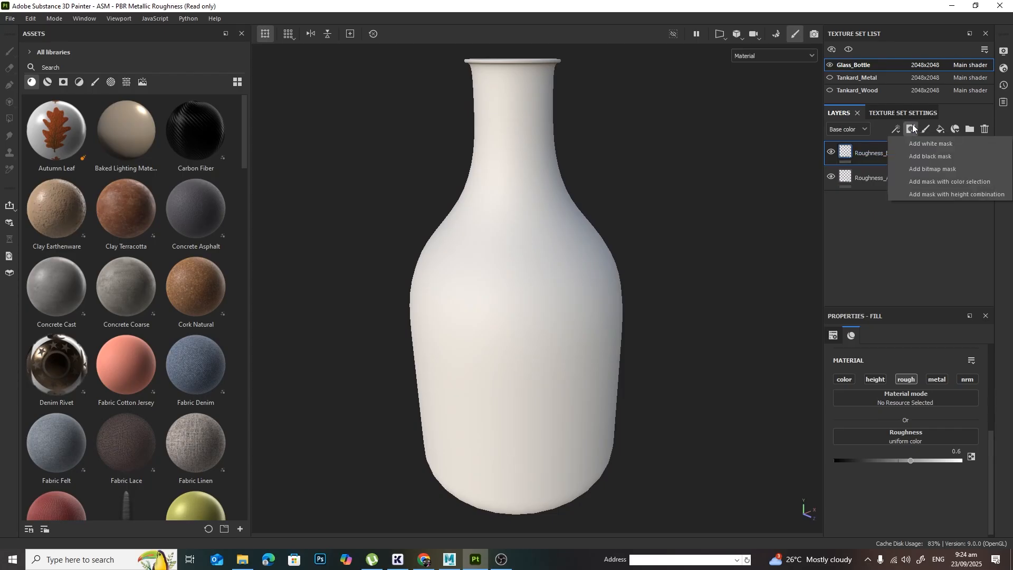
{"action": "left_click", "coordinate": [932, 156]}
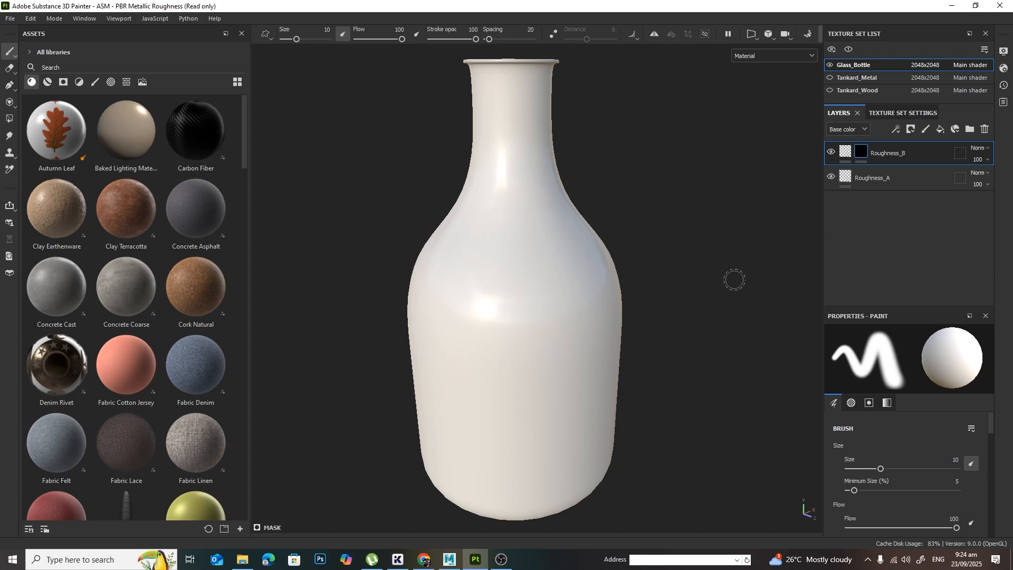
{"action": "mouse_move", "coordinate": [734, 279]}
{"action": "left_mouse_down", "text": "alt"}
{"action": "mouse_move", "coordinate": [708, 267]}
{"action": "mouse_move", "coordinate": [742, 240]}
{"action": "mouse_move", "coordinate": [727, 285]}
{"action": "left_mouse_up", "text": "alt"}
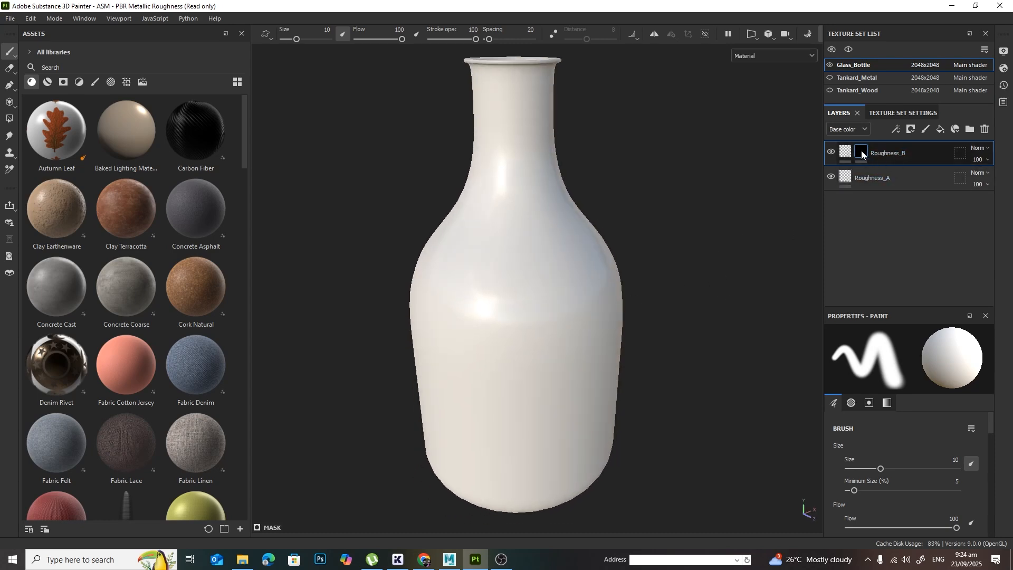
{"action": "left_click", "coordinate": [897, 128]}
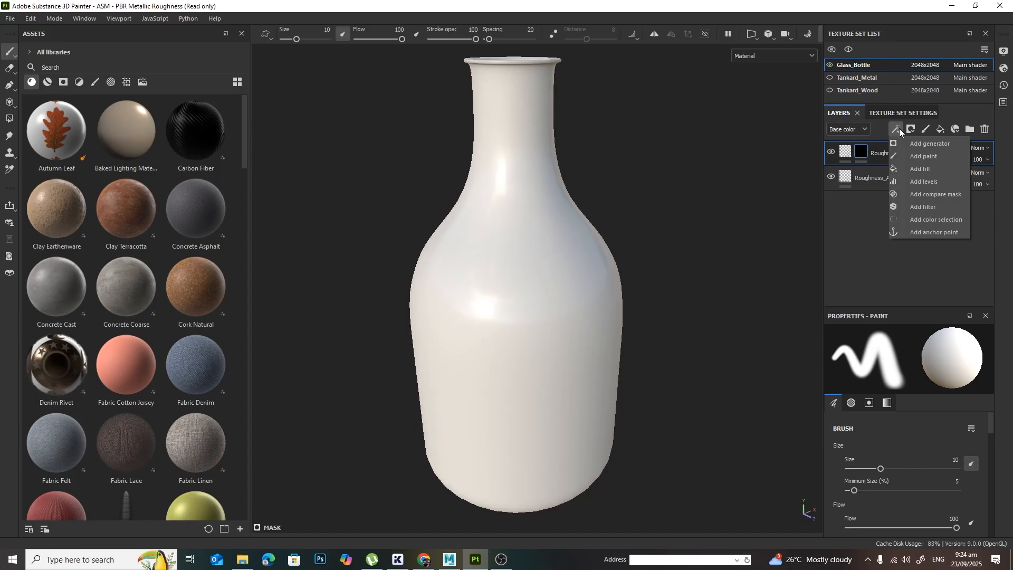
{"action": "left_click", "coordinate": [938, 170]}
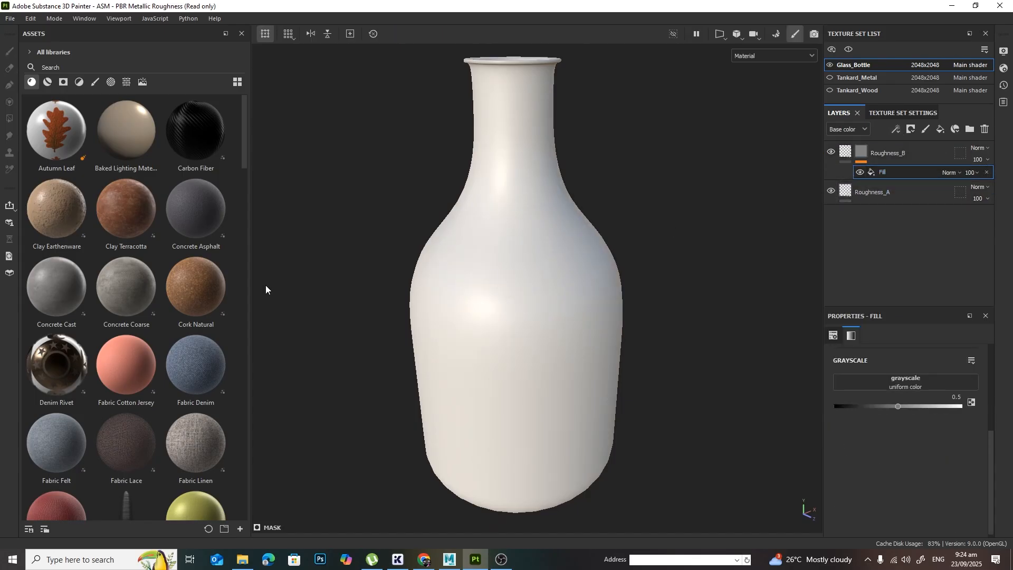
Step: Search the asset library for "grunge" and restrict the results to textures
{"action": "left_click", "coordinate": [90, 71]}
{"action": "type", "text": "grunge"}
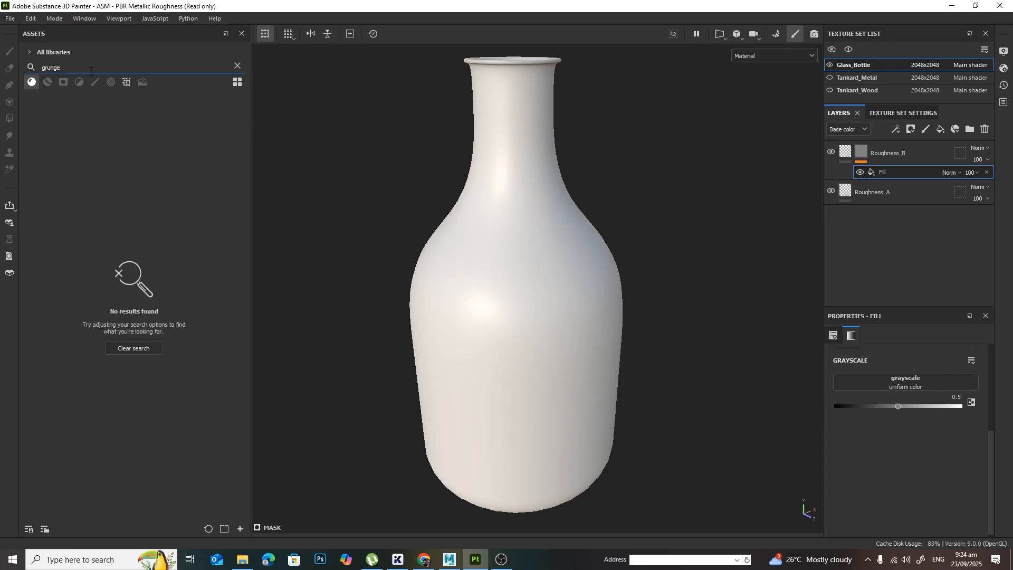
{"action": "left_click", "coordinate": [127, 83]}
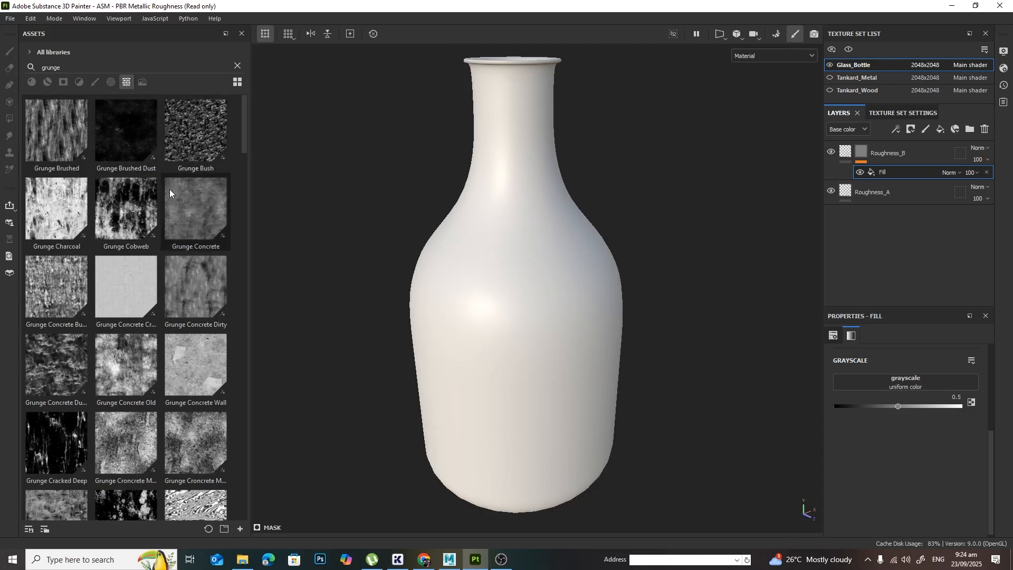
Step: Apply the Grunge Humidity texture as the grayscale source of the fill in the Roughness_B mask
{"action": "scroll", "coordinate": [151, 311], "scroll_direction": "down", "scroll_amount": 5}
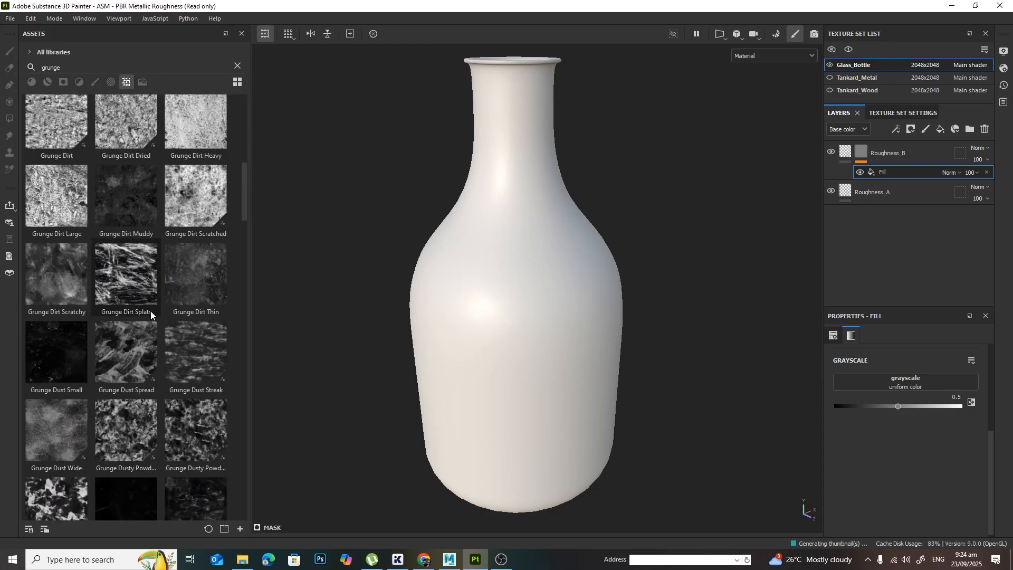
{"action": "scroll", "coordinate": [151, 311], "scroll_direction": "up", "scroll_amount": 5}
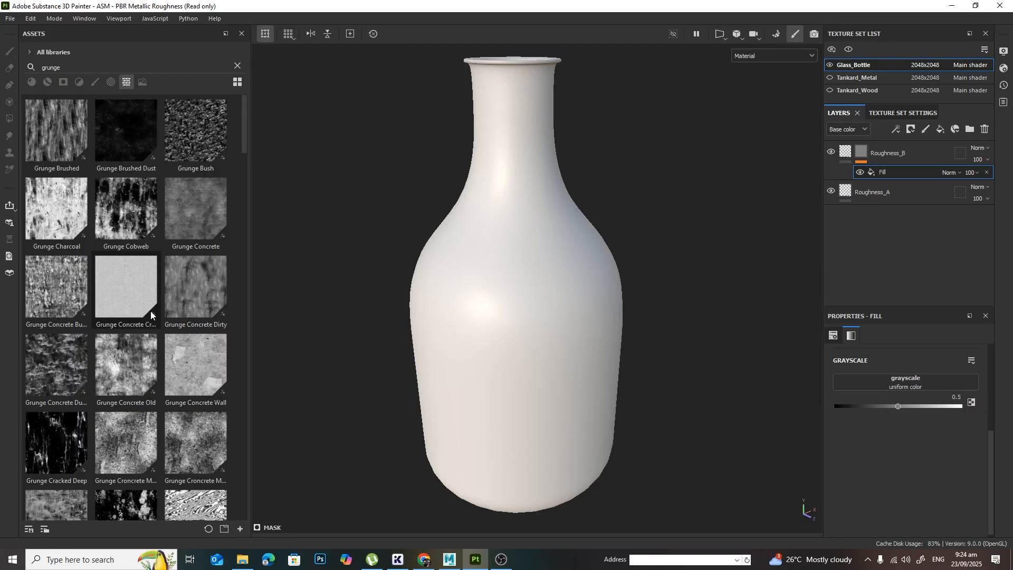
{"action": "scroll", "coordinate": [150, 311], "scroll_direction": "down", "scroll_amount": 6}
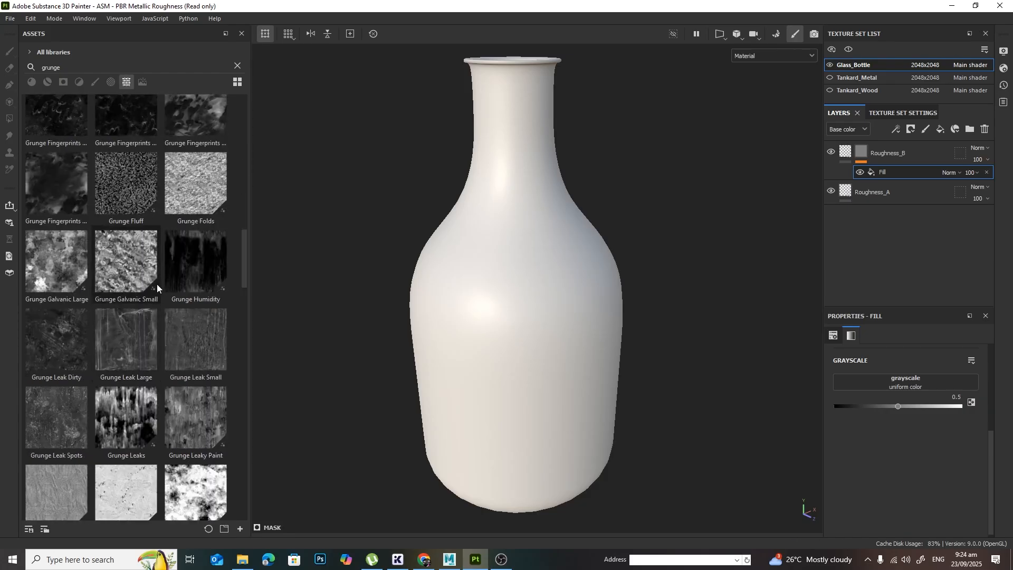
{"action": "left_click", "coordinate": [191, 254]}
{"action": "left_click_drag", "start_coordinate": [191, 253], "coordinate": [888, 172]}
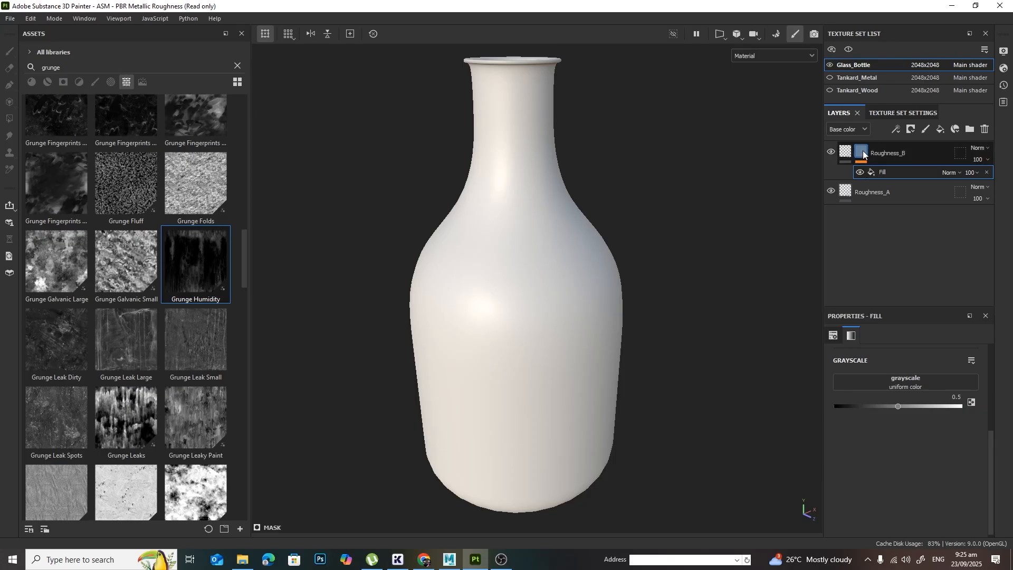
{"action": "left_click", "coordinate": [862, 153]}
{"action": "left_click", "coordinate": [901, 170]}
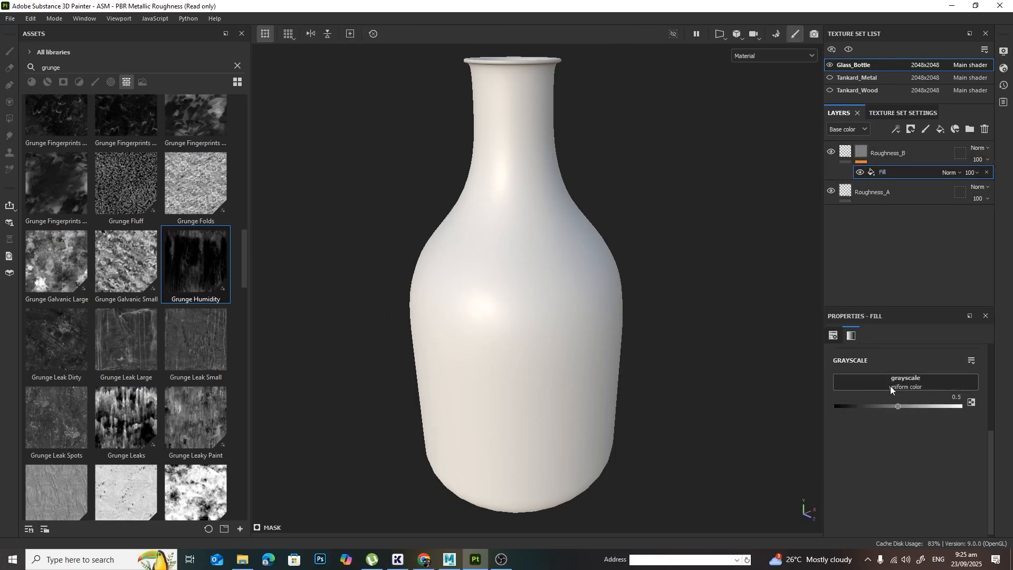
{"action": "left_click_drag", "start_coordinate": [195, 266], "coordinate": [935, 384]}
Step: Show only the Roughness channel in the viewport and examine how the grunge pattern falls on the bottle
{"action": "left_click_drag", "start_coordinate": [690, 362], "coordinate": [610, 296], "text": "alt"}
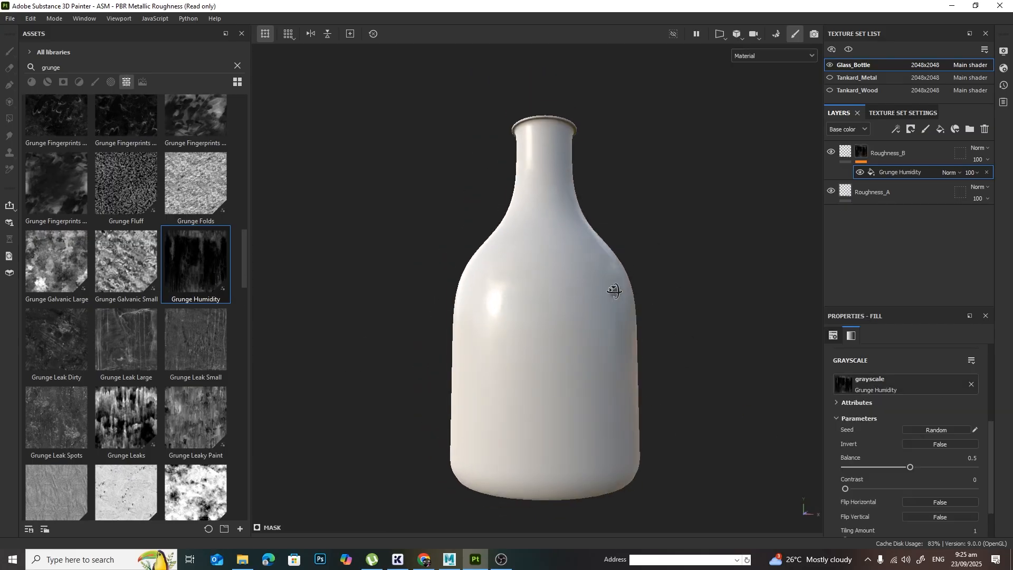
{"action": "scroll", "coordinate": [559, 280], "scroll_direction": "up", "scroll_amount": 5}
{"action": "mouse_move", "coordinate": [550, 288]}
{"action": "right_mouse_down", "text": "shift"}
{"action": "mouse_move", "coordinate": [596, 304]}
{"action": "mouse_move", "coordinate": [562, 296]}
{"action": "right_mouse_up", "text": "shift"}
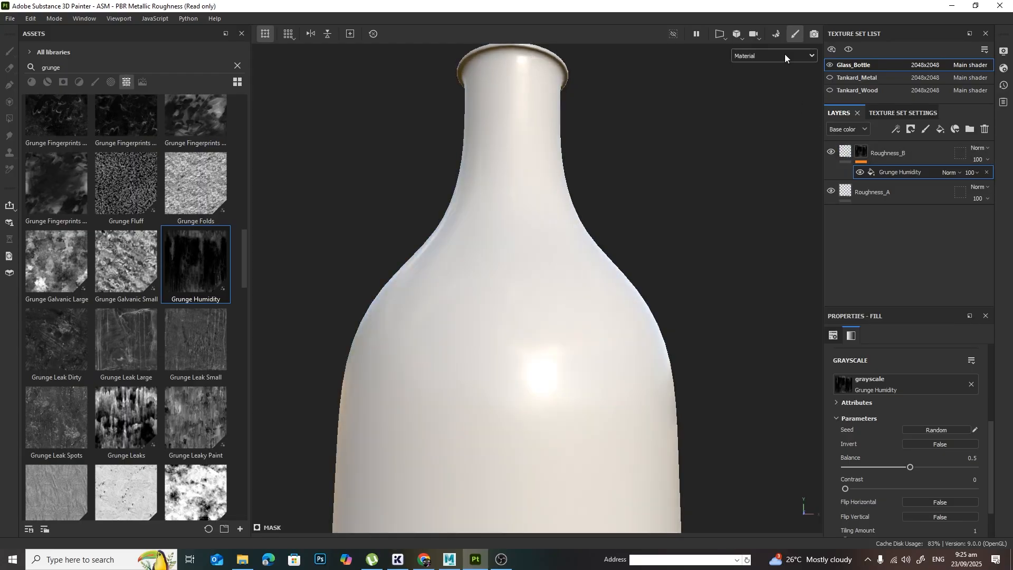
{"action": "left_click_drag", "start_coordinate": [751, 227], "coordinate": [627, 244], "text": "alt"}
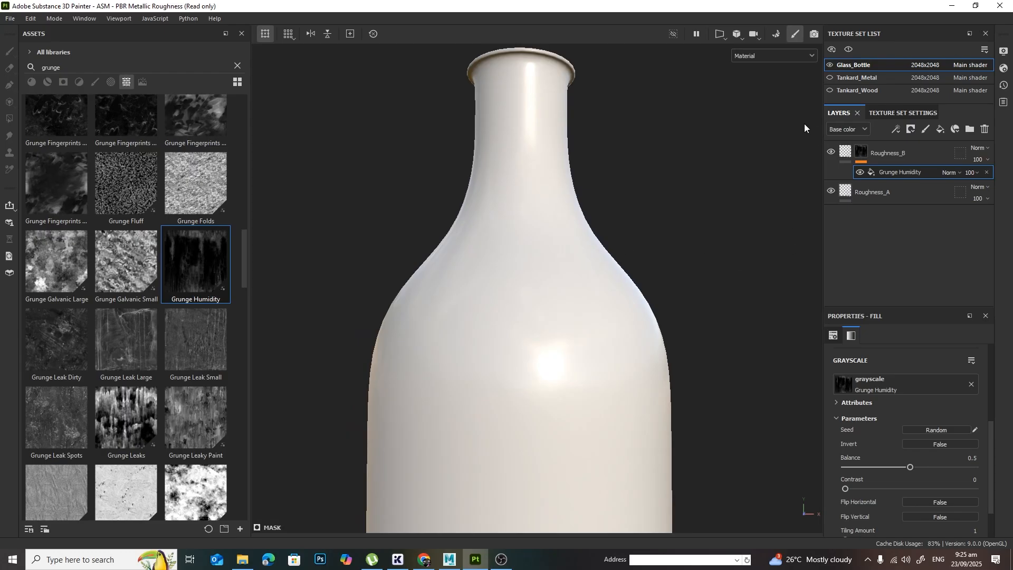
{"action": "left_click", "coordinate": [760, 55]}
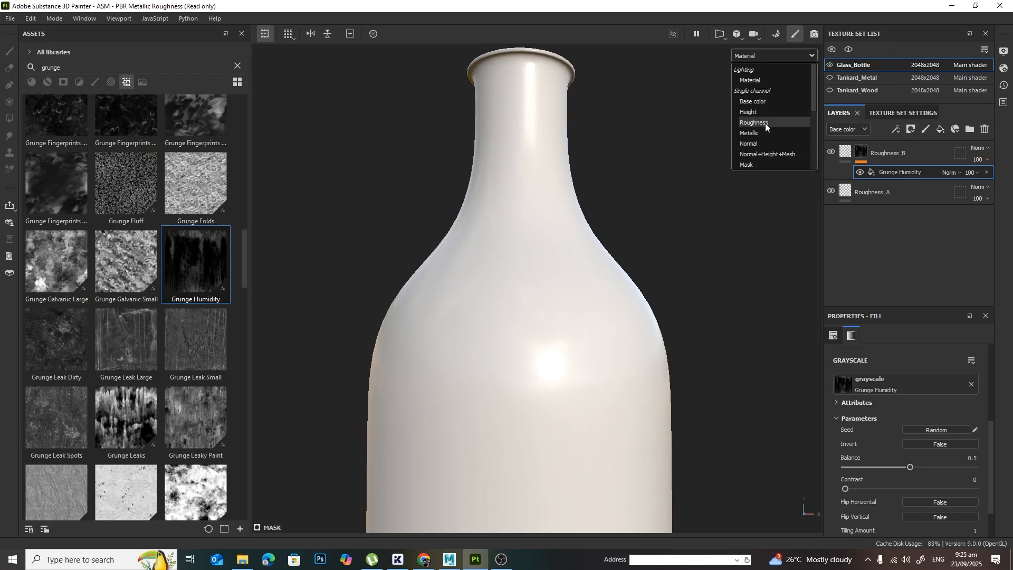
{"action": "left_click", "coordinate": [764, 122]}
{"action": "left_click_drag", "start_coordinate": [629, 259], "coordinate": [557, 237], "text": "alt"}
{"action": "left_click_drag", "start_coordinate": [669, 296], "coordinate": [639, 319], "text": "alt"}
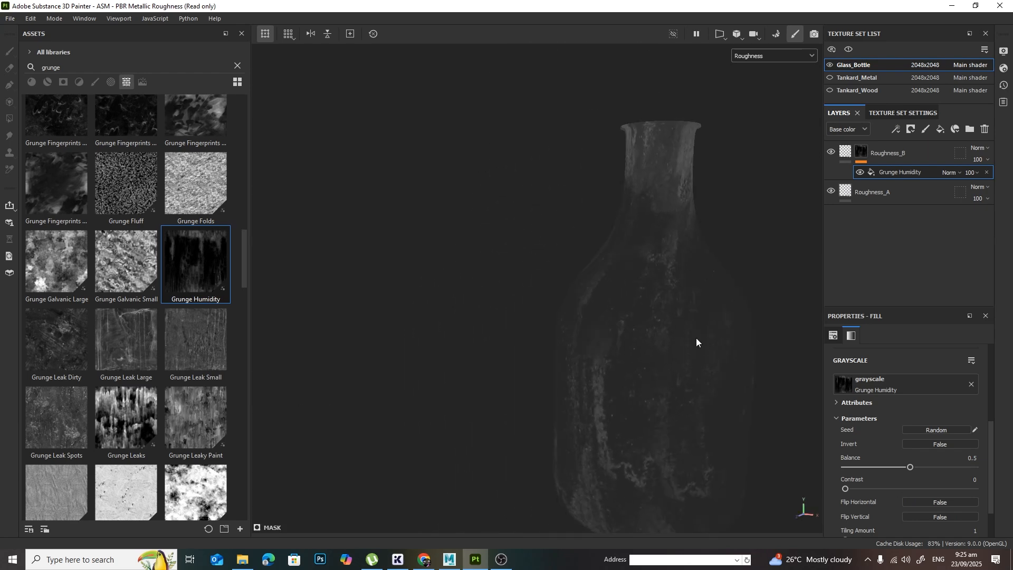
{"action": "middle_click_drag", "start_coordinate": [696, 341], "coordinate": [624, 316], "text": "alt"}
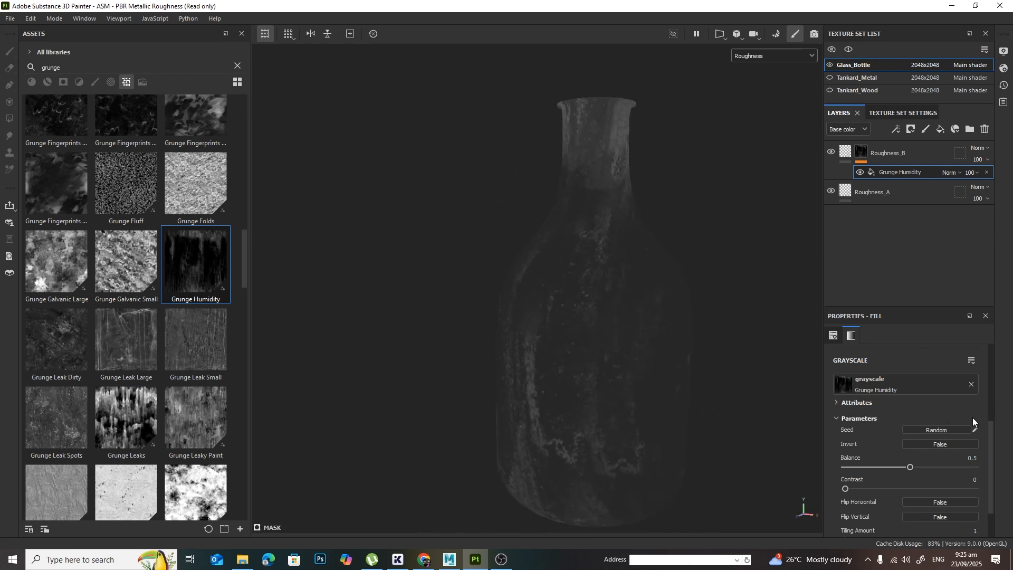
Step: Set the Grunge Humidity fill to tri-planar projection and move the projection volume sideways and slightly down over the bottle
{"action": "scroll", "coordinate": [935, 413], "scroll_direction": "up", "scroll_amount": 5}
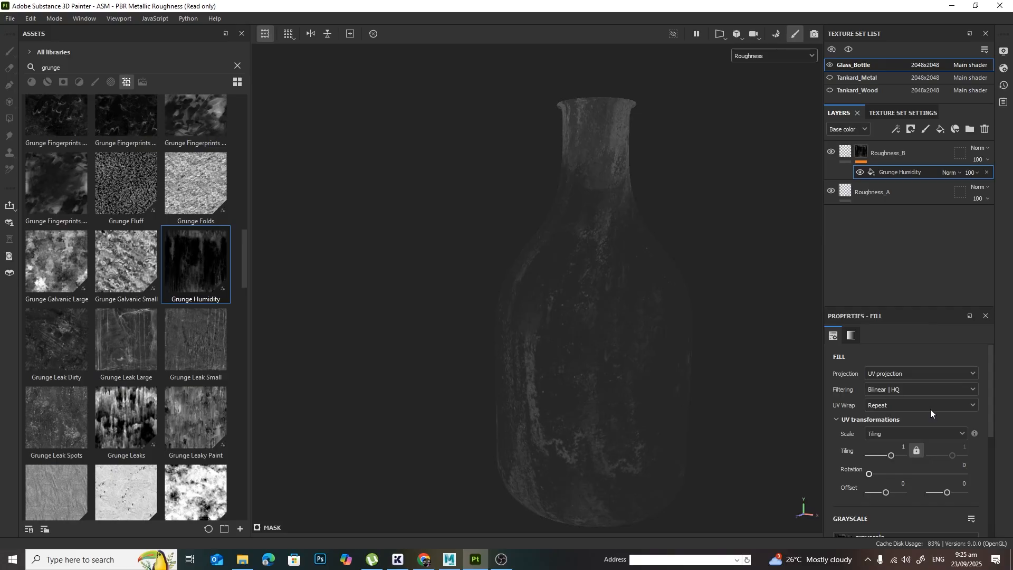
{"action": "left_click", "coordinate": [899, 372]}
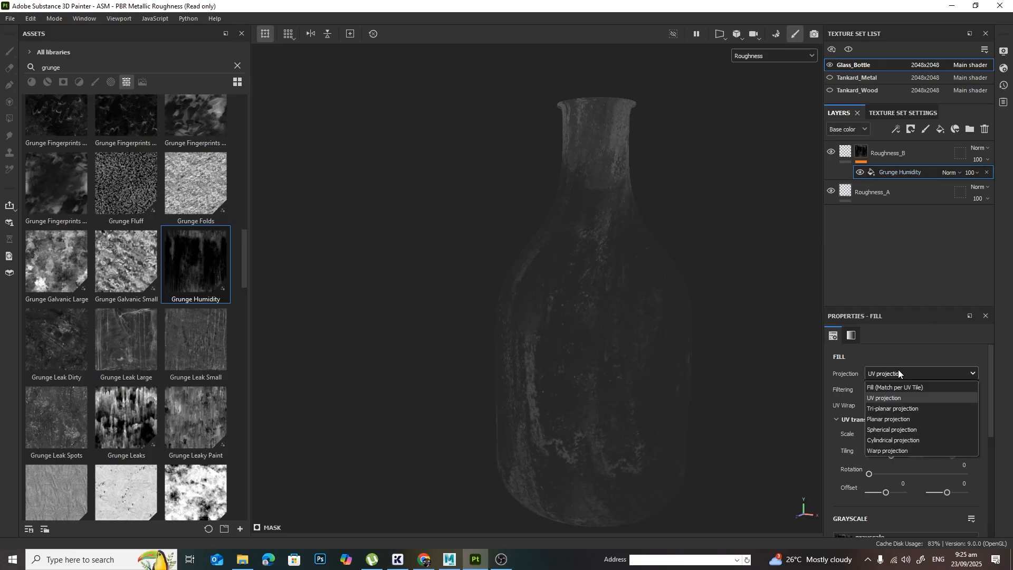
{"action": "left_click", "coordinate": [903, 407]}
{"action": "left_click_drag", "start_coordinate": [679, 381], "coordinate": [701, 369], "text": "alt"}
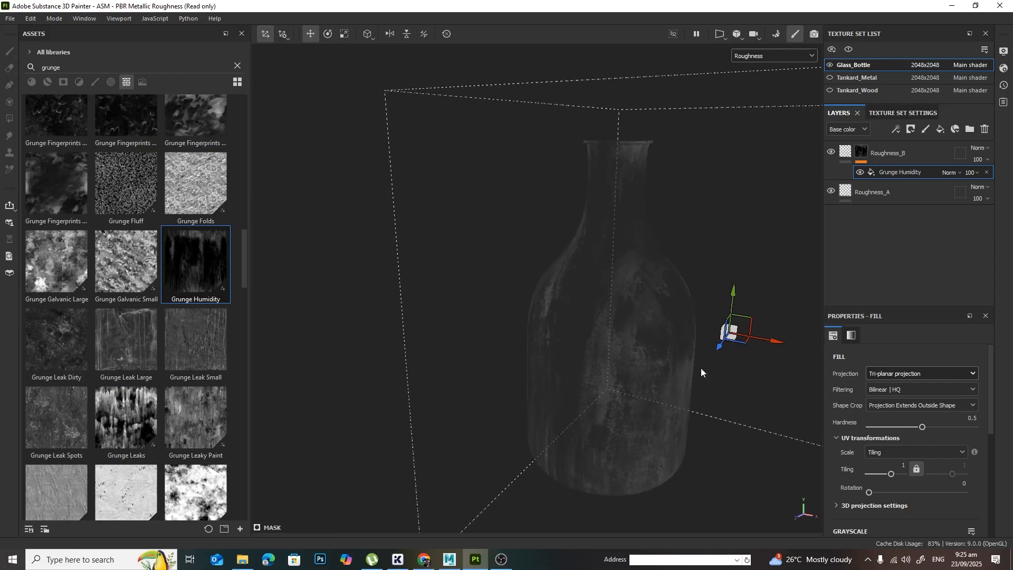
{"action": "left_click_drag", "start_coordinate": [776, 343], "coordinate": [638, 328]}
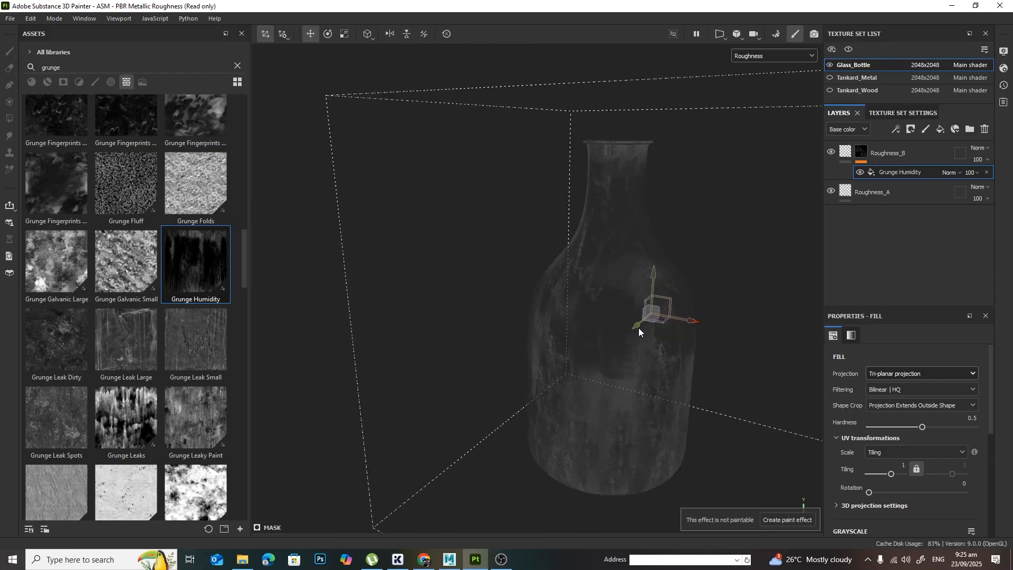
{"action": "mouse_move", "coordinate": [652, 274]}
{"action": "left_mouse_down"}
{"action": "mouse_move", "coordinate": [656, 164]}
{"action": "mouse_move", "coordinate": [656, 279]}
{"action": "left_mouse_up"}
Step: Raise the Balance of the Grunge Humidity mask fill to 0.89
{"action": "scroll", "coordinate": [943, 386], "scroll_direction": "down", "scroll_amount": 1}
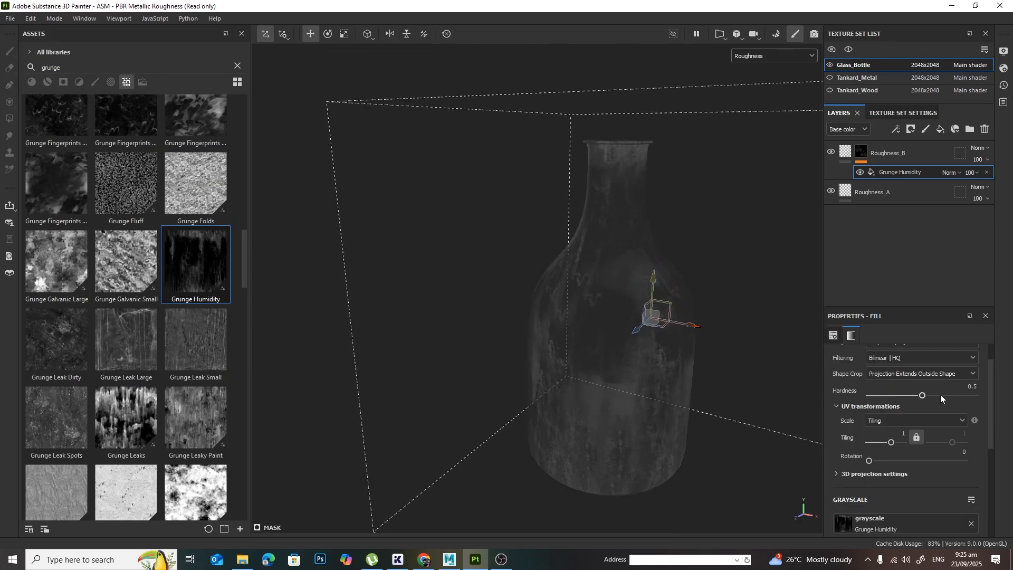
{"action": "scroll", "coordinate": [967, 445], "scroll_direction": "down", "scroll_amount": 5}
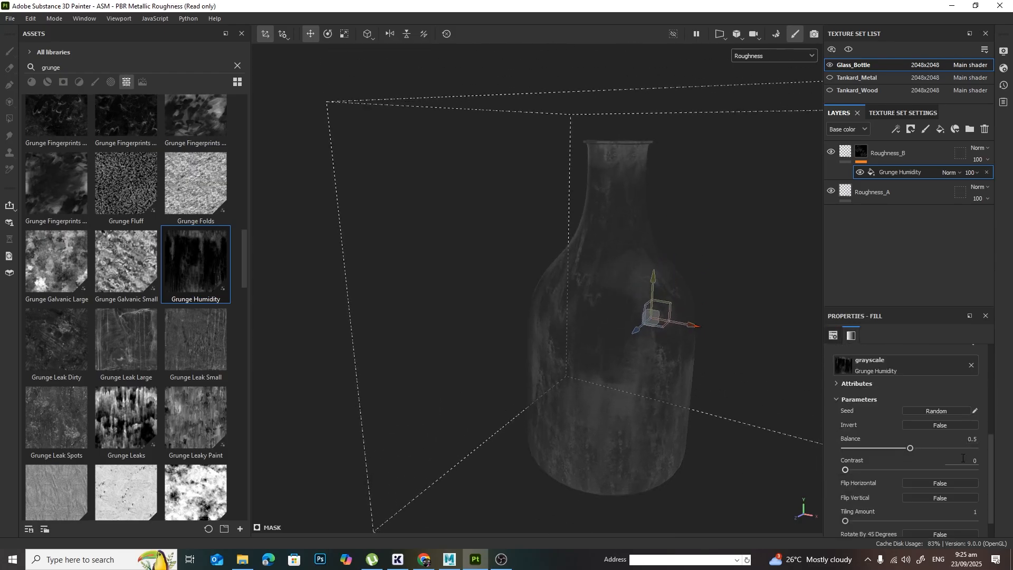
{"action": "left_click_drag", "start_coordinate": [910, 447], "coordinate": [960, 421]}
{"action": "scroll", "coordinate": [967, 448], "scroll_direction": "down", "scroll_amount": 1}
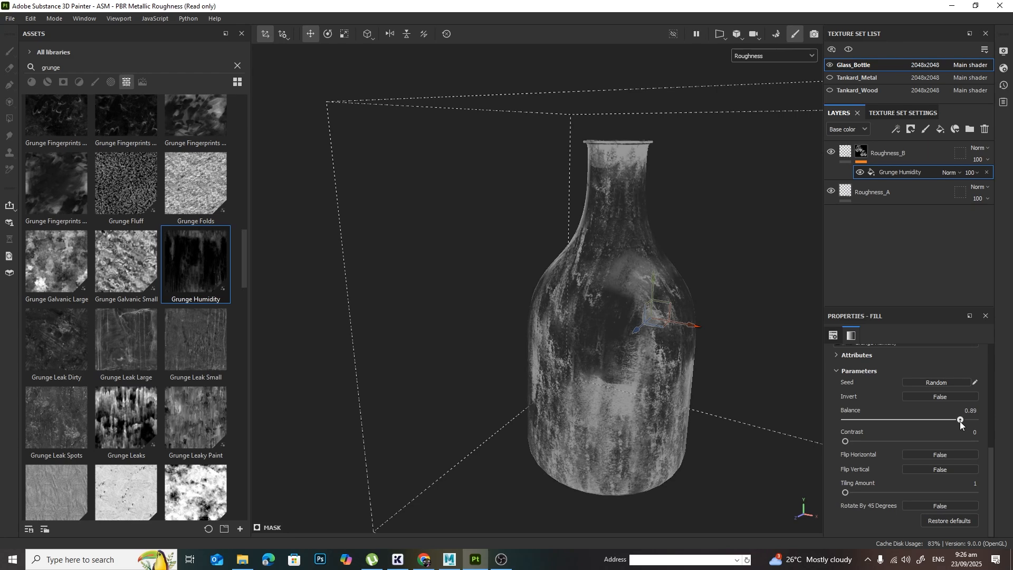
Step: Return the viewport to the full Material view and examine how the grunge breaks up the highlights on the bottle's neck and shoulders
{"action": "left_click", "coordinate": [793, 57]}
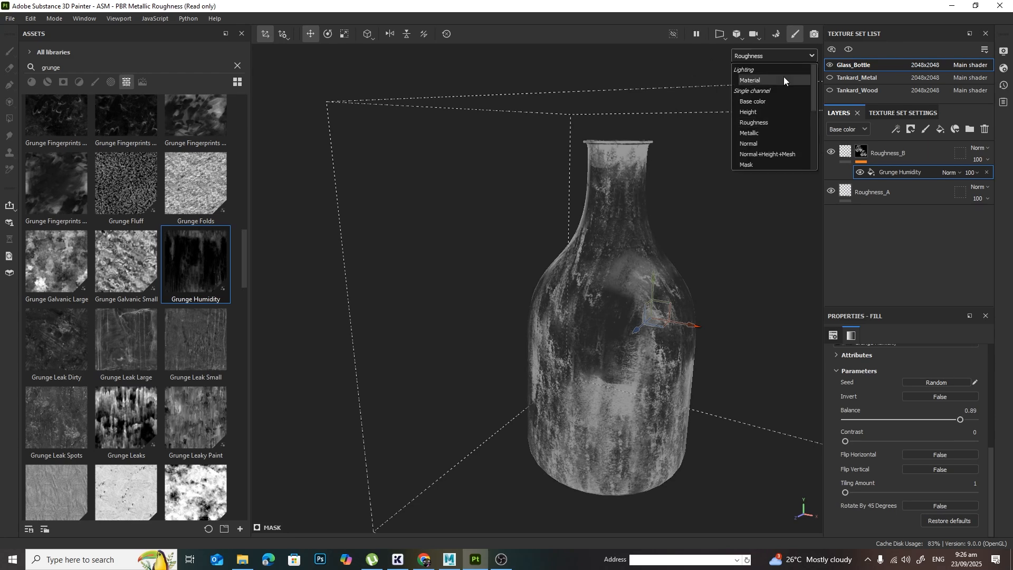
{"action": "left_click", "coordinate": [782, 80]}
{"action": "scroll", "coordinate": [631, 339], "scroll_direction": "up", "scroll_amount": 3}
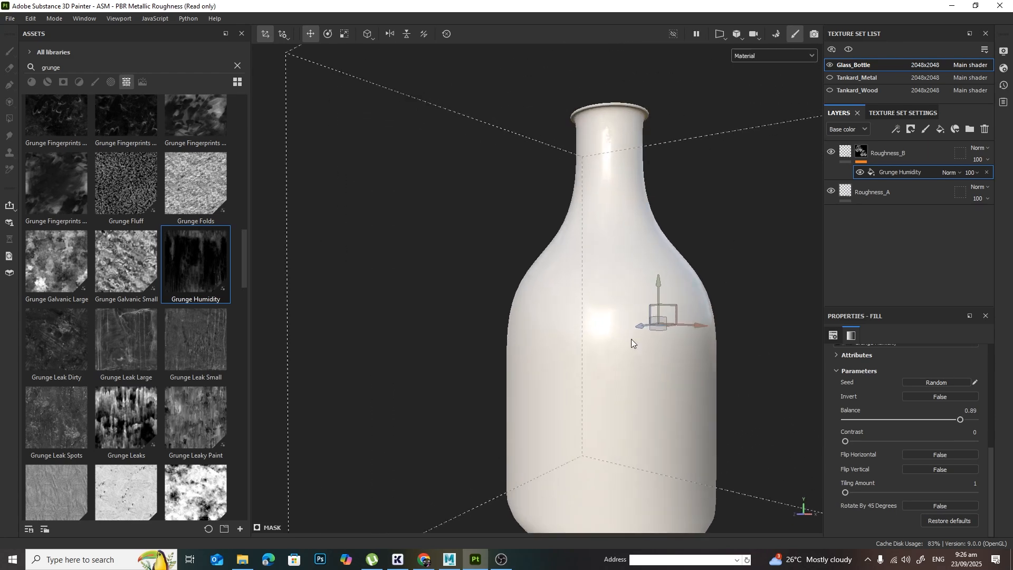
{"action": "right_click_drag", "start_coordinate": [583, 338], "coordinate": [667, 343], "text": "alt"}
{"action": "mouse_move", "coordinate": [636, 259]}
{"action": "right_mouse_down", "text": "shift"}
{"action": "mouse_move", "coordinate": [650, 250]}
{"action": "mouse_move", "coordinate": [642, 252]}
{"action": "right_mouse_up", "text": "shift"}
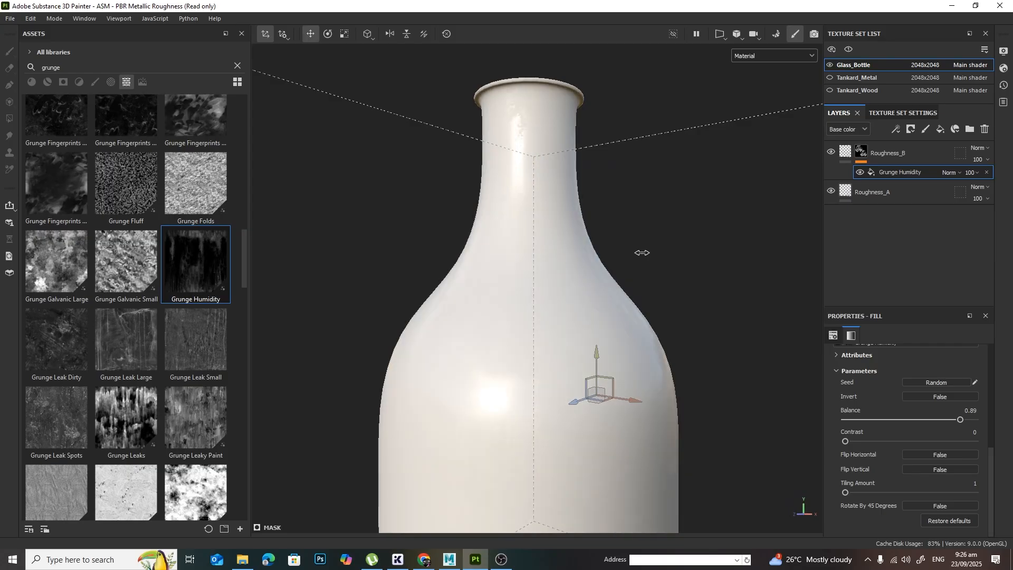
{"action": "middle_click_drag", "start_coordinate": [533, 106], "coordinate": [544, 158], "text": "alt"}
{"action": "right_click_drag", "start_coordinate": [585, 185], "coordinate": [807, 263], "text": "alt"}
{"action": "middle_click_drag", "start_coordinate": [597, 153], "coordinate": [597, 252], "text": "alt"}
{"action": "mouse_move", "coordinate": [599, 251]}
{"action": "right_mouse_down", "text": "shift"}
{"action": "mouse_move", "coordinate": [620, 249]}
{"action": "mouse_move", "coordinate": [572, 248]}
{"action": "mouse_move", "coordinate": [588, 246]}
{"action": "right_mouse_up", "text": "shift"}
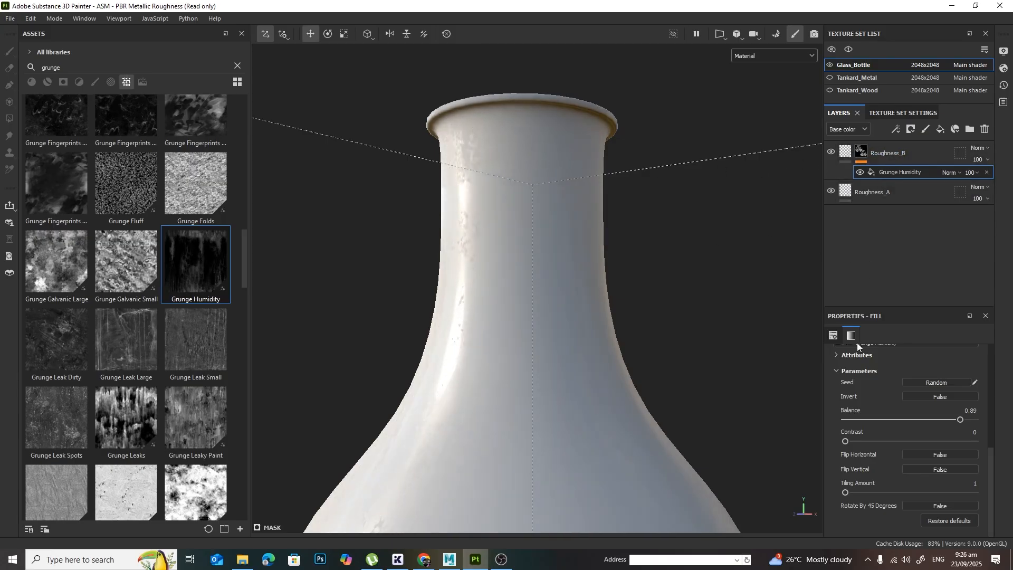
Step: Lower the Grunge Humidity Balance to 0.86 and set the Roughness_B layer's roughness value to 0.8
{"action": "mouse_move", "coordinate": [960, 420]}
{"action": "left_mouse_down"}
{"action": "mouse_move", "coordinate": [941, 421]}
{"action": "mouse_move", "coordinate": [960, 421]}
{"action": "left_mouse_up"}
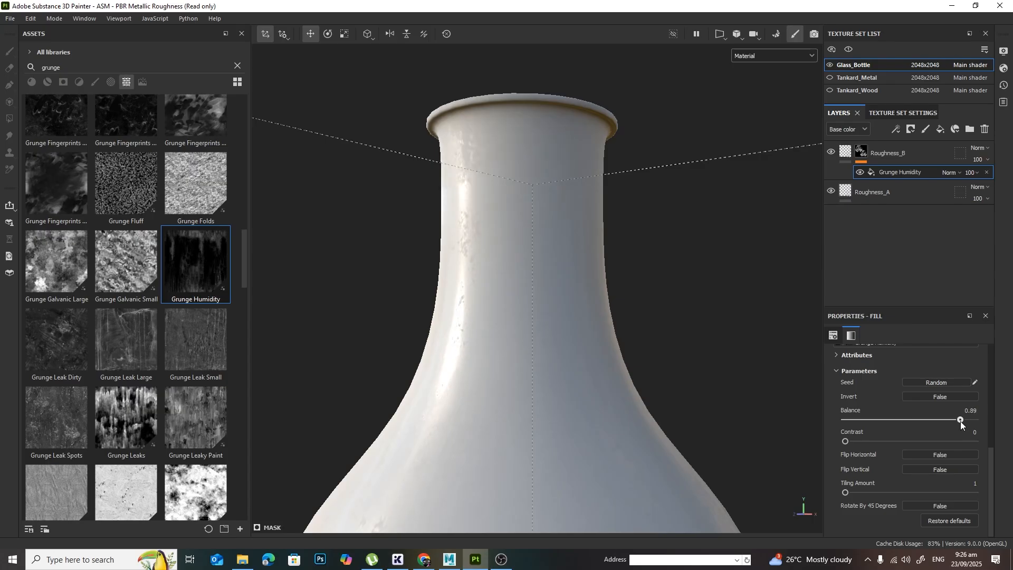
{"action": "left_click", "coordinate": [891, 150]}
{"action": "left_click", "coordinate": [845, 151]}
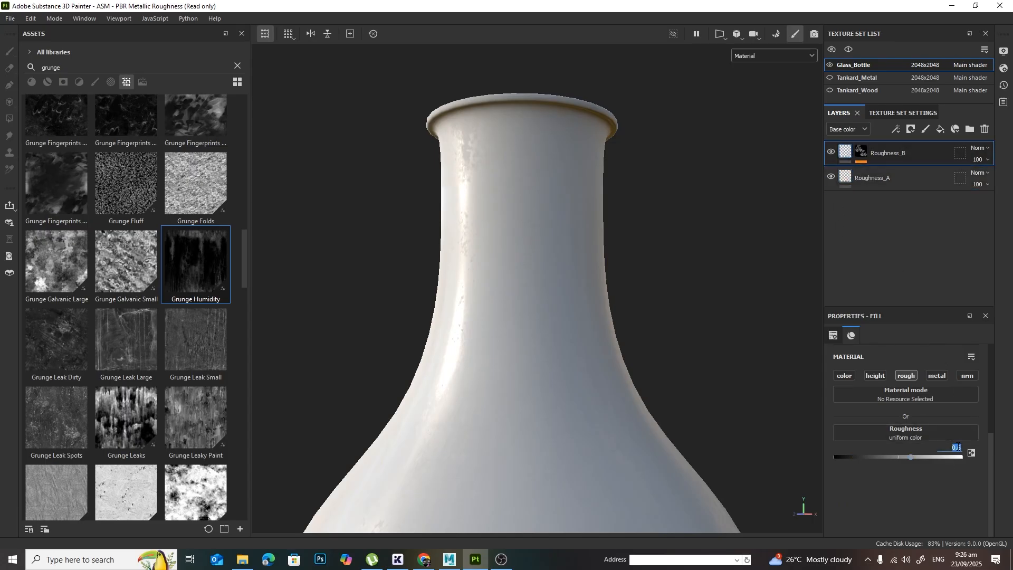
{"action": "key", "text": "Return"}
Step: Inspect the whole bottle under changing light and angles to judge the roughness contrast in the reflections
{"action": "right_click_drag", "start_coordinate": [517, 207], "coordinate": [532, 259], "text": "shift"}
{"action": "middle_click_drag", "start_coordinate": [572, 380], "coordinate": [648, 214], "text": "alt"}
{"action": "right_click_drag", "start_coordinate": [649, 213], "coordinate": [538, 262], "text": "alt"}
{"action": "left_click_drag", "start_coordinate": [539, 259], "coordinate": [551, 257], "text": "alt"}
{"action": "right_click_drag", "start_coordinate": [513, 252], "coordinate": [548, 260], "text": "shift"}
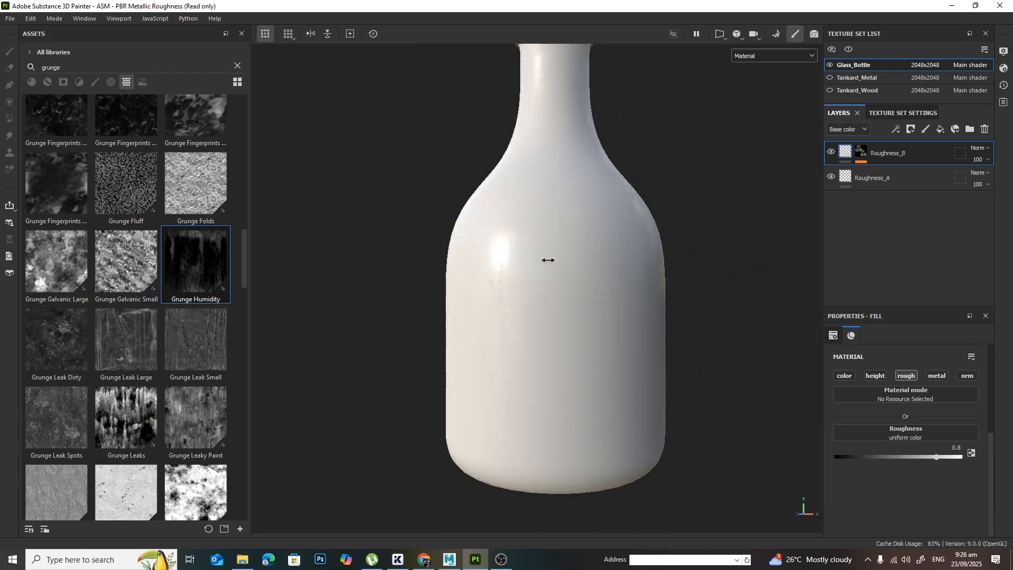
{"action": "left_click_drag", "start_coordinate": [582, 319], "coordinate": [552, 268], "text": "alt"}
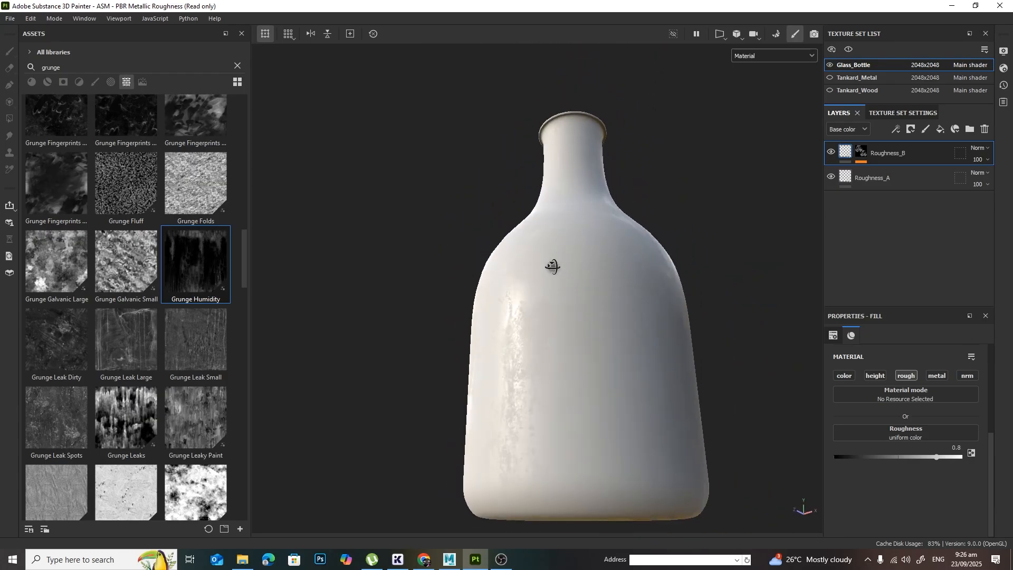
{"action": "right_click_drag", "start_coordinate": [557, 271], "coordinate": [502, 292], "text": "shift"}
{"action": "left_click_drag", "start_coordinate": [499, 291], "coordinate": [610, 375], "text": "alt"}
{"action": "middle_click_drag", "start_coordinate": [582, 179], "coordinate": [574, 280], "text": "alt"}
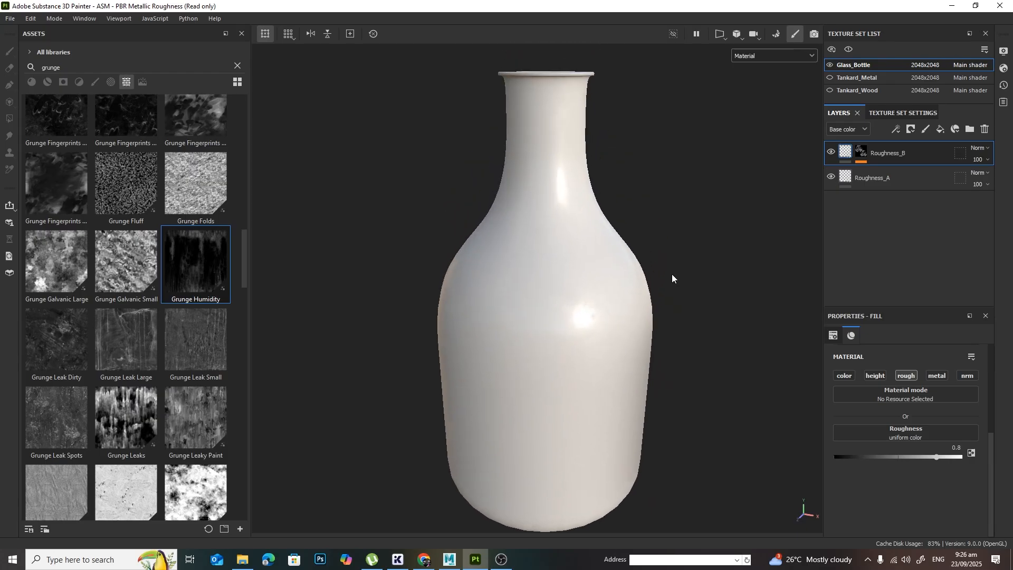
{"action": "left_click_drag", "start_coordinate": [672, 274], "coordinate": [615, 216], "text": "alt"}
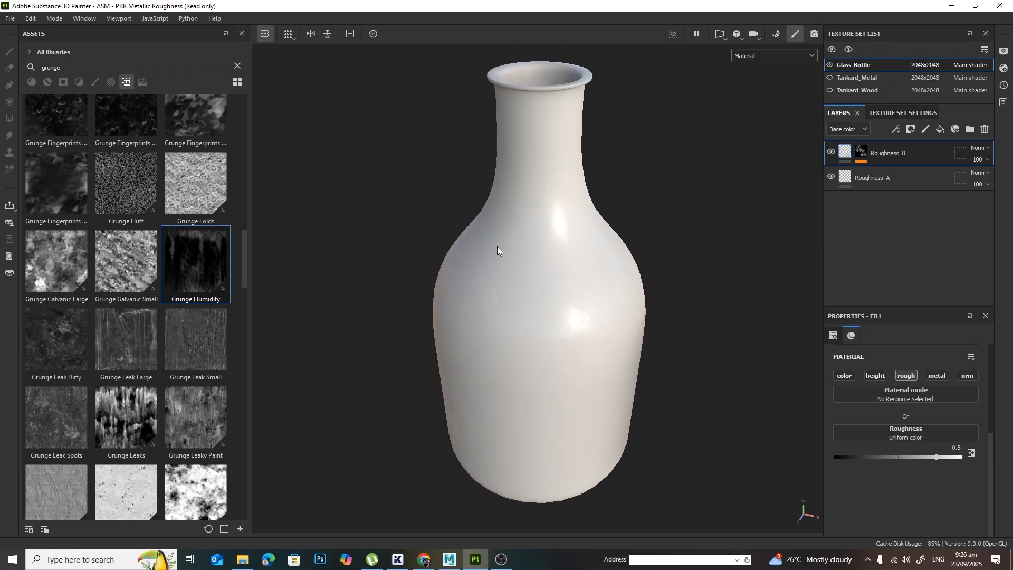
{"action": "right_click_drag", "start_coordinate": [473, 303], "coordinate": [542, 312], "text": "shift"}
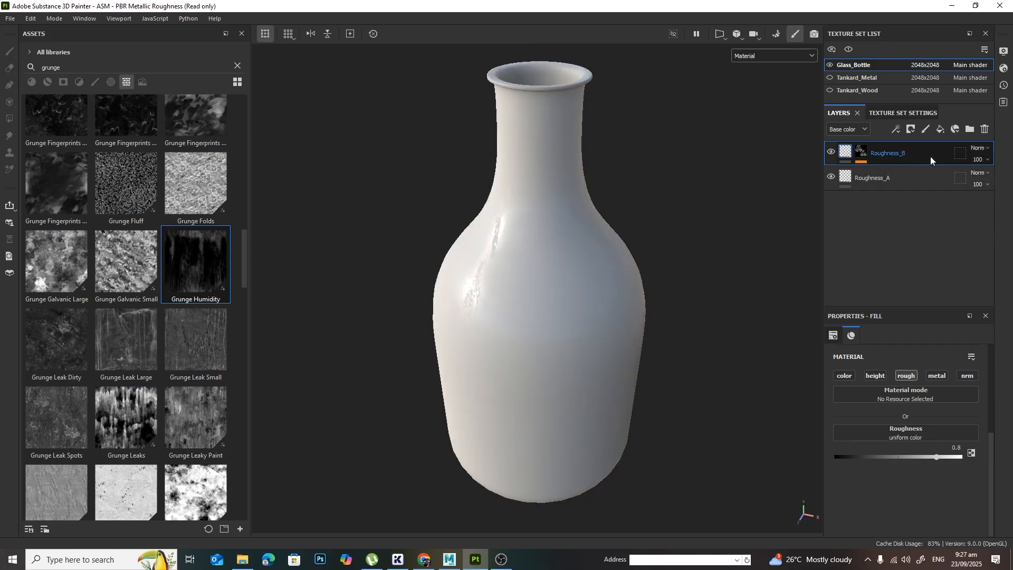
Step: Replace Grunge Humidity with the Grunge Fingerprints Smeared texture as the grayscale source of the Roughness_B mask fill
{"action": "left_click", "coordinate": [861, 152]}
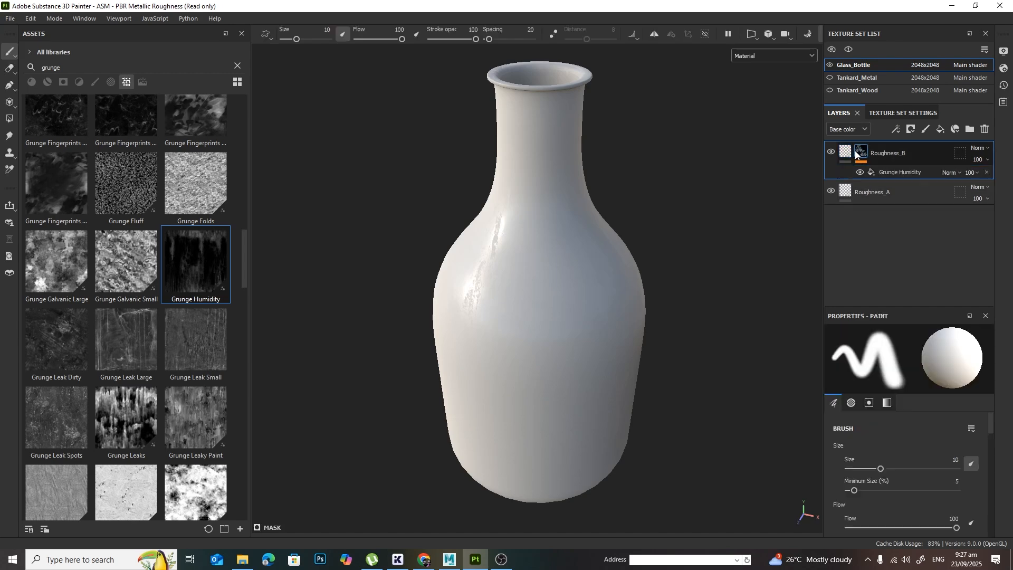
{"action": "left_click", "coordinate": [901, 174]}
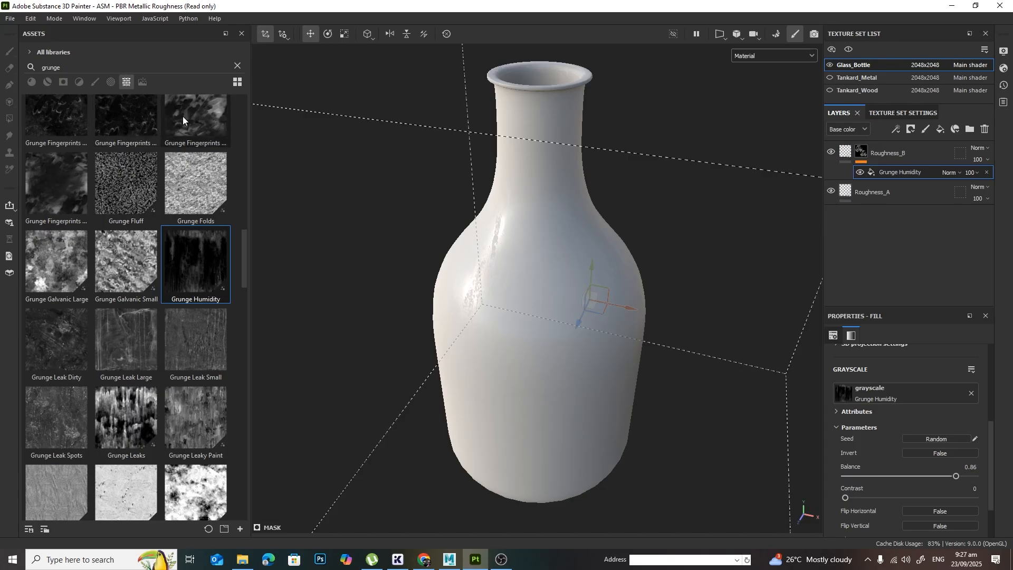
{"action": "mouse_move", "coordinate": [185, 113]}
{"action": "left_mouse_down"}
{"action": "mouse_move", "coordinate": [915, 408]}
{"action": "mouse_move", "coordinate": [916, 396]}
{"action": "left_mouse_up"}
{"action": "mouse_move", "coordinate": [627, 371]}
{"action": "left_mouse_down", "text": "alt"}
{"action": "mouse_move", "coordinate": [496, 362]}
{"action": "mouse_move", "coordinate": [602, 375]}
{"action": "left_mouse_up", "text": "alt"}
{"action": "mouse_move", "coordinate": [602, 375]}
{"action": "right_mouse_down", "text": "shift"}
{"action": "mouse_move", "coordinate": [610, 379]}
{"action": "mouse_move", "coordinate": [594, 381]}
{"action": "right_mouse_up", "text": "shift"}
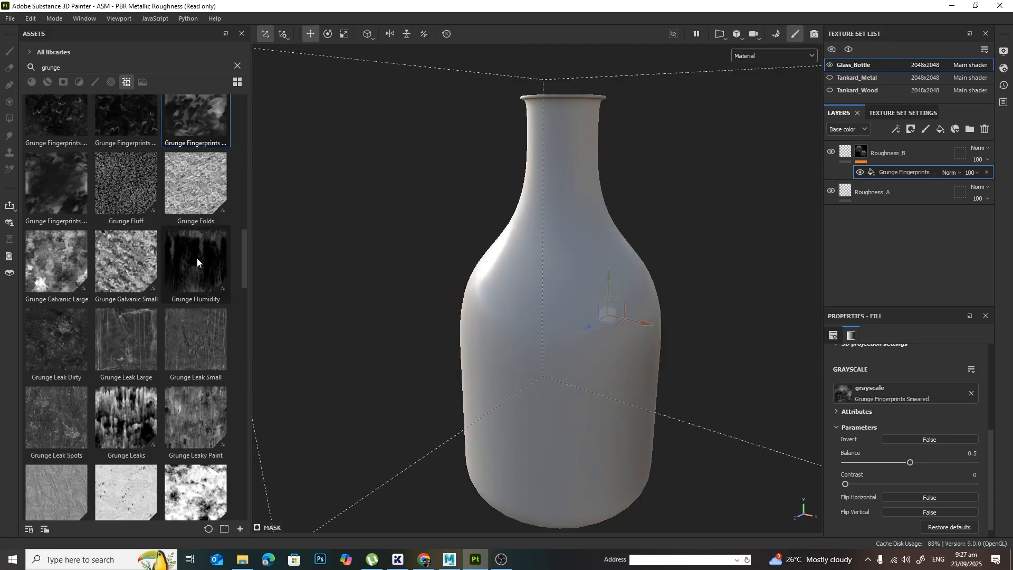
Step: Raise the Balance of the Grunge Fingerprints Smeared mask fill to 0.83
{"action": "scroll", "coordinate": [158, 274], "scroll_direction": "up", "scroll_amount": 10}
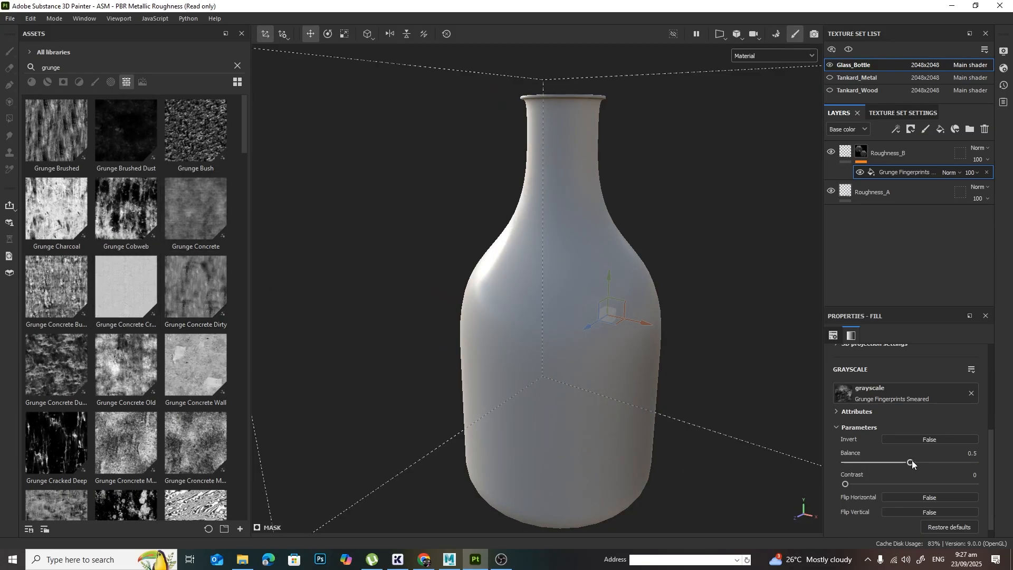
{"action": "left_click_drag", "start_coordinate": [546, 342], "coordinate": [554, 368], "text": "alt"}
{"action": "right_click_drag", "start_coordinate": [555, 365], "coordinate": [601, 360], "text": "shift"}
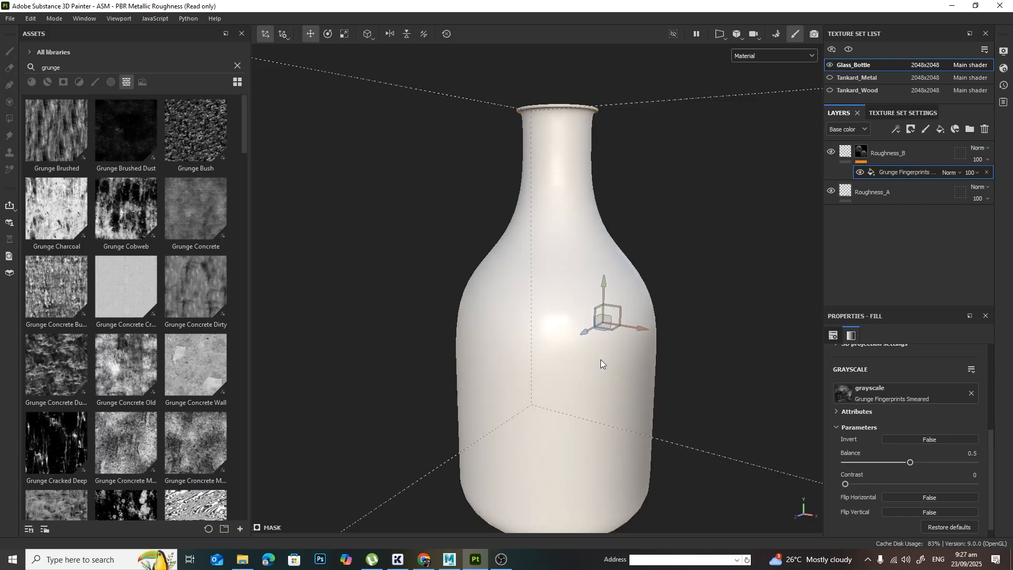
{"action": "left_click_drag", "start_coordinate": [925, 463], "coordinate": [951, 464]}
{"action": "left_click_drag", "start_coordinate": [574, 428], "coordinate": [572, 397], "text": "alt"}
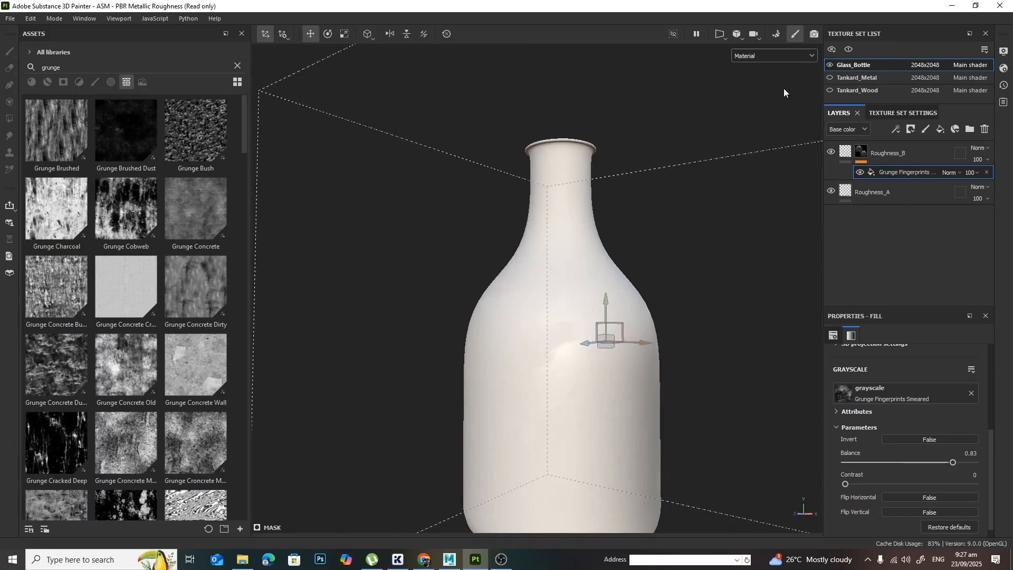
Step: Show only the Roughness channel on the bottle and set the Grunge Fingerprints Smeared Balance to 0.66
{"action": "left_click", "coordinate": [761, 55]}
{"action": "left_click", "coordinate": [770, 120]}
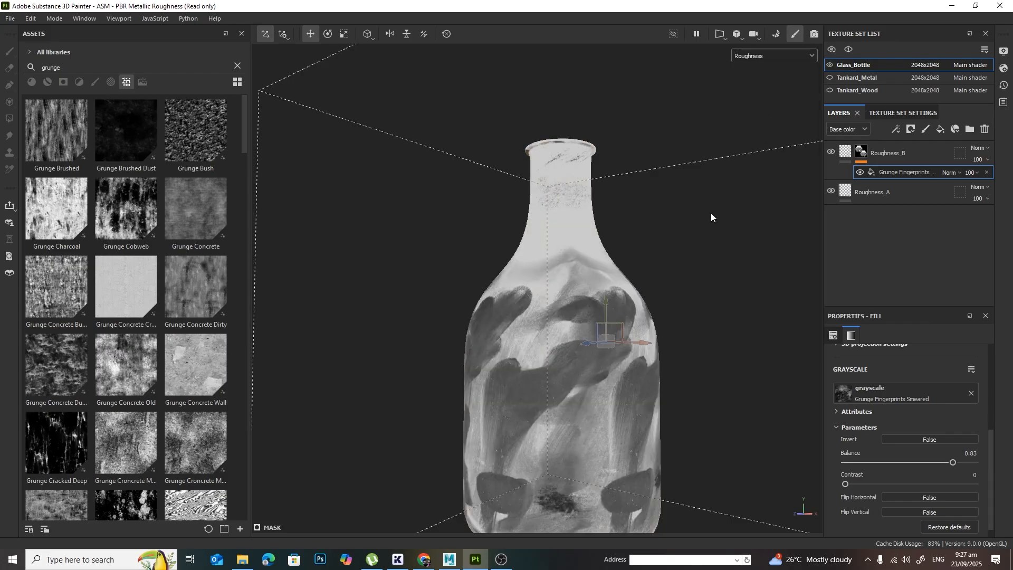
{"action": "left_click_drag", "start_coordinate": [711, 213], "coordinate": [615, 246], "text": "alt"}
{"action": "right_click_drag", "start_coordinate": [615, 246], "coordinate": [706, 299], "text": "alt"}
{"action": "middle_click_drag", "start_coordinate": [612, 245], "coordinate": [601, 330], "text": "alt"}
{"action": "left_click_drag", "start_coordinate": [552, 320], "coordinate": [621, 403], "text": "alt"}
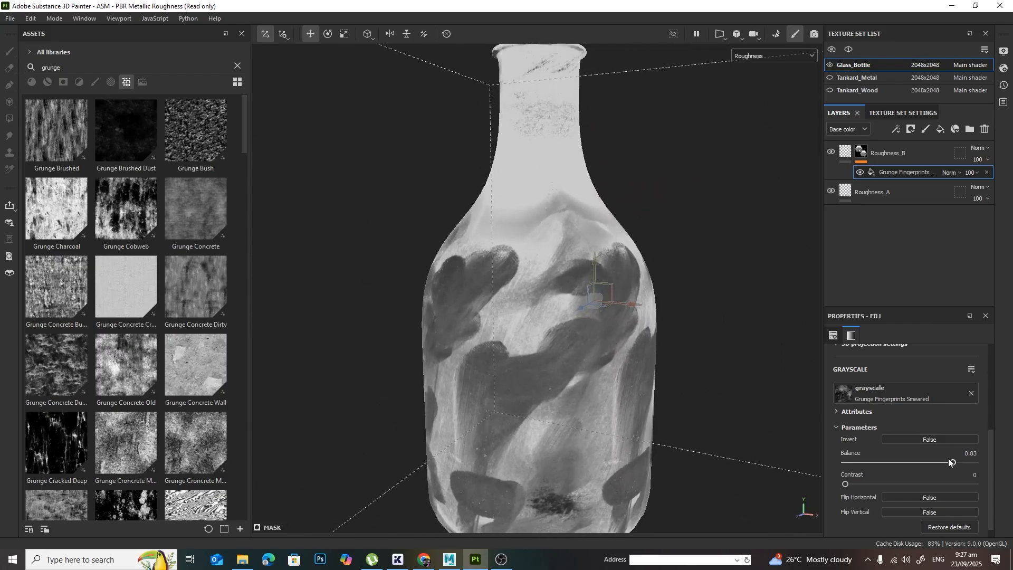
{"action": "left_click_drag", "start_coordinate": [953, 461], "coordinate": [930, 470]}
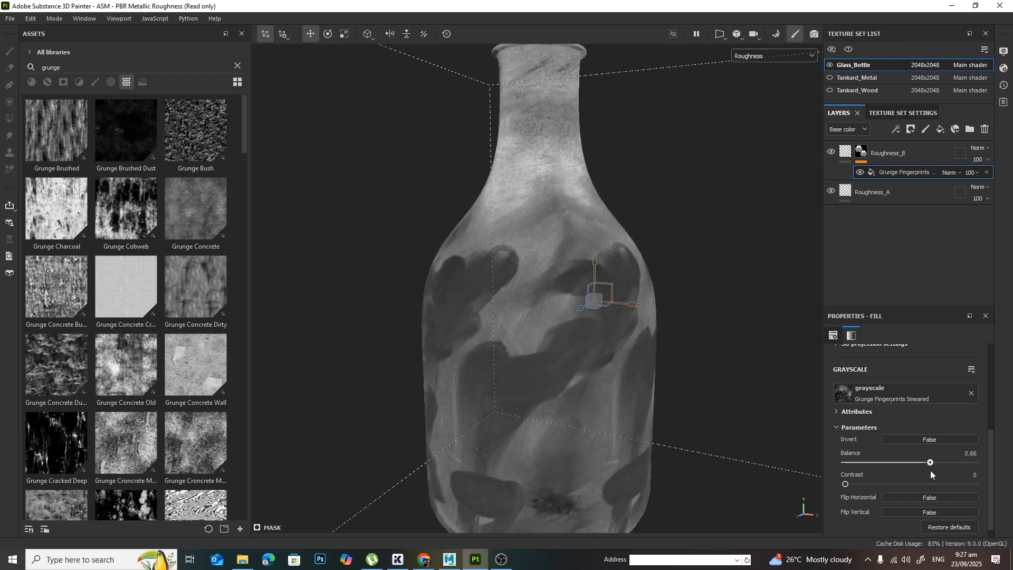
Step: Switch the viewport back to Material shading and check how the smeared fingerprints affect the bottle's reflections
{"action": "left_click", "coordinate": [751, 53]}
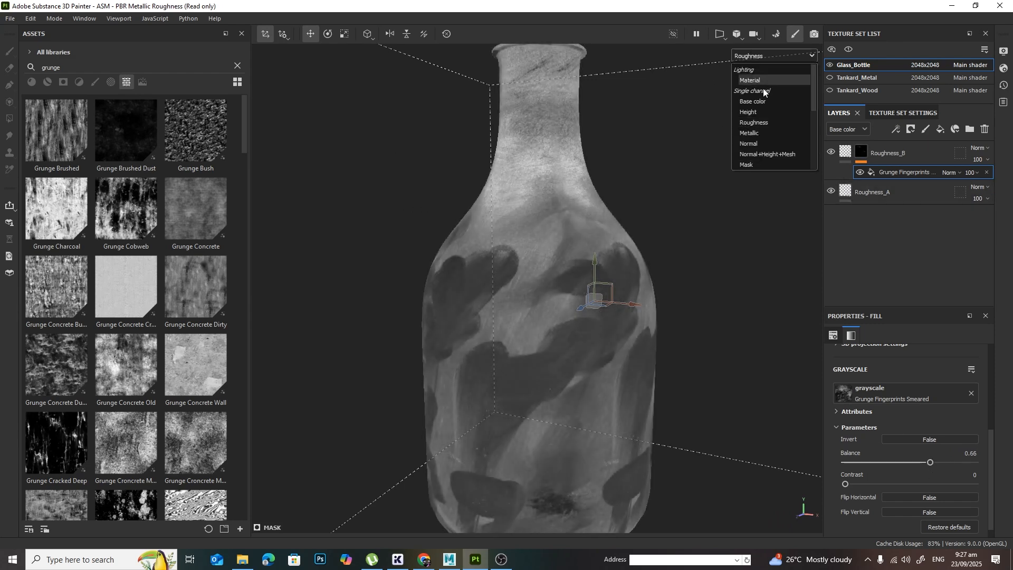
{"action": "left_click", "coordinate": [763, 86]}
{"action": "left_click_drag", "start_coordinate": [646, 297], "coordinate": [609, 256], "text": "alt"}
{"action": "mouse_move", "coordinate": [609, 260]}
{"action": "right_mouse_down", "text": "shift"}
{"action": "mouse_move", "coordinate": [644, 286]}
{"action": "mouse_move", "coordinate": [685, 285]}
{"action": "right_mouse_up", "text": "shift"}
{"action": "left_click_drag", "start_coordinate": [686, 285], "coordinate": [670, 291], "text": "alt"}
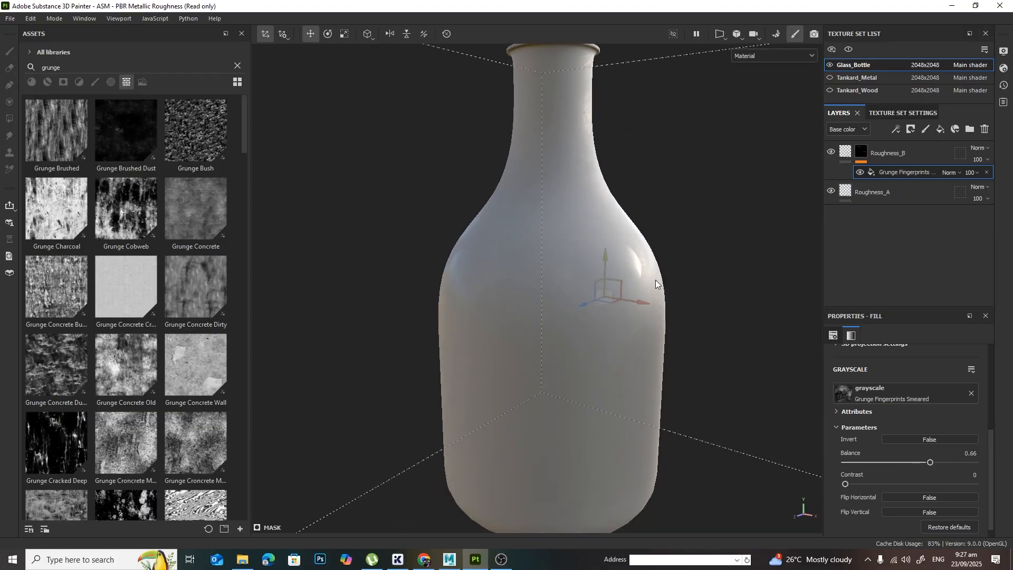
{"action": "left_click_drag", "start_coordinate": [758, 216], "coordinate": [771, 242], "text": "alt"}
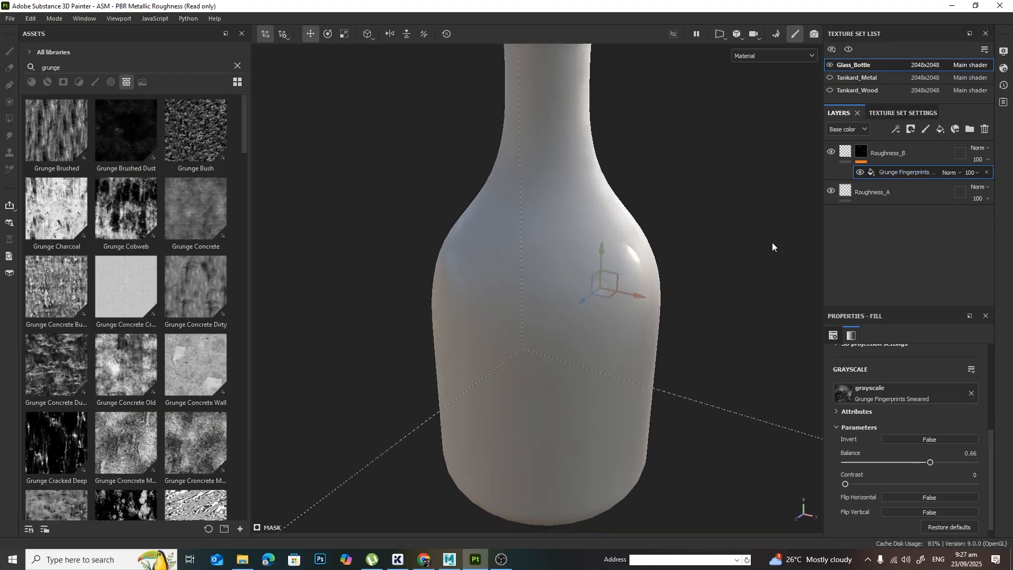
Step: Add a second fill effect to the Roughness_B mask with the Grunge Concrete Old texture as its grayscale source
{"action": "left_click", "coordinate": [896, 130]}
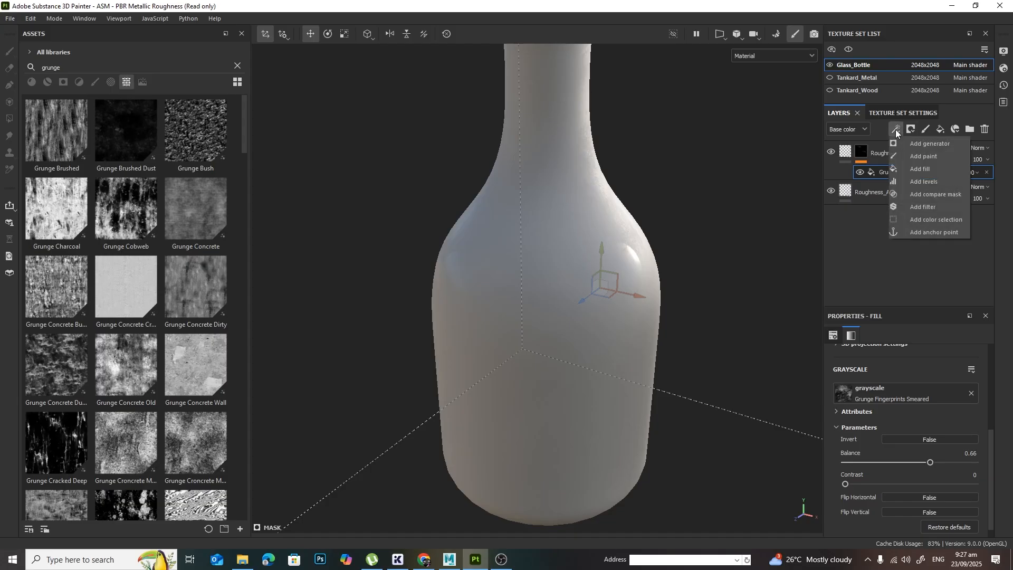
{"action": "left_click", "coordinate": [936, 169]}
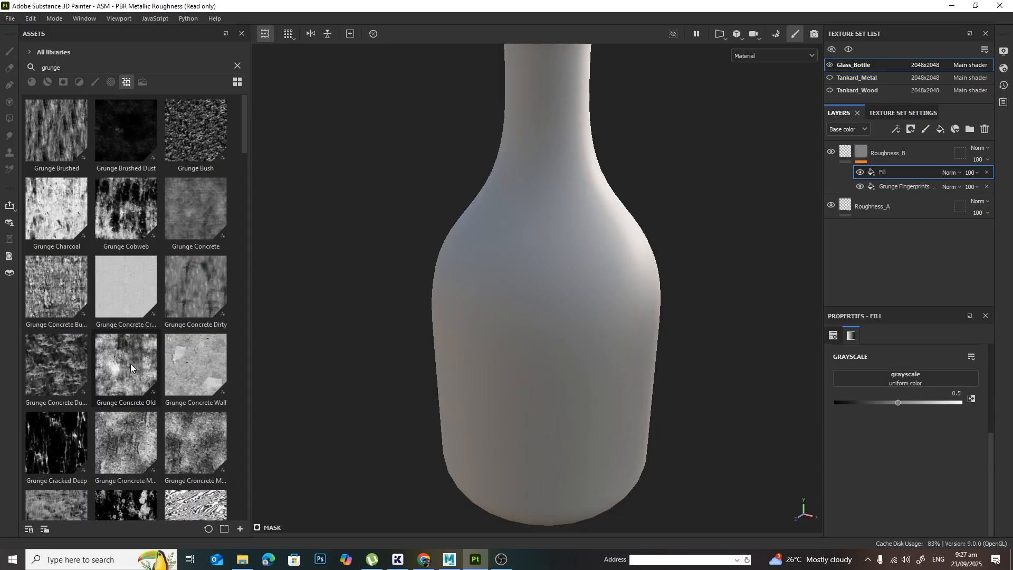
{"action": "left_click_drag", "start_coordinate": [122, 363], "coordinate": [901, 380]}
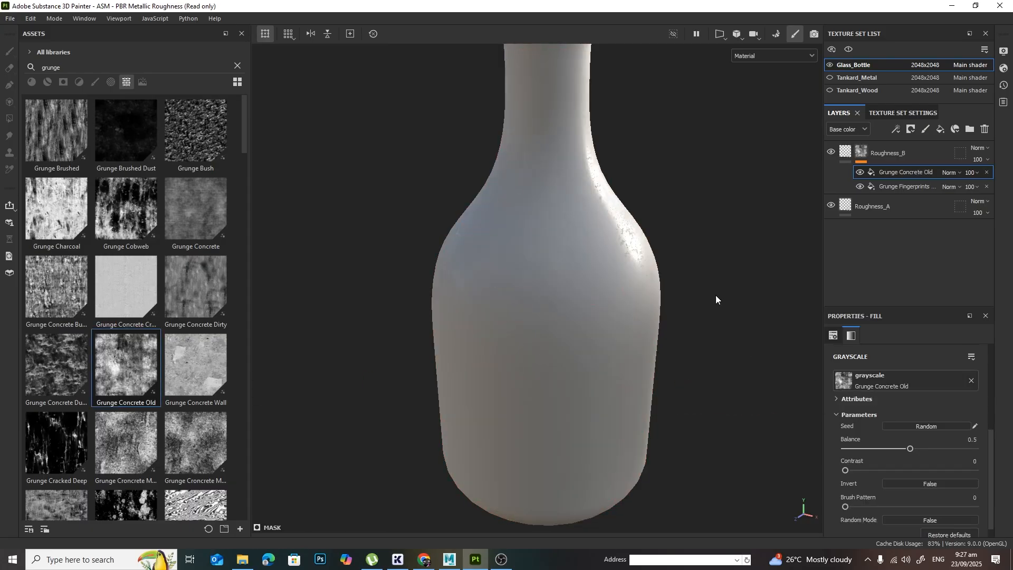
Step: Isolate the Roughness channel in the viewport and examine the Grunge Concrete Old pattern on the bottle
{"action": "left_click", "coordinate": [791, 56]}
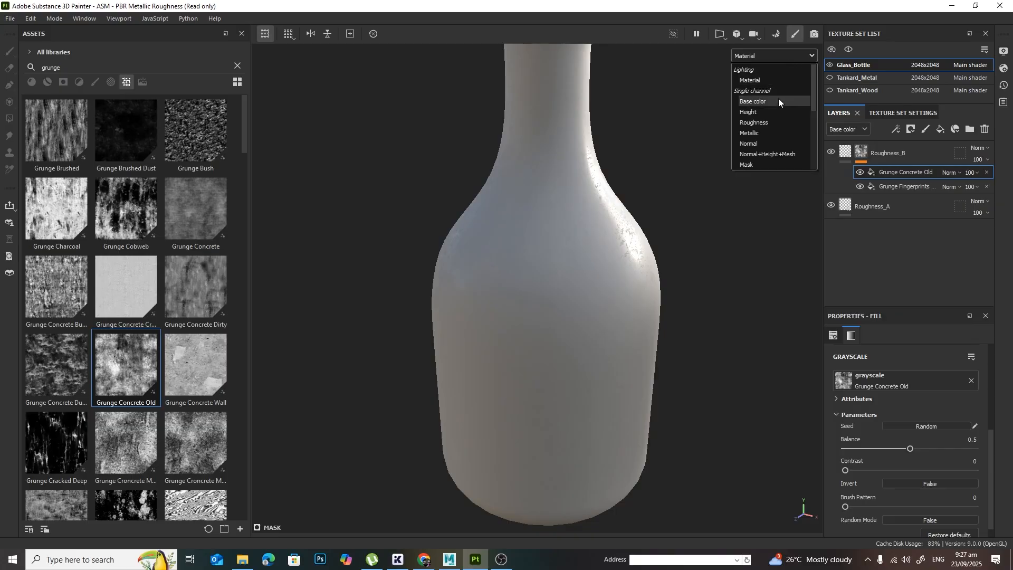
{"action": "left_click", "coordinate": [771, 122]}
{"action": "left_click_drag", "start_coordinate": [771, 122], "coordinate": [650, 213], "text": "alt"}
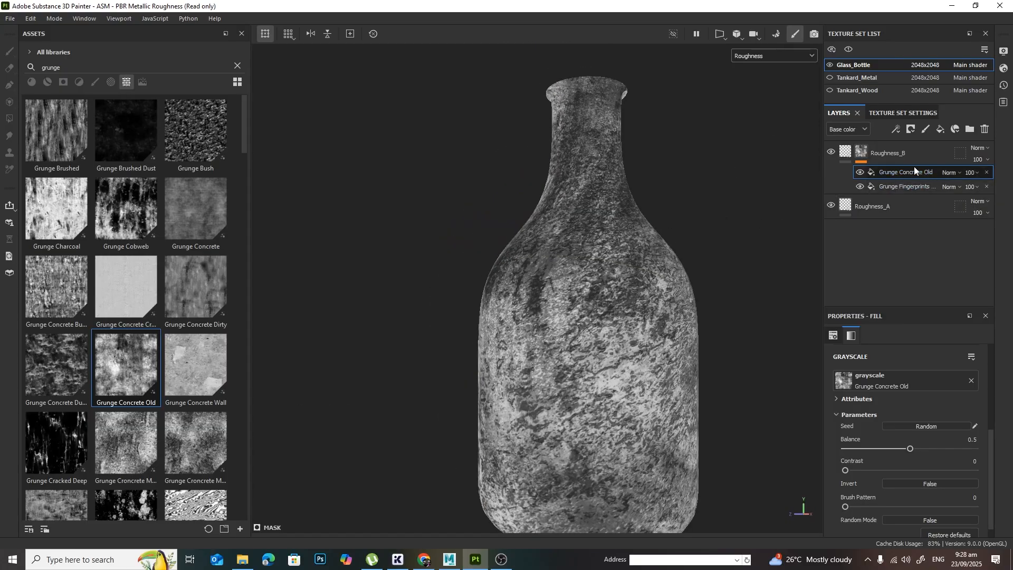
Step: Try the Multiply blend mode on the Grunge Concrete Old fill effect in the Roughness_B mask
{"action": "left_click", "coordinate": [950, 172]}
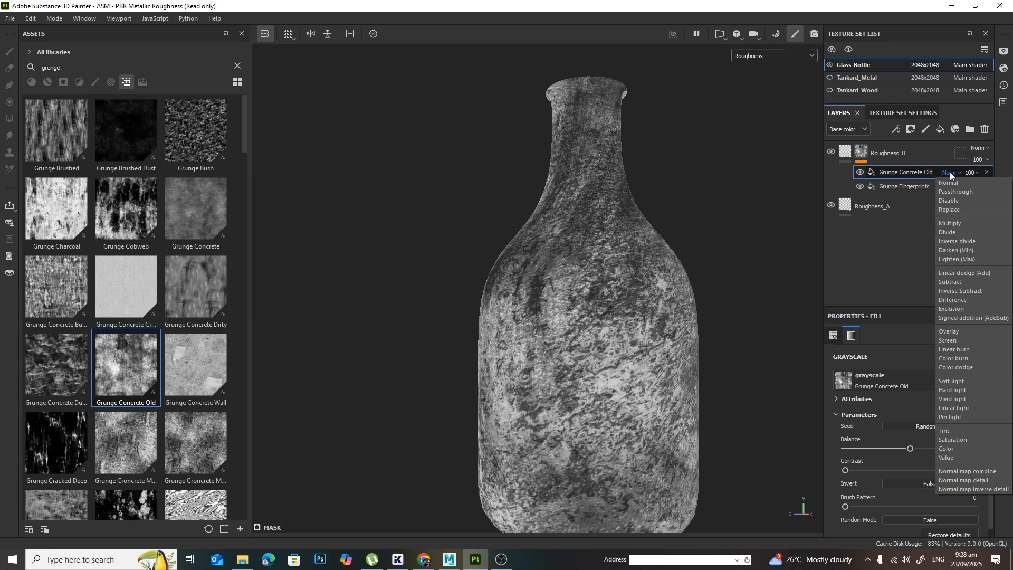
{"action": "left_click", "coordinate": [964, 225]}
{"action": "left_click_drag", "start_coordinate": [620, 329], "coordinate": [622, 276], "text": "alt"}
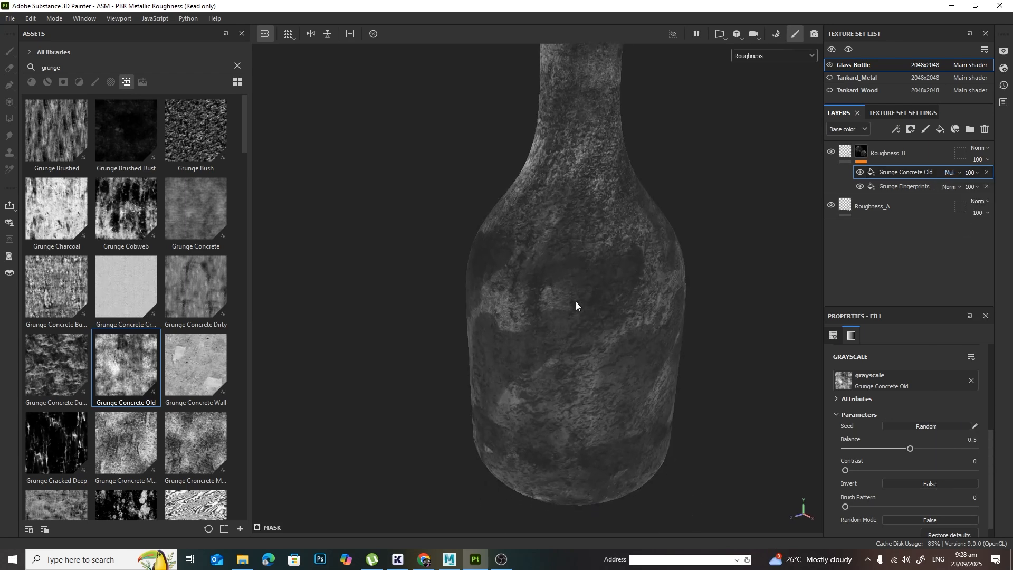
{"action": "left_click_drag", "start_coordinate": [590, 296], "coordinate": [644, 274], "text": "alt"}
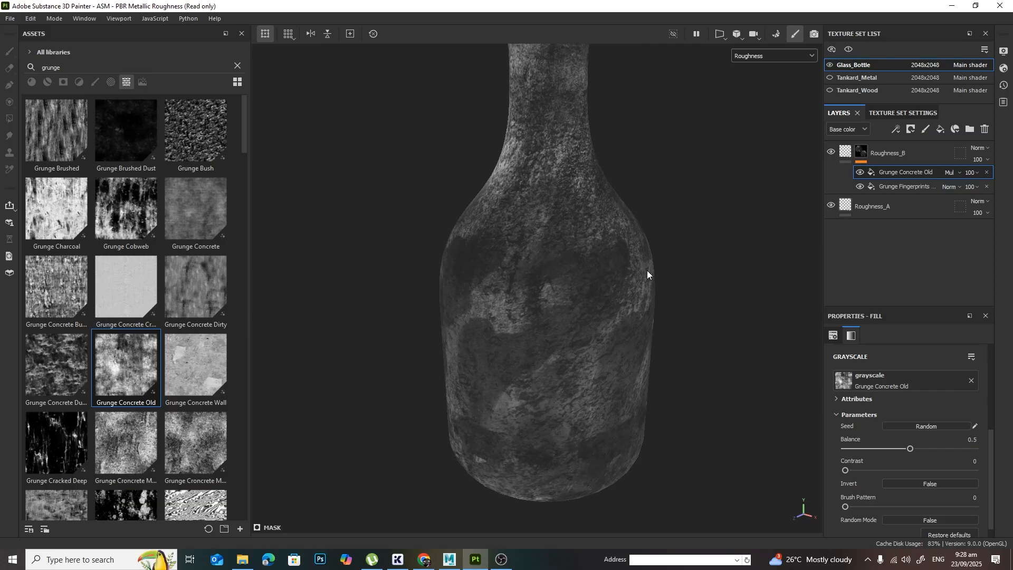
Step: Set the Grunge Concrete Old effect's blend mode to Overlay and check the bottle's reflections in Material shading
{"action": "left_click", "coordinate": [947, 172]}
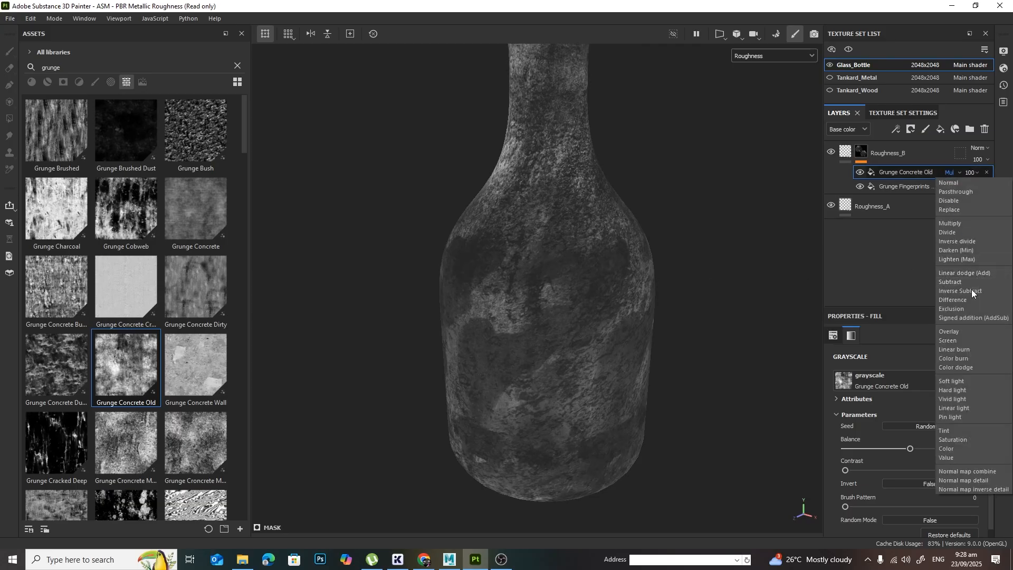
{"action": "left_click", "coordinate": [964, 332]}
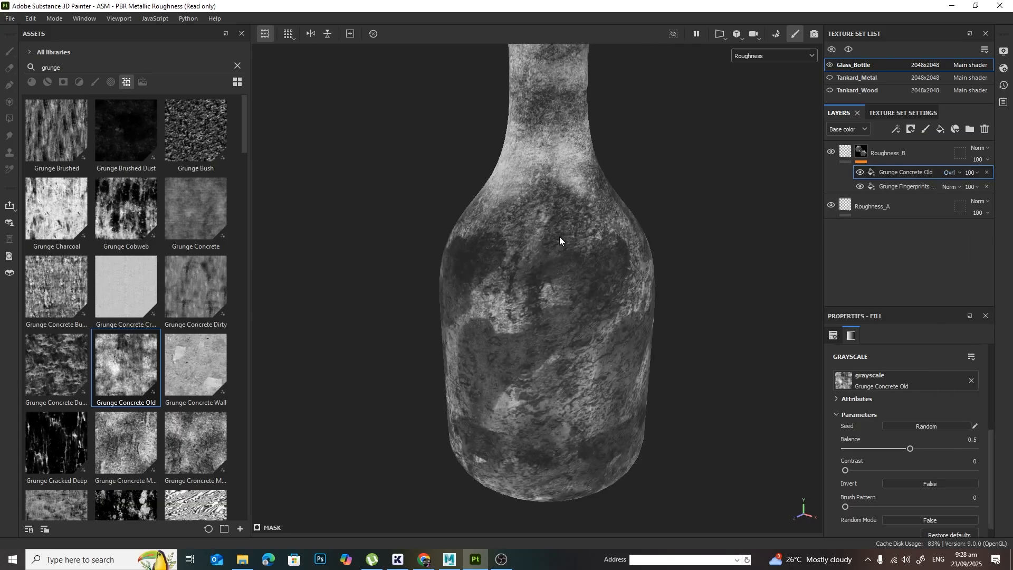
{"action": "left_click", "coordinate": [780, 55]}
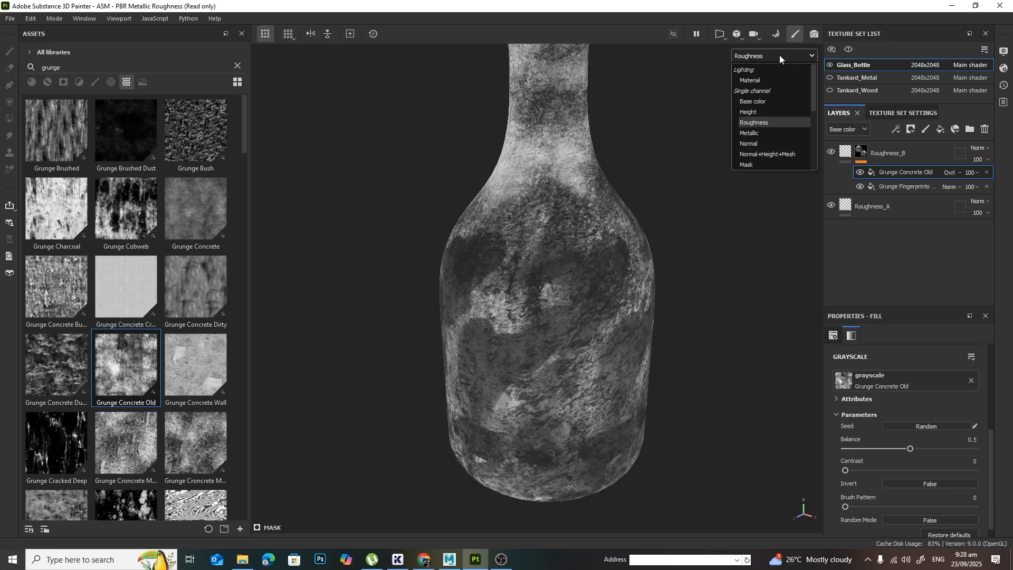
{"action": "left_click", "coordinate": [775, 77]}
{"action": "right_click_drag", "start_coordinate": [614, 223], "coordinate": [595, 277], "text": "shift"}
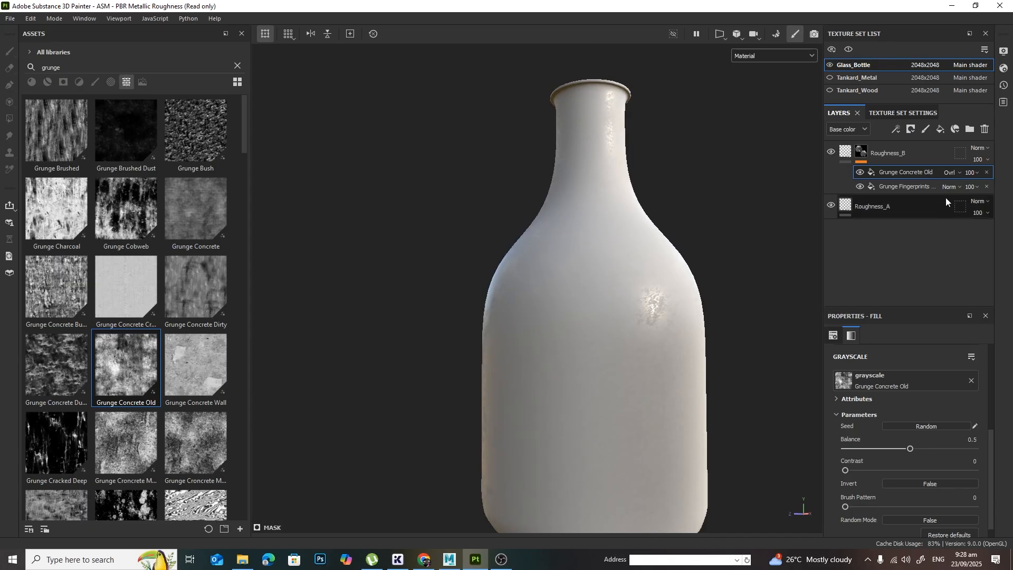
{"action": "left_click_drag", "start_coordinate": [672, 270], "coordinate": [678, 346], "text": "alt"}
{"action": "right_click_drag", "start_coordinate": [550, 352], "coordinate": [587, 350], "text": "shift"}
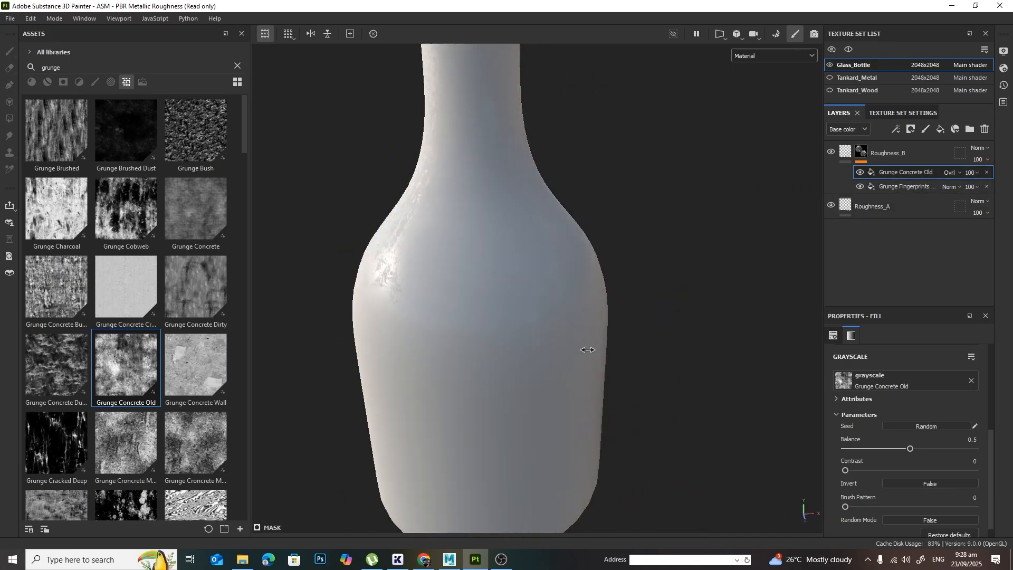
Step: Isolate the Roughness channel in the viewport and examine the overlaid grunge pattern around the bottle
{"action": "left_click", "coordinate": [778, 56]}
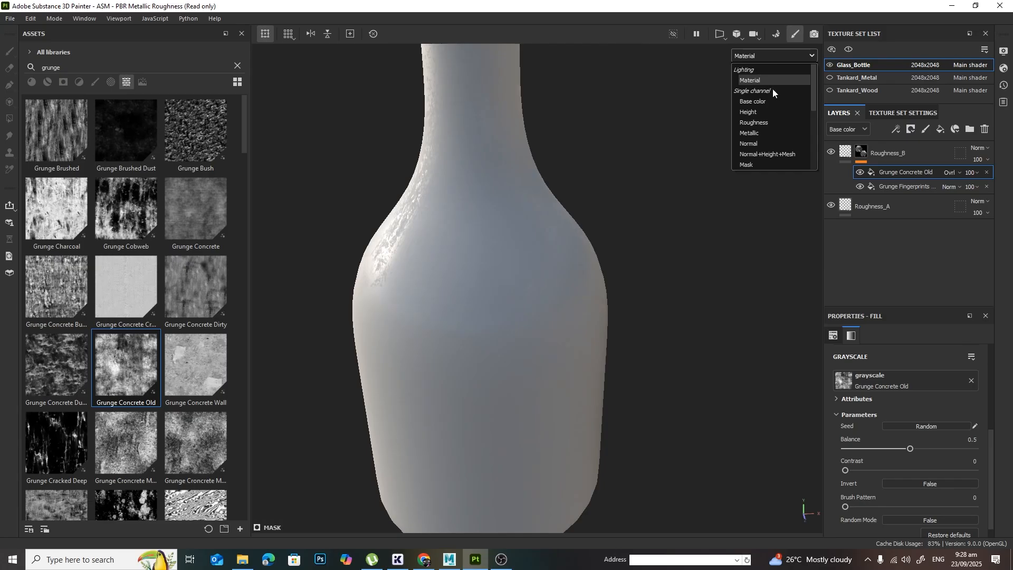
{"action": "left_click", "coordinate": [770, 122]}
{"action": "middle_click_drag", "start_coordinate": [656, 193], "coordinate": [727, 264], "text": "alt"}
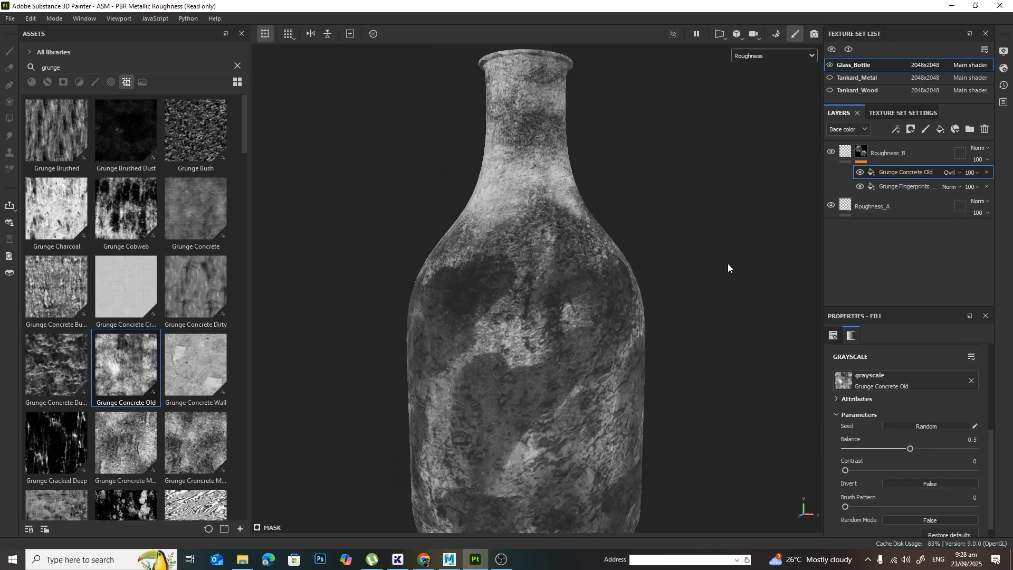
{"action": "right_click_drag", "start_coordinate": [726, 264], "coordinate": [657, 298], "text": "alt"}
{"action": "middle_click_drag", "start_coordinate": [657, 298], "coordinate": [704, 256], "text": "alt"}
{"action": "left_click_drag", "start_coordinate": [704, 256], "coordinate": [689, 276], "text": "alt"}
{"action": "middle_click_drag", "start_coordinate": [676, 243], "coordinate": [671, 270], "text": "alt"}
{"action": "right_click_drag", "start_coordinate": [672, 271], "coordinate": [678, 267], "text": "alt"}
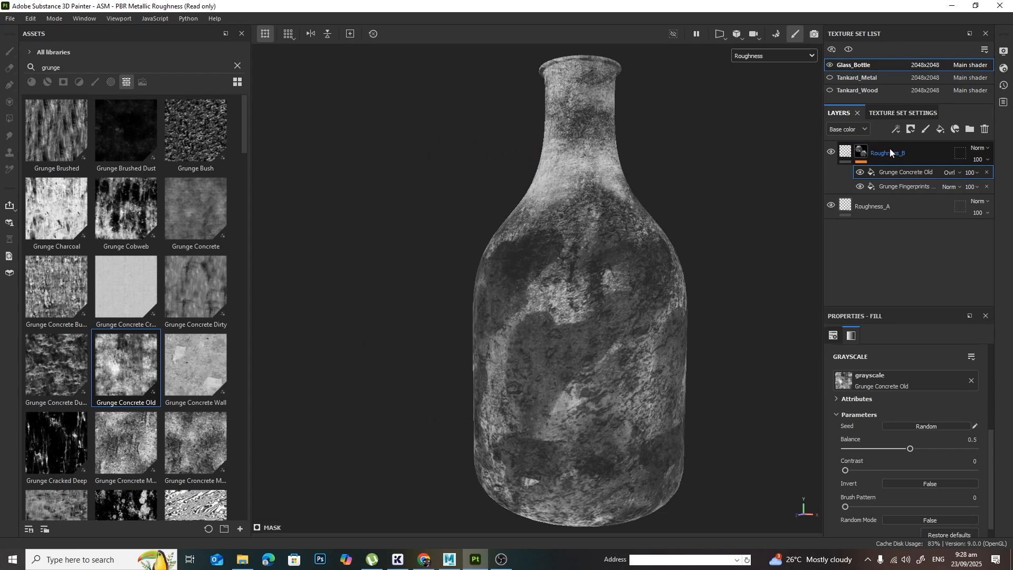
Step: Add a Levels effect to the Roughness_B mask with input levels 0.135, 0.963 and 0.362 and a maximum output of 0.401
{"action": "left_click", "coordinate": [896, 129]}
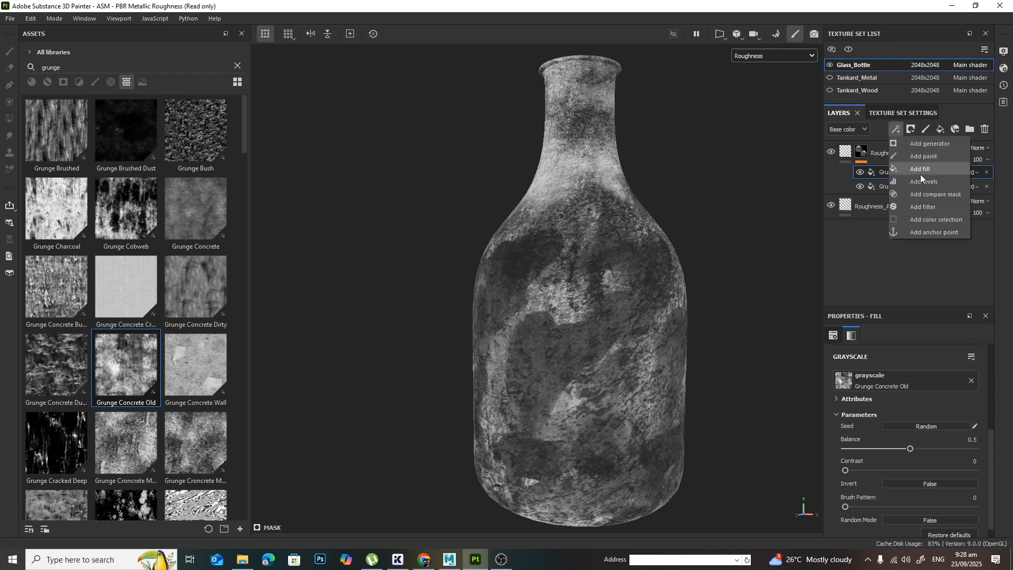
{"action": "left_click", "coordinate": [932, 181]}
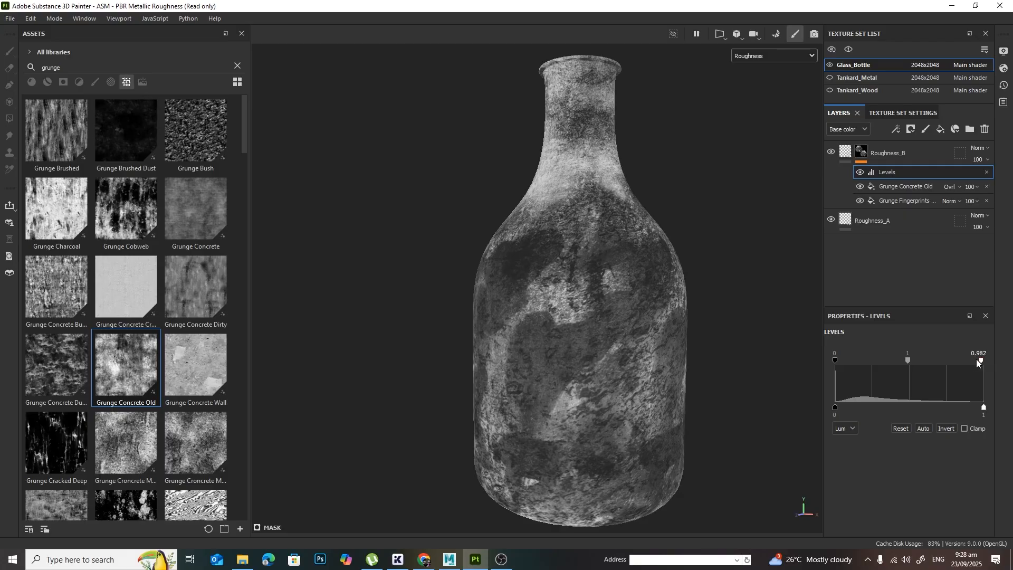
{"action": "left_click_drag", "start_coordinate": [976, 360], "coordinate": [889, 364]}
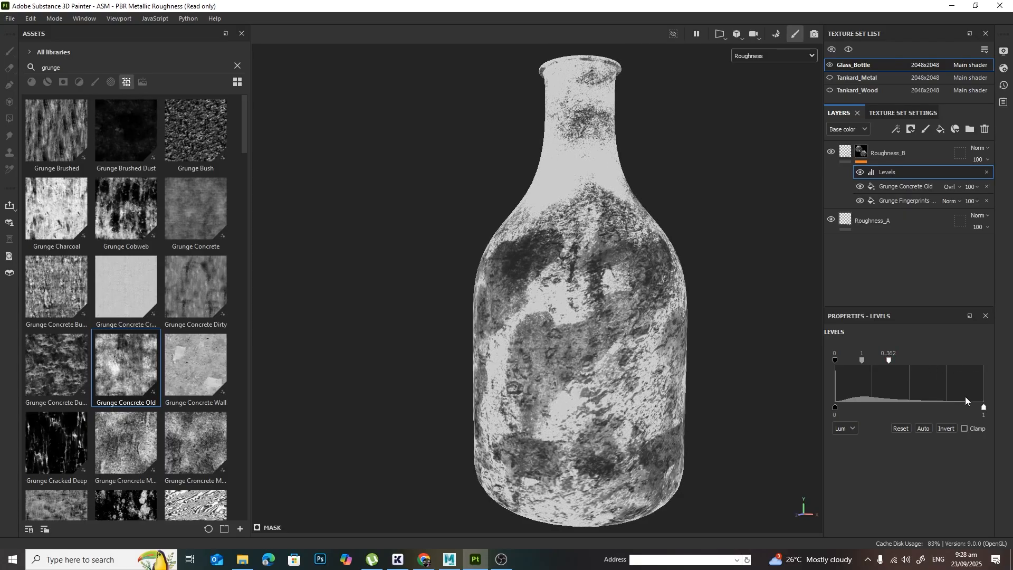
{"action": "left_click_drag", "start_coordinate": [983, 407], "coordinate": [902, 410]}
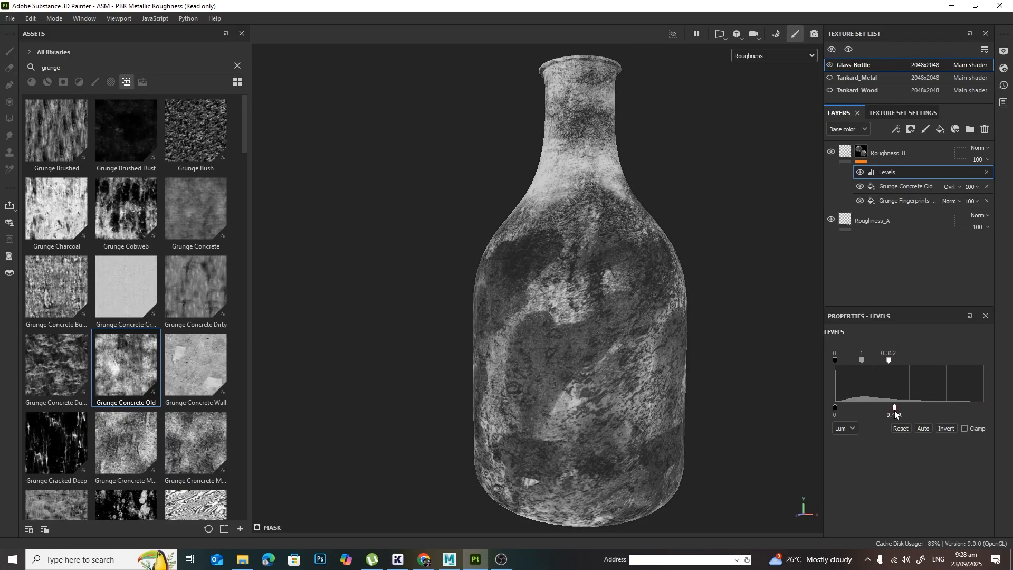
{"action": "mouse_move", "coordinate": [861, 362]}
{"action": "left_mouse_down"}
{"action": "mouse_move", "coordinate": [879, 362]}
{"action": "mouse_move", "coordinate": [853, 361]}
{"action": "left_mouse_up"}
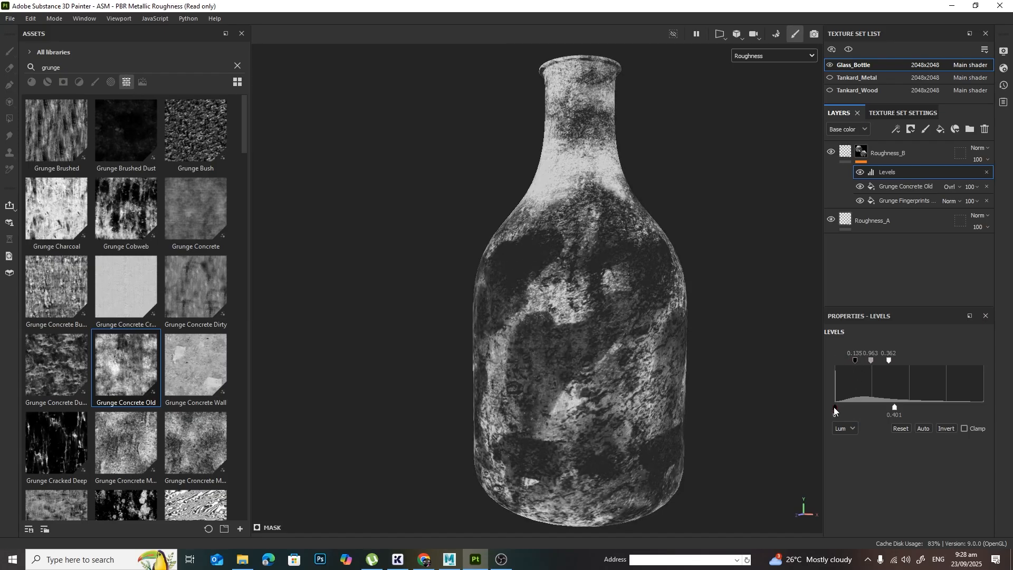
{"action": "left_click_drag", "start_coordinate": [835, 407], "coordinate": [848, 406]}
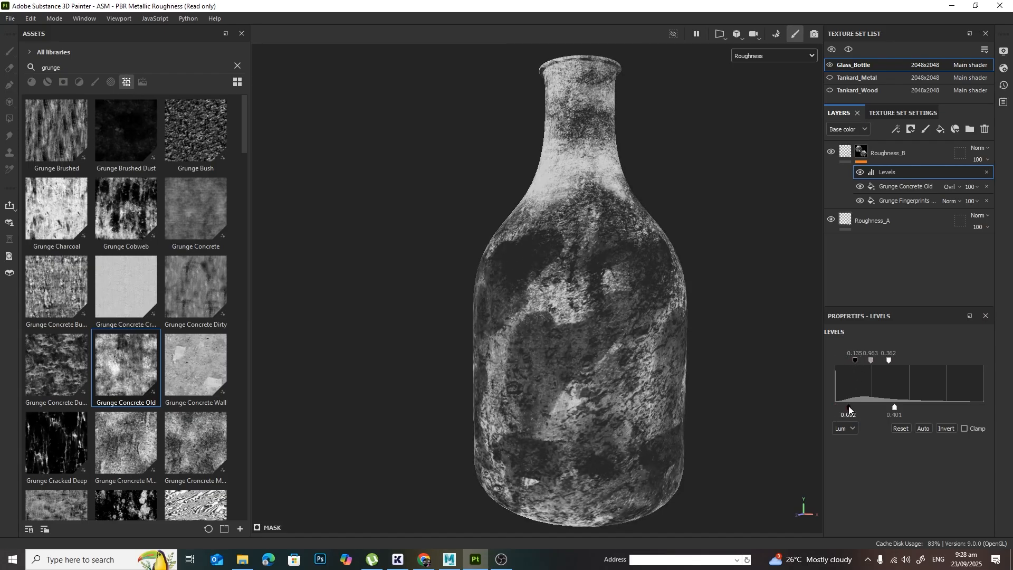
Step: Return the viewport to Material shading and check how the levels adjustment affects the bottle's reflections from several angles
{"action": "left_click", "coordinate": [785, 56]}
{"action": "left_click", "coordinate": [772, 78]}
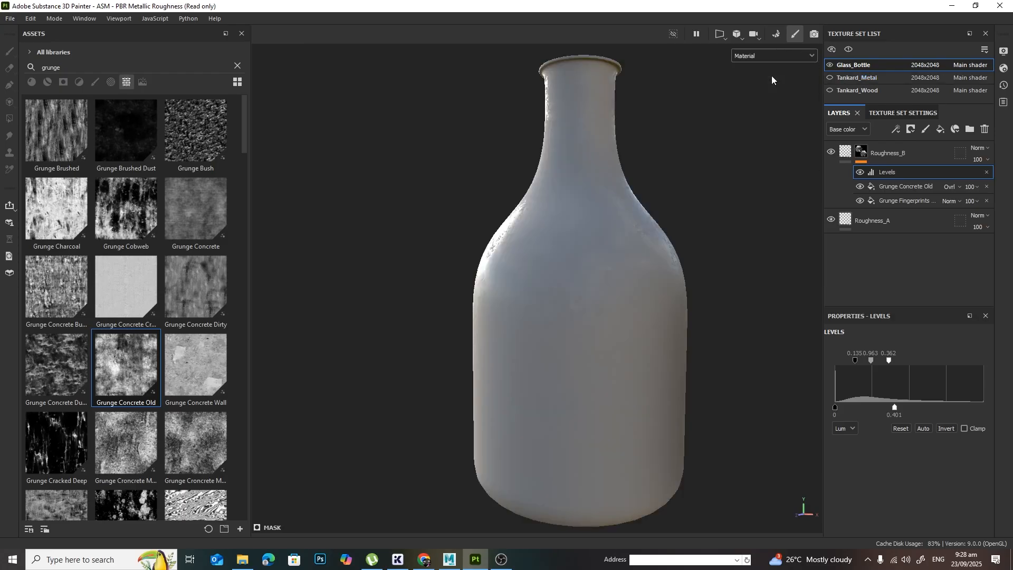
{"action": "right_click_drag", "start_coordinate": [638, 282], "coordinate": [589, 294], "text": "shift"}
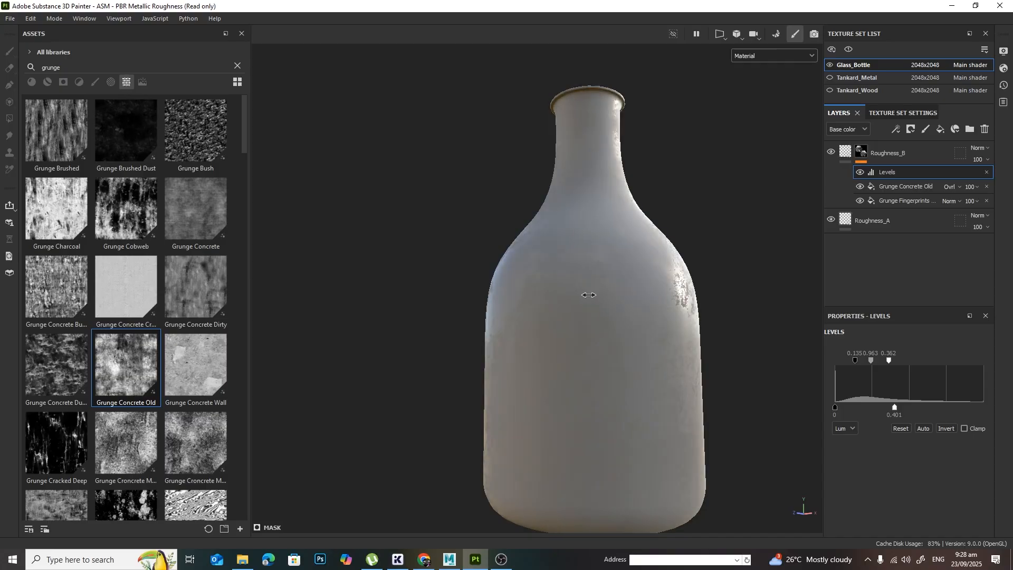
{"action": "mouse_move", "coordinate": [677, 310]}
{"action": "left_mouse_down", "text": "alt"}
{"action": "mouse_move", "coordinate": [510, 310]}
{"action": "mouse_move", "coordinate": [876, 299]}
{"action": "mouse_move", "coordinate": [667, 311]}
{"action": "left_mouse_up", "text": "alt"}
{"action": "right_click_drag", "start_coordinate": [638, 316], "coordinate": [622, 317], "text": "shift"}
{"action": "scroll", "coordinate": [658, 350], "scroll_direction": "down", "scroll_amount": 8}
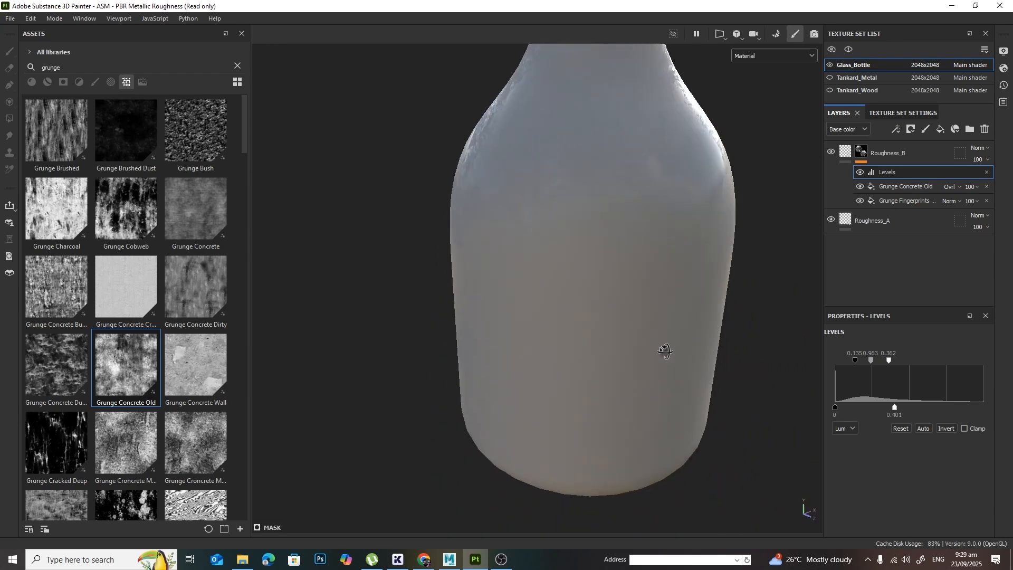
{"action": "middle_click_drag", "start_coordinate": [660, 287], "coordinate": [651, 264], "text": "alt"}
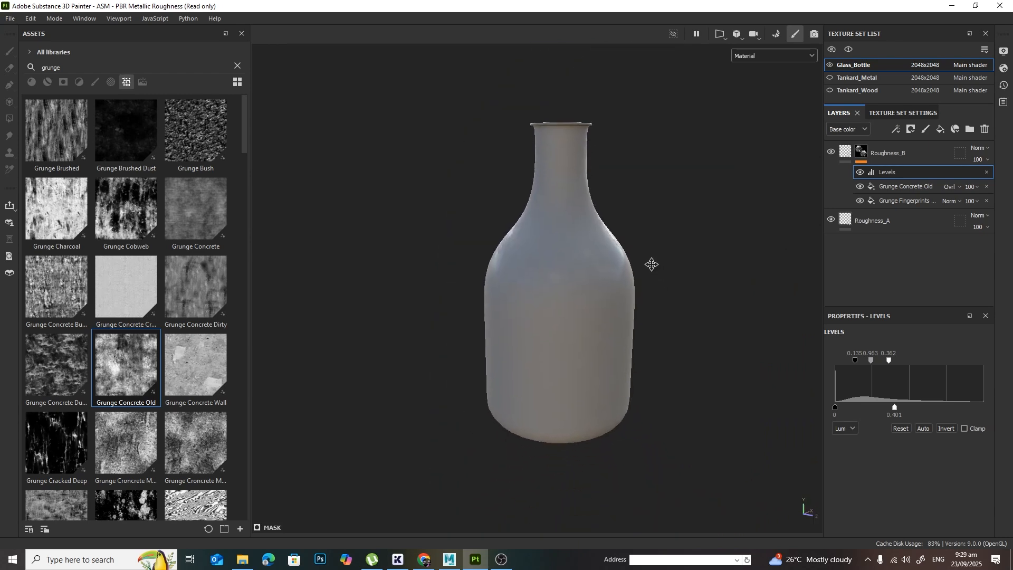
Step: Hide the Glass_Bottle texture set, show Tankard_Metal and Tankard_Wood, and look over the tankard from several angles
{"action": "left_click", "coordinate": [829, 64]}
{"action": "left_click", "coordinate": [830, 77]}
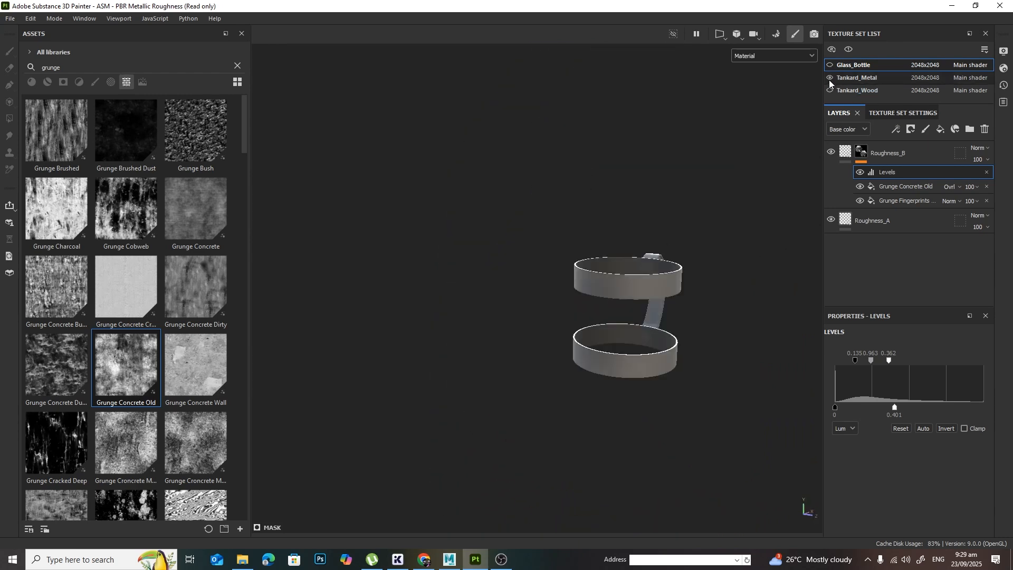
{"action": "left_click", "coordinate": [829, 91]}
{"action": "left_click_drag", "start_coordinate": [691, 326], "coordinate": [630, 317], "text": "alt"}
{"action": "middle_click_drag", "start_coordinate": [631, 317], "coordinate": [462, 319], "text": "alt"}
{"action": "right_click_drag", "start_coordinate": [470, 323], "coordinate": [686, 361], "text": "alt"}
{"action": "left_click_drag", "start_coordinate": [685, 361], "coordinate": [524, 306], "text": "alt"}
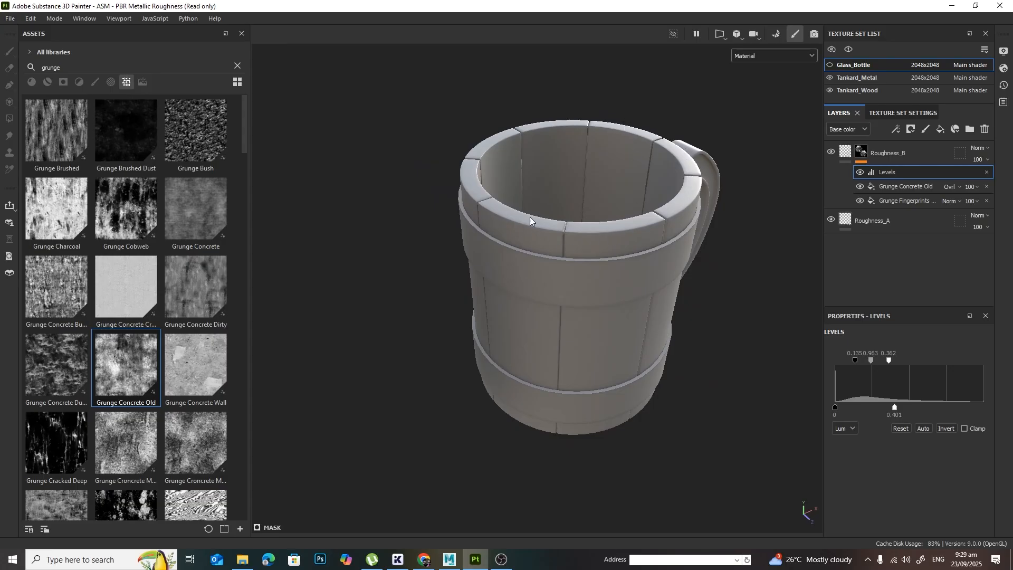
{"action": "left_click_drag", "start_coordinate": [621, 173], "coordinate": [655, 295], "text": "alt"}
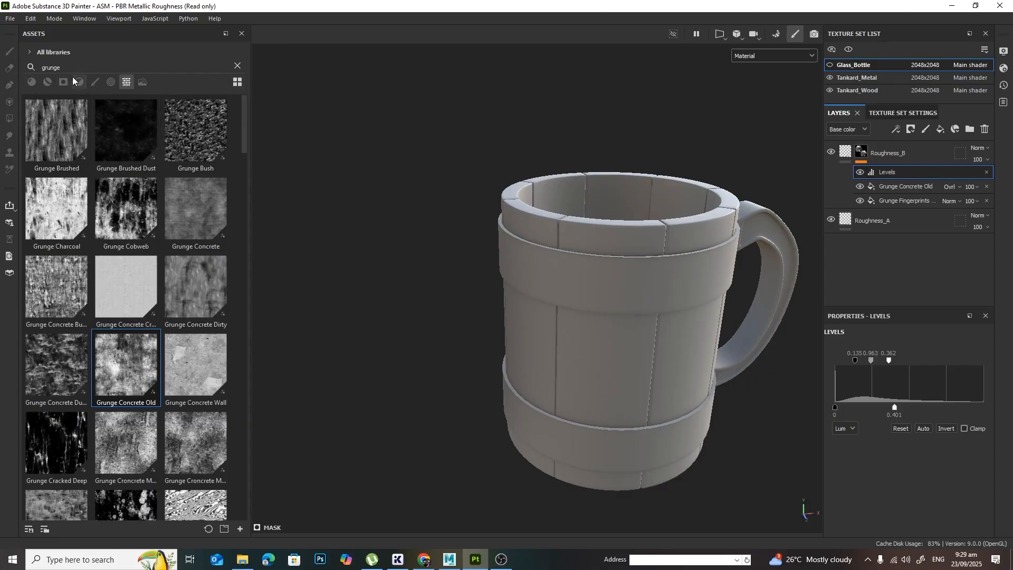
Step: Replace the grunge asset search with a smart material search for "wood" and preview the Wood Ship Hull Nordic and Wood Walnut materials
{"action": "double_click", "coordinate": [51, 67]}
{"action": "key", "text": "BackSpace"}
{"action": "left_click", "coordinate": [33, 82]}
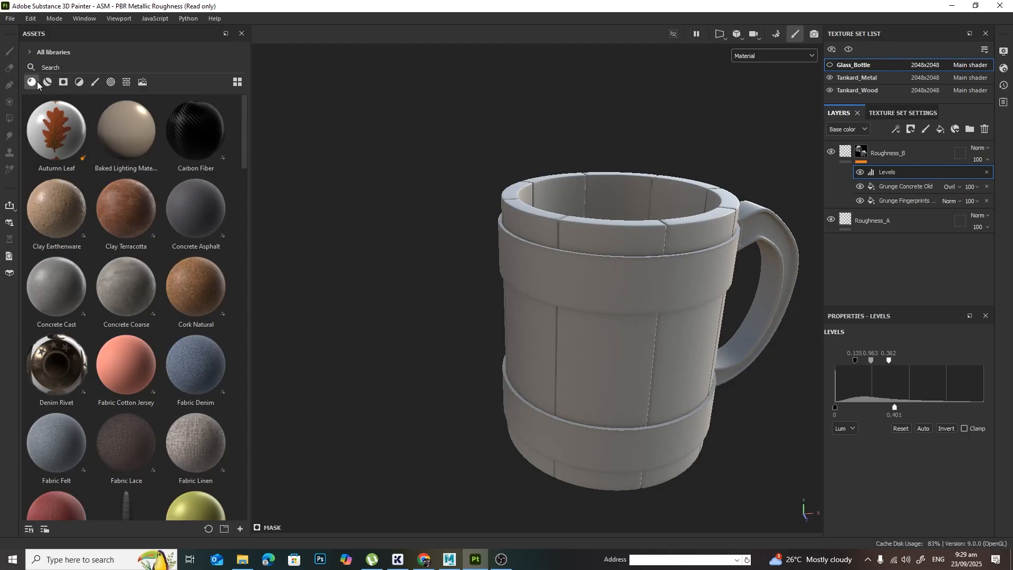
{"action": "left_click", "coordinate": [48, 82]}
{"action": "left_click", "coordinate": [133, 66]}
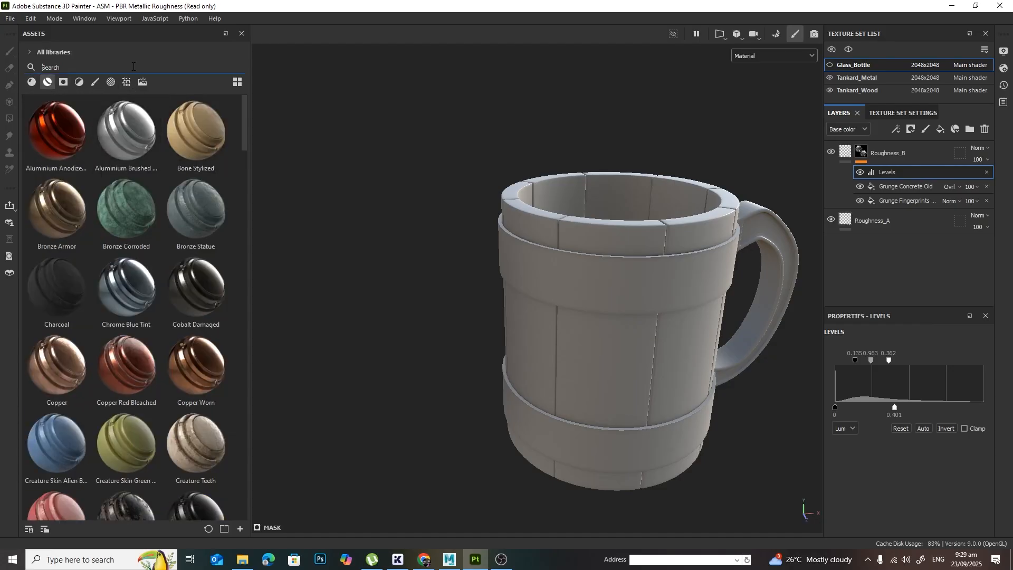
{"action": "type", "text": "wood"}
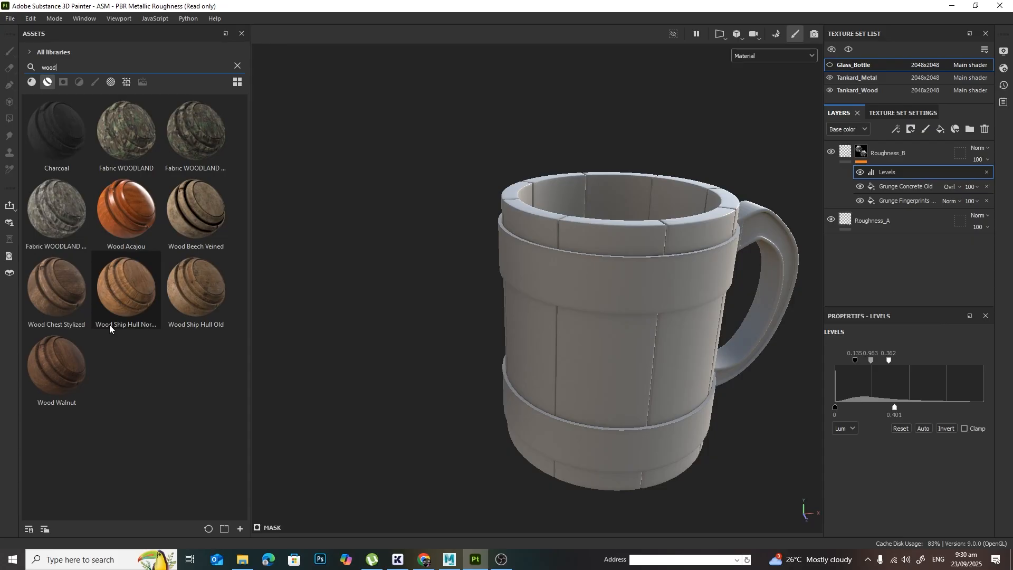
{"action": "mouse_move", "coordinate": [109, 324]}
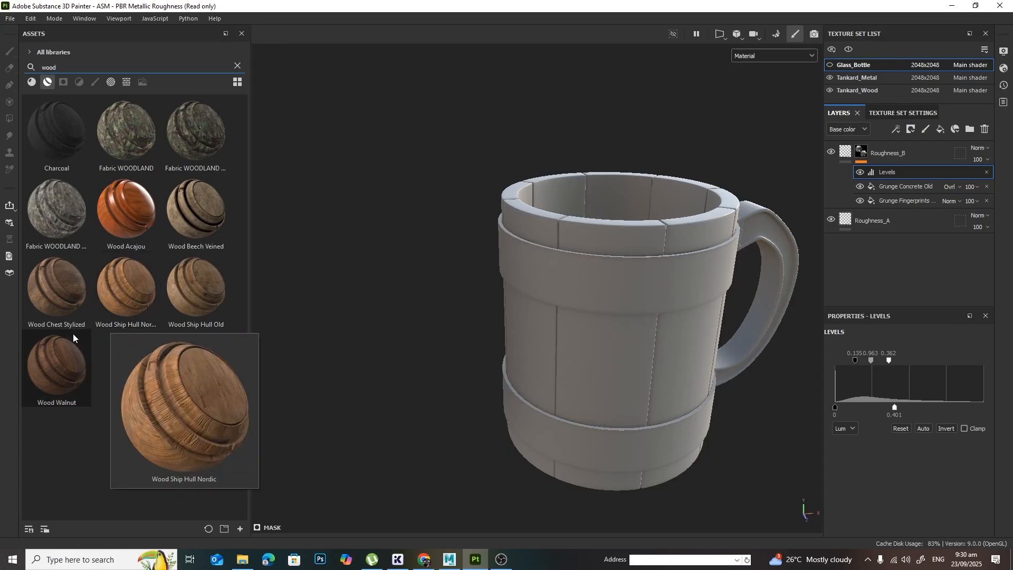
{"action": "mouse_move", "coordinate": [67, 346]}
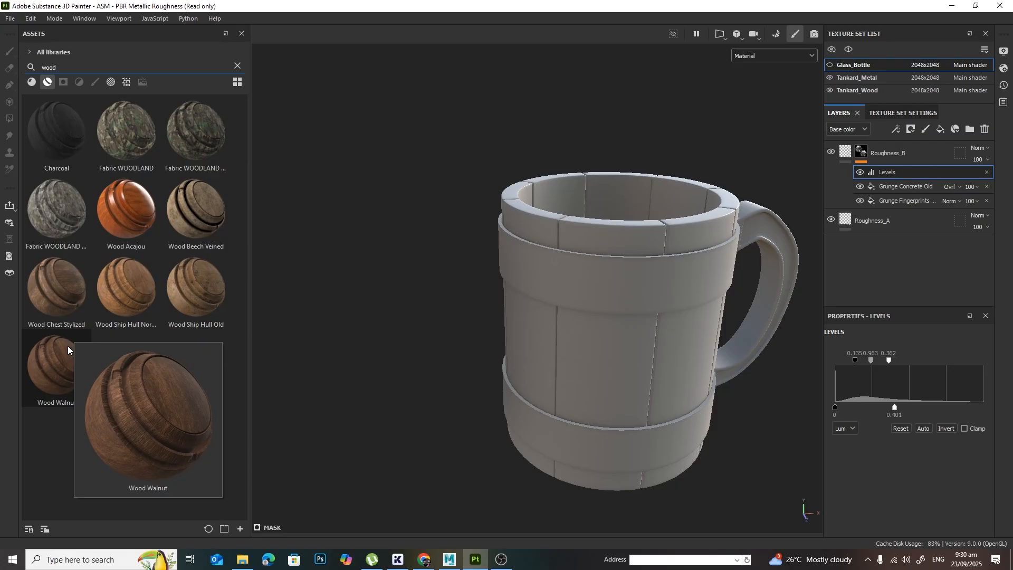
Step: Apply the Wood Walnut smart material to the Tankard_Wood texture set and view it on the tankard
{"action": "left_click", "coordinate": [865, 90]}
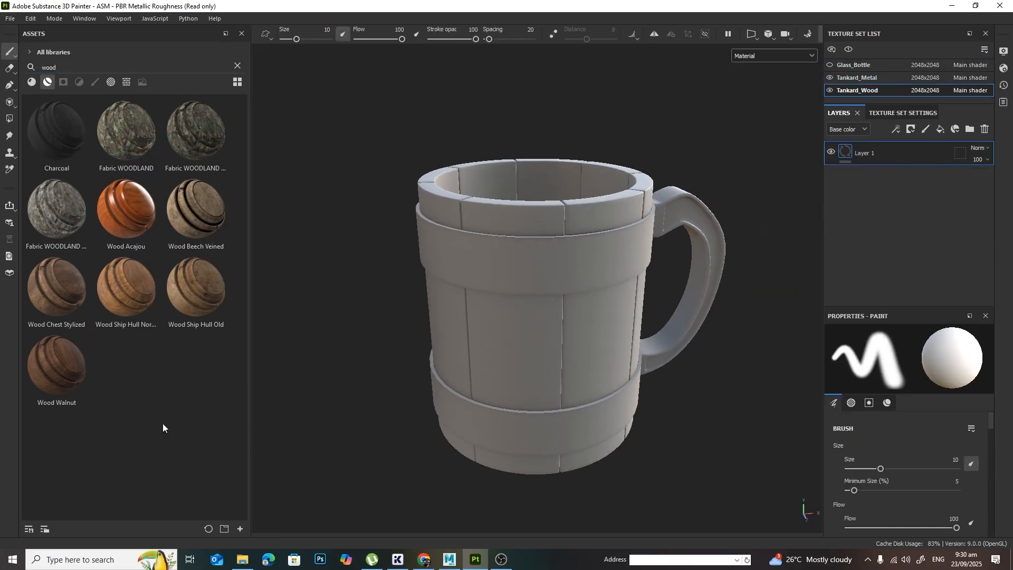
{"action": "left_click_drag", "start_coordinate": [56, 364], "coordinate": [891, 228]}
{"action": "left_click_drag", "start_coordinate": [647, 277], "coordinate": [600, 288], "text": "alt"}
{"action": "scroll", "coordinate": [711, 347], "scroll_direction": "up", "scroll_amount": 2}
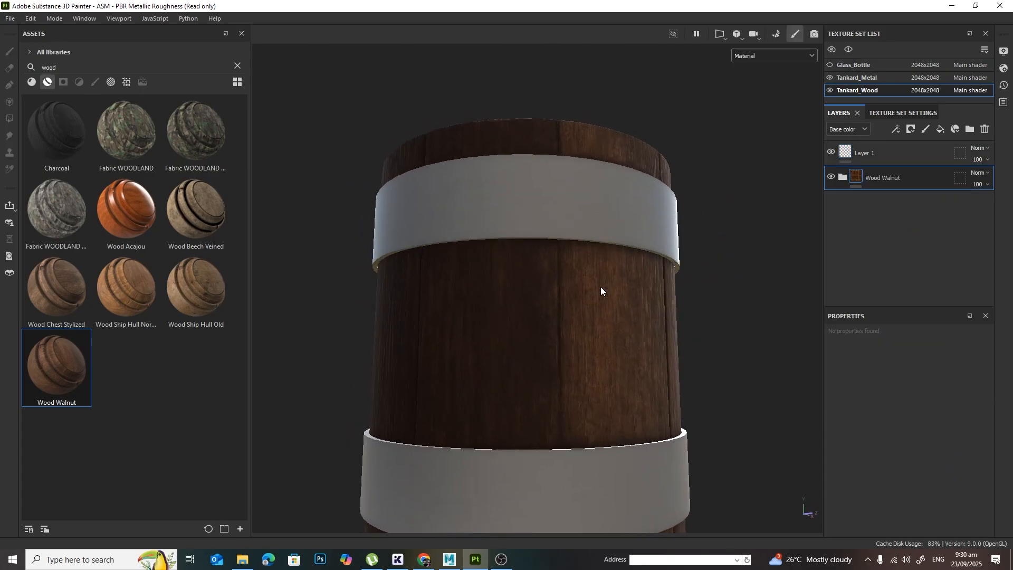
{"action": "left_click_drag", "start_coordinate": [602, 323], "coordinate": [681, 364], "text": "alt"}
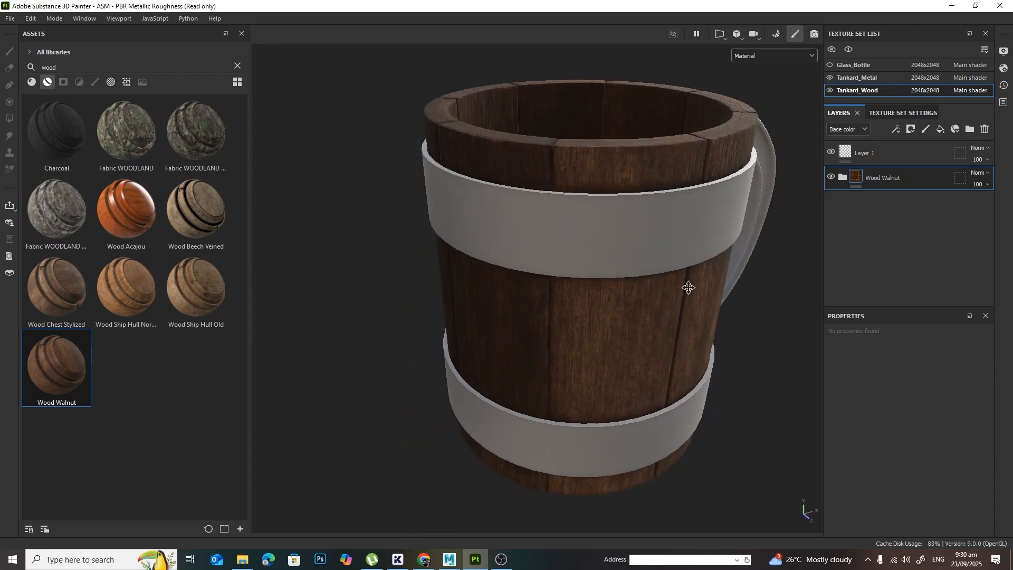
{"action": "left_click_drag", "start_coordinate": [688, 287], "coordinate": [649, 352], "text": "alt"}
Step: Delete the empty Layer 1 from Tankard_Wood and inspect the walnut grain around the tankard's rim and staves
{"action": "left_click", "coordinate": [897, 159]}
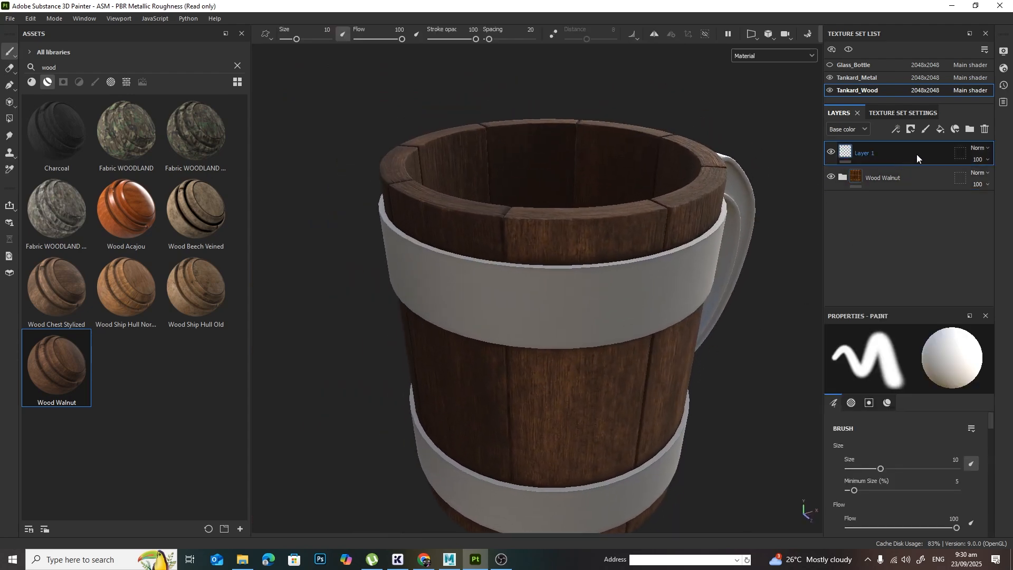
{"action": "left_click", "coordinate": [985, 128]}
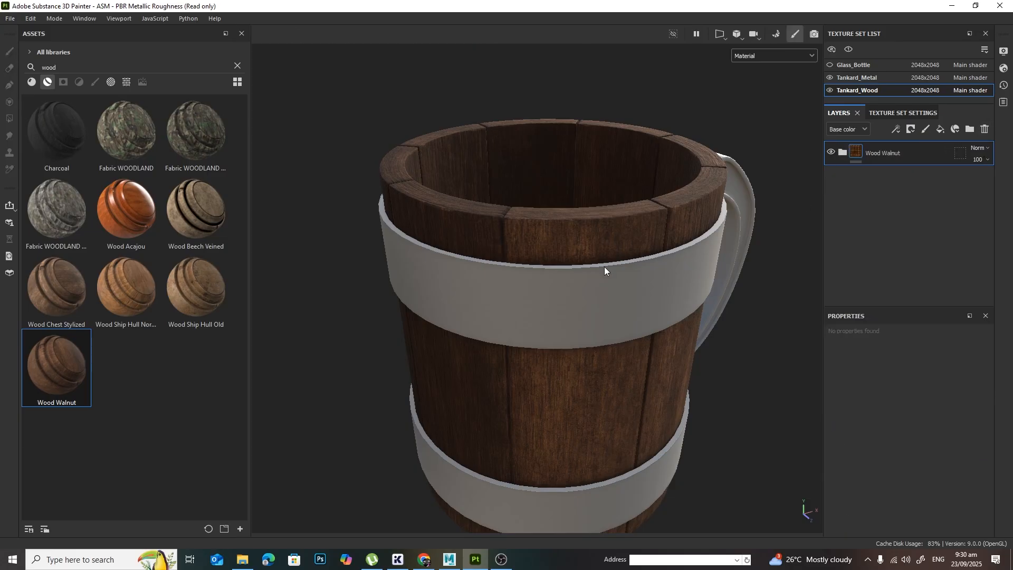
{"action": "left_click_drag", "start_coordinate": [605, 270], "coordinate": [649, 282], "text": "alt"}
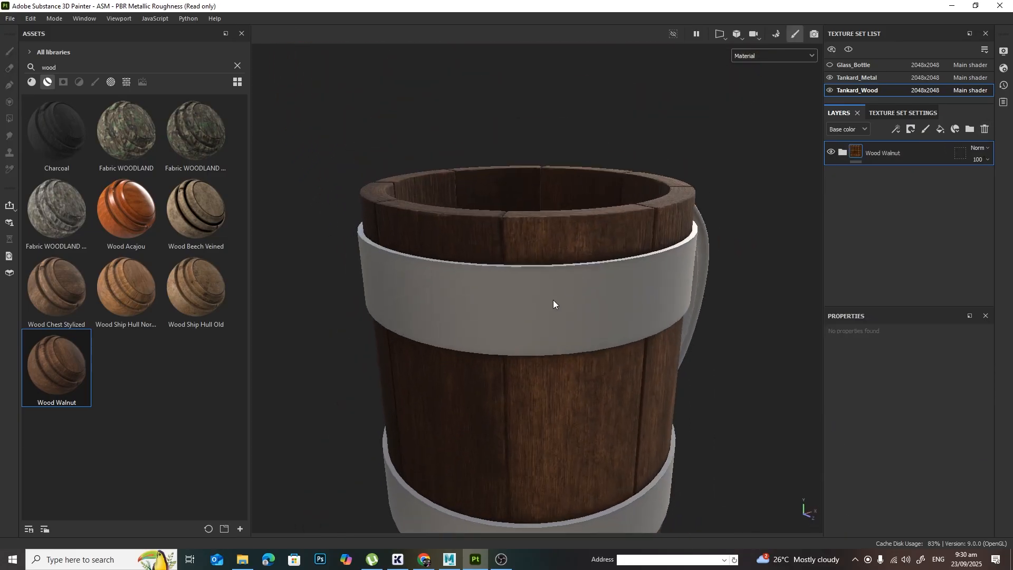
{"action": "right_click_drag", "start_coordinate": [554, 305], "coordinate": [852, 308], "text": "alt"}
{"action": "left_click_drag", "start_coordinate": [622, 330], "coordinate": [651, 340], "text": "alt"}
{"action": "middle_click_drag", "start_coordinate": [675, 323], "coordinate": [697, 329], "text": "alt"}
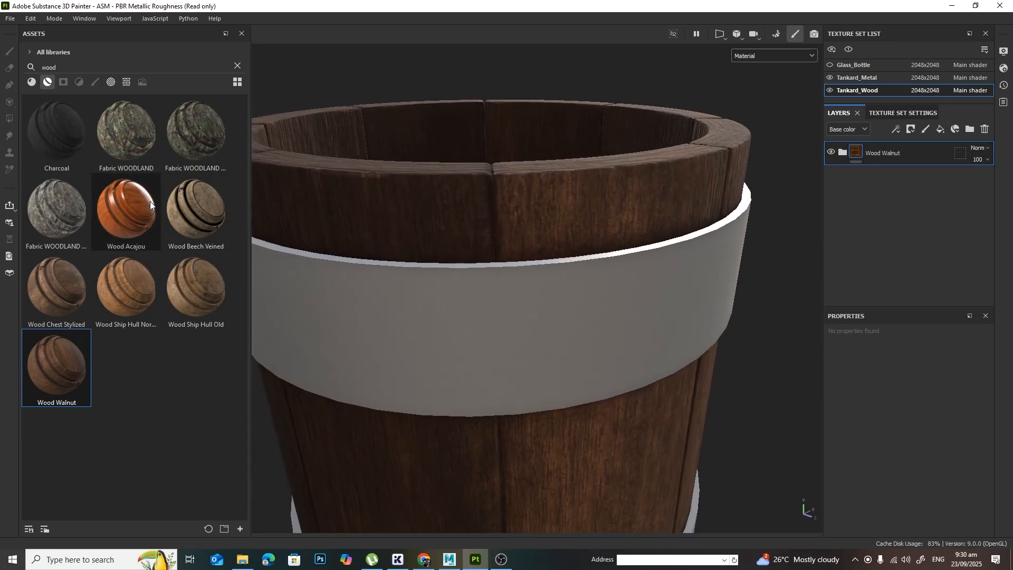
Step: Try brown 583E27 and olive 575727 as the base color of the Wood Walnut folder's Base layer, and restore the original color
{"action": "left_click", "coordinate": [842, 152]}
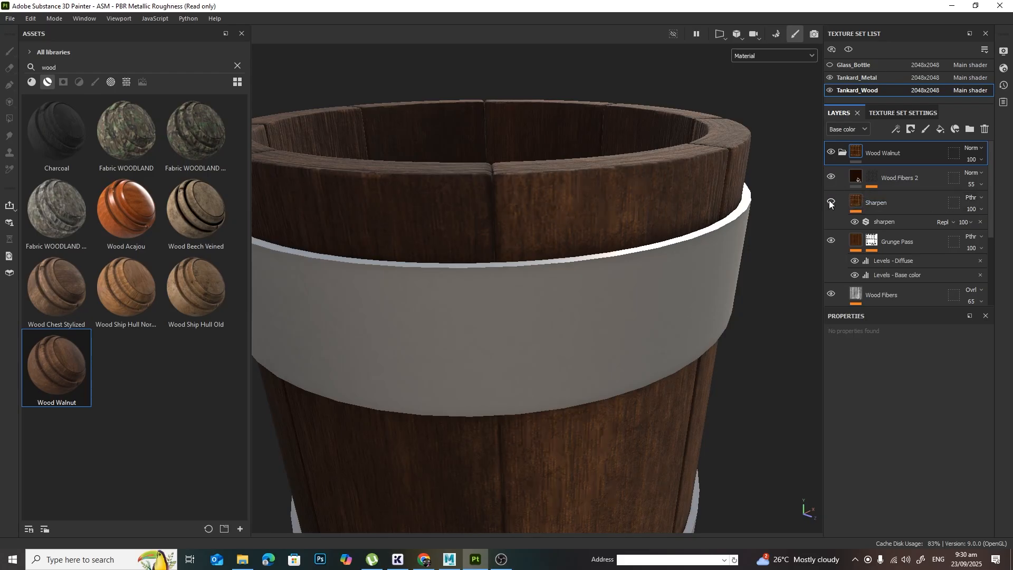
{"action": "scroll", "coordinate": [935, 217], "scroll_direction": "down", "scroll_amount": 3}
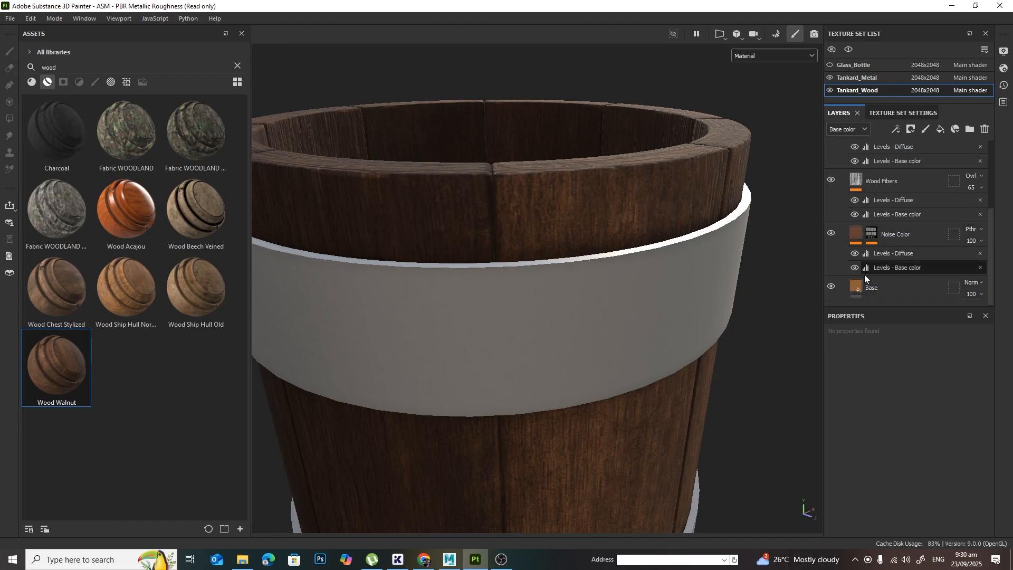
{"action": "left_click", "coordinate": [871, 289]}
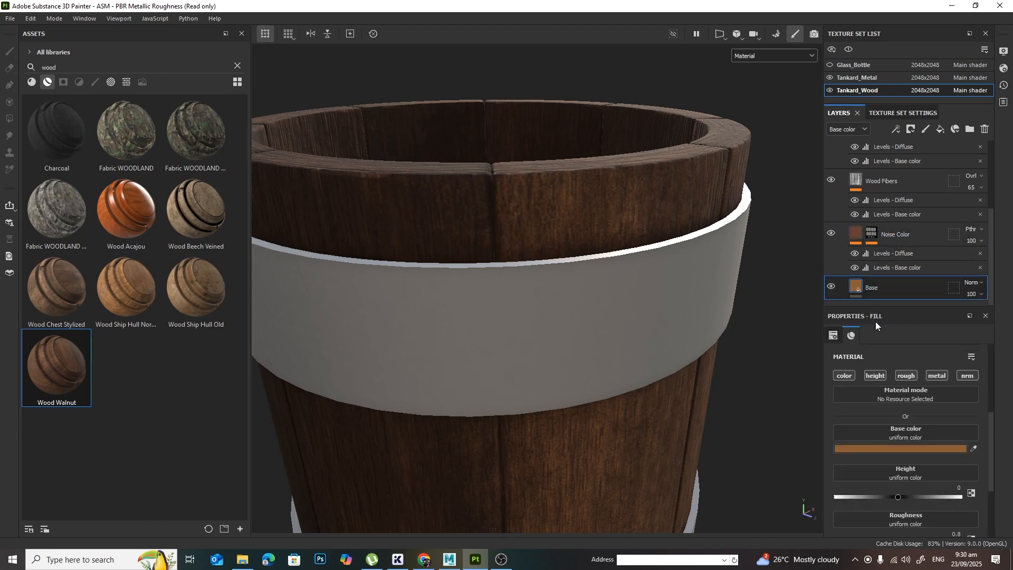
{"action": "left_click", "coordinate": [945, 449]}
{"action": "left_click", "coordinate": [884, 400]}
{"action": "left_click_drag", "start_coordinate": [885, 400], "coordinate": [869, 452]}
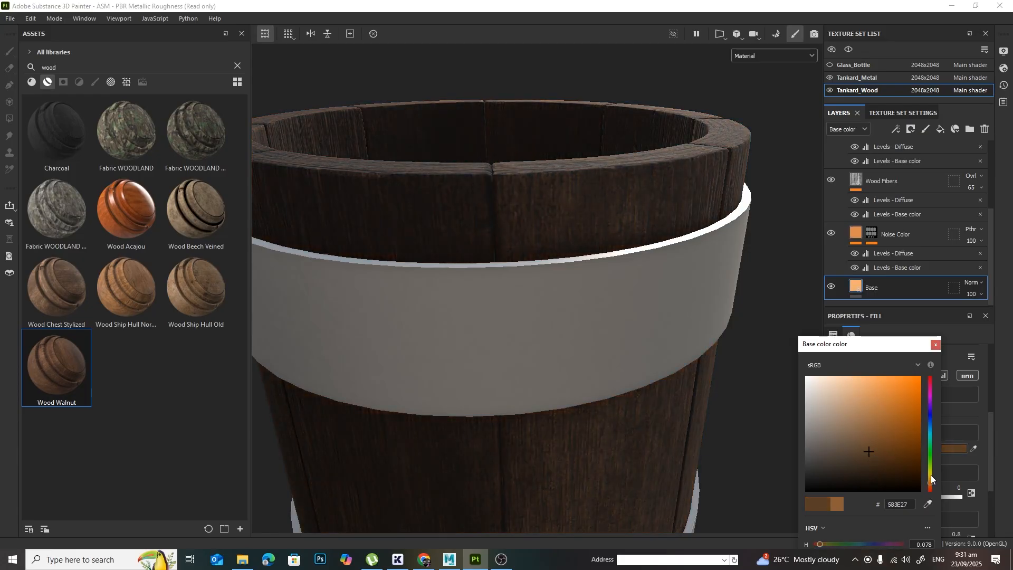
{"action": "mouse_move", "coordinate": [929, 481]}
{"action": "left_mouse_down"}
{"action": "mouse_move", "coordinate": [928, 445]}
{"action": "mouse_move", "coordinate": [928, 474]}
{"action": "left_mouse_up"}
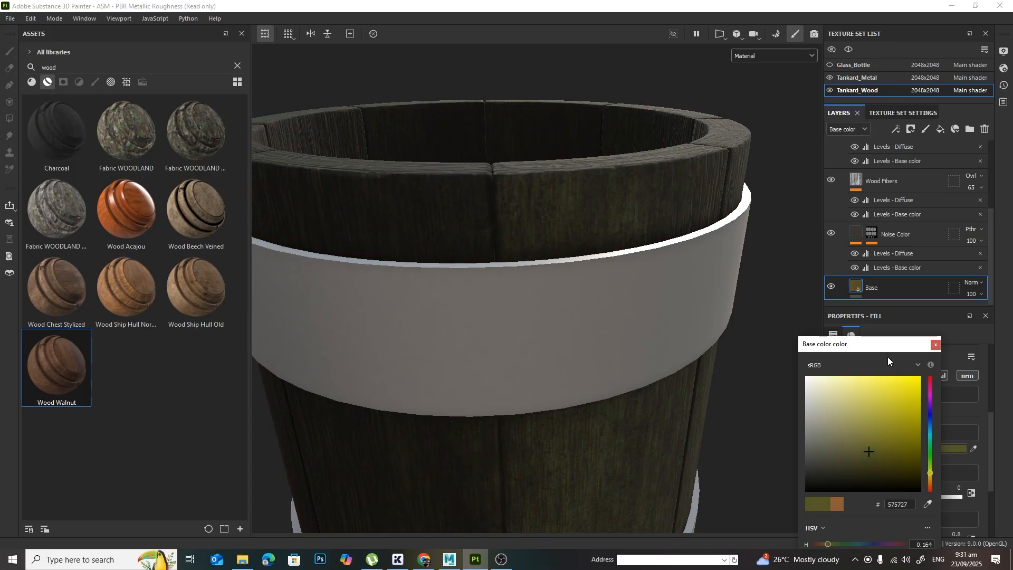
{"action": "left_click_drag", "start_coordinate": [887, 348], "coordinate": [856, 215]}
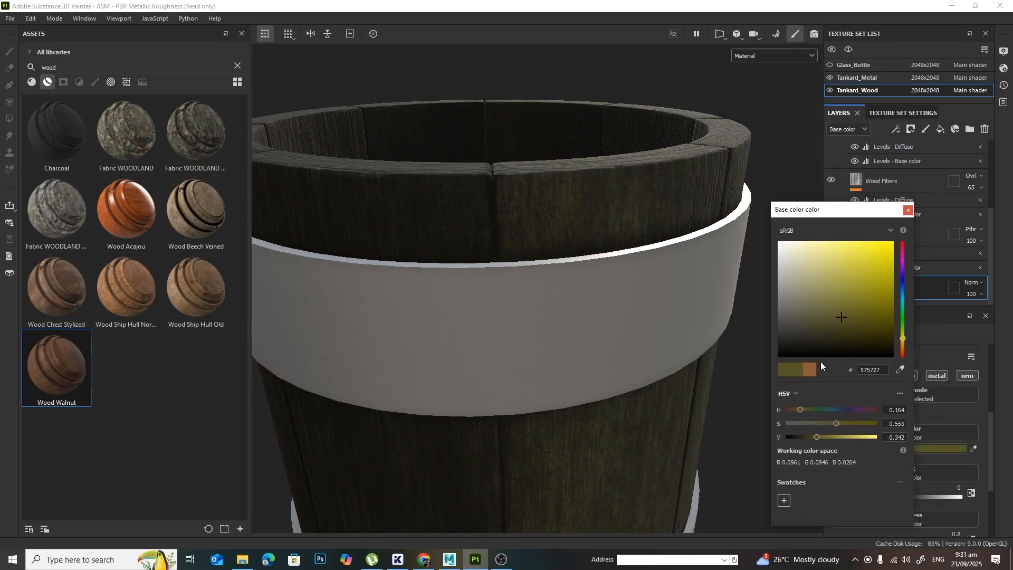
{"action": "left_click", "coordinate": [809, 371]}
{"action": "left_click", "coordinate": [907, 211]}
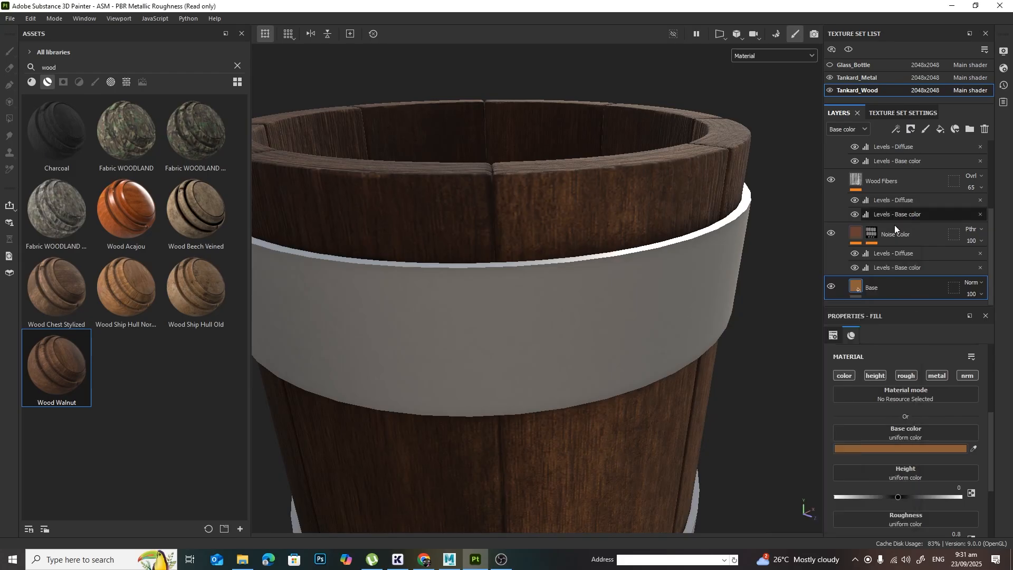
Step: Toggle the Wood Fibers layer's visibility to check its effect on the grain, and collapse the Wood Walnut folder
{"action": "left_click", "coordinate": [831, 179]}
{"action": "left_click_drag", "start_coordinate": [699, 331], "coordinate": [740, 307], "text": "alt"}
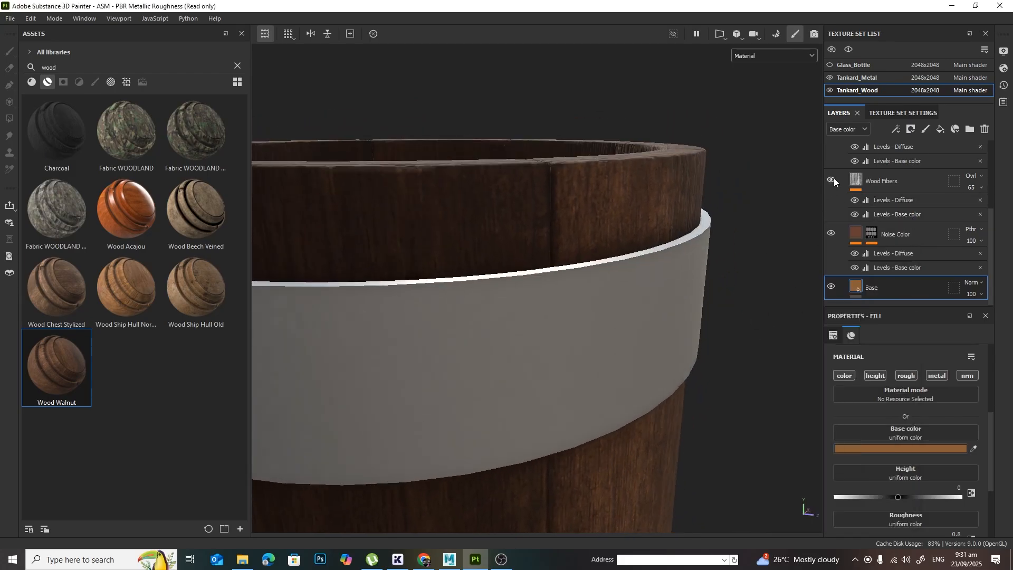
{"action": "scroll", "coordinate": [928, 238], "scroll_direction": "up", "scroll_amount": 4}
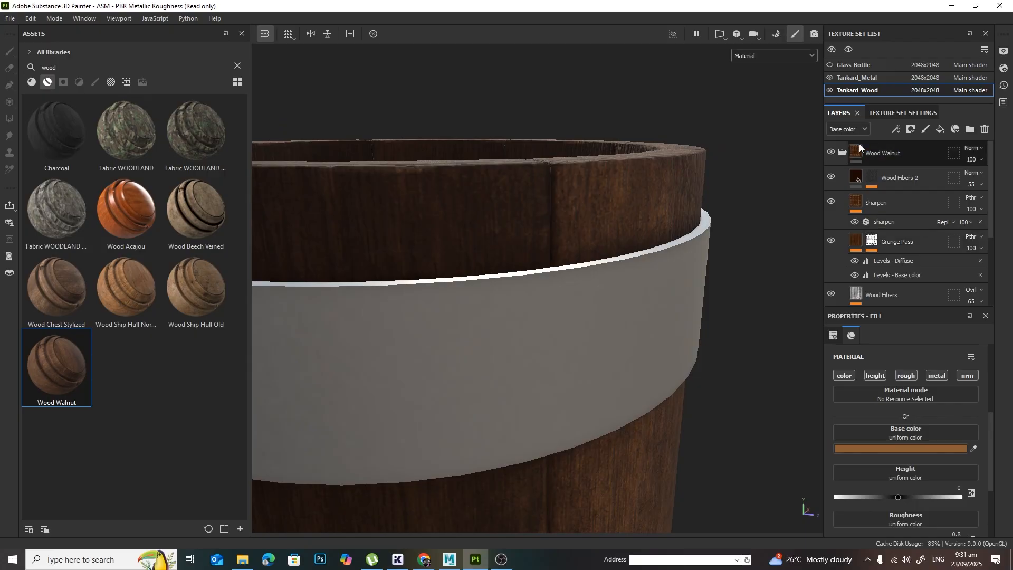
{"action": "left_click", "coordinate": [843, 151]}
Step: Examine the walnut finish on the tankard's staves and rim from several angles and distances
{"action": "left_click_drag", "start_coordinate": [705, 196], "coordinate": [697, 230], "text": "alt"}
{"action": "right_click_drag", "start_coordinate": [696, 230], "coordinate": [513, 228], "text": "alt"}
{"action": "middle_click_drag", "start_coordinate": [612, 251], "coordinate": [687, 275], "text": "alt"}
{"action": "left_click_drag", "start_coordinate": [602, 307], "coordinate": [638, 313], "text": "alt"}
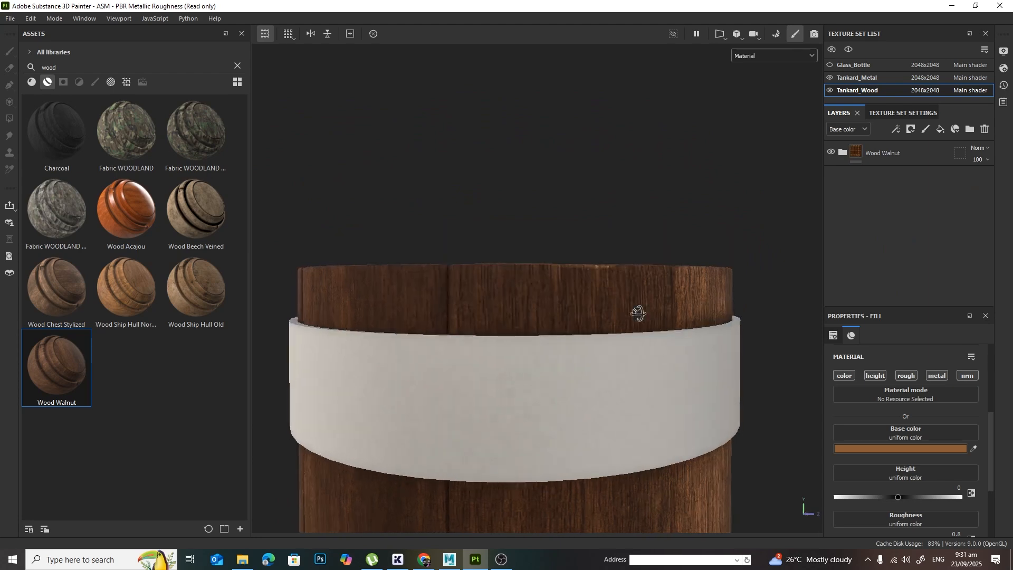
{"action": "middle_click_drag", "start_coordinate": [638, 314], "coordinate": [675, 148], "text": "alt"}
{"action": "middle_click_drag", "start_coordinate": [697, 250], "coordinate": [694, 220], "text": "alt"}
{"action": "right_click_drag", "start_coordinate": [694, 219], "coordinate": [577, 236], "text": "alt"}
{"action": "left_click_drag", "start_coordinate": [578, 256], "coordinate": [610, 291], "text": "alt"}
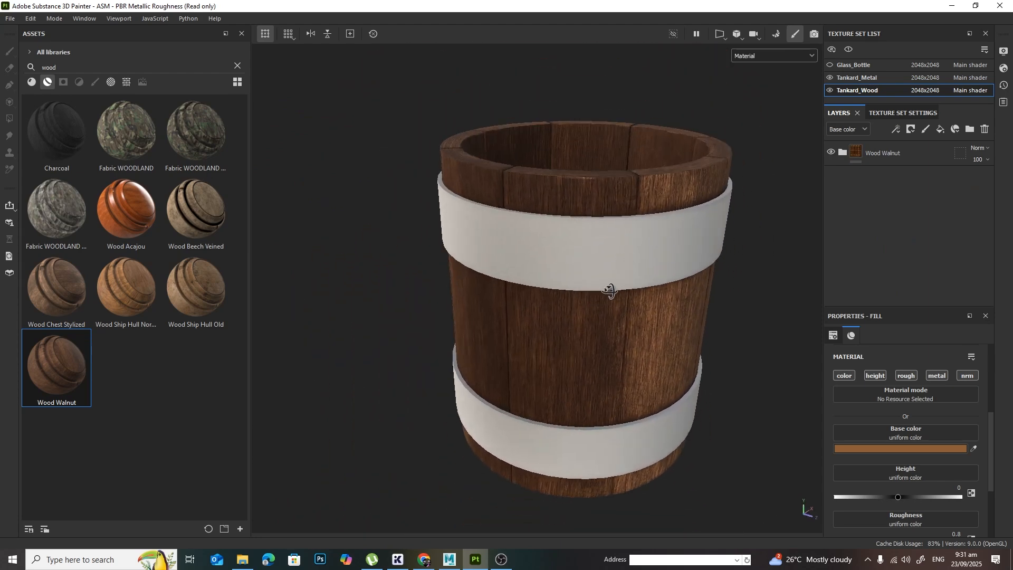
{"action": "middle_click_drag", "start_coordinate": [679, 210], "coordinate": [627, 273], "text": "alt"}
{"action": "right_click_drag", "start_coordinate": [627, 274], "coordinate": [792, 290], "text": "alt"}
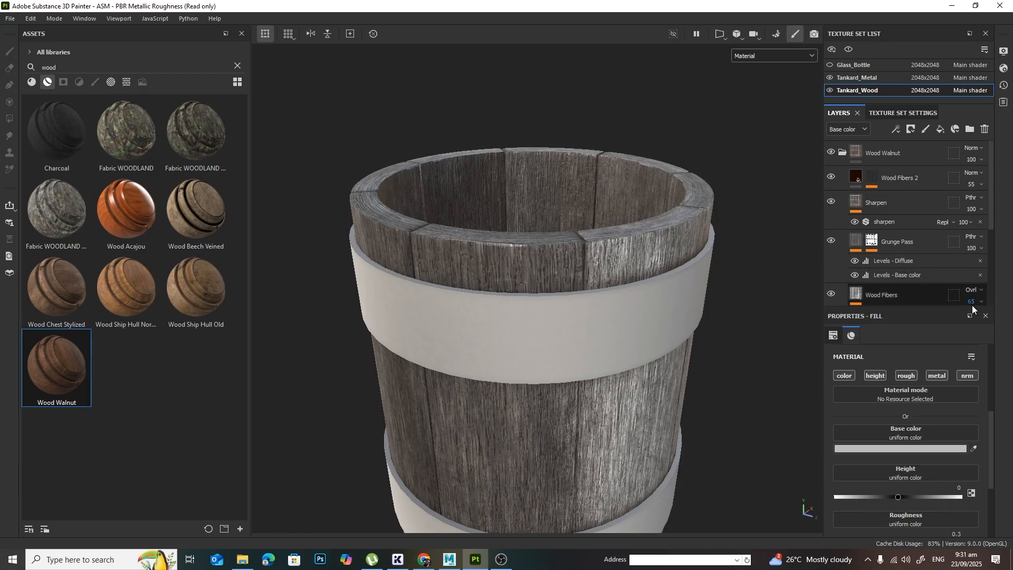
Step: Add a fill layer to Tankard_Wood and place it above the collapsed Wood Walnut folder in the layer stack
{"action": "left_click", "coordinate": [874, 177]}
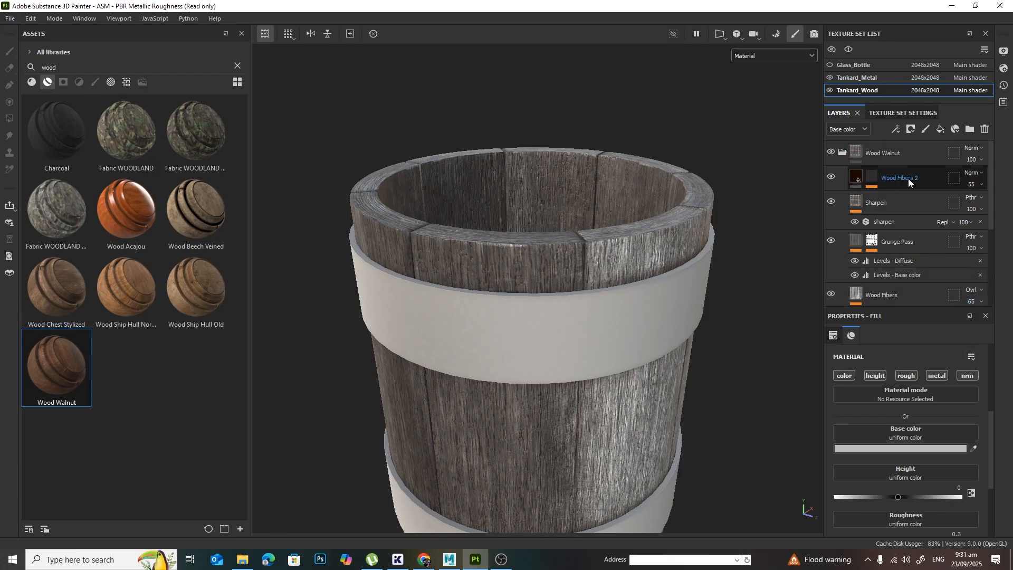
{"action": "left_click", "coordinate": [842, 153]}
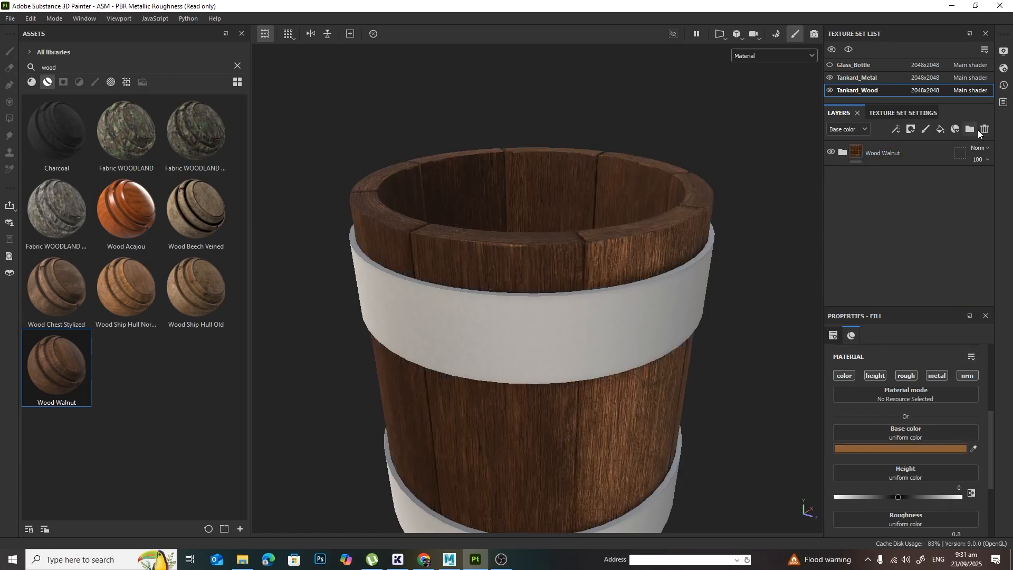
{"action": "left_click", "coordinate": [942, 130]}
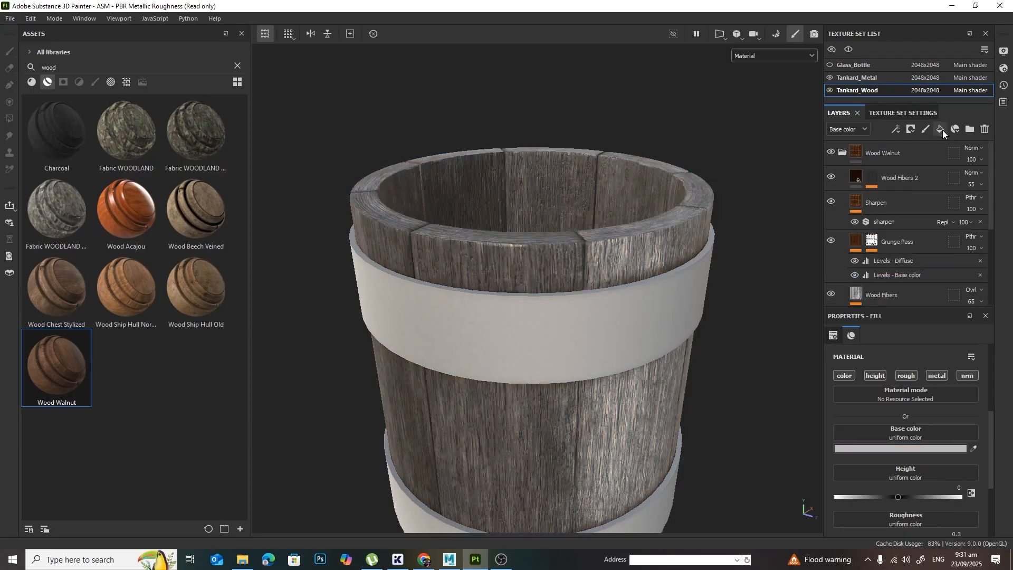
{"action": "left_click", "coordinate": [841, 153]}
{"action": "left_click", "coordinate": [842, 153]}
{"action": "scroll", "coordinate": [919, 284], "scroll_direction": "down", "scroll_amount": 4}
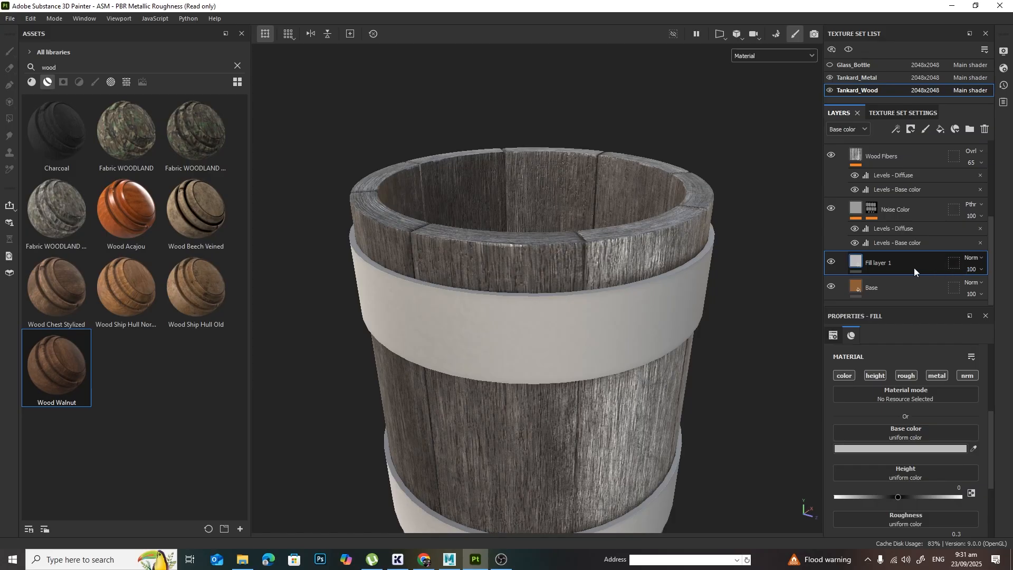
{"action": "left_click_drag", "start_coordinate": [914, 267], "coordinate": [898, 146]}
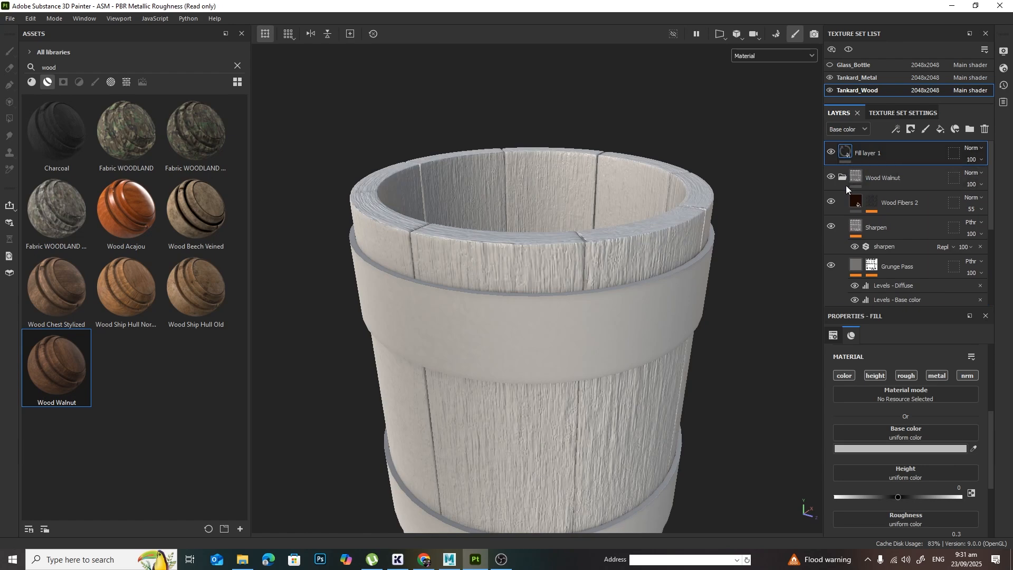
{"action": "left_click", "coordinate": [840, 176]}
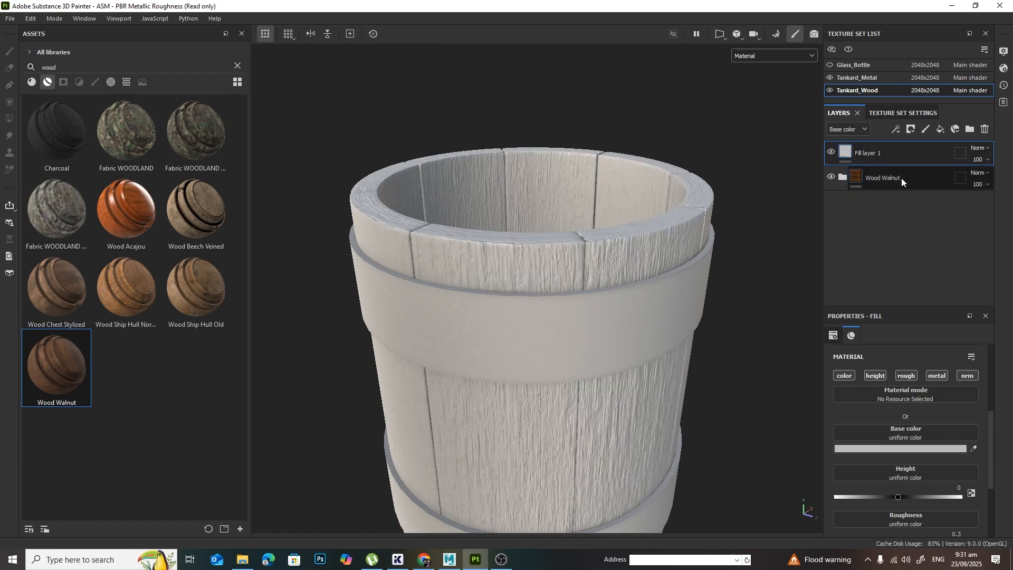
Step: Rename the fill layer above Wood Walnut as Dirt
{"action": "double_click", "coordinate": [874, 153]}
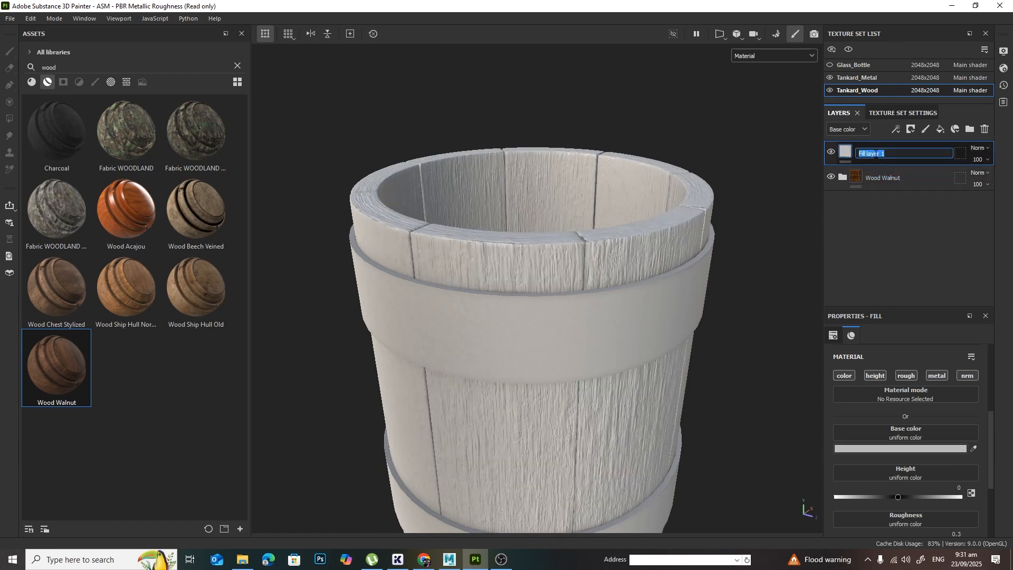
{"action": "type", "text": "Dirt"}
{"action": "key", "text": "Return"}
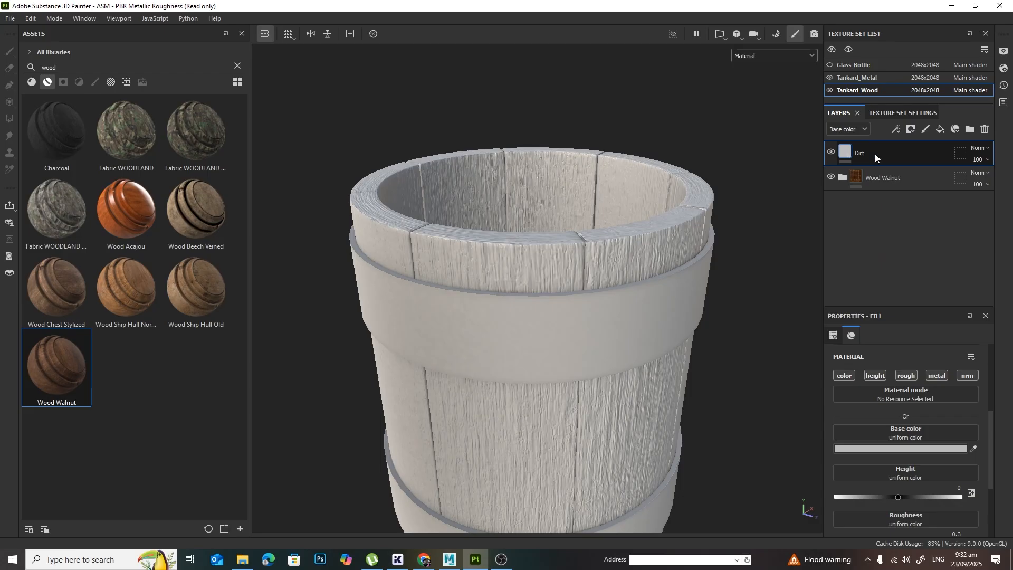
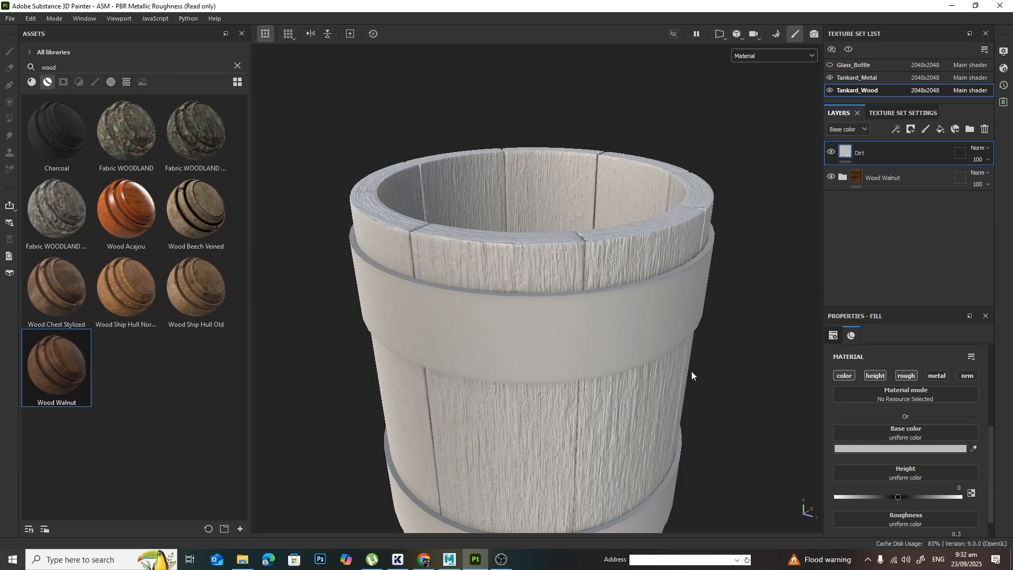
Step: Set the Dirt layer's base color to a very dark olive brown, hex 211E05
{"action": "left_click_drag", "start_coordinate": [692, 371], "coordinate": [794, 385], "text": "alt"}
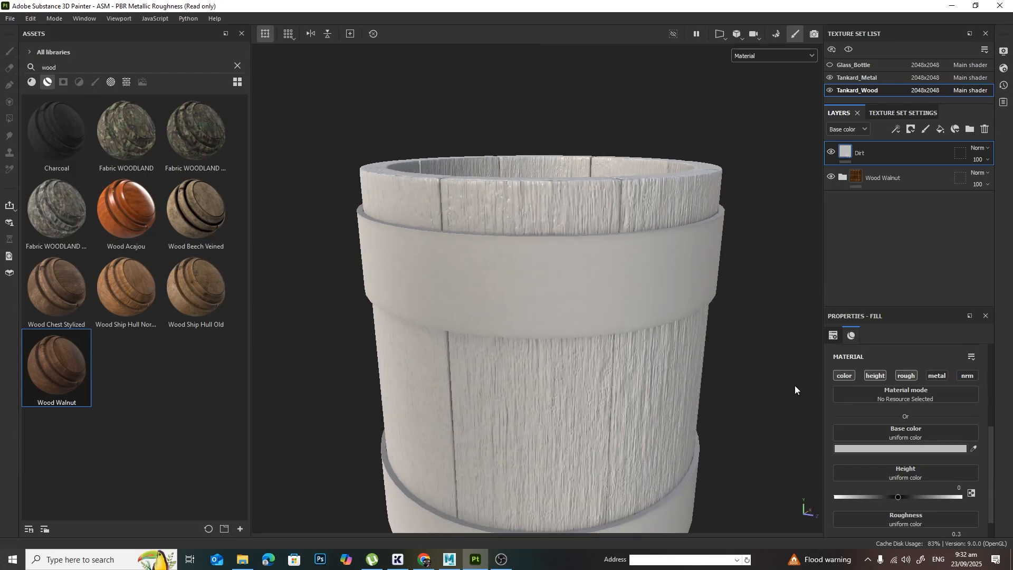
{"action": "left_click", "coordinate": [947, 449]}
{"action": "left_click_drag", "start_coordinate": [855, 338], "coordinate": [877, 341]}
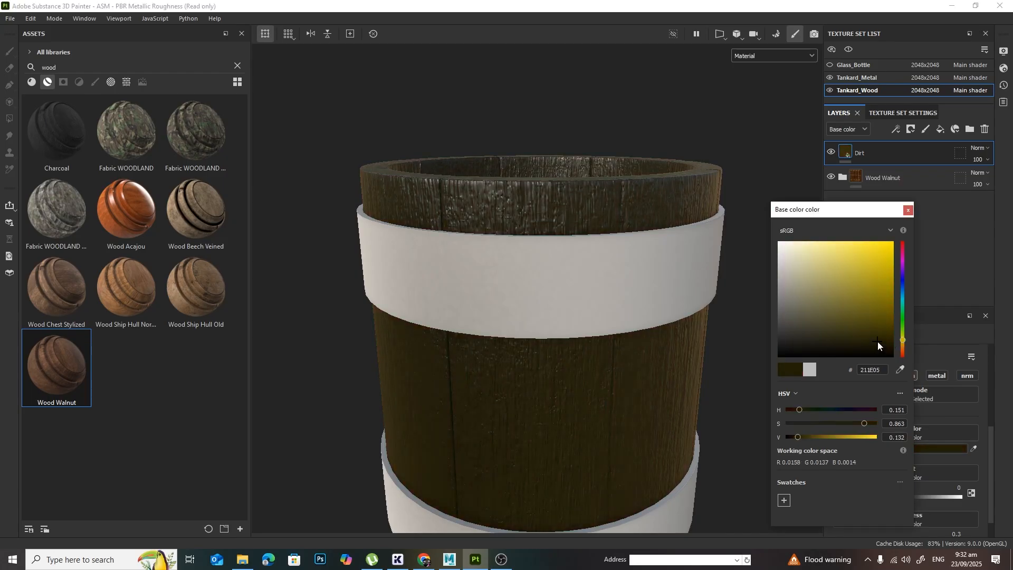
{"action": "left_click_drag", "start_coordinate": [602, 348], "coordinate": [694, 350], "text": "alt"}
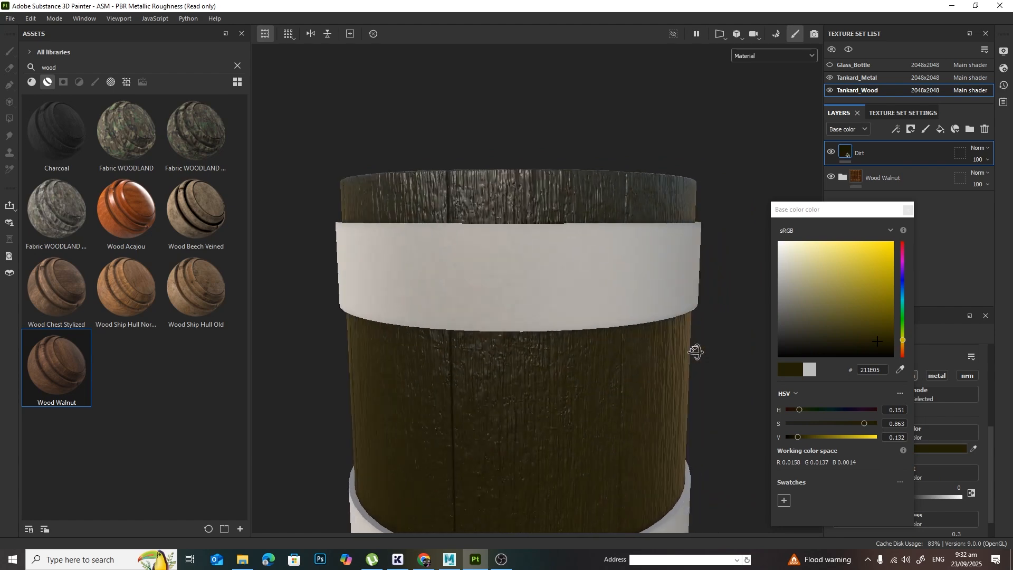
{"action": "left_click", "coordinate": [907, 210]}
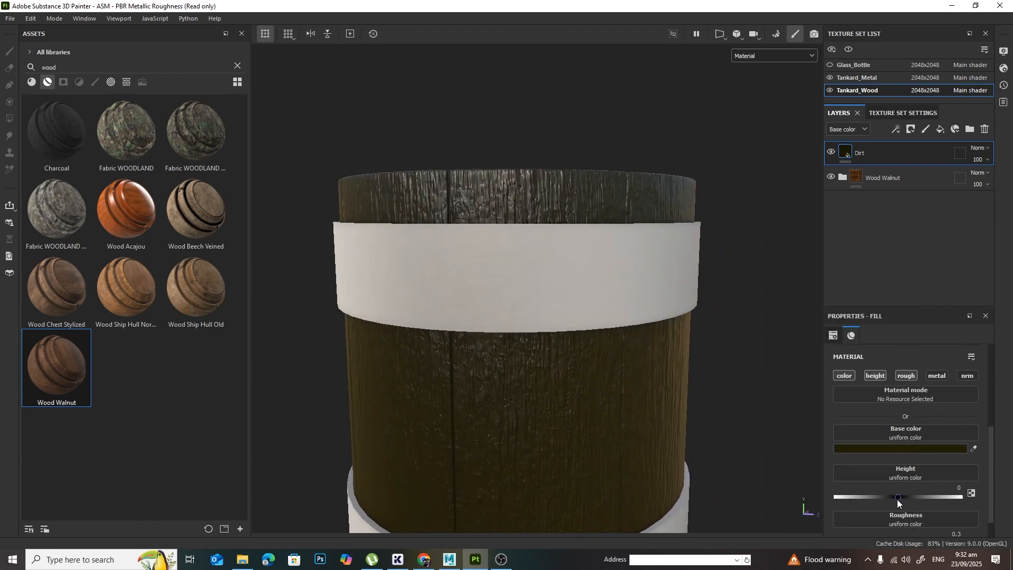
Step: Set the Dirt layer's height to 0.04
{"action": "left_click_drag", "start_coordinate": [897, 500], "coordinate": [900, 499]}
{"action": "left_click", "coordinate": [960, 487]}
{"action": "type", "text": ".04"}
{"action": "key", "text": "Return"}
Step: Raise the Dirt layer's roughness to about 0.59
{"action": "scroll", "coordinate": [955, 429], "scroll_direction": "down", "scroll_amount": 1}
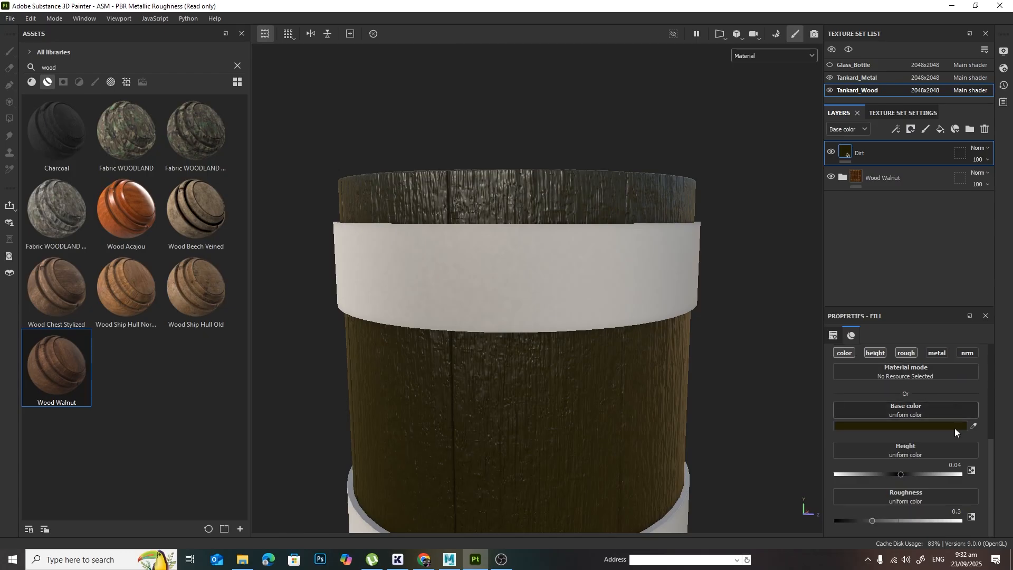
{"action": "left_click_drag", "start_coordinate": [759, 400], "coordinate": [770, 435], "text": "alt"}
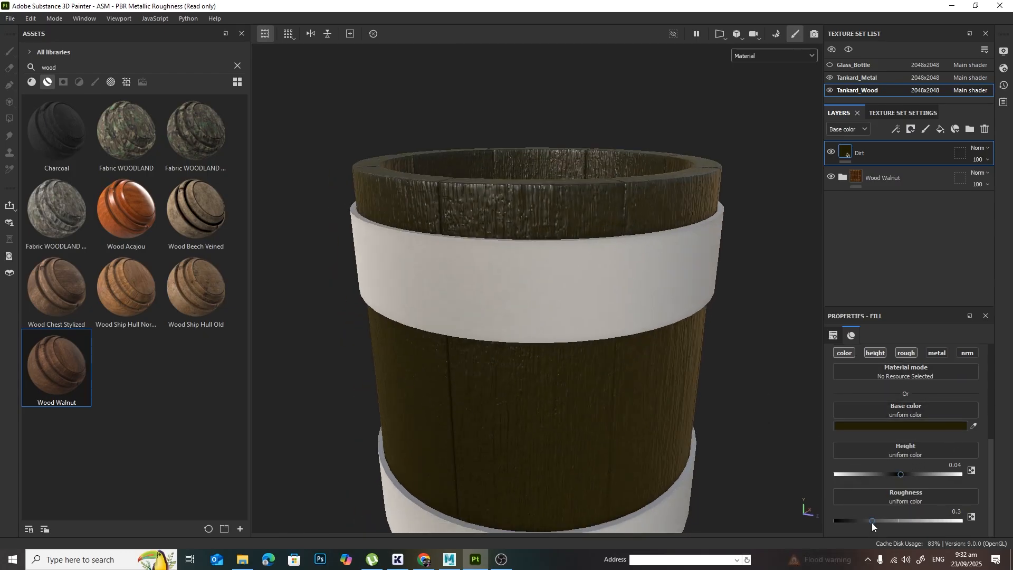
{"action": "left_click_drag", "start_coordinate": [872, 522], "coordinate": [907, 521]}
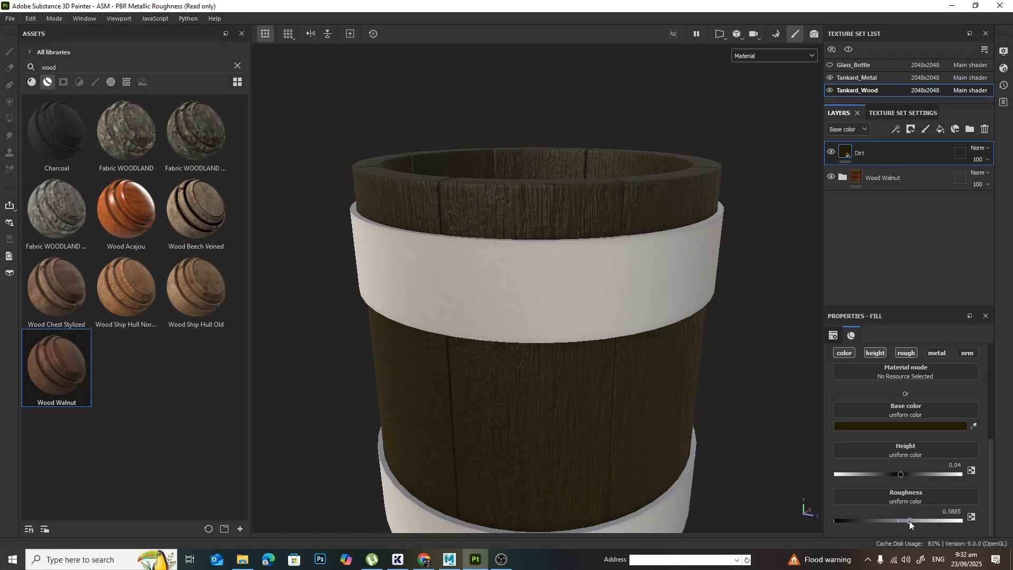
{"action": "scroll", "coordinate": [680, 294], "scroll_direction": "up", "scroll_amount": 2}
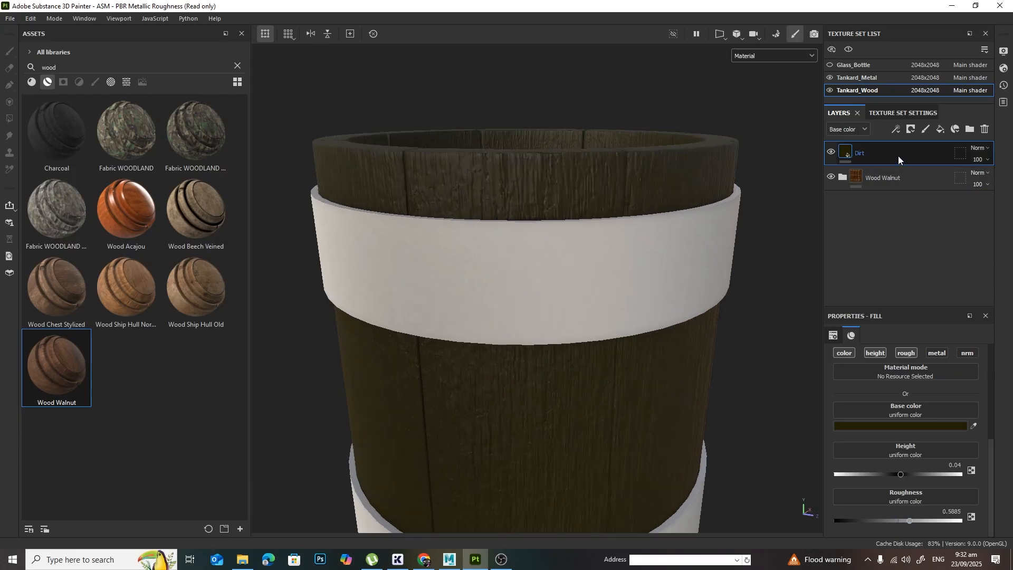
Step: Add a black mask to the Dirt layer and put a fill effect on that mask
{"action": "left_click", "coordinate": [910, 130]}
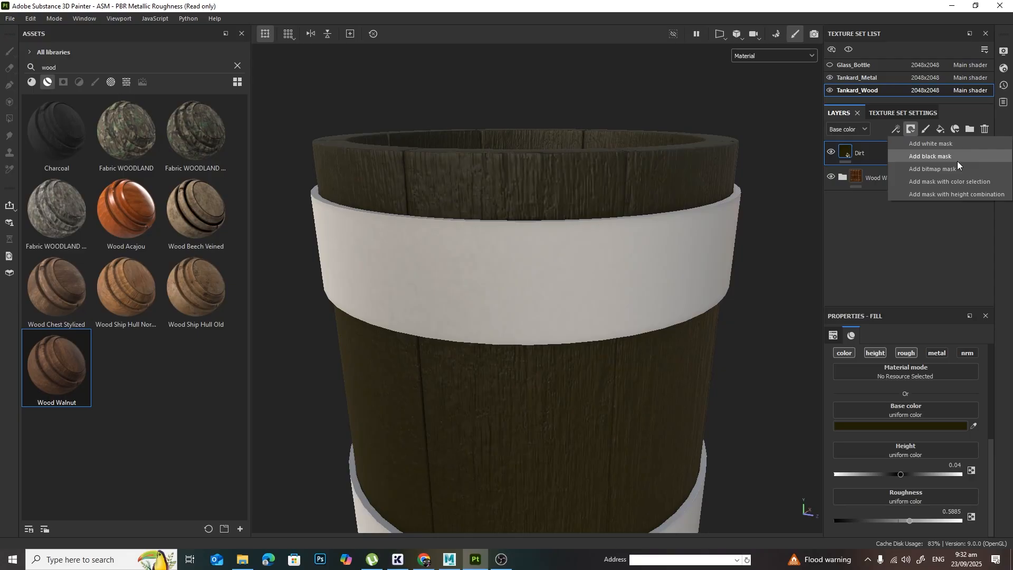
{"action": "left_click", "coordinate": [944, 156]}
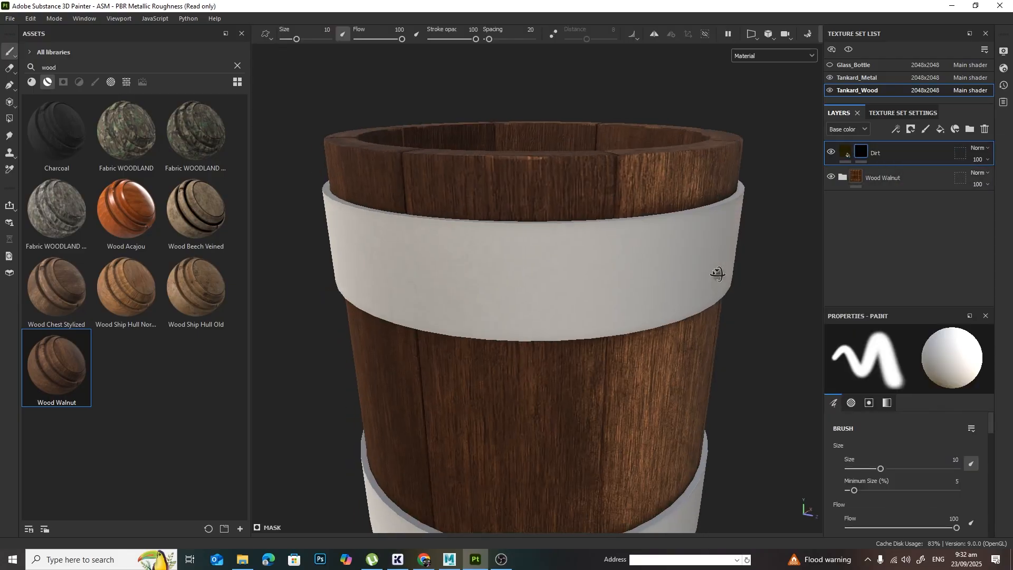
{"action": "left_click_drag", "start_coordinate": [717, 274], "coordinate": [723, 290], "text": "alt"}
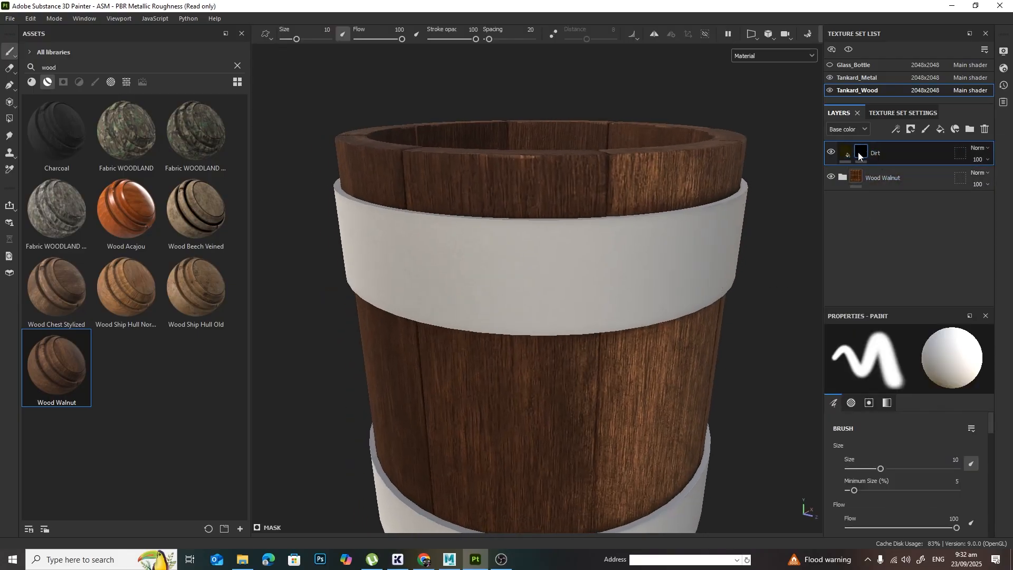
{"action": "left_click", "coordinate": [897, 130]}
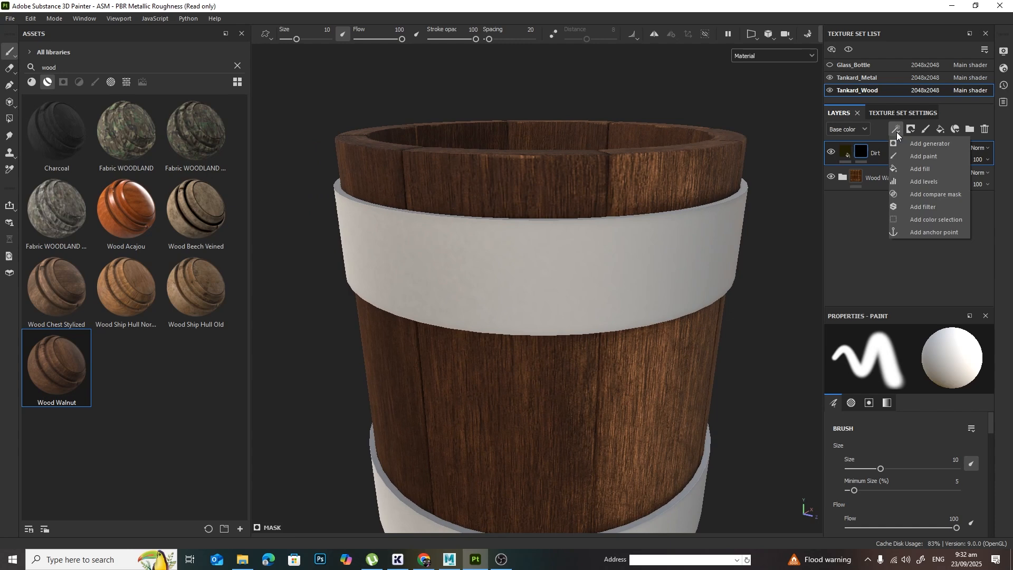
{"action": "left_click", "coordinate": [938, 166]}
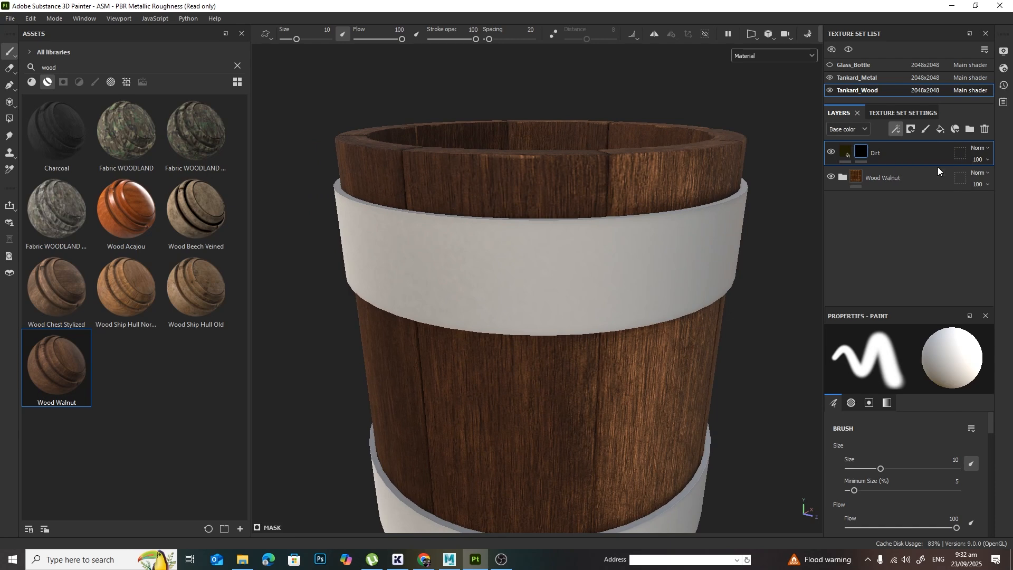
Step: Search the texture assets for dirt and assign Grunge Dirt Splats to the mask fill's grayscale channel
{"action": "double_click", "coordinate": [78, 68]}
{"action": "type", "text": "dirt"}
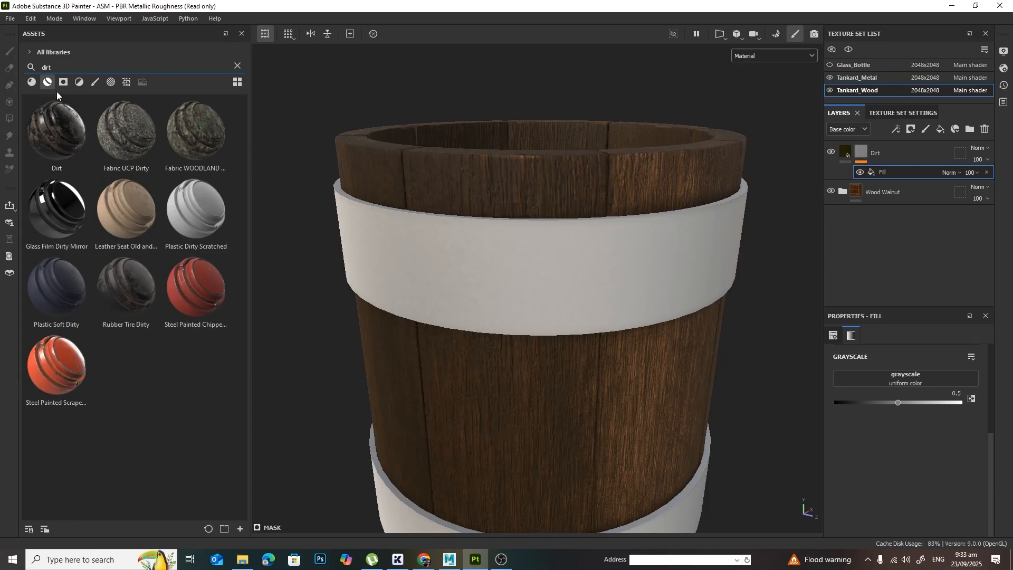
{"action": "left_click", "coordinate": [121, 84]}
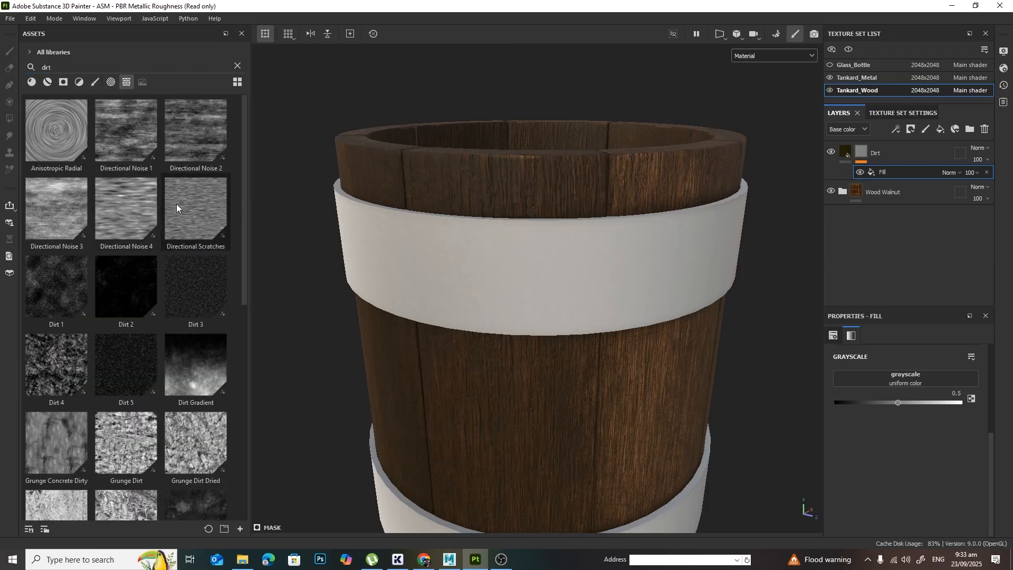
{"action": "scroll", "coordinate": [196, 205], "scroll_direction": "down", "scroll_amount": 5}
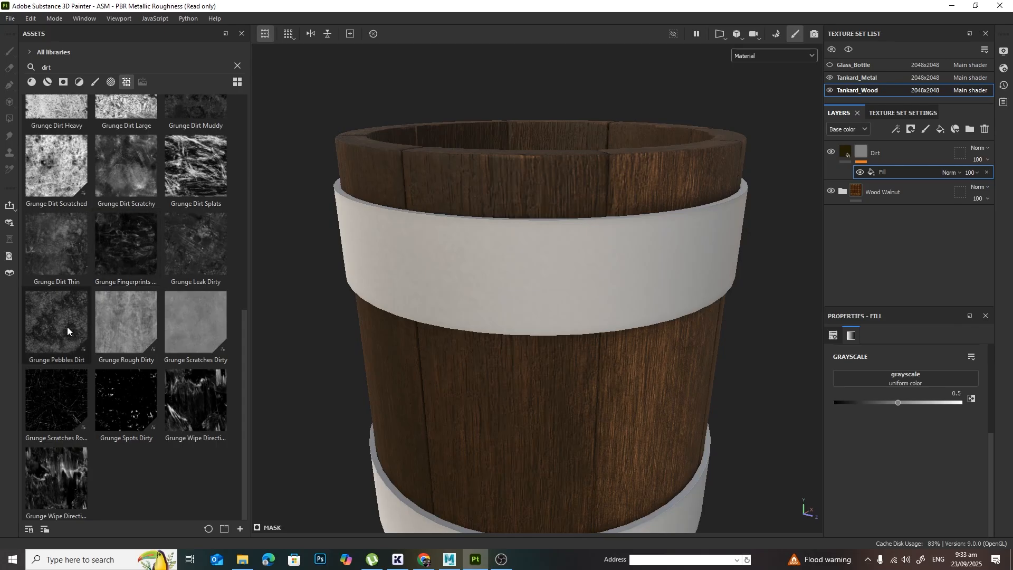
{"action": "mouse_move", "coordinate": [75, 324]}
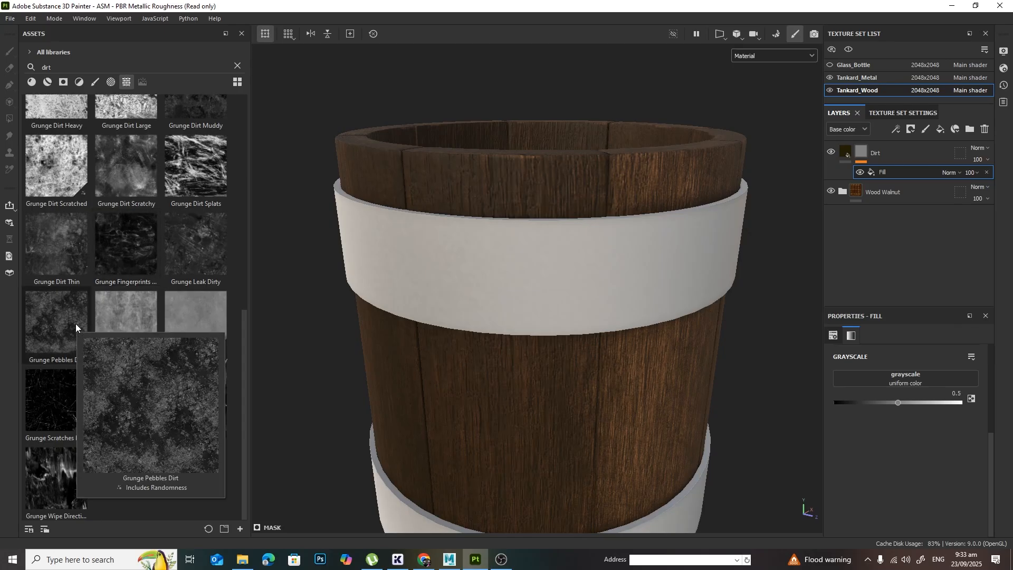
{"action": "mouse_move", "coordinate": [191, 191]}
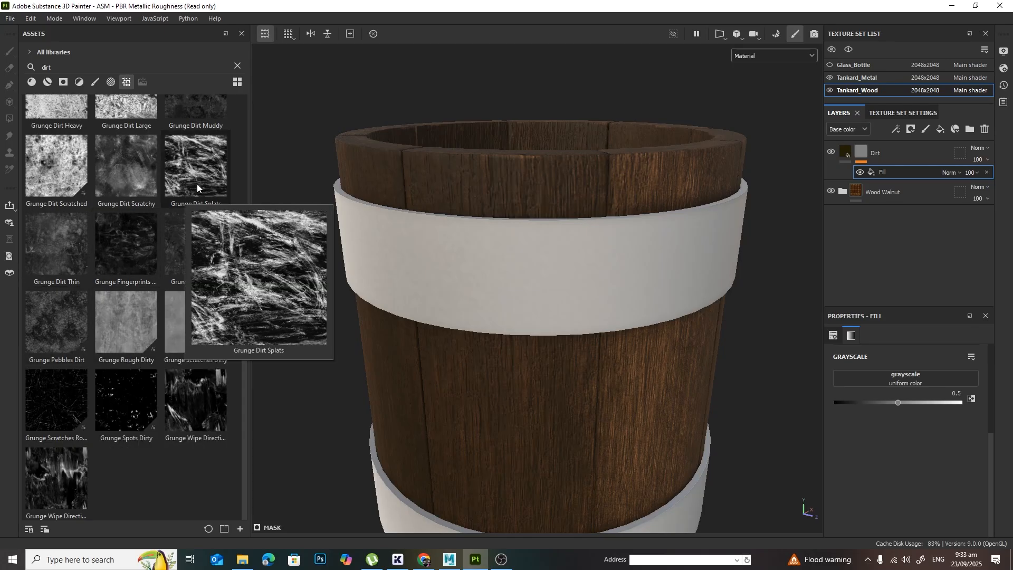
{"action": "left_click_drag", "start_coordinate": [195, 175], "coordinate": [871, 376]}
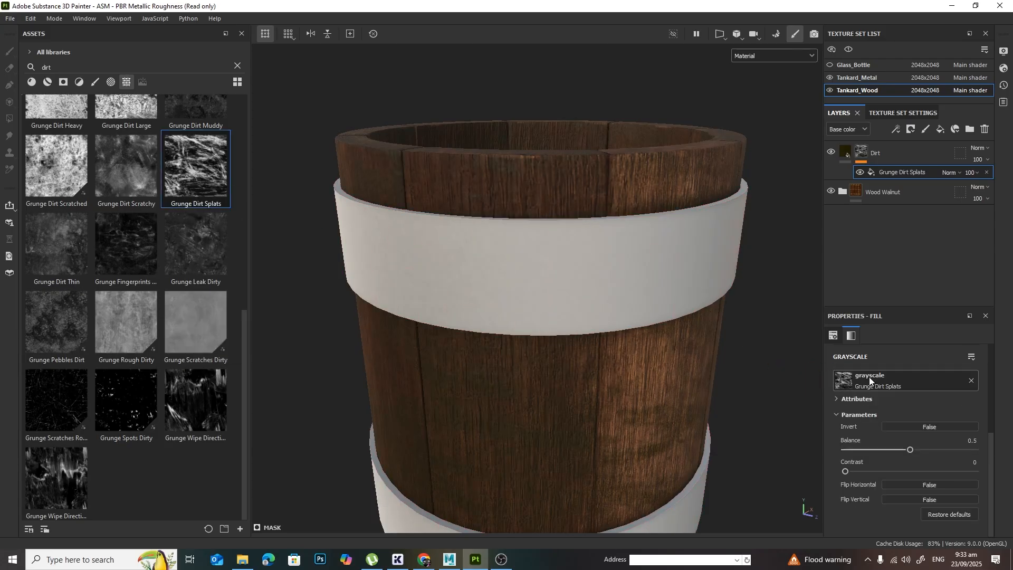
Step: Lighten the Dirt layer's base color to a dark olive, hex 363105
{"action": "left_click_drag", "start_coordinate": [678, 388], "coordinate": [627, 343], "text": "alt"}
{"action": "middle_click_drag", "start_coordinate": [663, 426], "coordinate": [623, 390], "text": "alt"}
{"action": "left_click_drag", "start_coordinate": [623, 389], "coordinate": [606, 392], "text": "alt"}
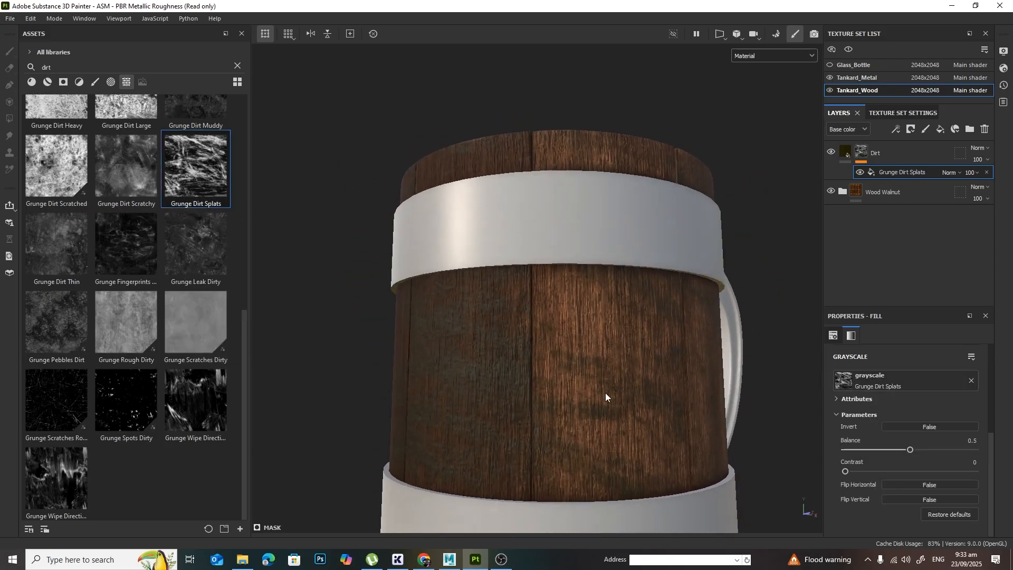
{"action": "right_click_drag", "start_coordinate": [605, 392], "coordinate": [592, 373], "text": "alt"}
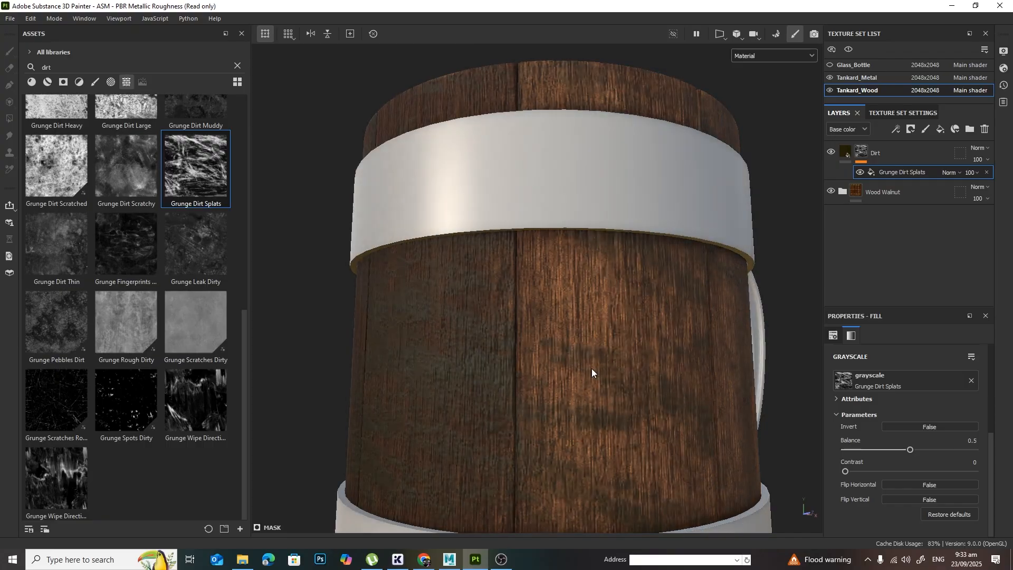
{"action": "left_click", "coordinate": [845, 153]}
{"action": "left_click", "coordinate": [924, 451]}
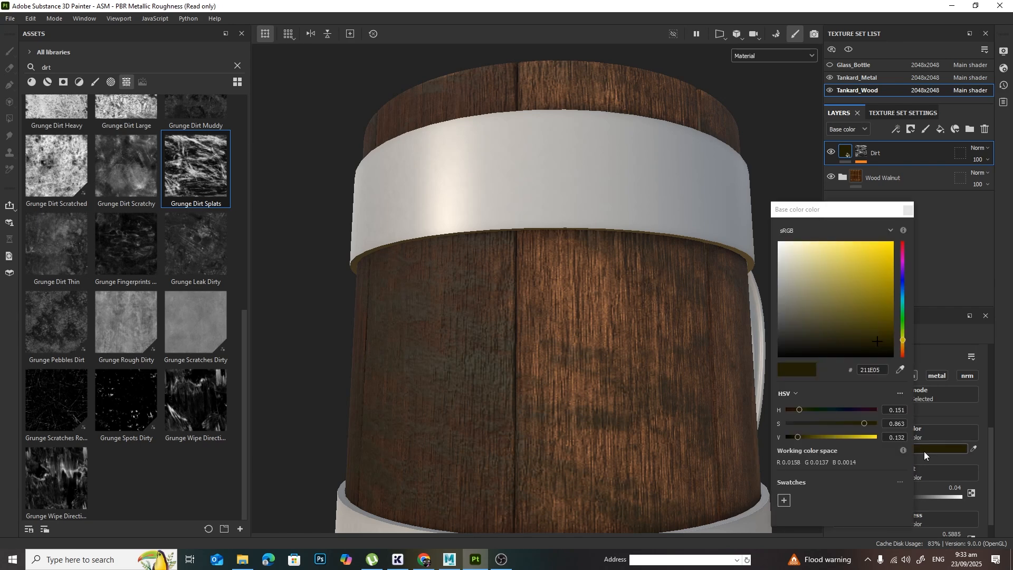
{"action": "left_click_drag", "start_coordinate": [876, 343], "coordinate": [882, 333]}
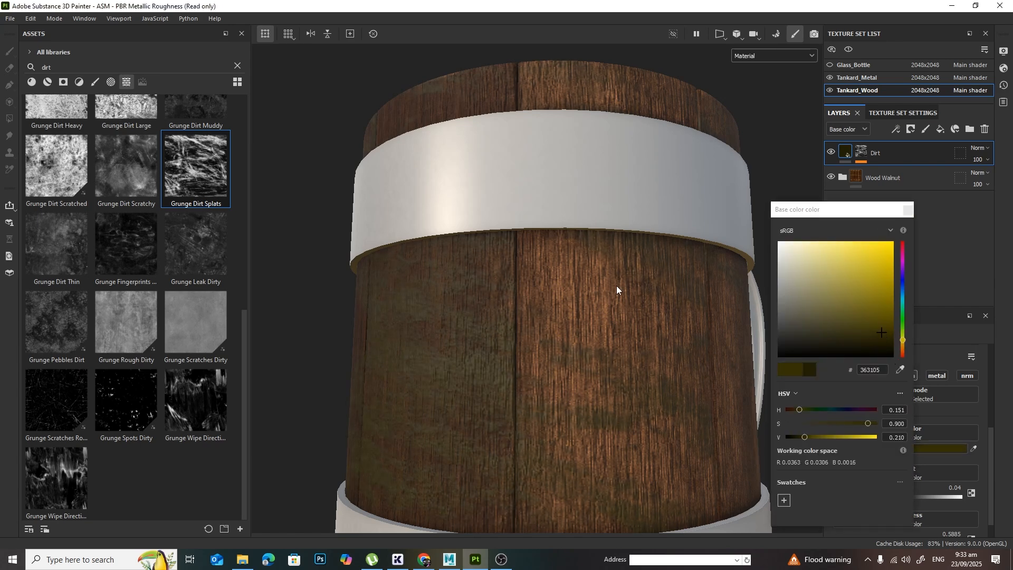
{"action": "left_click_drag", "start_coordinate": [617, 287], "coordinate": [633, 346], "text": "alt"}
{"action": "left_click", "coordinate": [909, 210]}
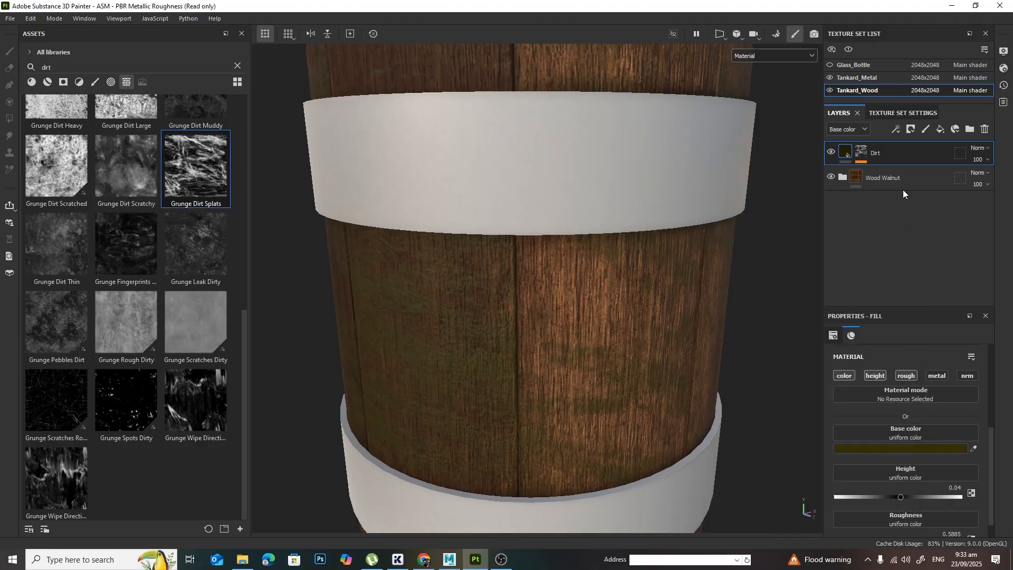
Step: Raise the Dirt layer's height to about 0.27 so the dirt stands out in relief
{"action": "left_click_drag", "start_coordinate": [645, 416], "coordinate": [513, 372], "text": "alt"}
{"action": "middle_click_drag", "start_coordinate": [512, 372], "coordinate": [567, 379], "text": "alt"}
{"action": "right_click_drag", "start_coordinate": [568, 380], "coordinate": [534, 339], "text": "alt"}
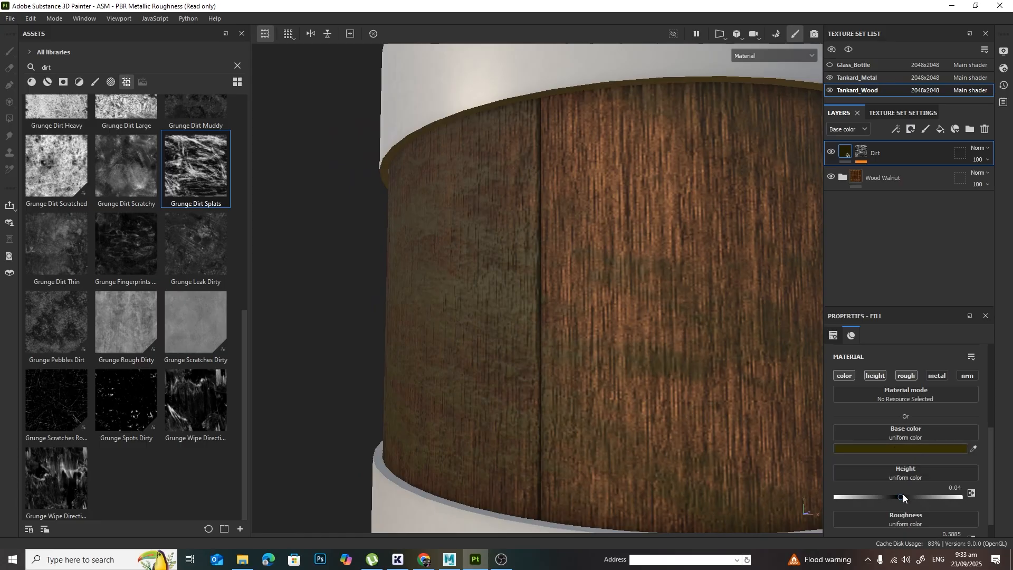
{"action": "left_click_drag", "start_coordinate": [900, 497], "coordinate": [914, 511]}
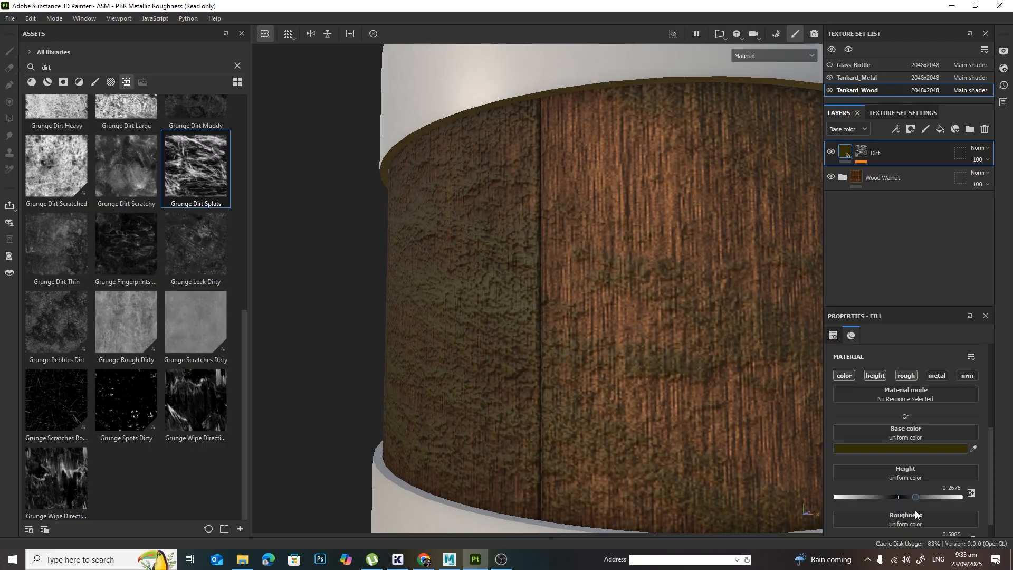
Step: Examine the raised dirt patches on the tankard's staves and rim from several angles and distances
{"action": "left_click_drag", "start_coordinate": [617, 317], "coordinate": [673, 387], "text": "alt"}
{"action": "right_click_drag", "start_coordinate": [673, 388], "coordinate": [612, 241], "text": "alt"}
{"action": "middle_click_drag", "start_coordinate": [612, 240], "coordinate": [637, 397], "text": "alt"}
{"action": "left_click_drag", "start_coordinate": [637, 397], "coordinate": [664, 380], "text": "alt"}
{"action": "middle_click_drag", "start_coordinate": [714, 426], "coordinate": [695, 393], "text": "alt"}
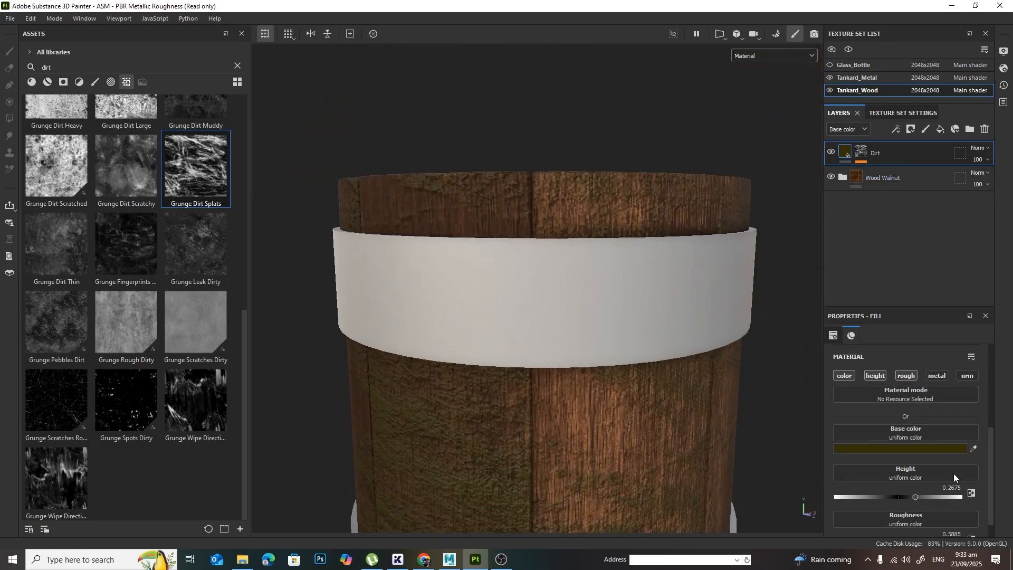
{"action": "scroll", "coordinate": [951, 471], "scroll_direction": "down", "scroll_amount": 1}
{"action": "left_click_drag", "start_coordinate": [651, 389], "coordinate": [666, 376], "text": "alt"}
{"action": "middle_click_drag", "start_coordinate": [666, 377], "coordinate": [644, 343], "text": "alt"}
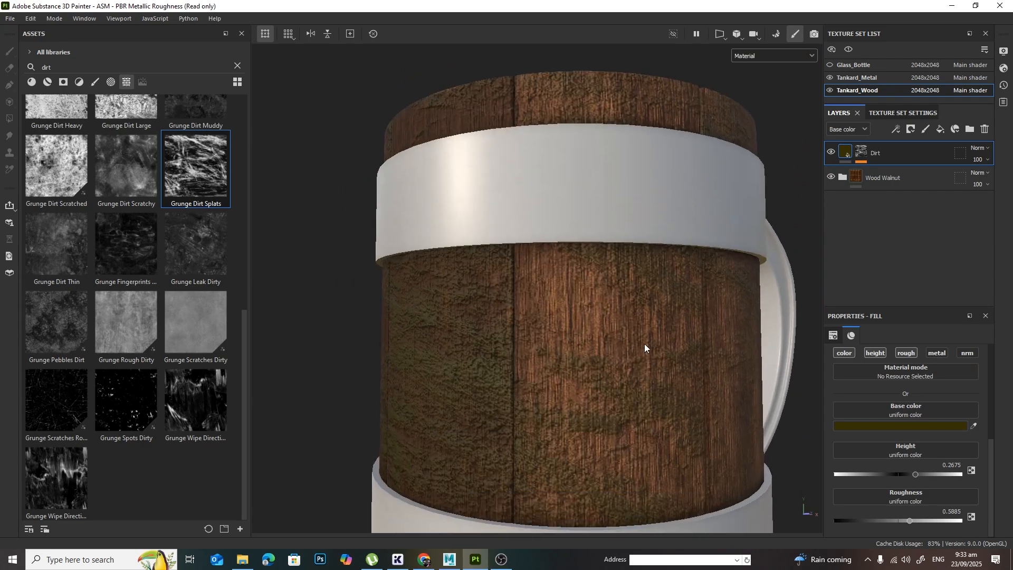
{"action": "right_click_drag", "start_coordinate": [644, 343], "coordinate": [670, 361], "text": "alt"}
Step: Try a roughness of 0 on the Dirt layer and inspect the dirt's gloss on the staves up close
{"action": "left_click_drag", "start_coordinate": [910, 521], "coordinate": [824, 520]}
{"action": "left_click_drag", "start_coordinate": [575, 401], "coordinate": [585, 414], "text": "alt"}
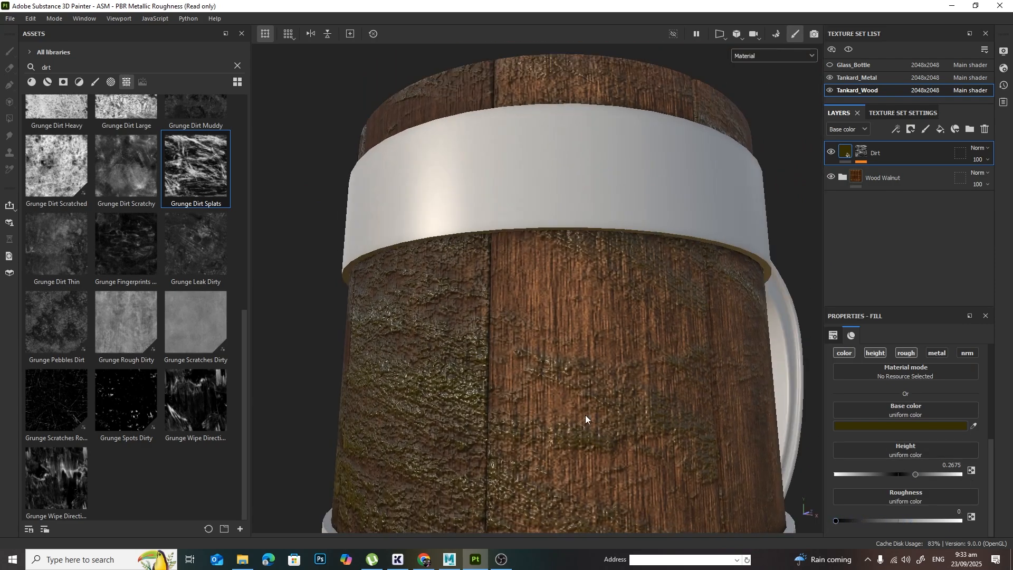
{"action": "middle_click_drag", "start_coordinate": [585, 415], "coordinate": [645, 334], "text": "alt"}
{"action": "right_click_drag", "start_coordinate": [646, 335], "coordinate": [495, 360], "text": "alt"}
{"action": "left_click_drag", "start_coordinate": [495, 360], "coordinate": [545, 370], "text": "alt"}
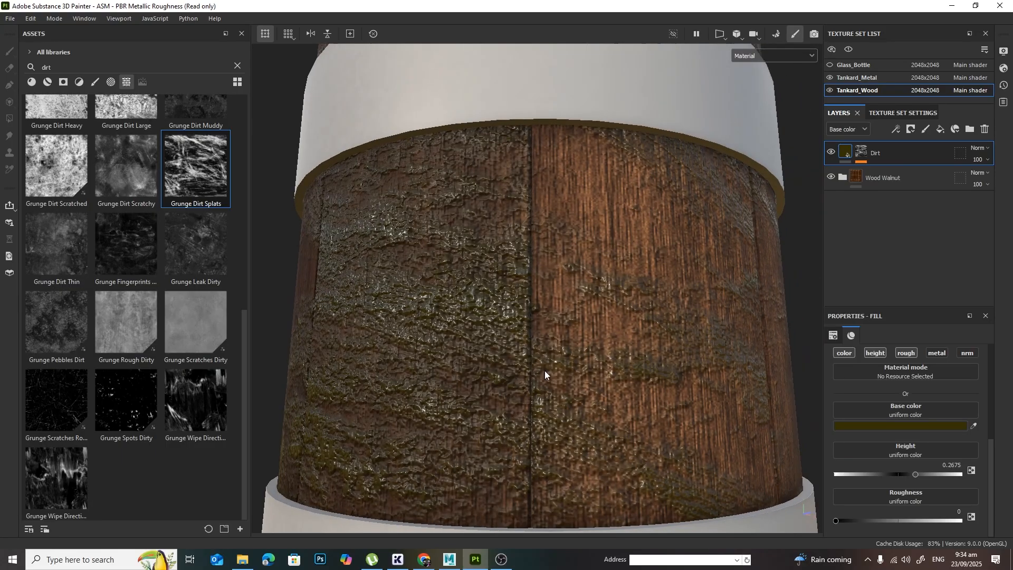
{"action": "middle_click_drag", "start_coordinate": [544, 370], "coordinate": [607, 353], "text": "alt"}
{"action": "left_click_drag", "start_coordinate": [607, 353], "coordinate": [578, 297], "text": "alt"}
{"action": "right_click_drag", "start_coordinate": [523, 274], "coordinate": [672, 347], "text": "alt"}
{"action": "left_click_drag", "start_coordinate": [672, 346], "coordinate": [638, 363], "text": "alt"}
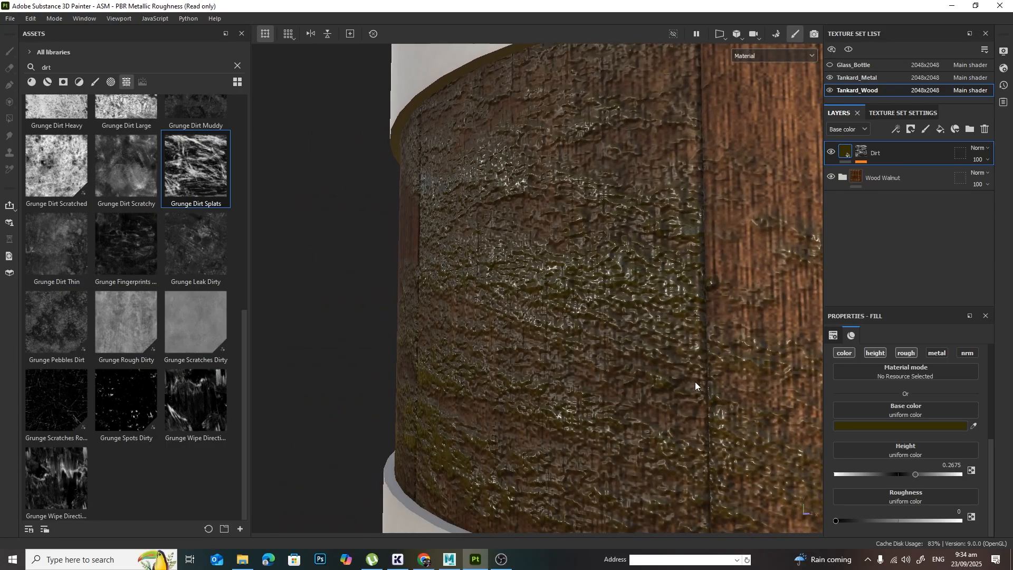
Step: Set the Dirt layer's roughness to about 0.71 for a matte finish
{"action": "left_click_drag", "start_coordinate": [837, 521], "coordinate": [924, 520]}
{"action": "scroll", "coordinate": [633, 247], "scroll_direction": "down", "scroll_amount": 10}
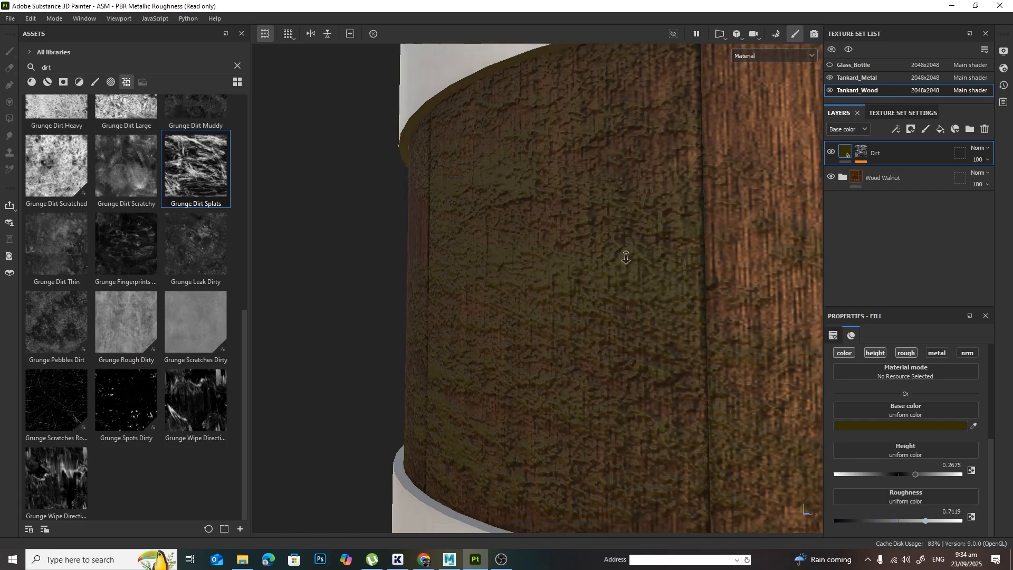
{"action": "left_click_drag", "start_coordinate": [449, 311], "coordinate": [548, 338], "text": "alt"}
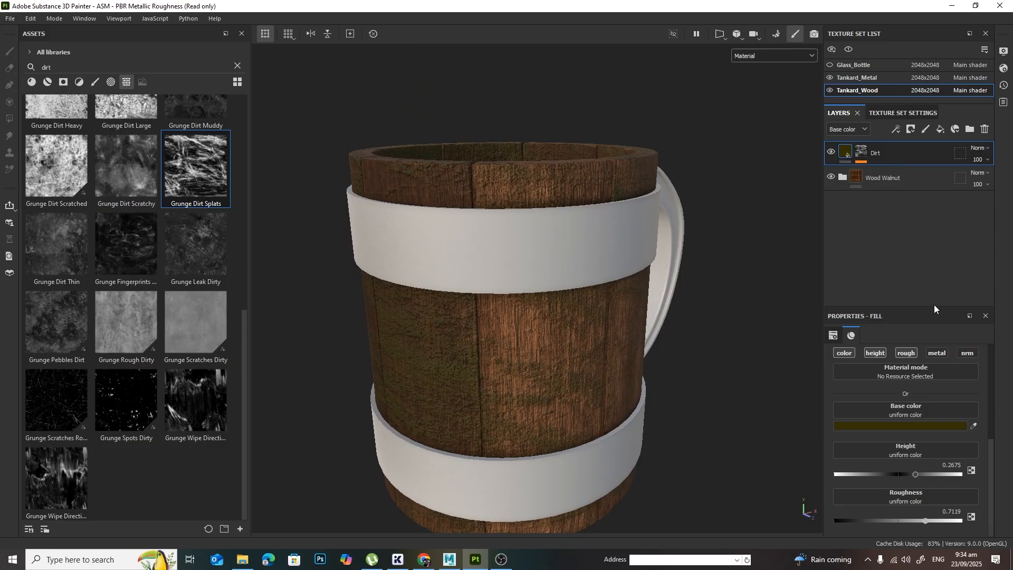
Step: Change the Dirt layer's base color to a warmer, lighter orange-brown, hex 624404
{"action": "left_click", "coordinate": [919, 425]}
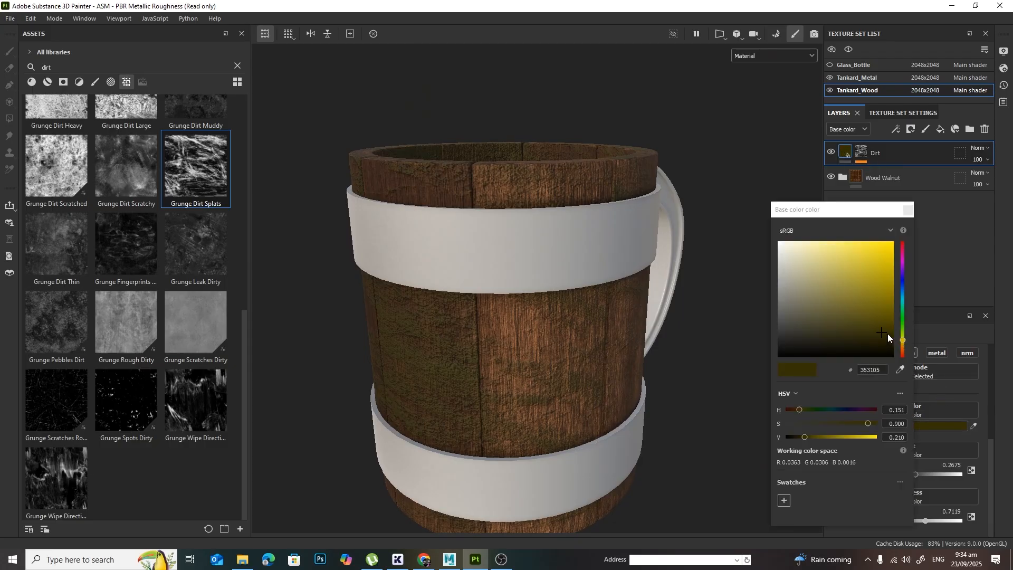
{"action": "left_click_drag", "start_coordinate": [900, 341], "coordinate": [888, 313]}
{"action": "mouse_move", "coordinate": [903, 347]}
{"action": "left_mouse_down"}
{"action": "mouse_move", "coordinate": [901, 329]}
{"action": "mouse_move", "coordinate": [901, 344]}
{"action": "left_mouse_up"}
{"action": "left_click_drag", "start_coordinate": [636, 337], "coordinate": [690, 338], "text": "alt"}
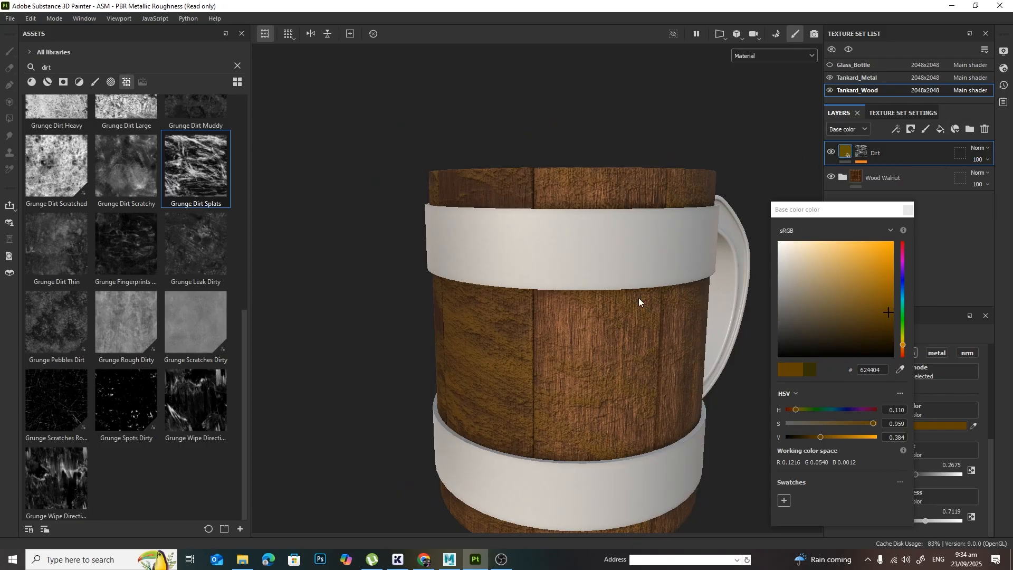
Step: Close the base color picker and examine the recolored dirt on the tankard's rim and staves up close
{"action": "left_click_drag", "start_coordinate": [638, 297], "coordinate": [578, 348], "text": "alt"}
{"action": "right_click_drag", "start_coordinate": [578, 348], "coordinate": [849, 360], "text": "alt"}
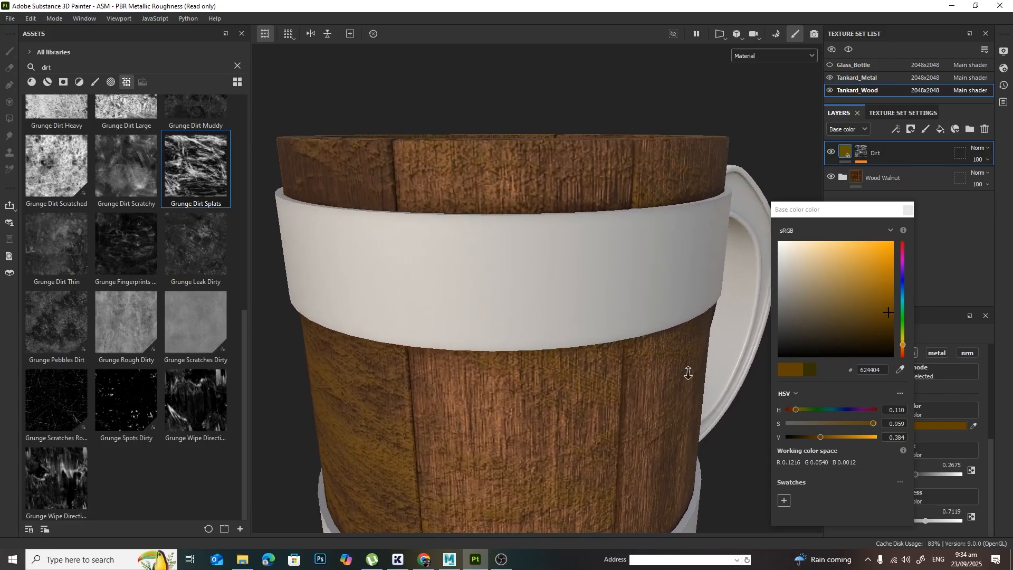
{"action": "left_click_drag", "start_coordinate": [687, 372], "coordinate": [604, 296], "text": "alt"}
{"action": "left_click", "coordinate": [907, 210]}
{"action": "left_click_drag", "start_coordinate": [549, 428], "coordinate": [672, 339], "text": "alt"}
{"action": "left_click_drag", "start_coordinate": [435, 270], "coordinate": [611, 331], "text": "alt"}
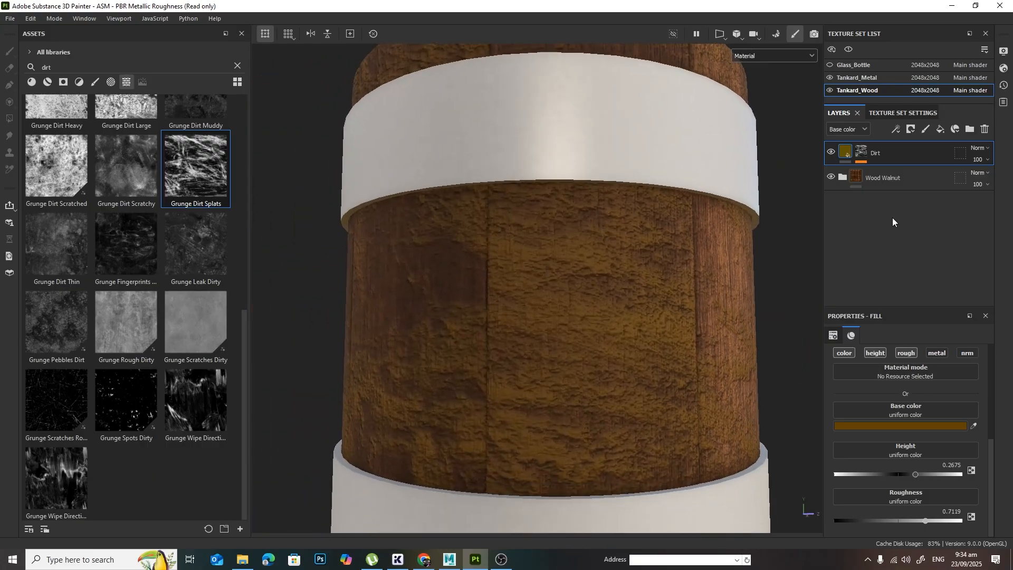
Step: Switch the Grunge Dirt Splats fill in the Dirt layer's mask to tri-planar projection
{"action": "left_click", "coordinate": [861, 152]}
{"action": "left_click", "coordinate": [898, 173]}
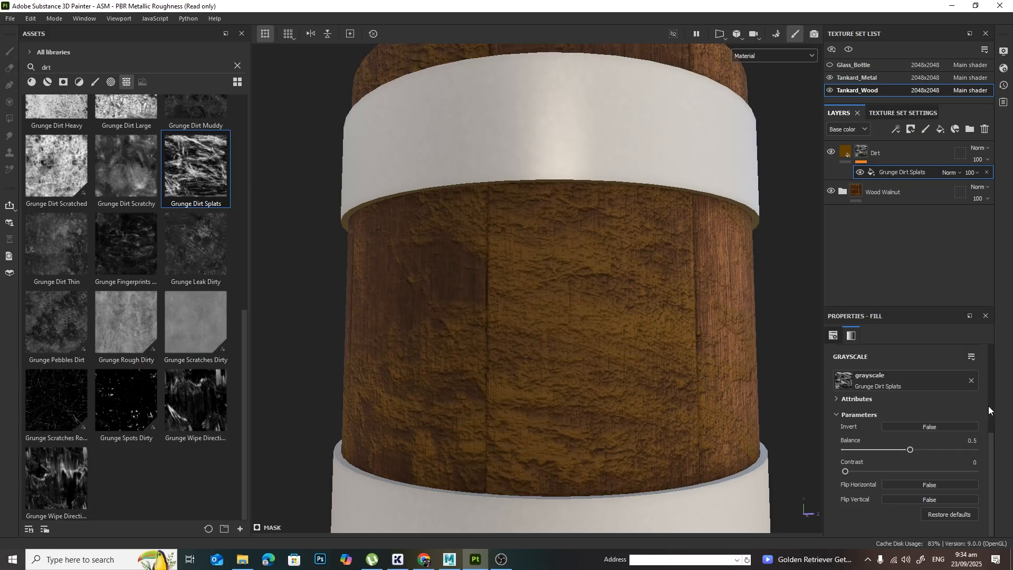
{"action": "scroll", "coordinate": [989, 406], "scroll_direction": "up", "scroll_amount": 3}
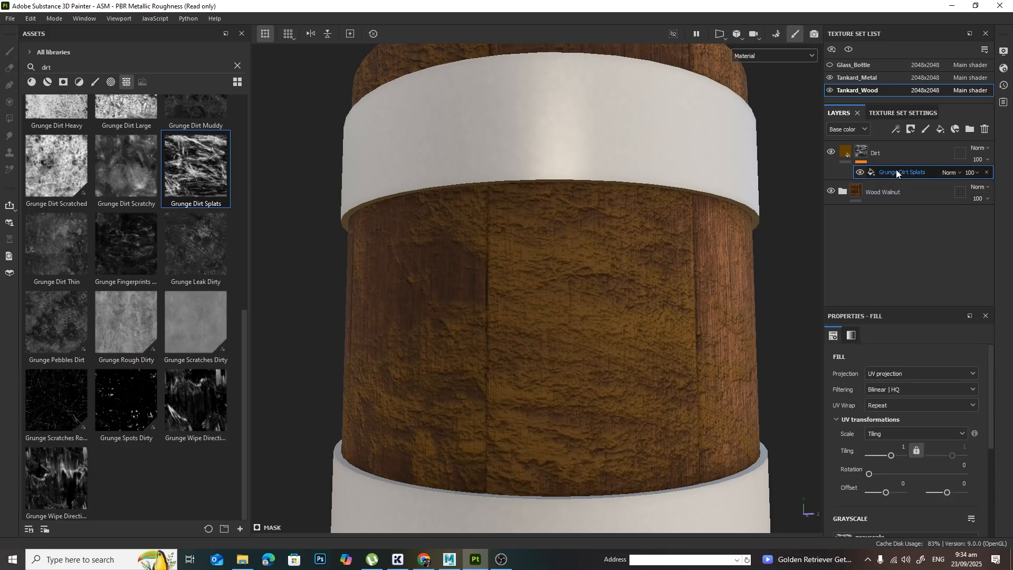
{"action": "left_click", "coordinate": [862, 154]}
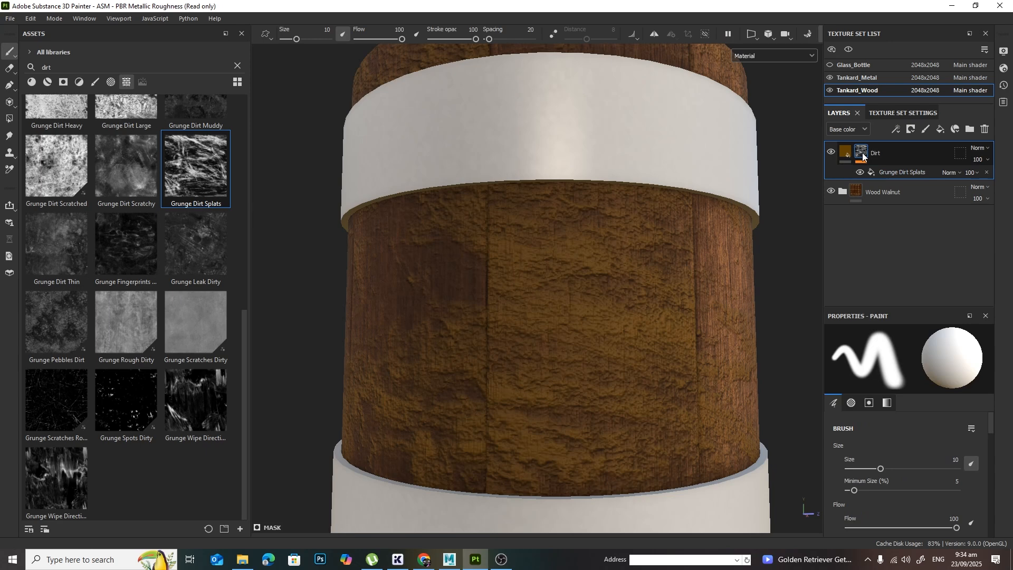
{"action": "left_click", "coordinate": [900, 171]}
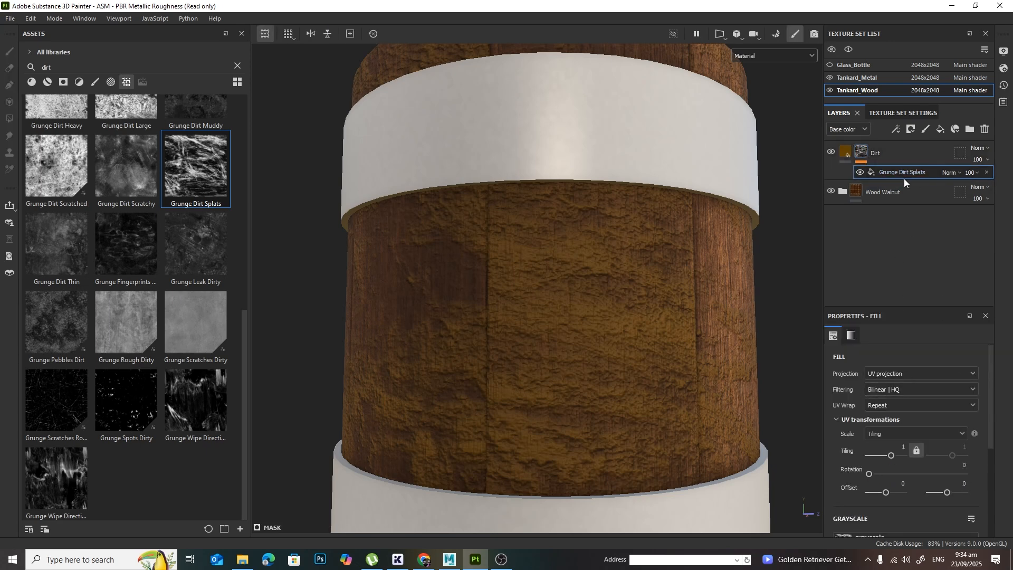
{"action": "left_click", "coordinate": [922, 372]}
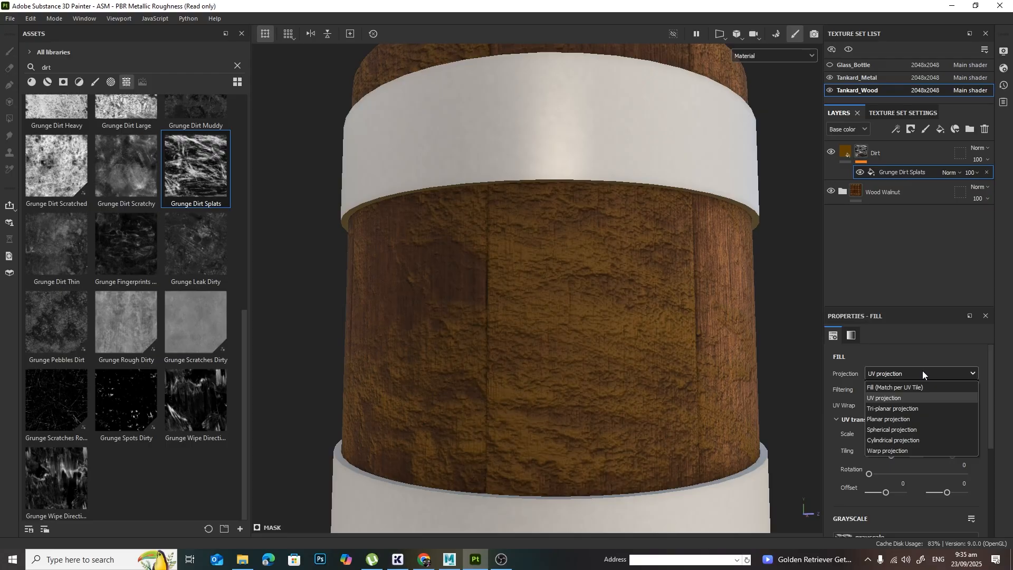
{"action": "left_click", "coordinate": [909, 409]}
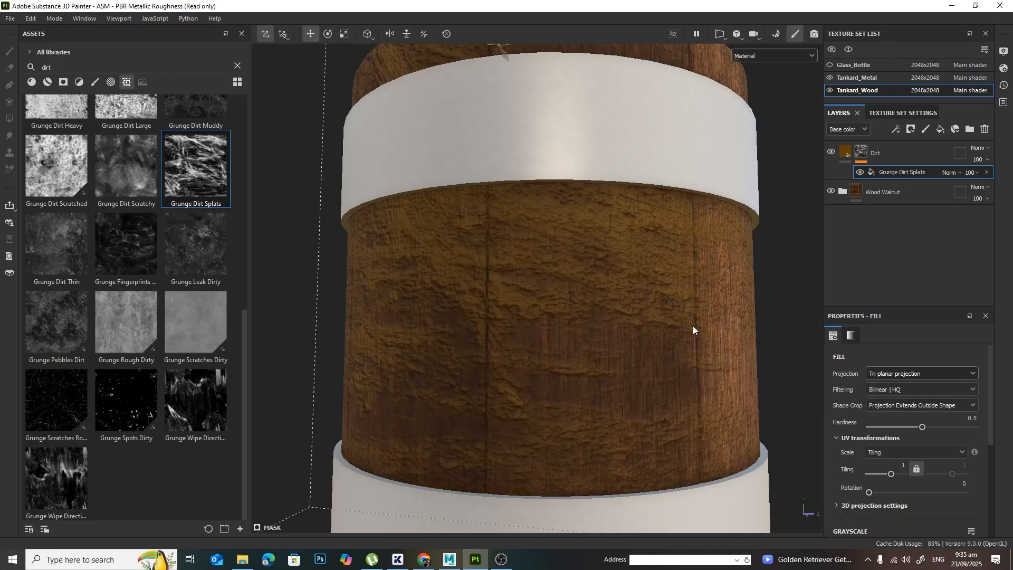
Step: Raise the grunge's tri-planar projection above the tankard to a Y offset of about 0.276
{"action": "scroll", "coordinate": [630, 358], "scroll_direction": "down", "scroll_amount": 4}
{"action": "left_click_drag", "start_coordinate": [590, 163], "coordinate": [591, 68]}
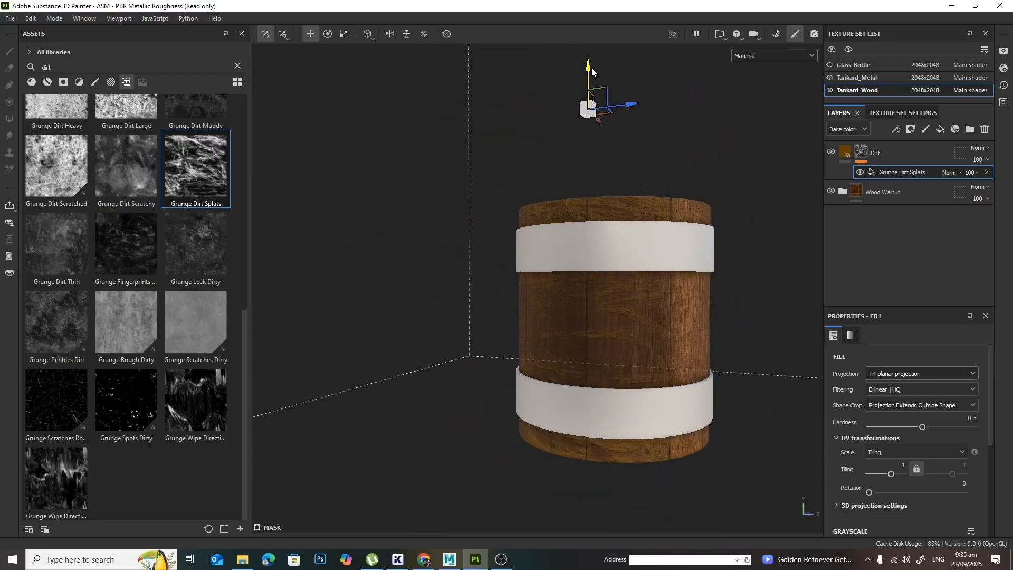
{"action": "left_click_drag", "start_coordinate": [604, 104], "coordinate": [606, 117]}
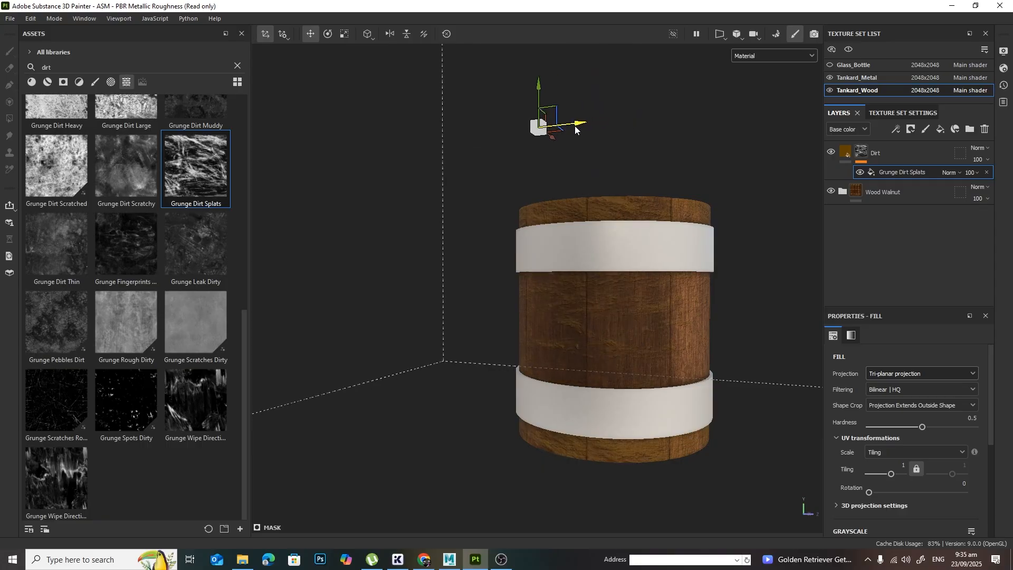
Step: In the grunge's 3D projection settings, set the scale to X 0.67, Y 0.4 and Z 0.13
{"action": "scroll", "coordinate": [941, 410], "scroll_direction": "down", "scroll_amount": 5}
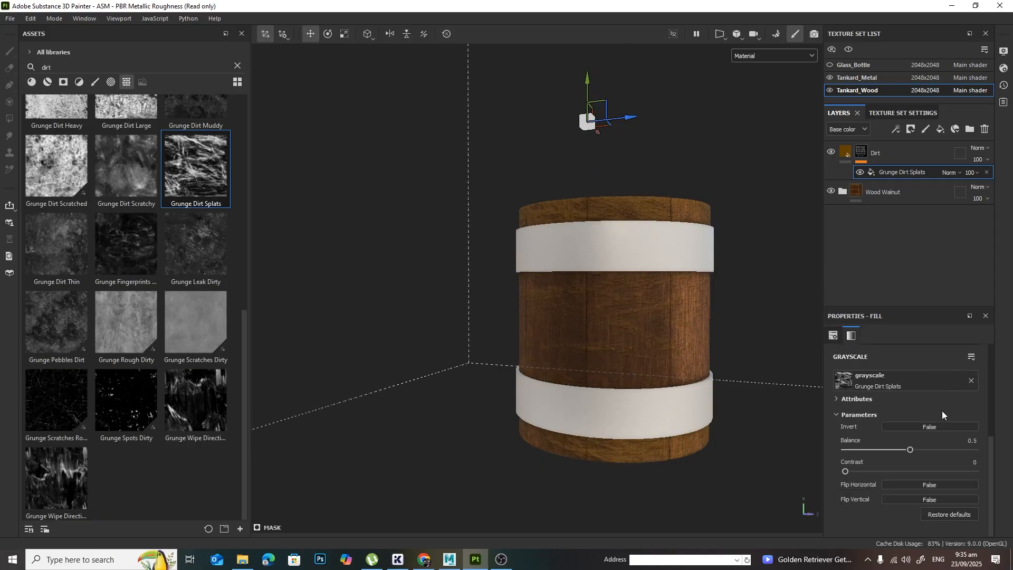
{"action": "scroll", "coordinate": [939, 406], "scroll_direction": "up", "scroll_amount": 3}
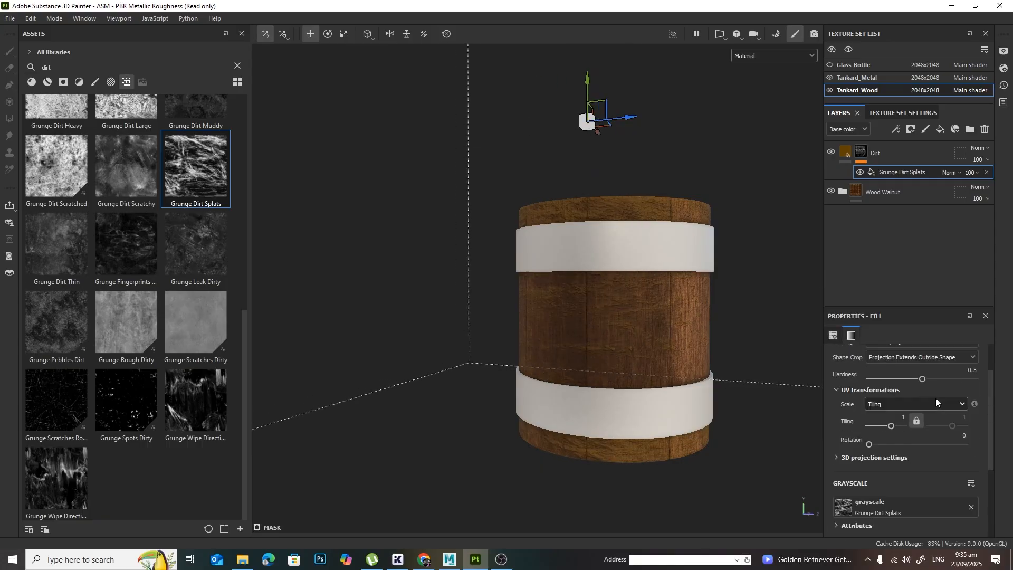
{"action": "left_click", "coordinate": [838, 457]}
{"action": "scroll", "coordinate": [922, 435], "scroll_direction": "down", "scroll_amount": 3}
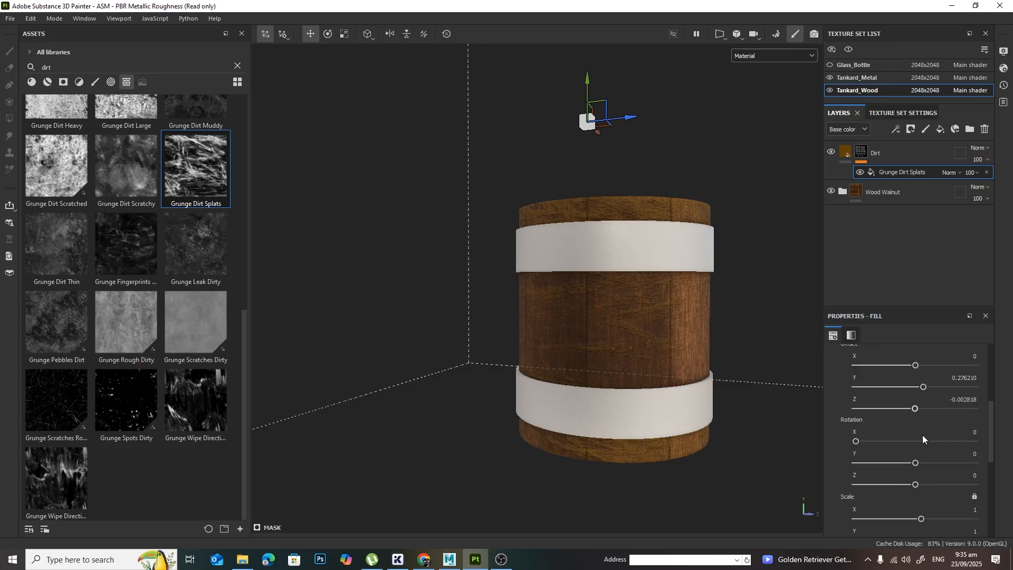
{"action": "left_click_drag", "start_coordinate": [921, 414], "coordinate": [924, 415]}
{"action": "left_click_drag", "start_coordinate": [725, 404], "coordinate": [683, 424], "text": "alt"}
{"action": "left_click_drag", "start_coordinate": [925, 414], "coordinate": [919, 392]}
{"action": "left_click_drag", "start_coordinate": [922, 436], "coordinate": [916, 436]}
Step: Examine the rescaled dirt pattern on the tankard's staves and rim from several sides
{"action": "left_click_drag", "start_coordinate": [687, 355], "coordinate": [649, 352], "text": "alt"}
{"action": "right_click_drag", "start_coordinate": [649, 353], "coordinate": [812, 364], "text": "alt"}
{"action": "left_click_drag", "start_coordinate": [719, 368], "coordinate": [555, 296], "text": "alt"}
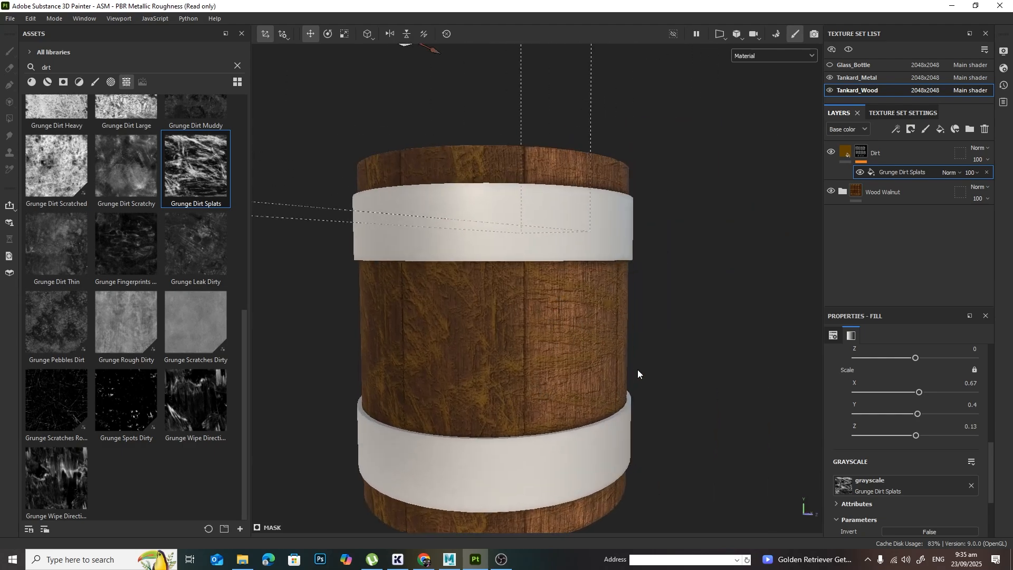
{"action": "left_click_drag", "start_coordinate": [637, 370], "coordinate": [654, 346], "text": "alt"}
{"action": "right_click_drag", "start_coordinate": [654, 345], "coordinate": [757, 340], "text": "alt"}
{"action": "left_click_drag", "start_coordinate": [757, 340], "coordinate": [768, 317], "text": "alt"}
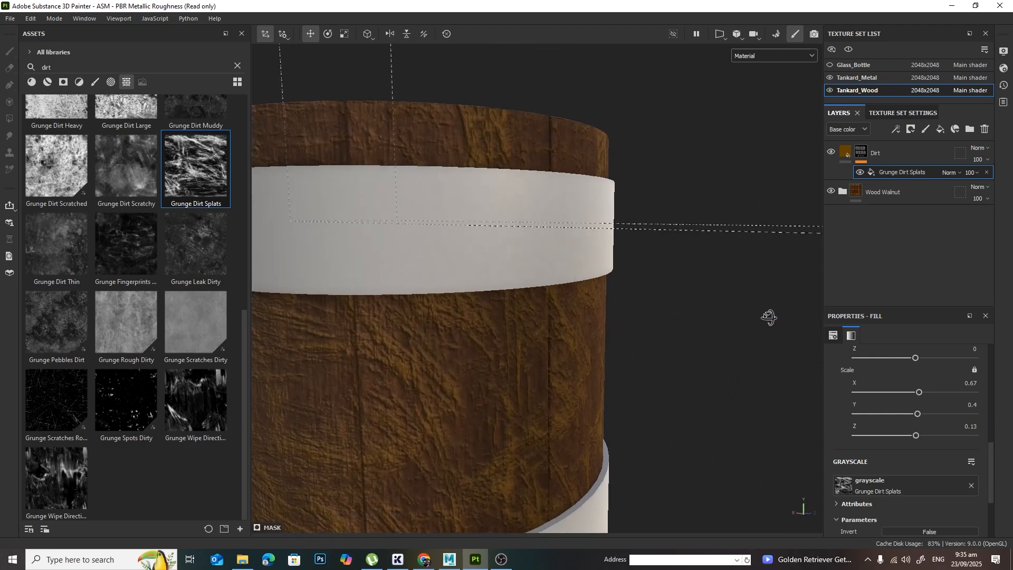
{"action": "right_click_drag", "start_coordinate": [769, 317], "coordinate": [628, 323], "text": "alt"}
{"action": "left_click_drag", "start_coordinate": [629, 323], "coordinate": [555, 320], "text": "alt"}
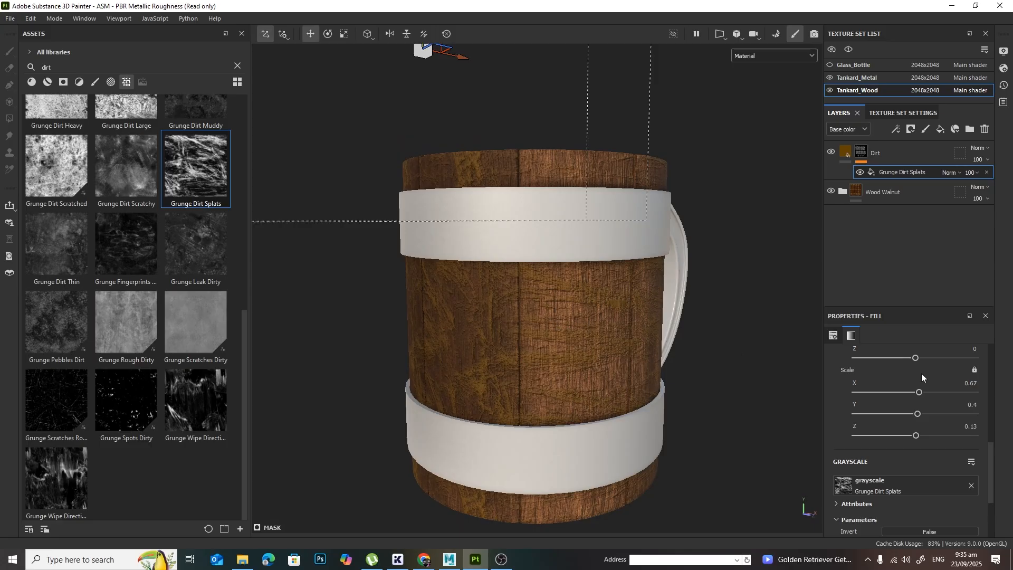
Step: Try lower balance values down to 0.31 and then 0.4 on the Grunge Dirt Splats mask
{"action": "scroll", "coordinate": [963, 433], "scroll_direction": "down", "scroll_amount": 4}
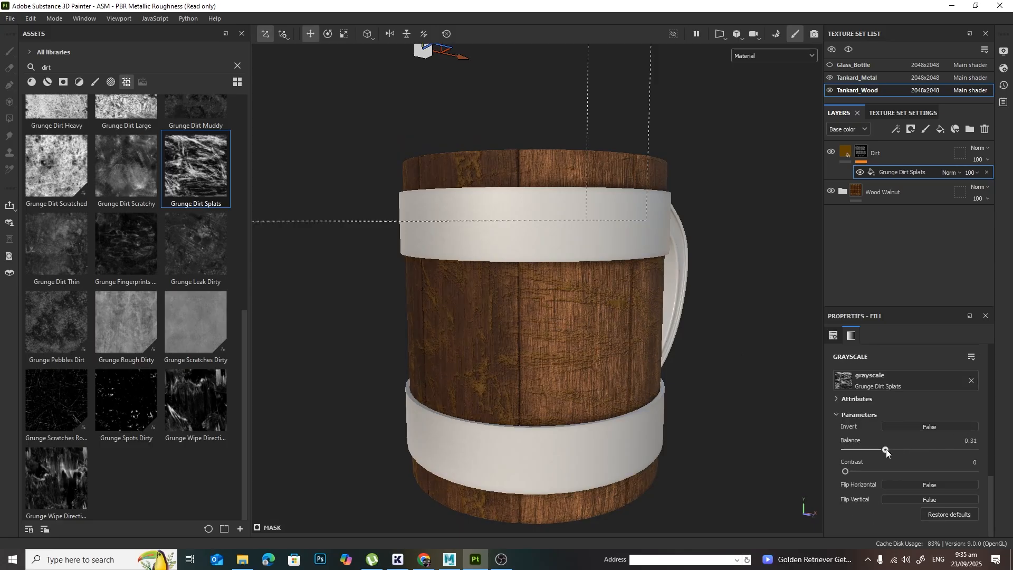
{"action": "left_click_drag", "start_coordinate": [885, 449], "coordinate": [896, 451]}
{"action": "left_click_drag", "start_coordinate": [623, 369], "coordinate": [686, 330], "text": "alt"}
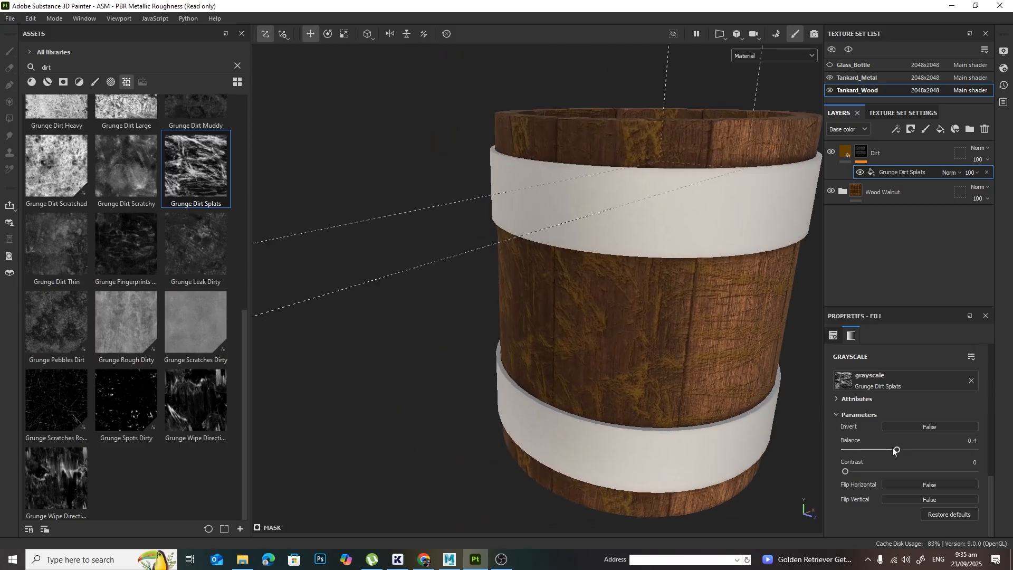
Step: Set the Grunge Dirt Splats balance to 0.5 and contrast to 0.2, checking the dirt on the staves and inside the tankard
{"action": "mouse_move", "coordinate": [894, 450]}
{"action": "left_mouse_down"}
{"action": "mouse_move", "coordinate": [887, 450]}
{"action": "mouse_move", "coordinate": [945, 450]}
{"action": "mouse_move", "coordinate": [908, 458]}
{"action": "left_mouse_up"}
{"action": "left_click_drag", "start_coordinate": [845, 471], "coordinate": [871, 473]}
{"action": "left_click_drag", "start_coordinate": [680, 385], "coordinate": [752, 379], "text": "alt"}
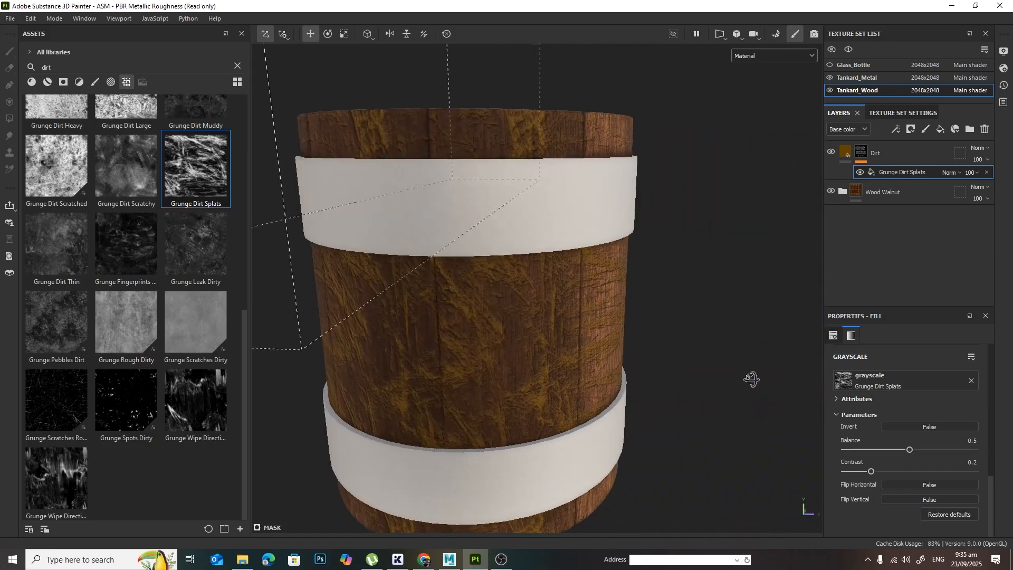
{"action": "middle_click_drag", "start_coordinate": [594, 292], "coordinate": [699, 332], "text": "alt"}
{"action": "left_click_drag", "start_coordinate": [698, 331], "coordinate": [562, 391], "text": "alt"}
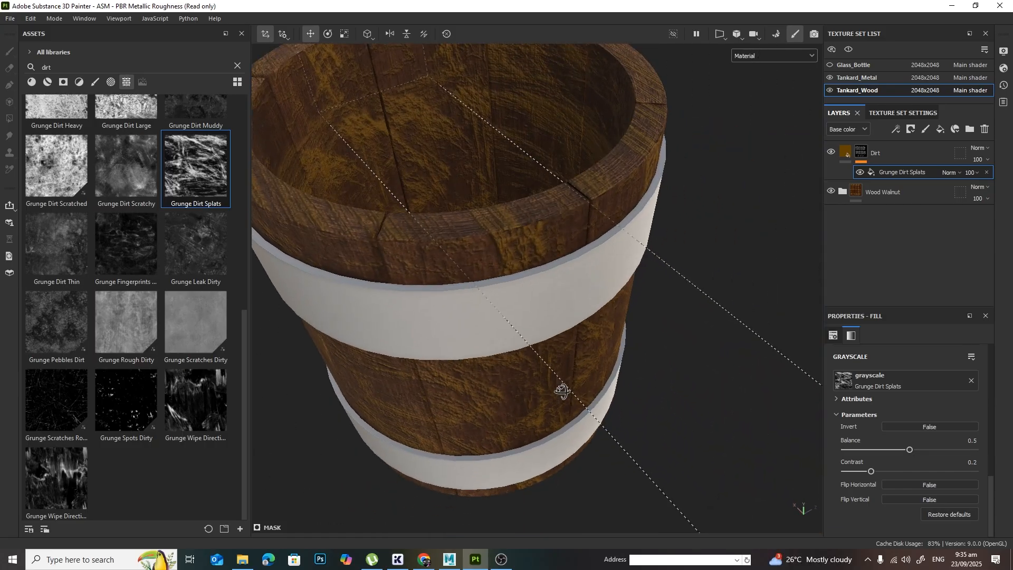
{"action": "left_click_drag", "start_coordinate": [597, 299], "coordinate": [670, 407], "text": "alt"}
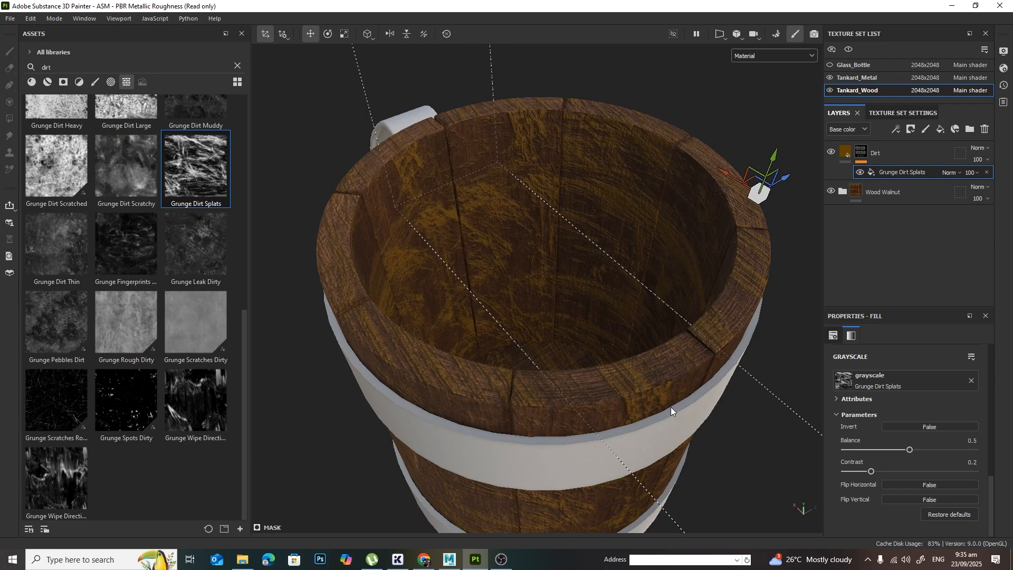
Step: Lower the grunge's tri-planar projection to the height of the tankard's rim and shift it sideways
{"action": "left_click_drag", "start_coordinate": [518, 400], "coordinate": [561, 273], "text": "alt"}
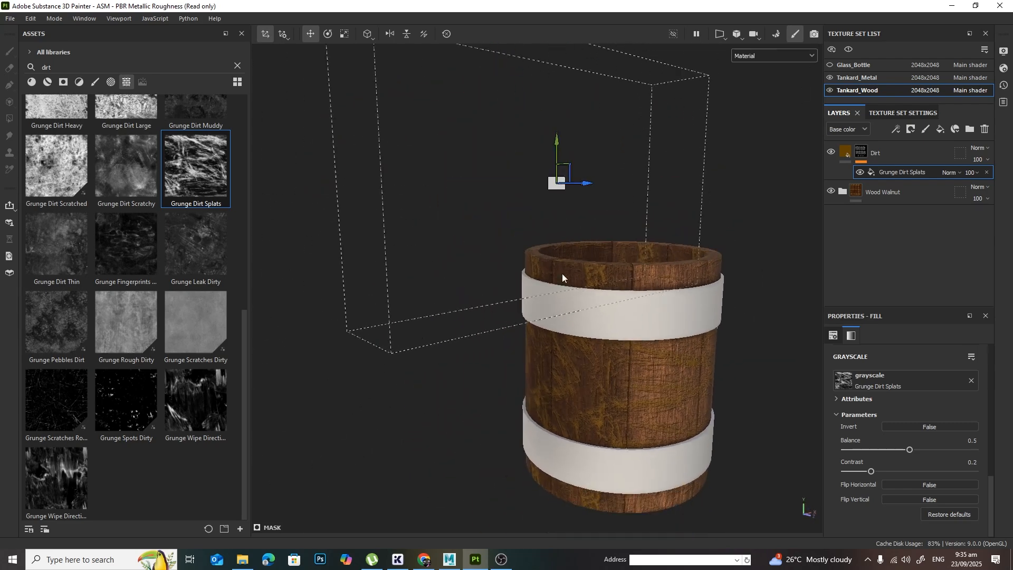
{"action": "left_click_drag", "start_coordinate": [557, 139], "coordinate": [575, 214]}
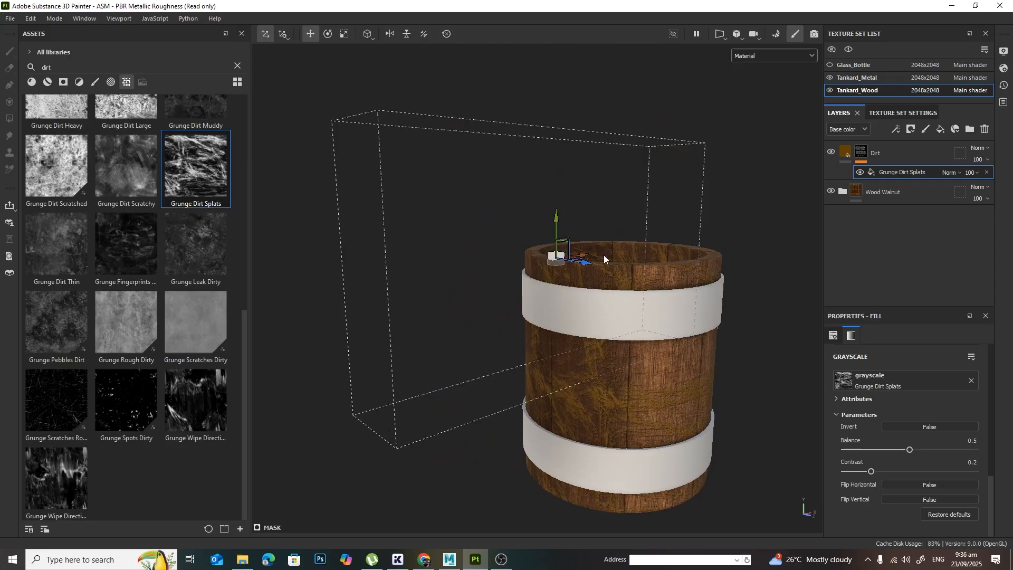
{"action": "left_click_drag", "start_coordinate": [596, 267], "coordinate": [696, 304]}
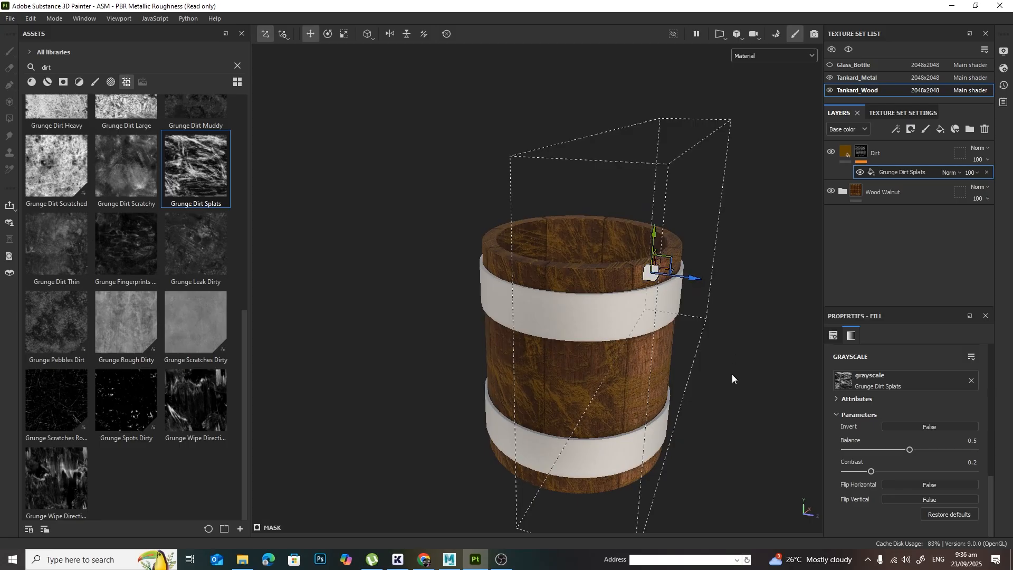
{"action": "mouse_move", "coordinate": [733, 374]}
{"action": "left_mouse_down", "text": "alt"}
{"action": "mouse_move", "coordinate": [682, 364]}
{"action": "mouse_move", "coordinate": [709, 227]}
{"action": "left_mouse_up", "text": "alt"}
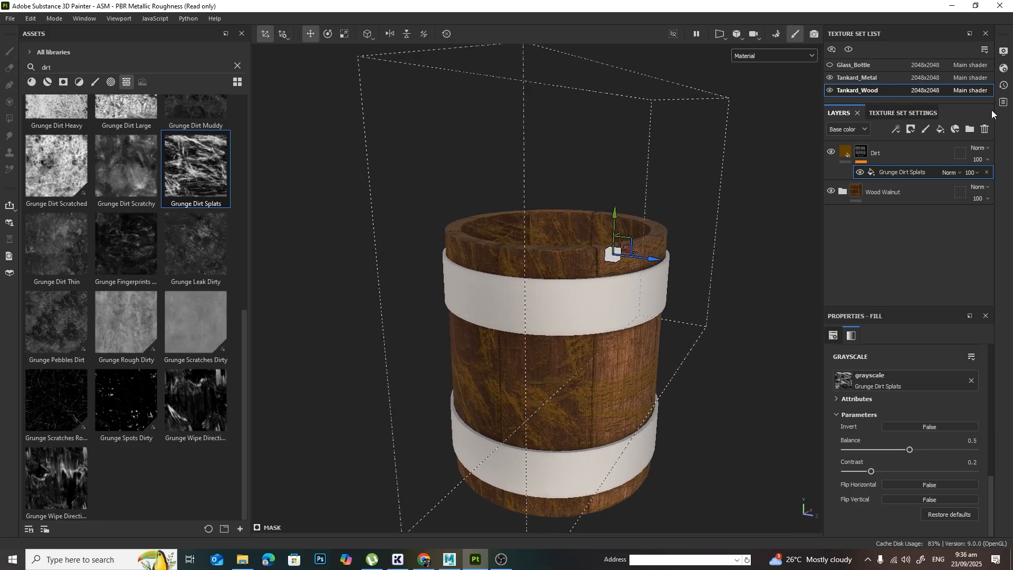
Step: Make Tankard_Metal the active texture set and bring the tankard's metal bands into view
{"action": "left_click", "coordinate": [890, 80]}
{"action": "left_click_drag", "start_coordinate": [760, 354], "coordinate": [704, 397], "text": "alt"}
{"action": "middle_click_drag", "start_coordinate": [704, 397], "coordinate": [685, 348]}
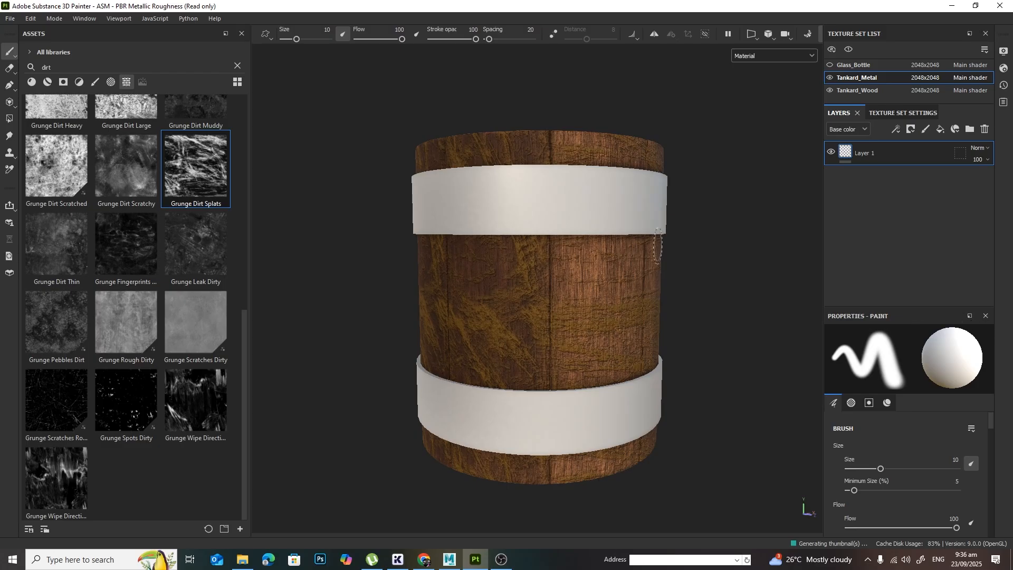
Step: Set the paint material's metallic value to 1 for Layer 1 of Tankard_Metal
{"action": "left_click_drag", "start_coordinate": [945, 306], "coordinate": [951, 277]}
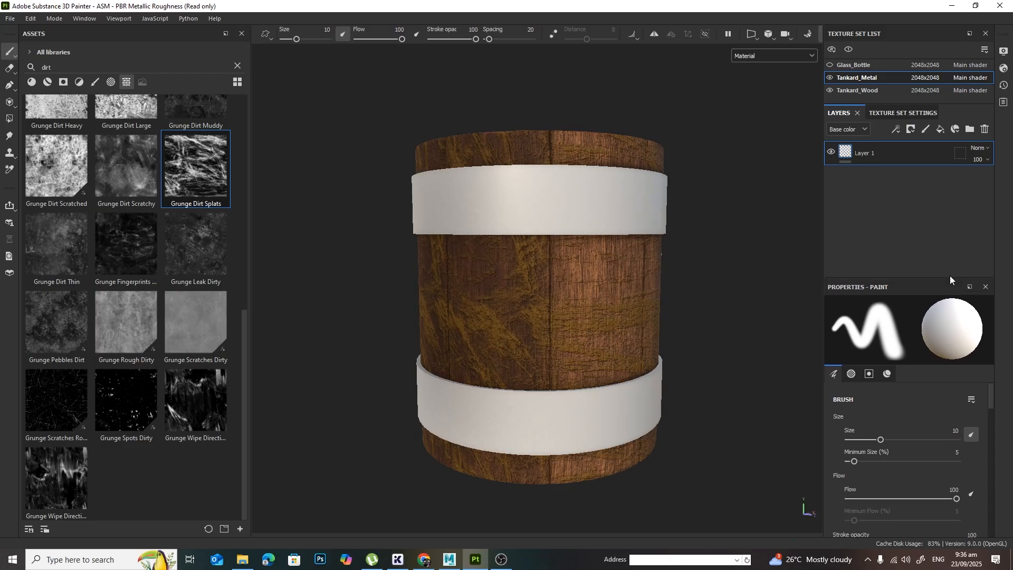
{"action": "scroll", "coordinate": [958, 450], "scroll_direction": "down", "scroll_amount": 10}
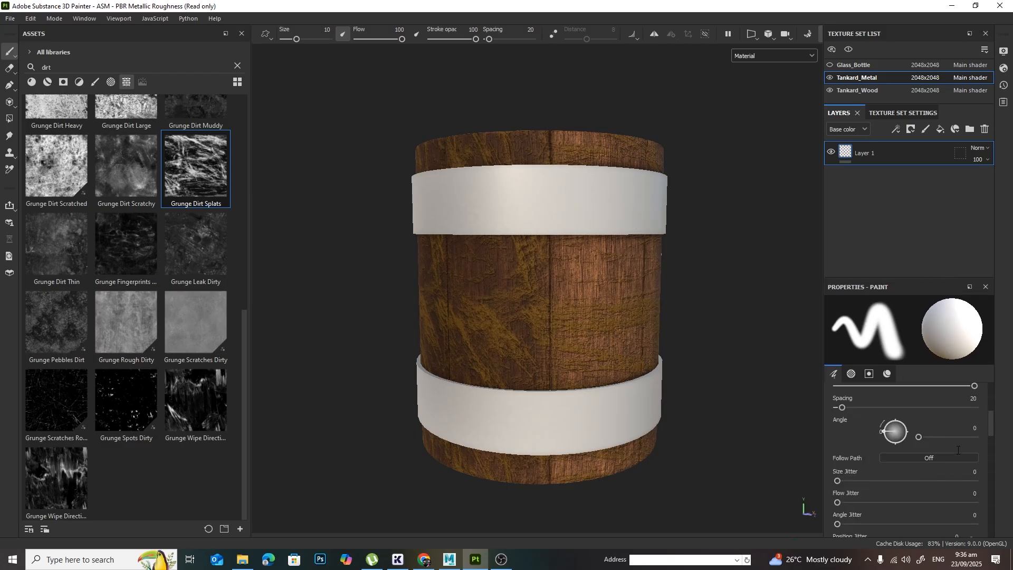
{"action": "scroll", "coordinate": [958, 450], "scroll_direction": "down", "scroll_amount": 5}
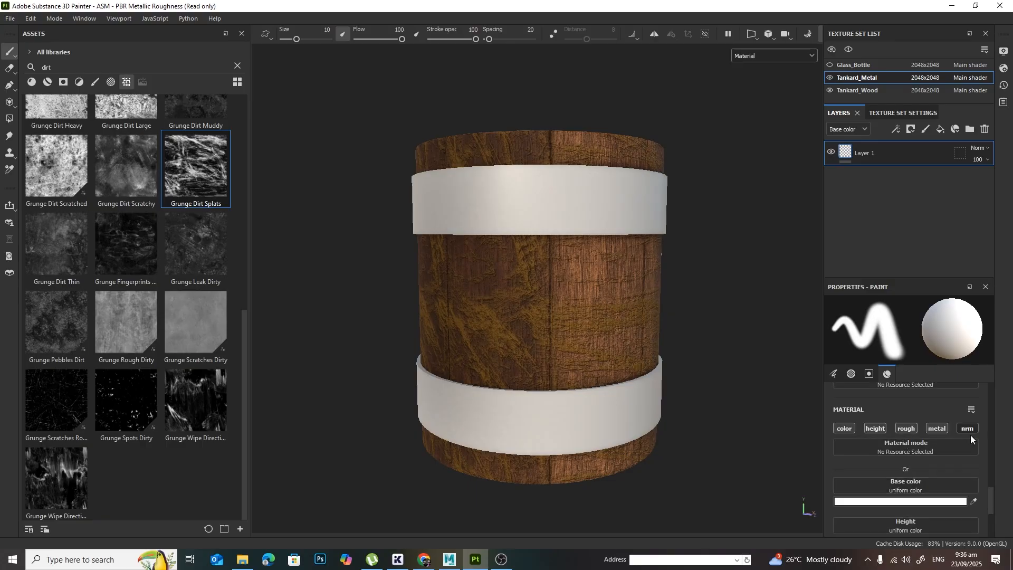
{"action": "scroll", "coordinate": [966, 444], "scroll_direction": "down", "scroll_amount": 3}
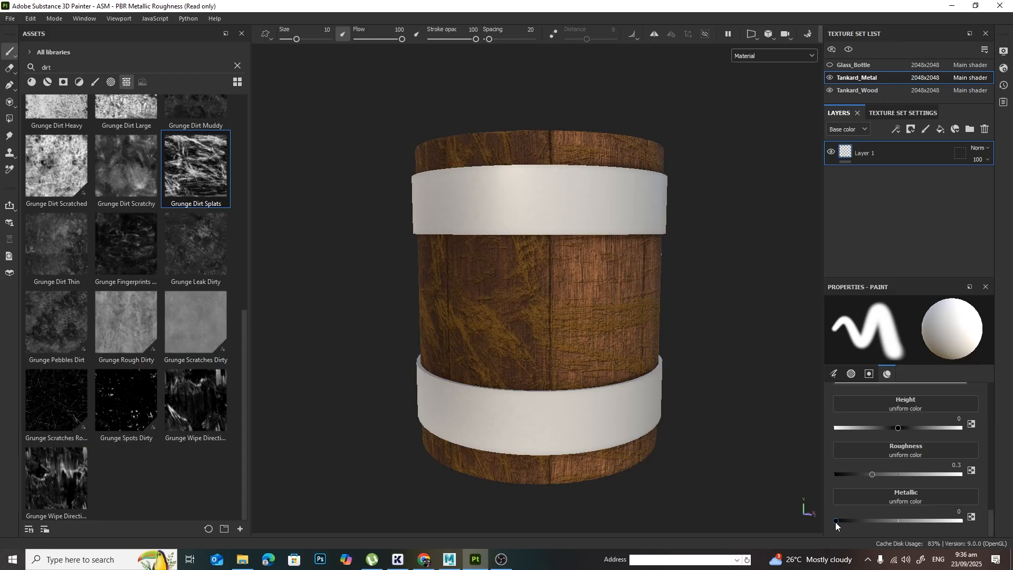
{"action": "left_click", "coordinate": [960, 521]}
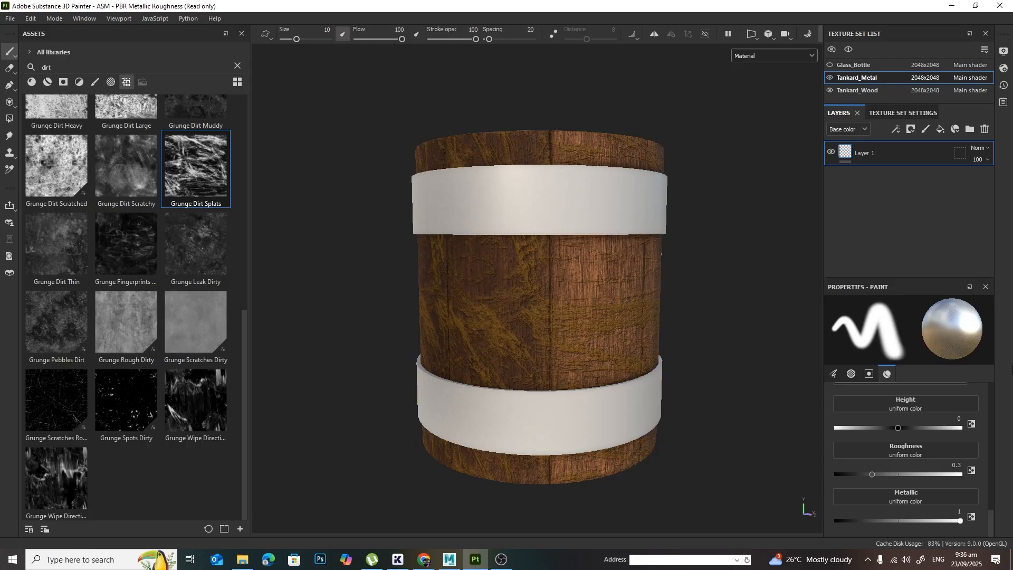
Step: Hide the Tankard_Wood texture set and replace Layer 1 of Tankard_Metal with a new fill layer
{"action": "scroll", "coordinate": [800, 220], "scroll_direction": "down", "scroll_amount": 3}
{"action": "left_click", "coordinate": [829, 90]}
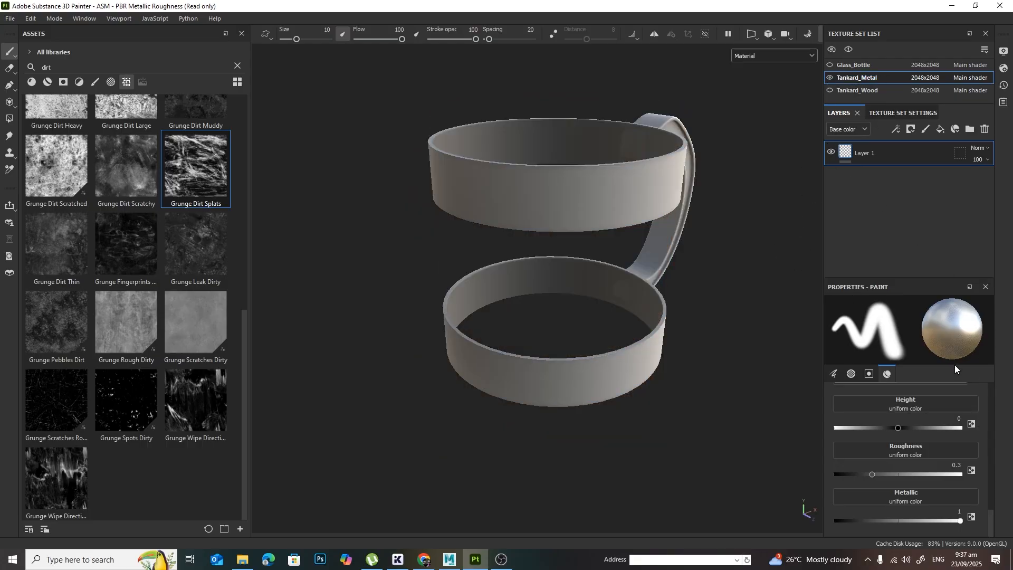
{"action": "left_click", "coordinate": [984, 130]}
{"action": "left_click", "coordinate": [940, 129]}
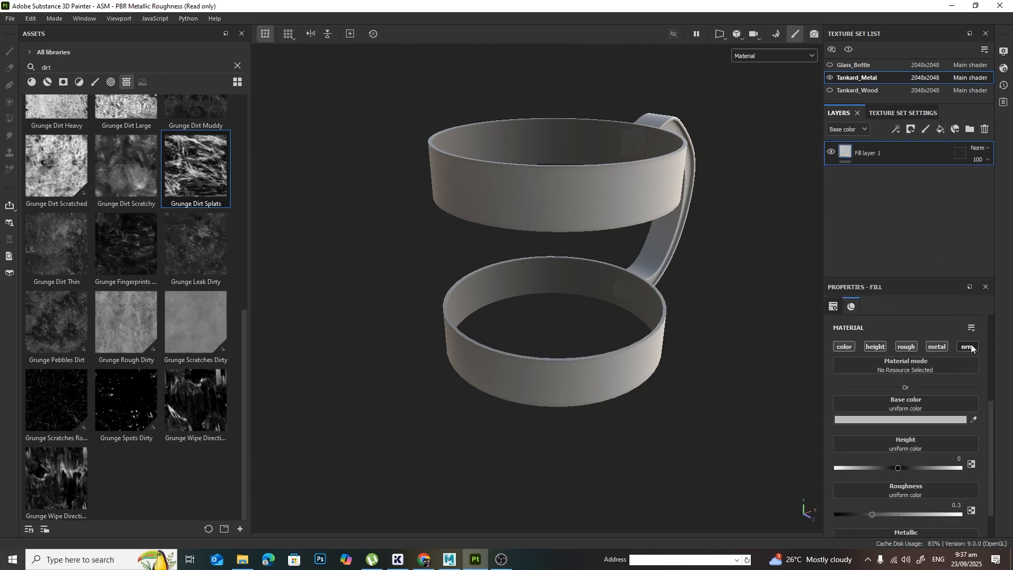
Step: Set the new fill layer's metallic value to 1 on the tankard's bands and handle
{"action": "scroll", "coordinate": [977, 390], "scroll_direction": "down", "scroll_amount": 1}
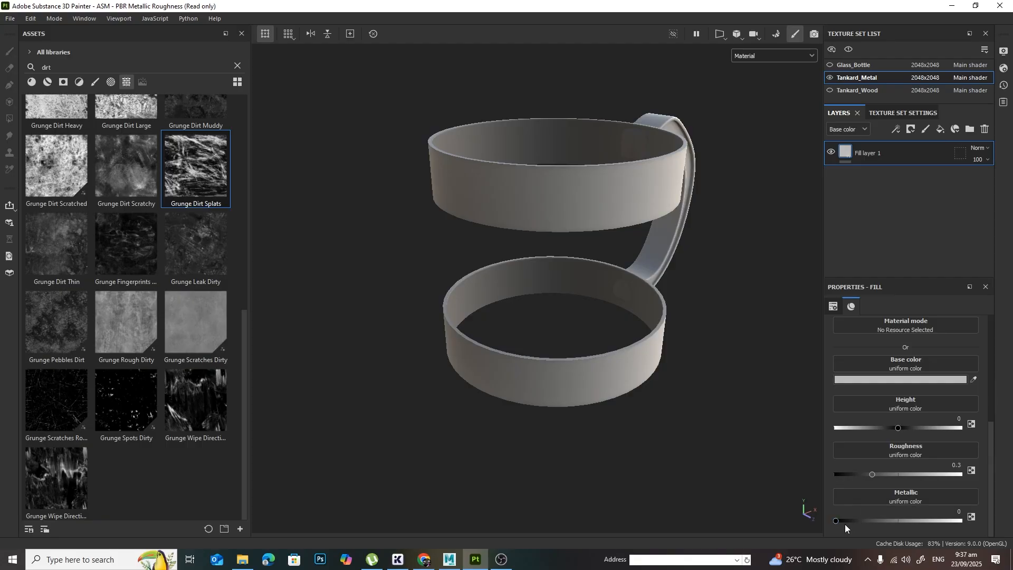
{"action": "left_click_drag", "start_coordinate": [844, 522], "coordinate": [963, 521]}
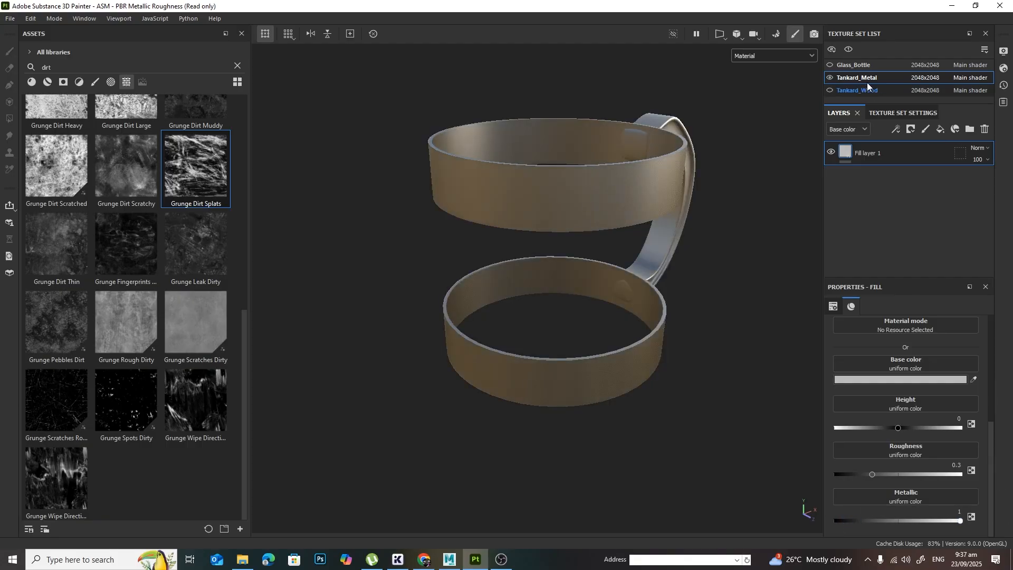
Step: Make the Tankard_Wood texture set visible again and inspect the tankard's metal bands against the wood, keeping metallic at 1
{"action": "left_click", "coordinate": [830, 90]}
{"action": "key", "text": "alt+Tab"}
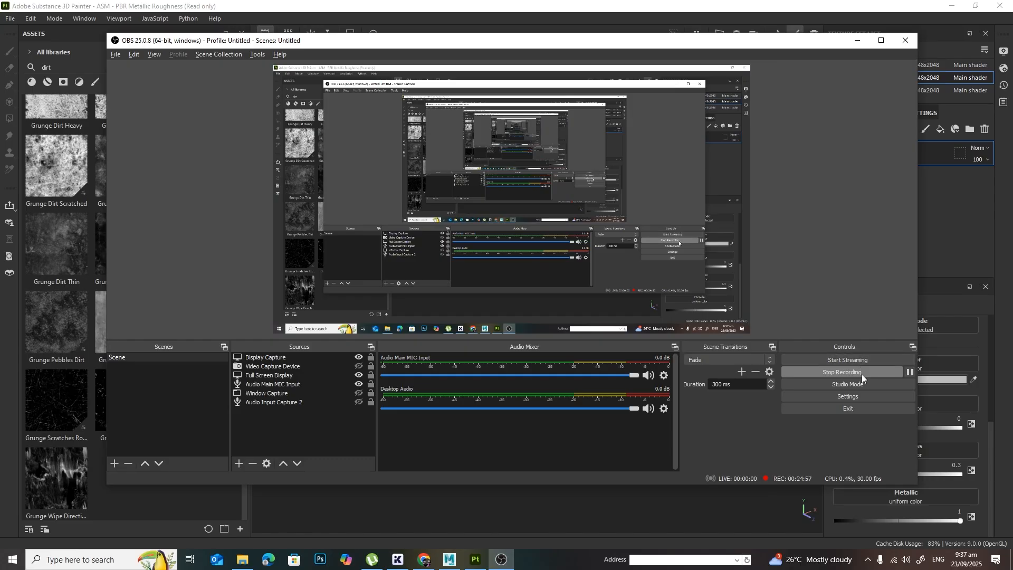
{"action": "key", "text": "alt+Tab"}
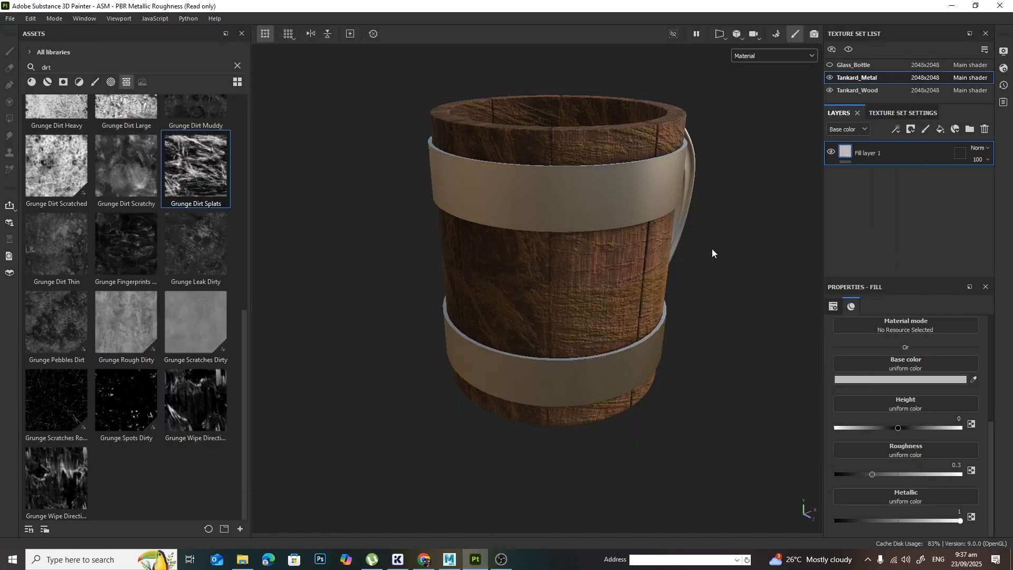
{"action": "left_click_drag", "start_coordinate": [689, 305], "coordinate": [701, 281], "text": "alt"}
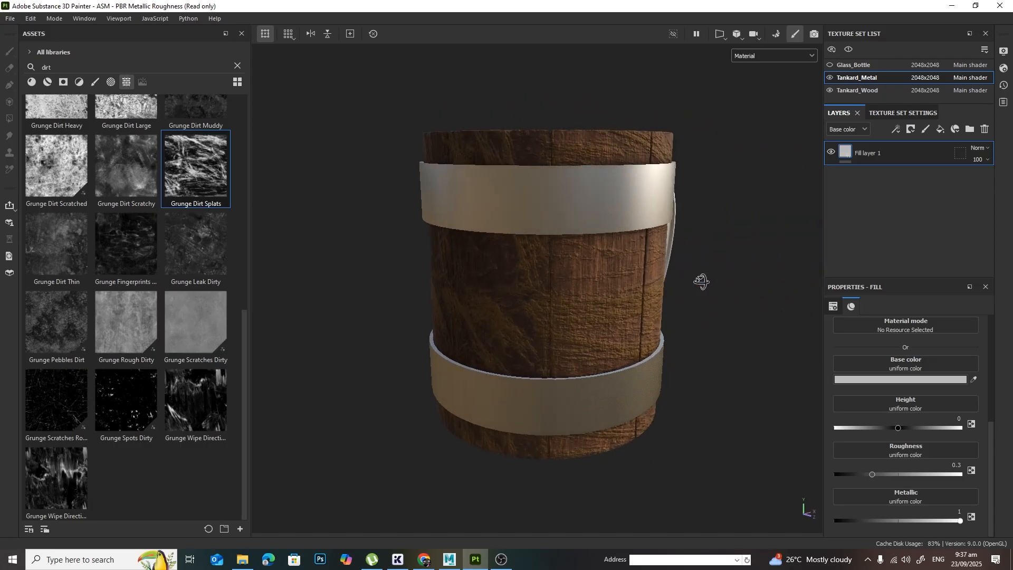
{"action": "mouse_move", "coordinate": [701, 281]}
{"action": "left_mouse_down", "text": "alt"}
{"action": "mouse_move", "coordinate": [696, 327]}
{"action": "mouse_move", "coordinate": [675, 295]}
{"action": "mouse_move", "coordinate": [713, 288]}
{"action": "left_mouse_up", "text": "alt"}
{"action": "right_click_drag", "start_coordinate": [713, 288], "coordinate": [844, 264], "text": "alt"}
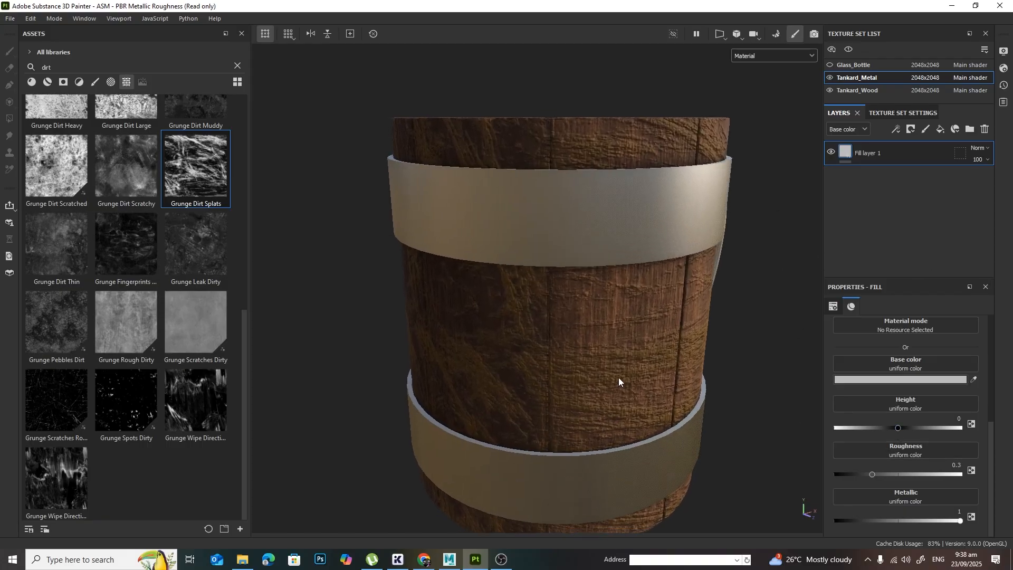
{"action": "middle_click_drag", "start_coordinate": [618, 377], "coordinate": [723, 378], "text": "alt"}
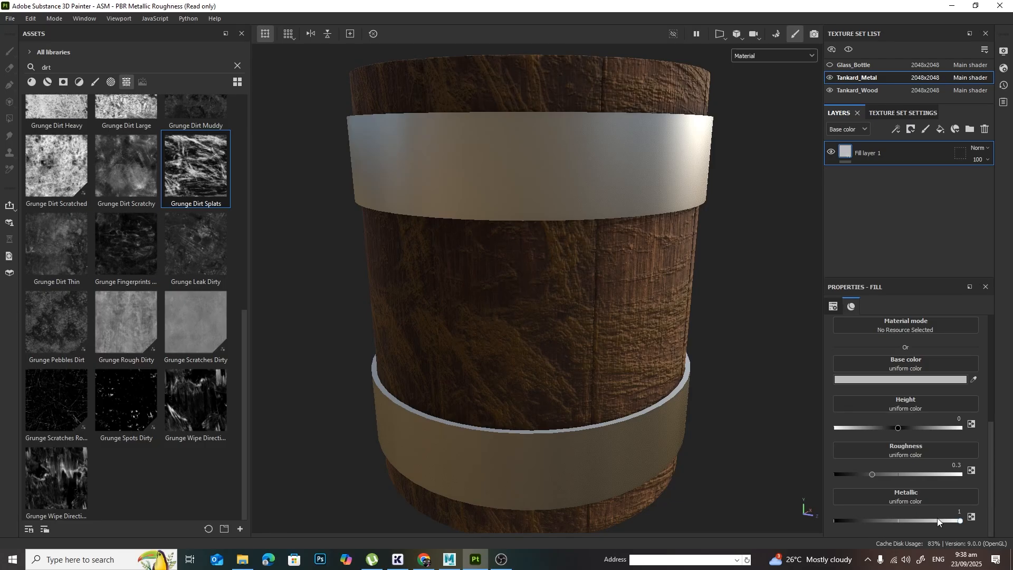
{"action": "mouse_move", "coordinate": [952, 520]}
{"action": "left_mouse_down"}
{"action": "mouse_move", "coordinate": [840, 521]}
{"action": "mouse_move", "coordinate": [959, 520]}
{"action": "left_mouse_up"}
{"action": "left_click_drag", "start_coordinate": [742, 414], "coordinate": [686, 343], "text": "alt"}
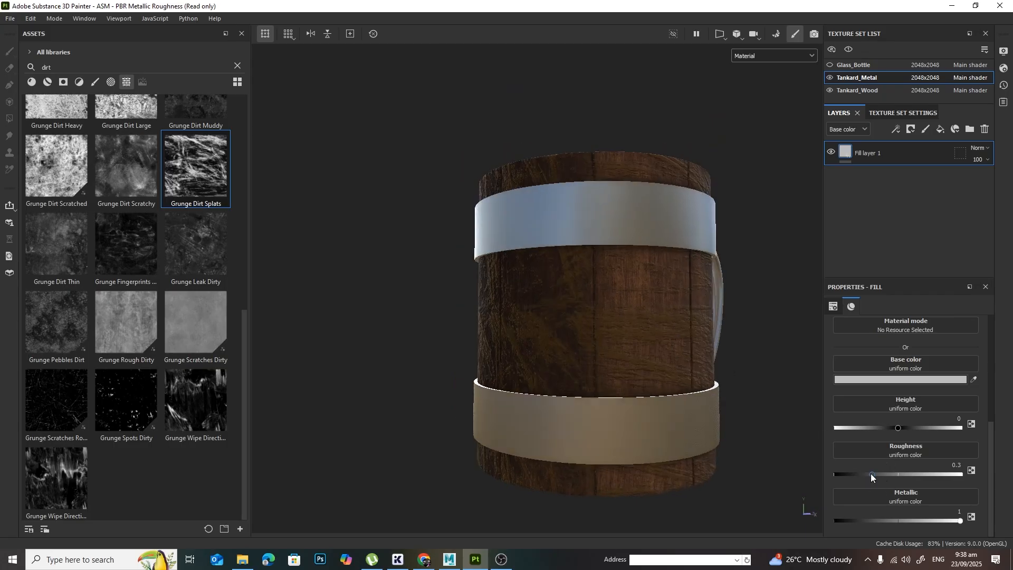
Step: Set the metal fill layer's roughness to 0.2 and check the reflections on the tankard's bands
{"action": "left_click_drag", "start_coordinate": [870, 473], "coordinate": [863, 473]}
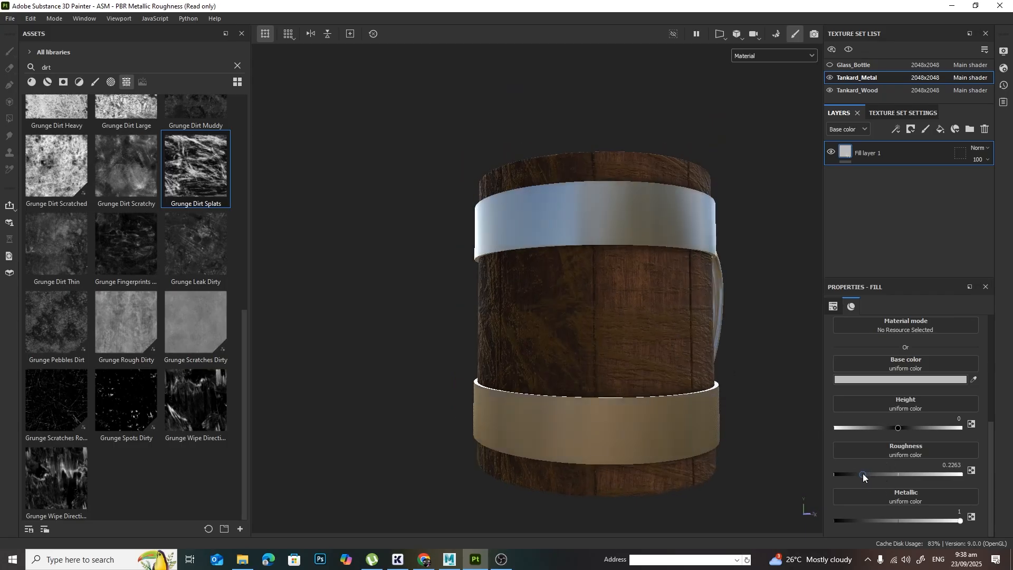
{"action": "double_click", "coordinate": [960, 464]}
{"action": "key", "text": "BackSpace"}
{"action": "type", "text": ".2"}
{"action": "key", "text": "Return"}
{"action": "left_click_drag", "start_coordinate": [673, 395], "coordinate": [660, 333], "text": "alt"}
{"action": "right_click_drag", "start_coordinate": [659, 332], "coordinate": [712, 336], "text": "alt"}
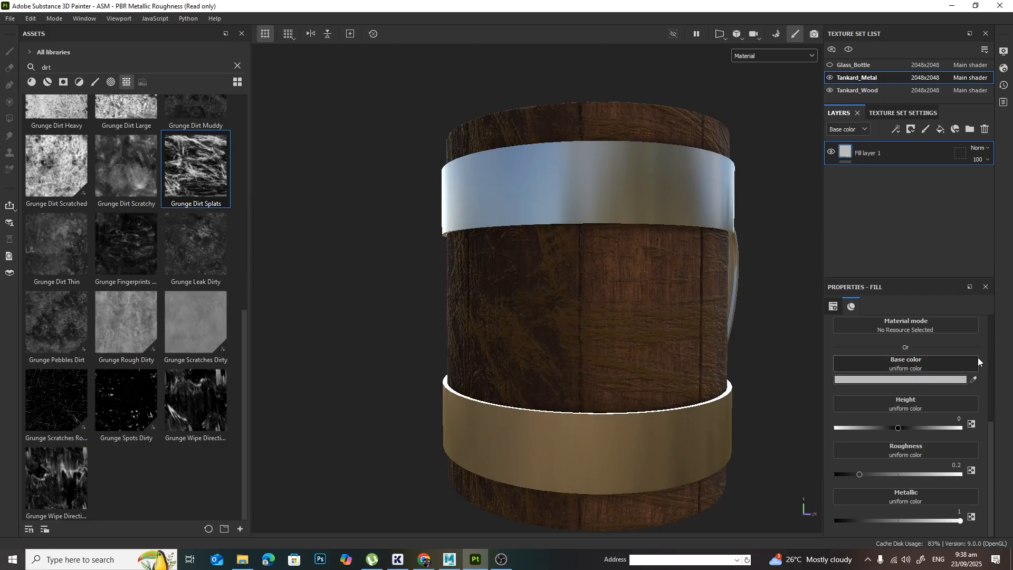
Step: Turn off the color channel of the metal fill layer and rename the layer Base
{"action": "scroll", "coordinate": [977, 355], "scroll_direction": "up", "scroll_amount": 2}
{"action": "left_click", "coordinate": [842, 370]}
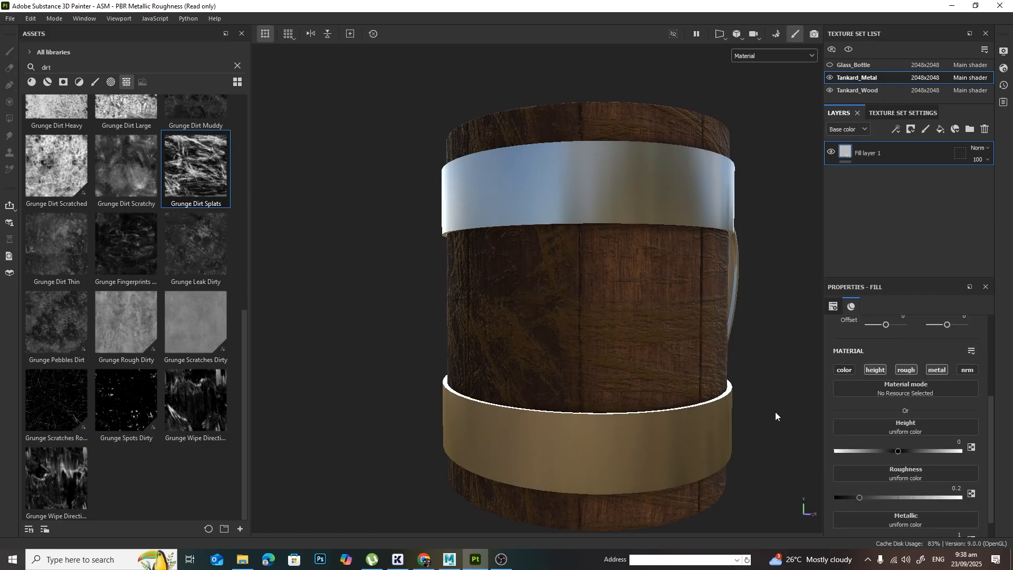
{"action": "double_click", "coordinate": [874, 154]}
{"action": "type", "text": "B"}
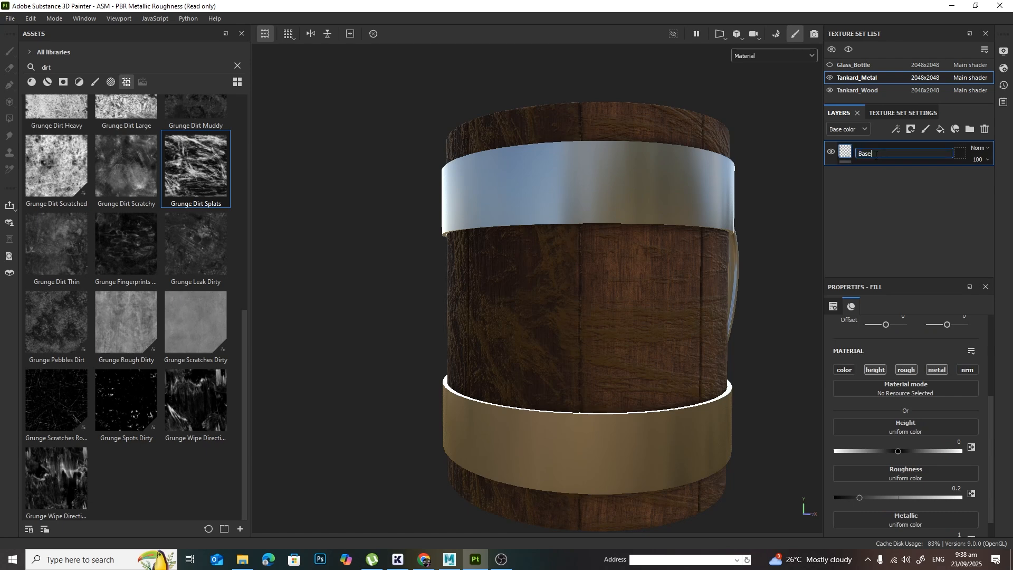
{"action": "type", "text": "ase"}
{"action": "key", "text": "Return"}
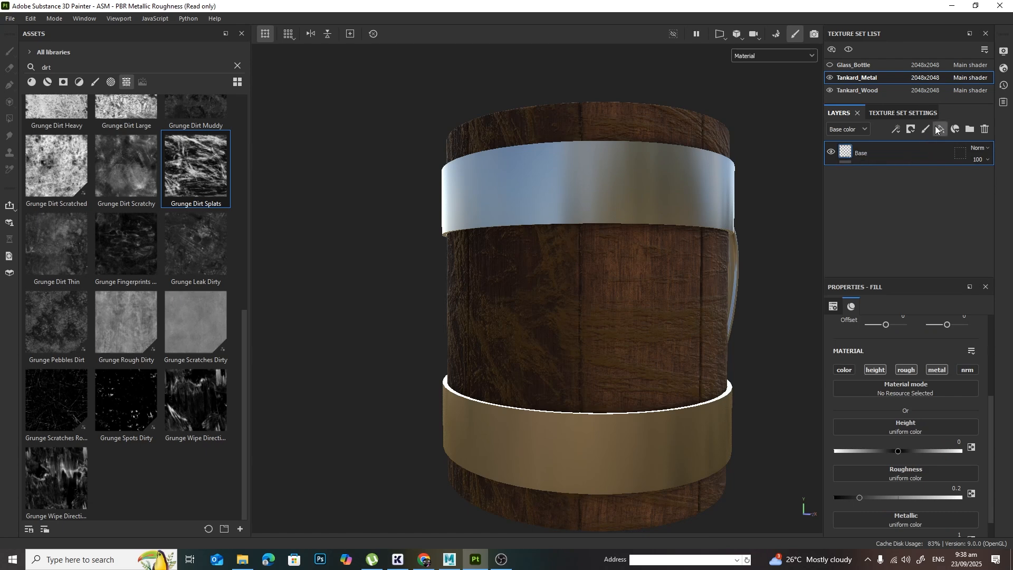
Step: Add a fill layer above Base with only the roughness channel enabled and its roughness set to 0.5
{"action": "left_click", "coordinate": [938, 130]}
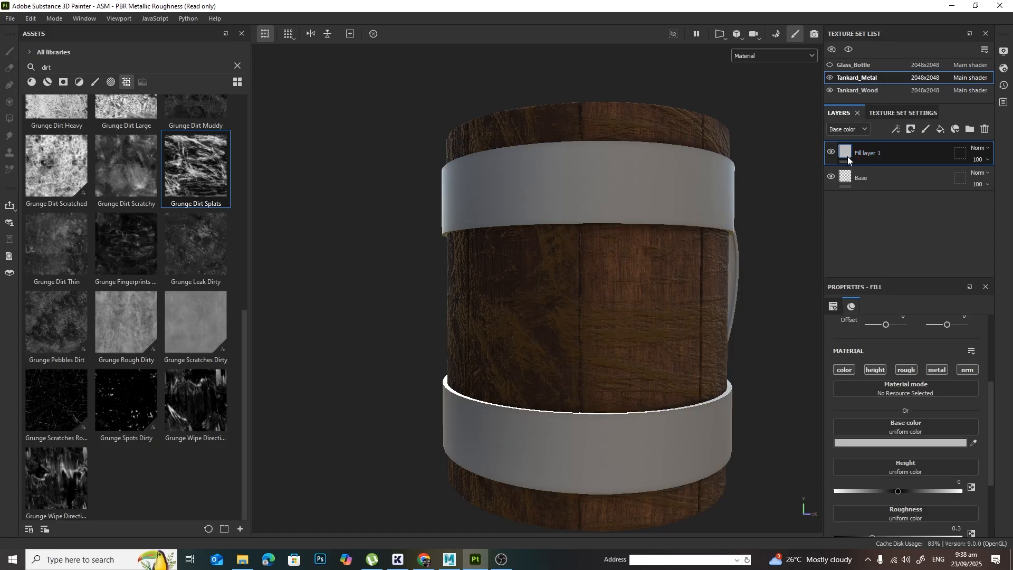
{"action": "scroll", "coordinate": [696, 236], "scroll_direction": "up", "scroll_amount": 3}
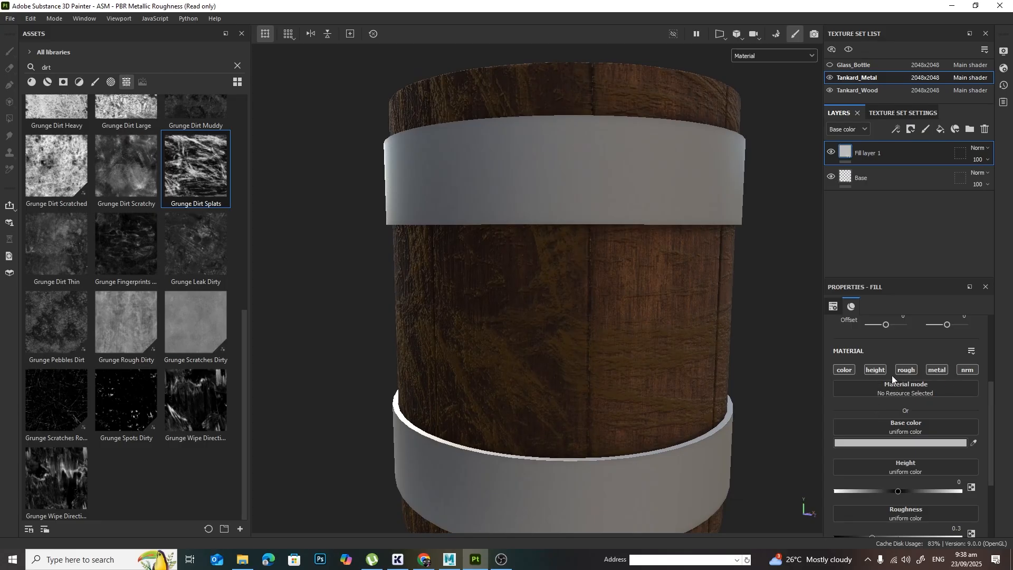
{"action": "left_click", "coordinate": [844, 370]}
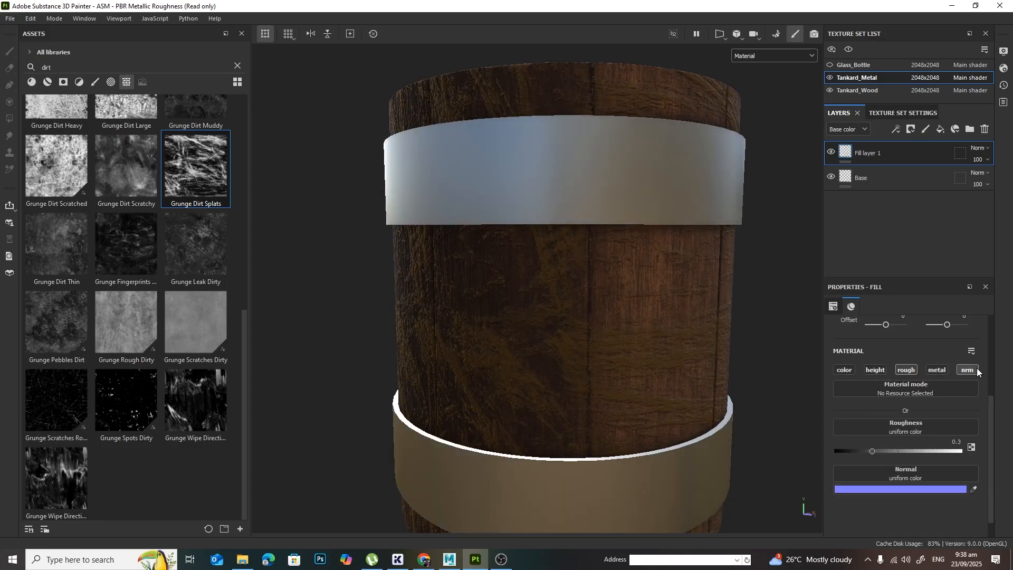
{"action": "left_click", "coordinate": [874, 369]}
{"action": "left_click_drag", "start_coordinate": [870, 447], "coordinate": [897, 449]}
{"action": "left_click", "coordinate": [951, 442]}
{"action": "type", "text": "0.5"}
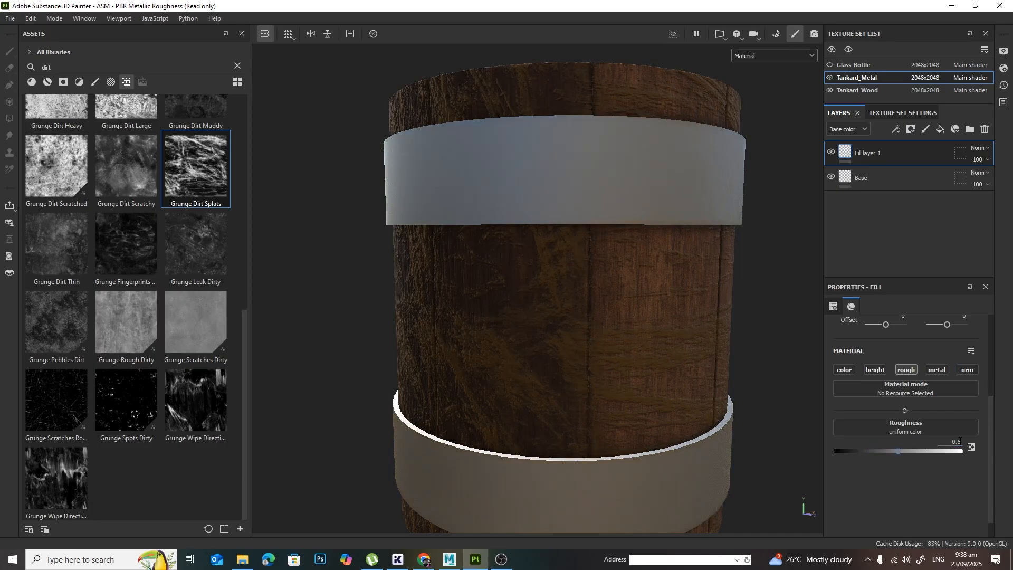
Step: Add a black mask to the roughness fill layer above Base
{"action": "scroll", "coordinate": [776, 242], "scroll_direction": "down", "scroll_amount": 2}
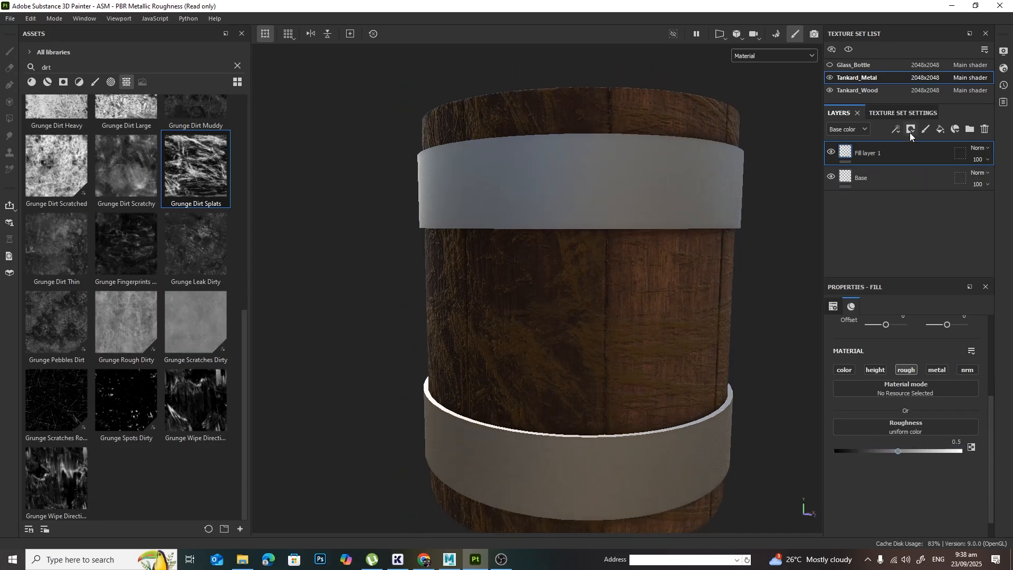
{"action": "left_click", "coordinate": [910, 131]}
{"action": "left_click", "coordinate": [921, 155]}
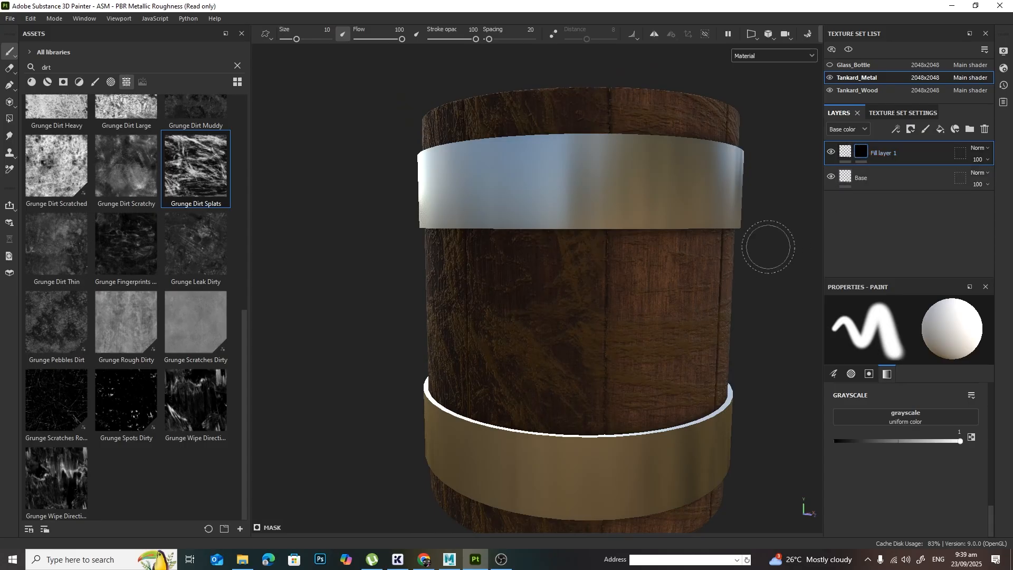
Step: Search the asset library for rust and select the Grunge Stains Large Hollow texture
{"action": "scroll", "coordinate": [129, 205], "scroll_direction": "up", "scroll_amount": 8}
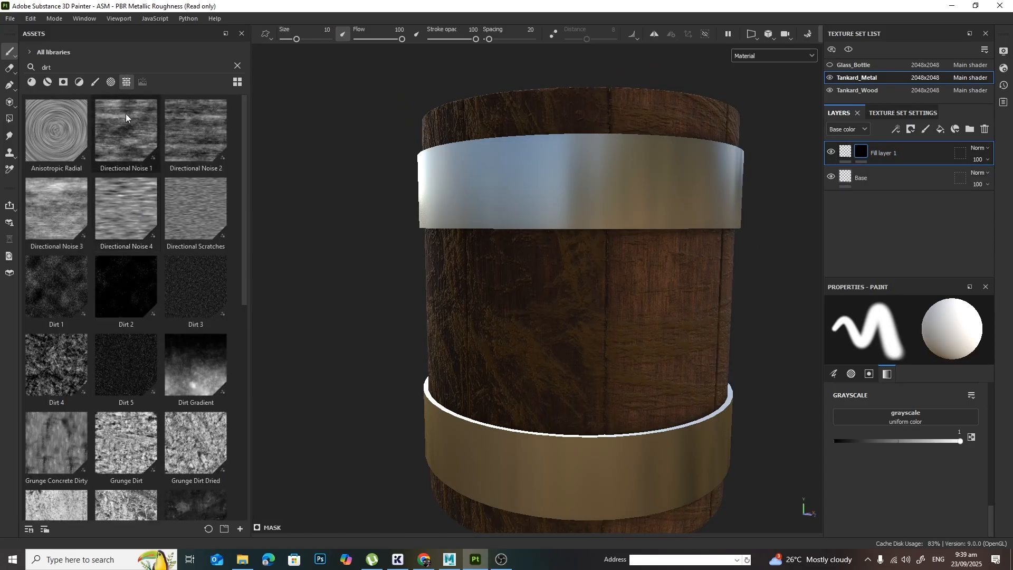
{"action": "left_click", "coordinate": [110, 66]}
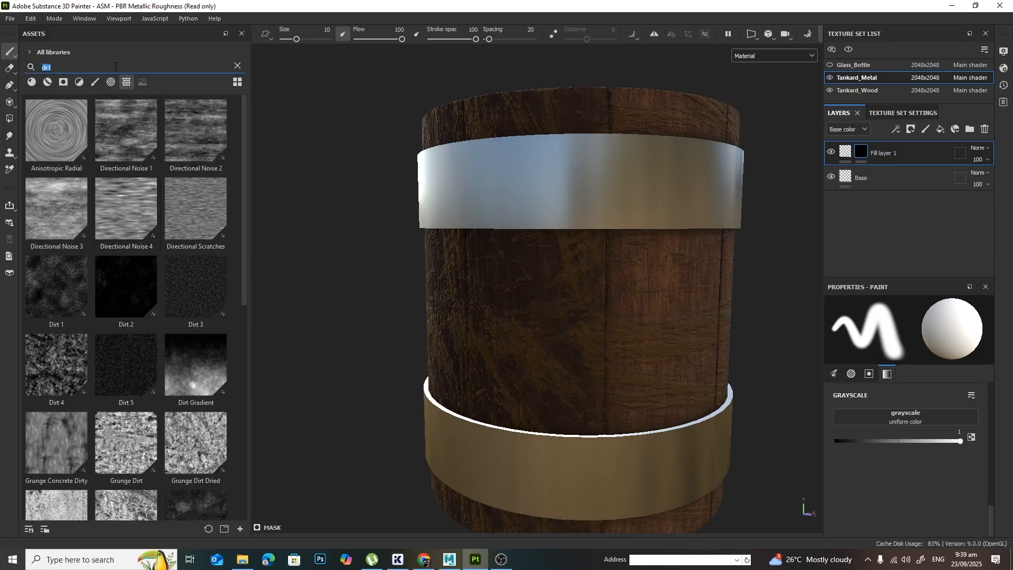
{"action": "type", "text": "rust"}
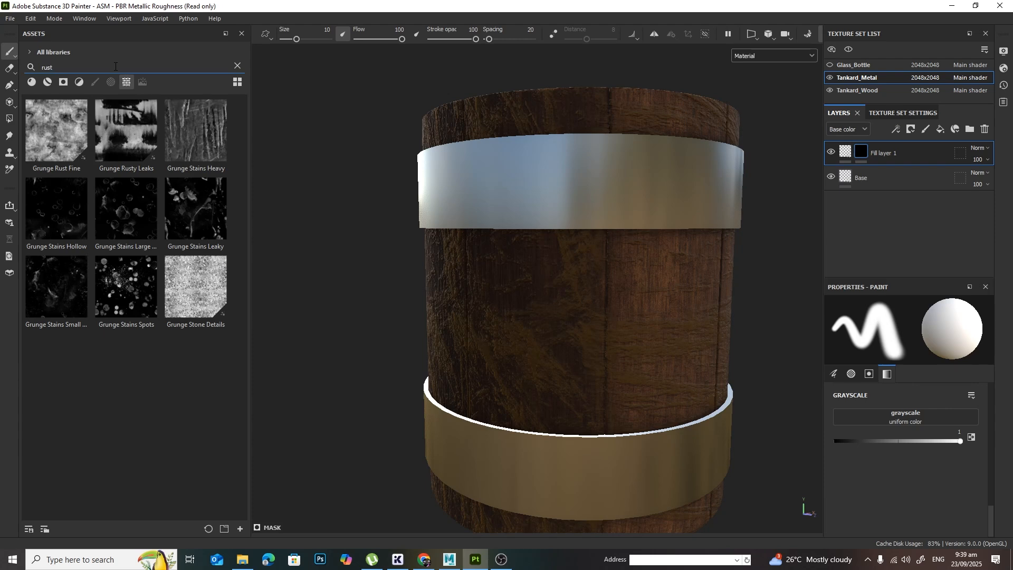
{"action": "left_click", "coordinate": [123, 217]}
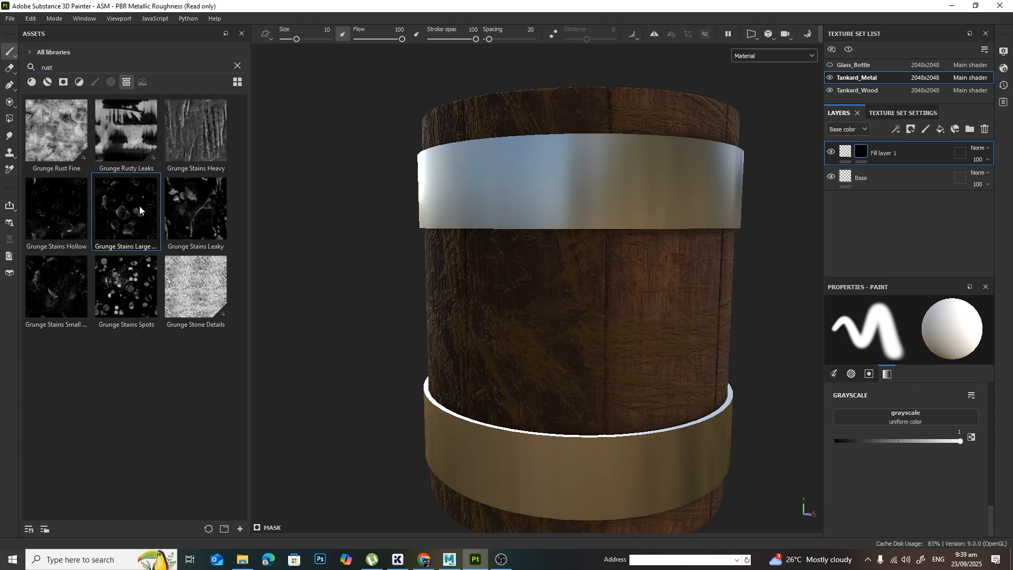
{"action": "mouse_move", "coordinate": [131, 213]}
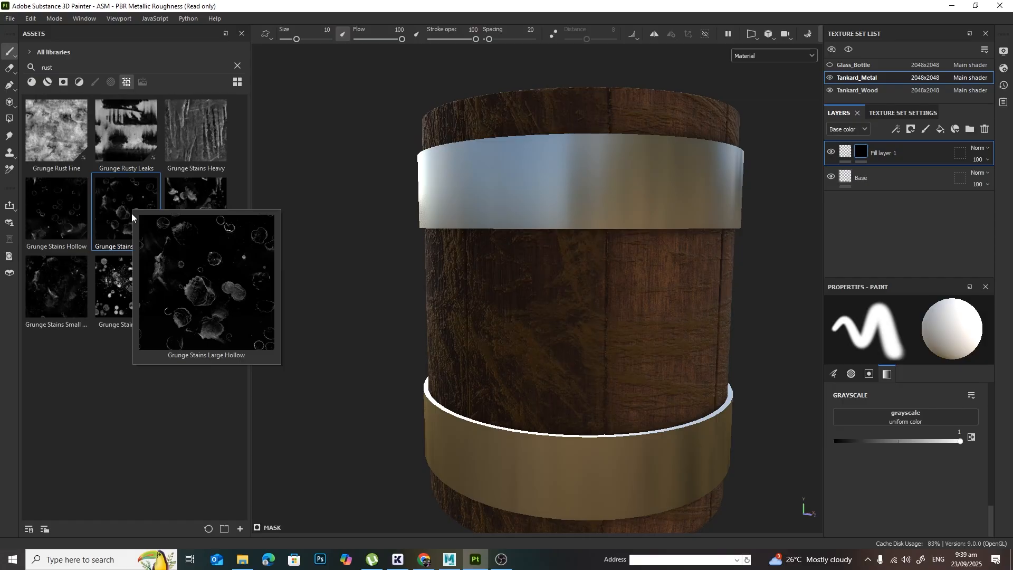
Step: Try Grunge Stains Large Hollow as the brush grayscale for the mask, and undo the black mask
{"action": "left_click_drag", "start_coordinate": [127, 211], "coordinate": [898, 416]}
{"action": "left_click_drag", "start_coordinate": [608, 314], "coordinate": [618, 316], "text": "alt"}
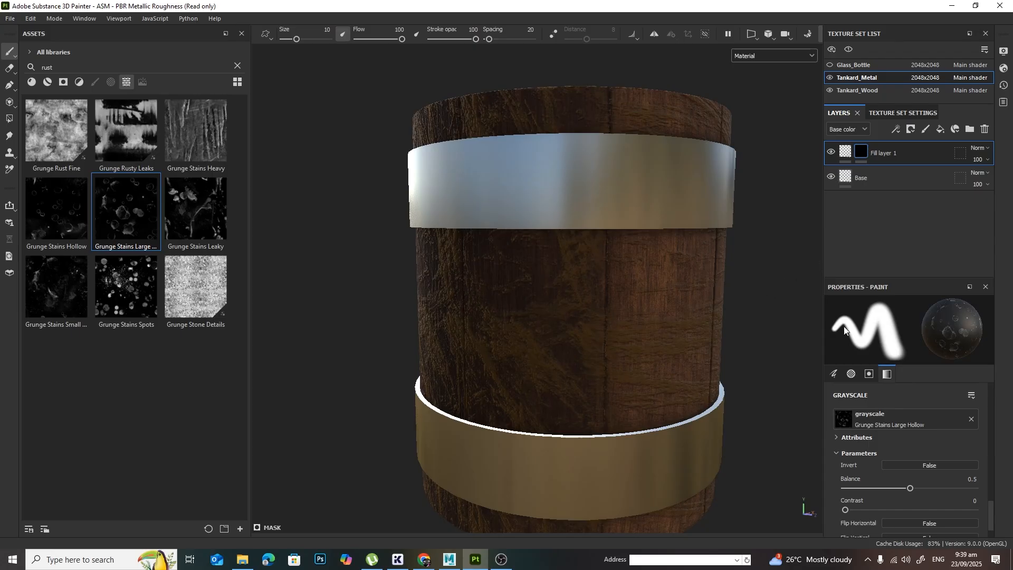
{"action": "scroll", "coordinate": [932, 387], "scroll_direction": "up", "scroll_amount": 1}
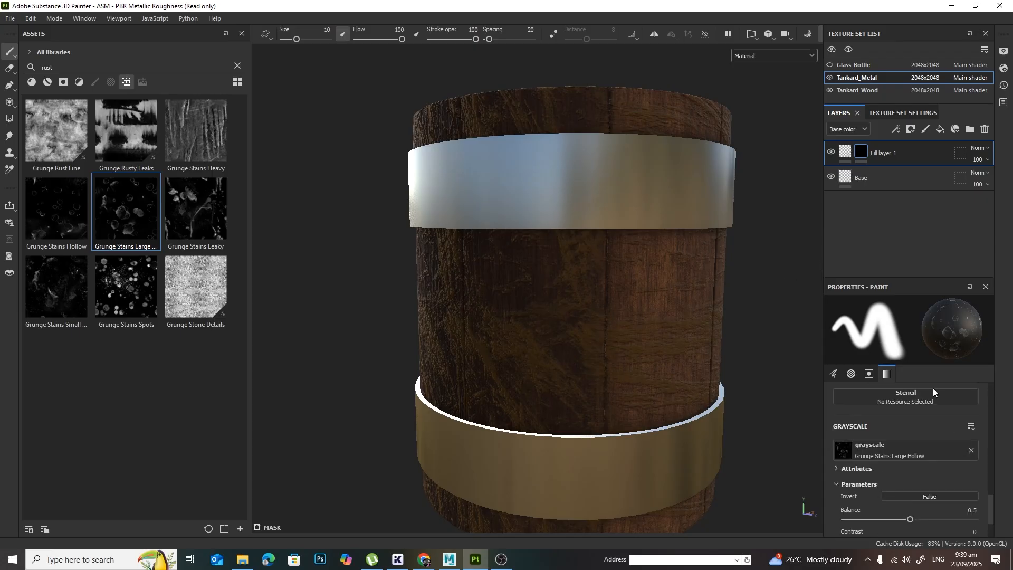
{"action": "key", "text": "ctrl+z"}
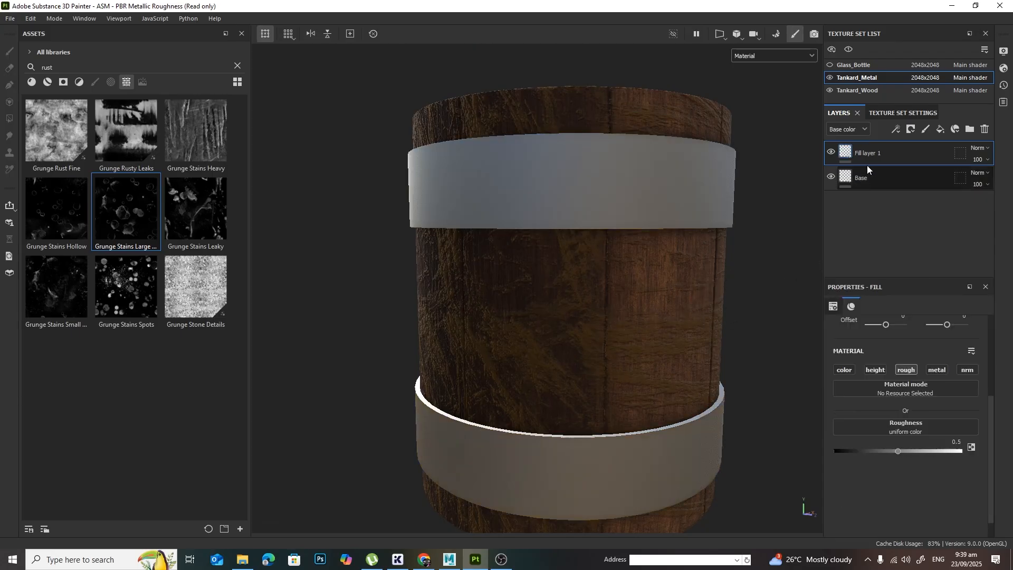
Step: Give the roughness fill layer a black mask with a fill using Grunge Stains Large Hollow, and inspect the stains on both bands
{"action": "left_click", "coordinate": [909, 131]}
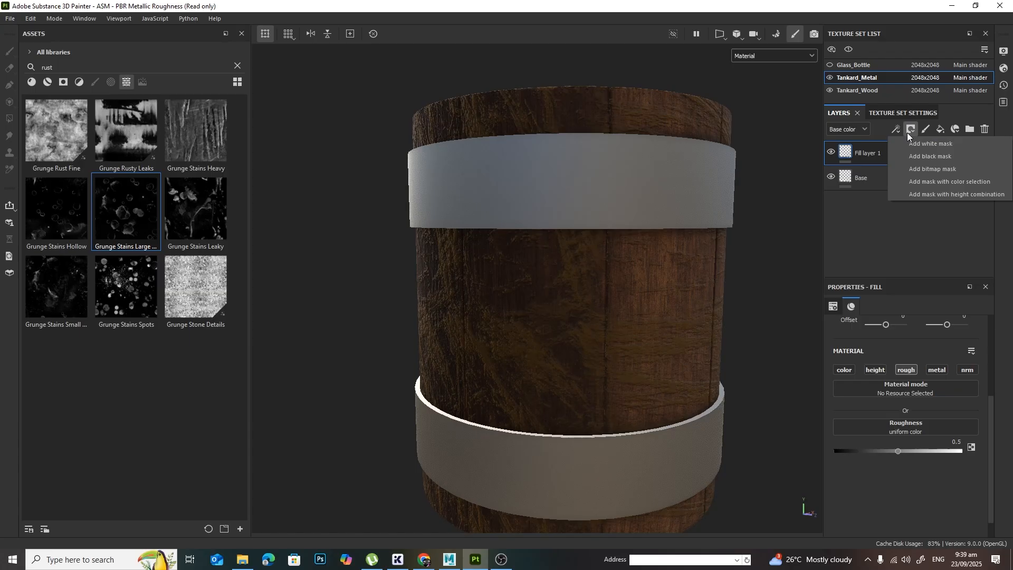
{"action": "left_click", "coordinate": [935, 157]}
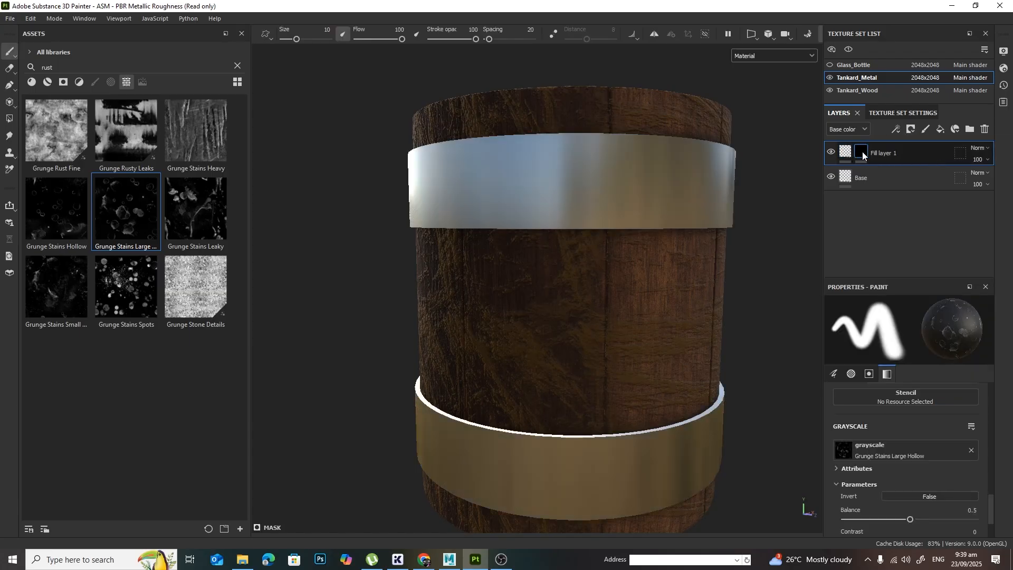
{"action": "left_click", "coordinate": [895, 128]}
{"action": "left_click", "coordinate": [931, 172]}
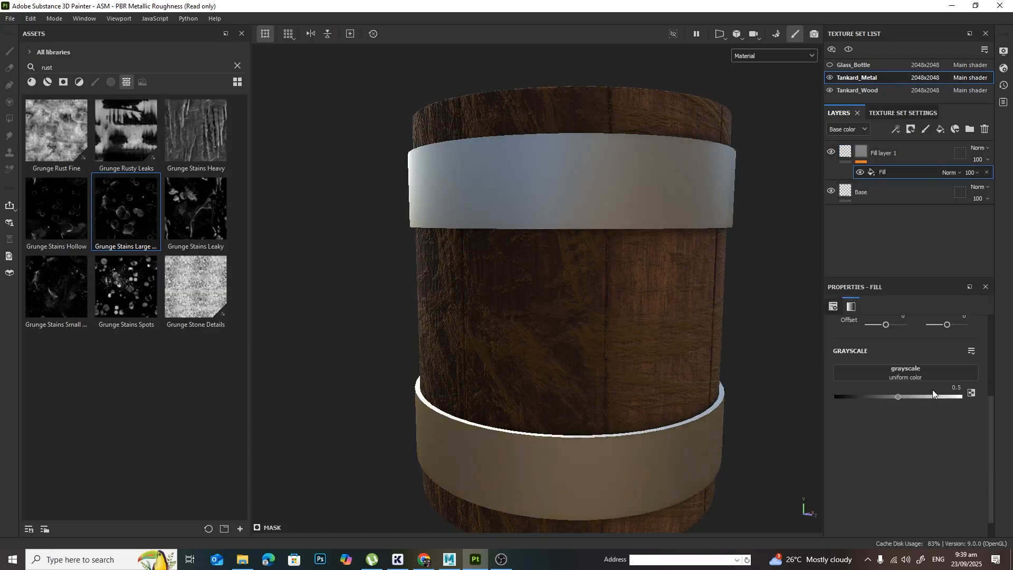
{"action": "left_click_drag", "start_coordinate": [139, 216], "coordinate": [881, 374]}
{"action": "left_click_drag", "start_coordinate": [607, 346], "coordinate": [587, 325], "text": "alt"}
{"action": "right_click_drag", "start_coordinate": [587, 326], "coordinate": [700, 325], "text": "alt"}
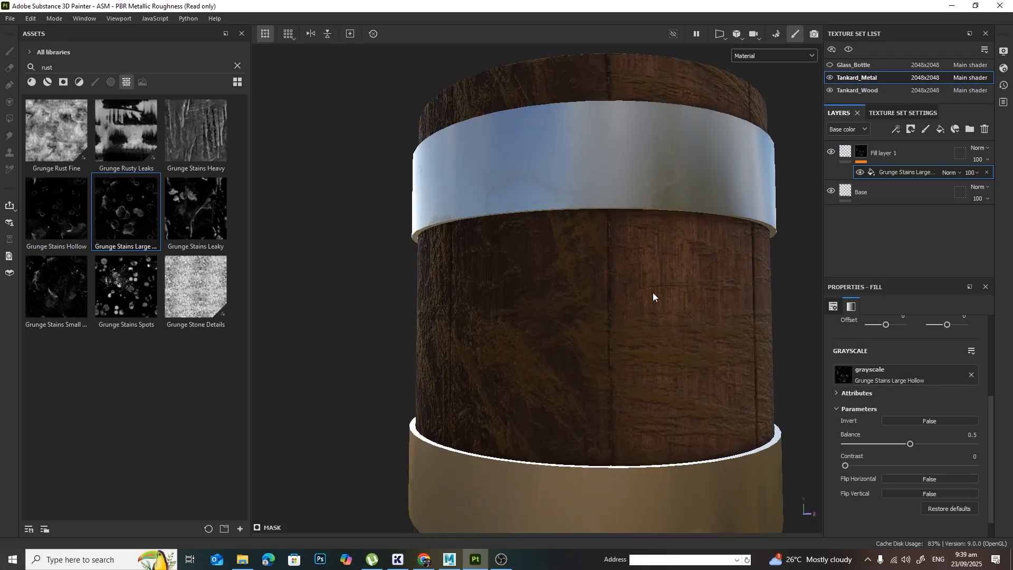
{"action": "mouse_move", "coordinate": [572, 236]}
{"action": "right_mouse_down", "text": "shift"}
{"action": "mouse_move", "coordinate": [581, 239]}
{"action": "mouse_move", "coordinate": [554, 243]}
{"action": "right_mouse_up", "text": "shift"}
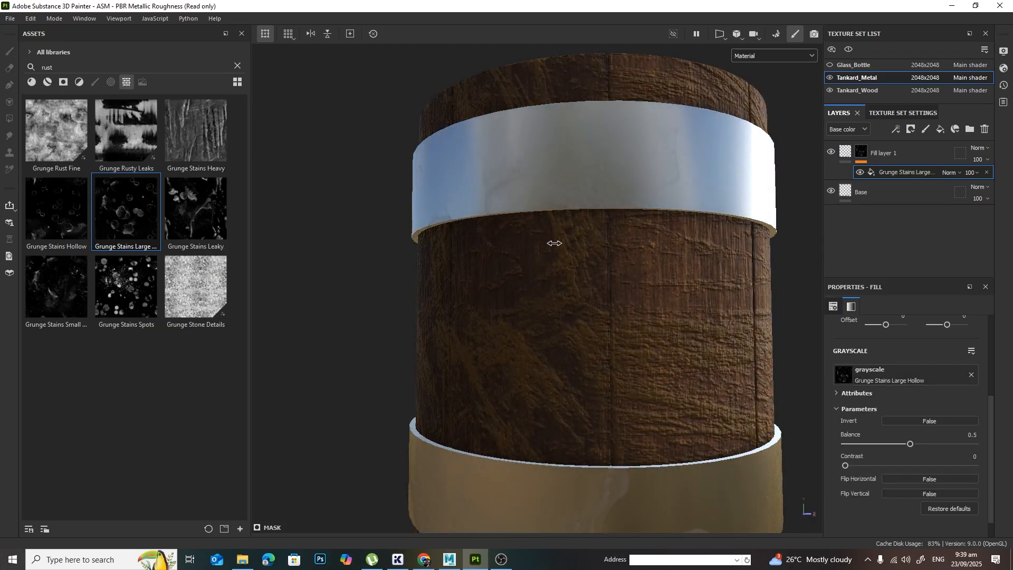
{"action": "middle_click_drag", "start_coordinate": [655, 420], "coordinate": [633, 202], "text": "alt"}
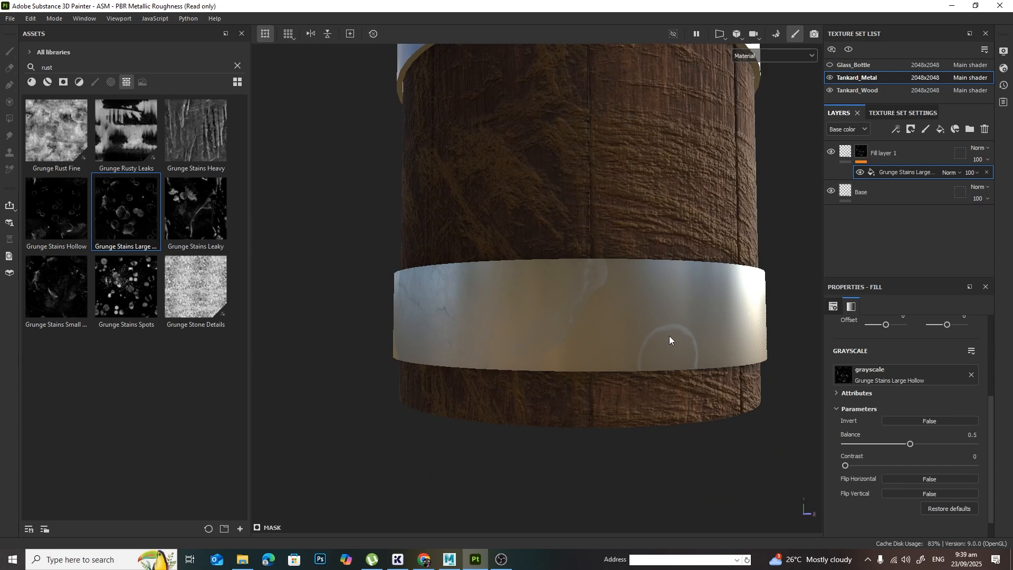
{"action": "left_click_drag", "start_coordinate": [626, 217], "coordinate": [623, 215], "text": "alt"}
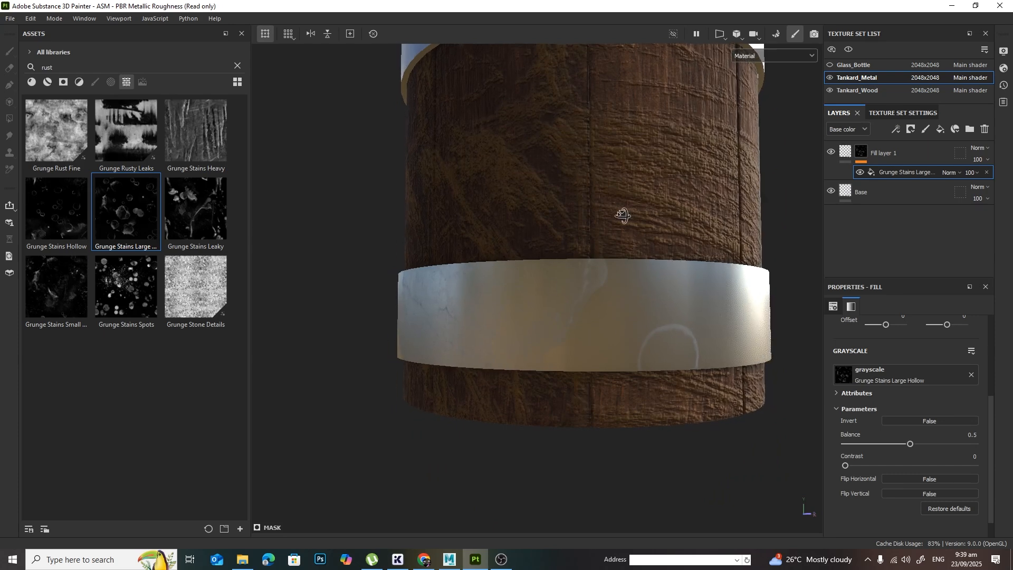
Step: Look over the rust textures for an alternative mask texture and search the asset library for grunge
{"action": "left_click_drag", "start_coordinate": [66, 220], "coordinate": [114, 218]}
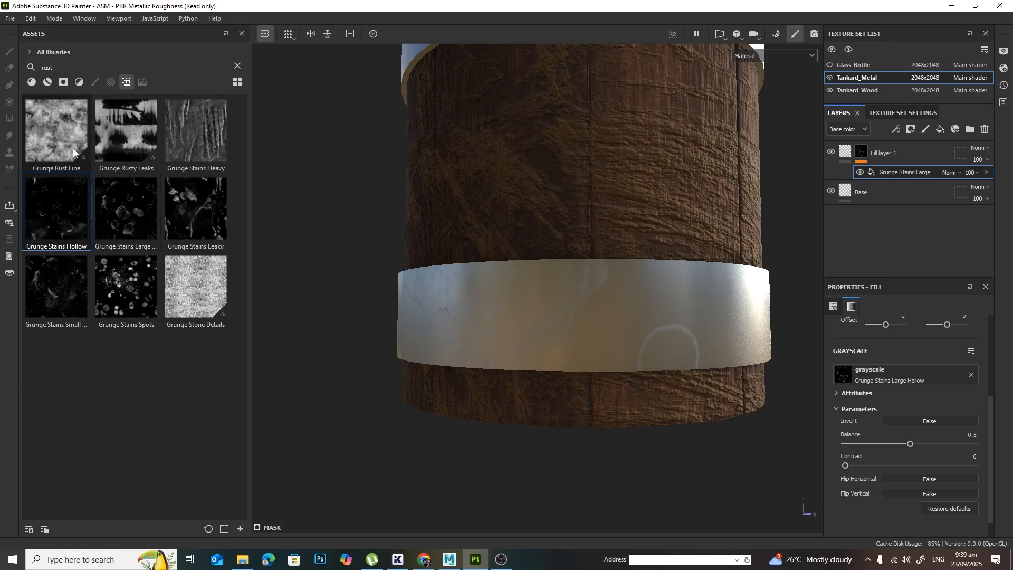
{"action": "left_click", "coordinate": [53, 130]}
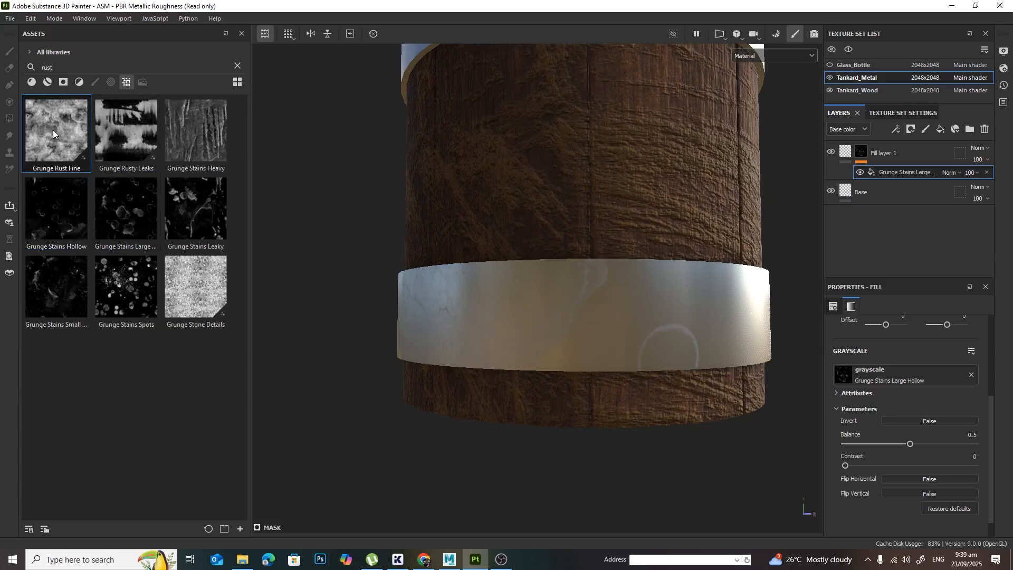
{"action": "double_click", "coordinate": [91, 72]}
{"action": "type", "text": "grunge"}
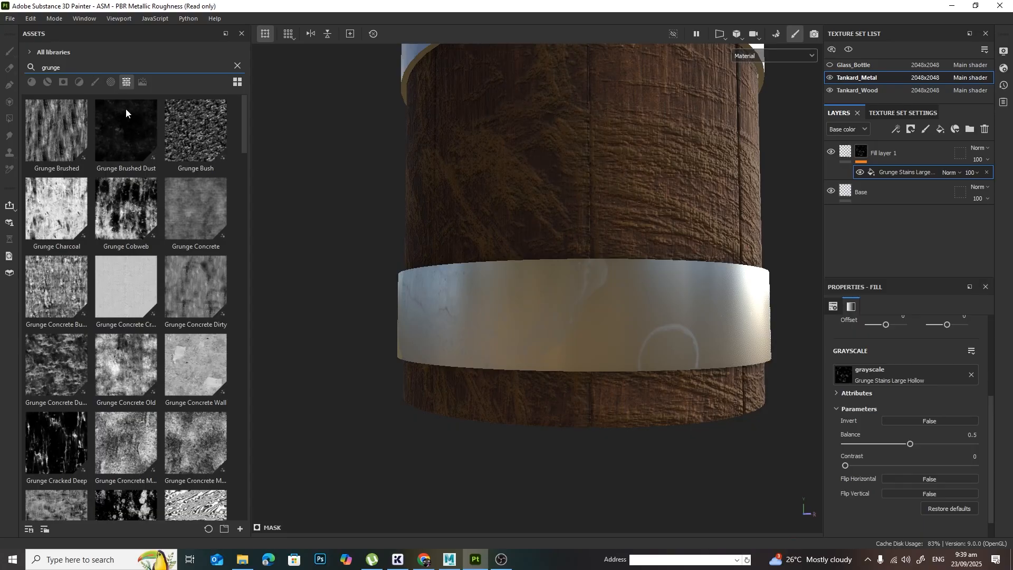
Step: Replace the fill layer's mask texture with Grunge Map 015 and inspect it on the tankard's metal bands
{"action": "scroll", "coordinate": [204, 189], "scroll_direction": "down", "scroll_amount": 15}
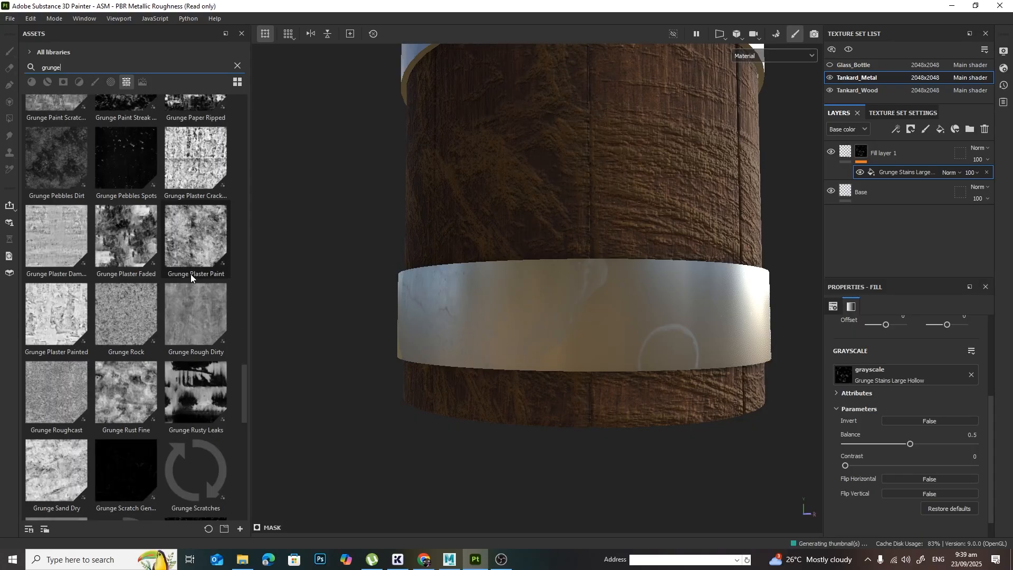
{"action": "scroll", "coordinate": [191, 274], "scroll_direction": "up", "scroll_amount": 5}
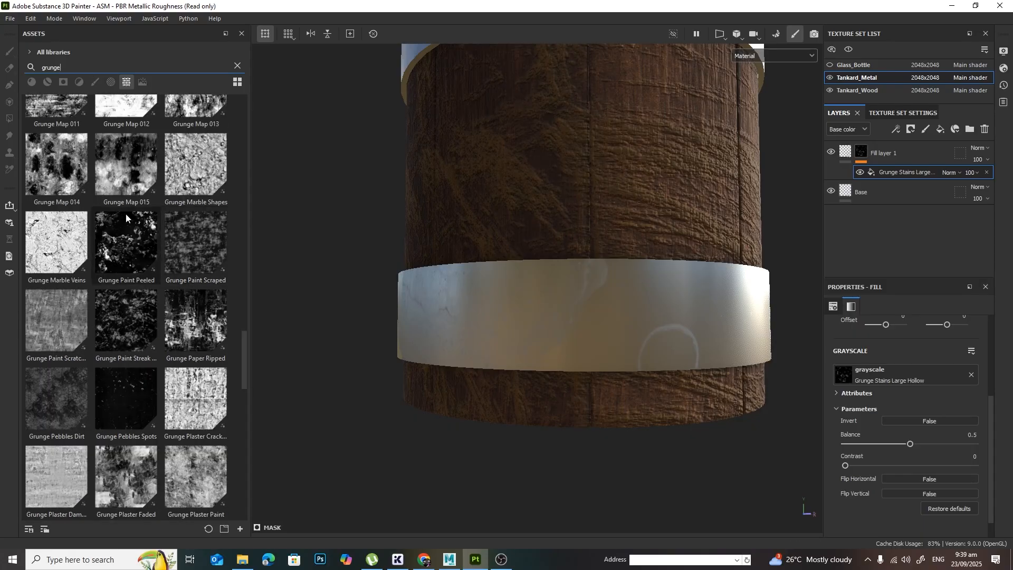
{"action": "left_click_drag", "start_coordinate": [125, 164], "coordinate": [900, 372]}
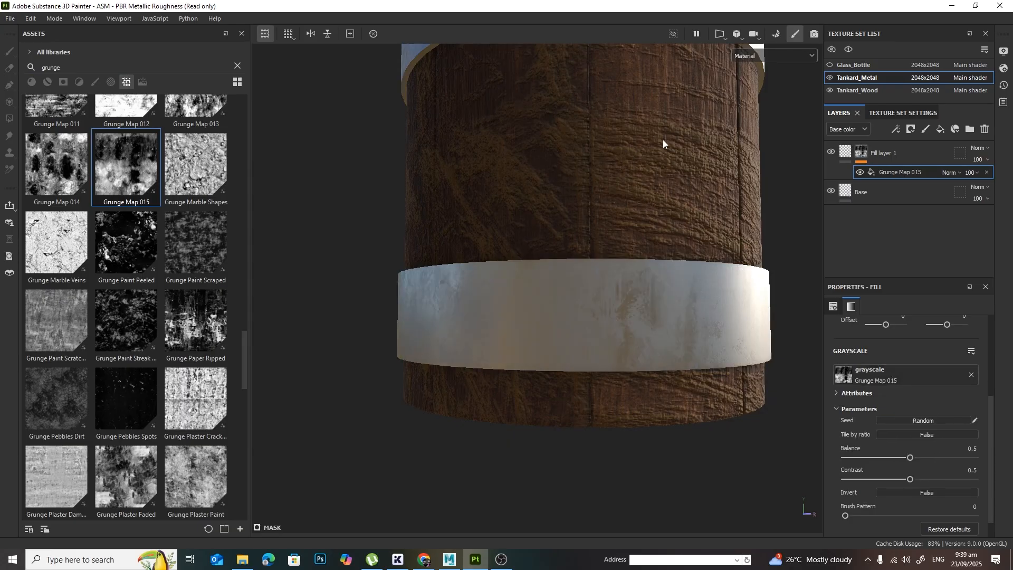
{"action": "middle_click_drag", "start_coordinate": [714, 188], "coordinate": [694, 348]}
{"action": "right_click_drag", "start_coordinate": [694, 348], "coordinate": [648, 318], "text": "alt"}
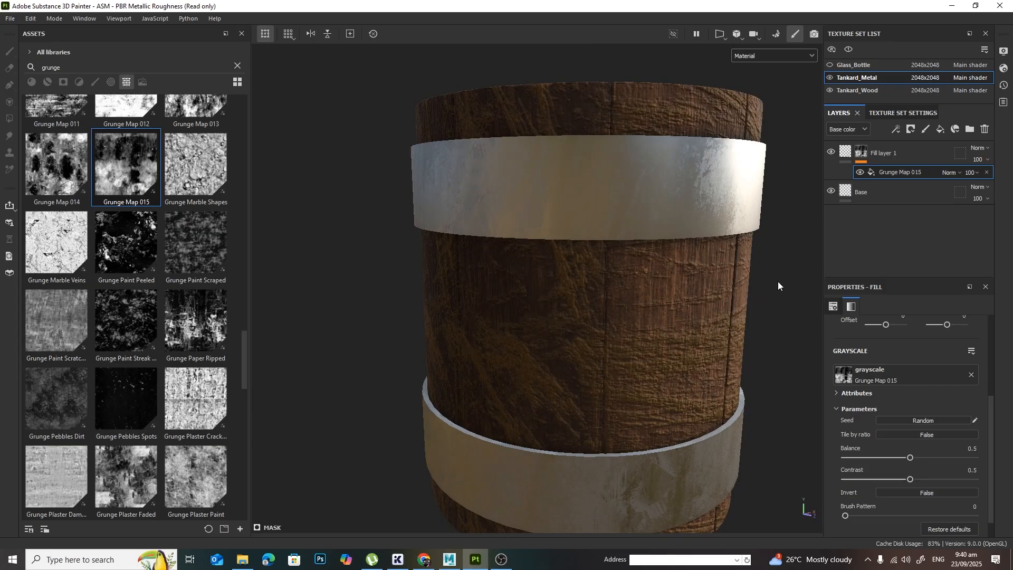
Step: Show only the Roughness channel and set the Grunge Map 015 mask's balance to 0.33 and contrast to 0.91
{"action": "left_click", "coordinate": [776, 55]}
{"action": "left_click", "coordinate": [778, 122]}
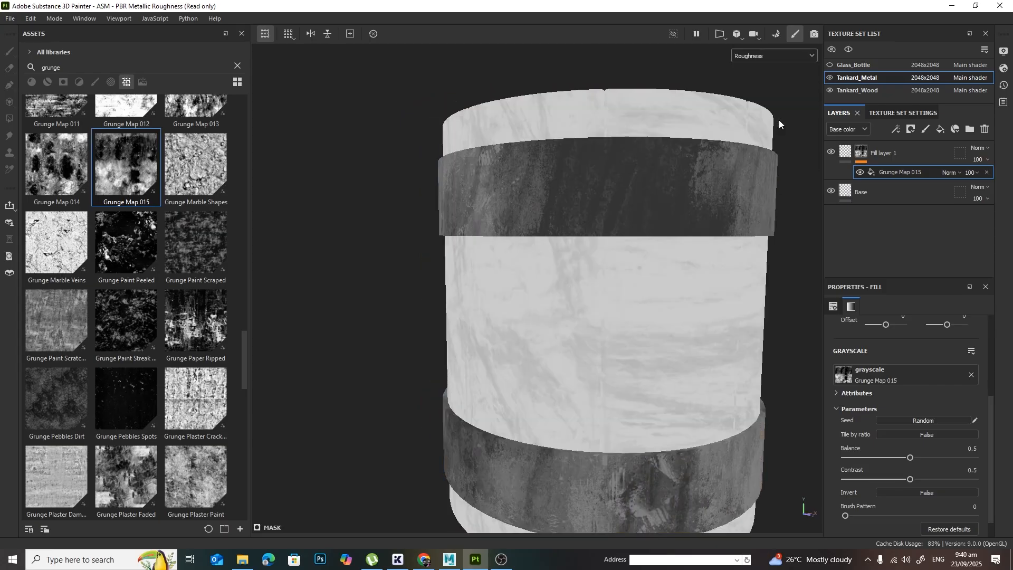
{"action": "left_click_drag", "start_coordinate": [726, 340], "coordinate": [659, 295], "text": "alt"}
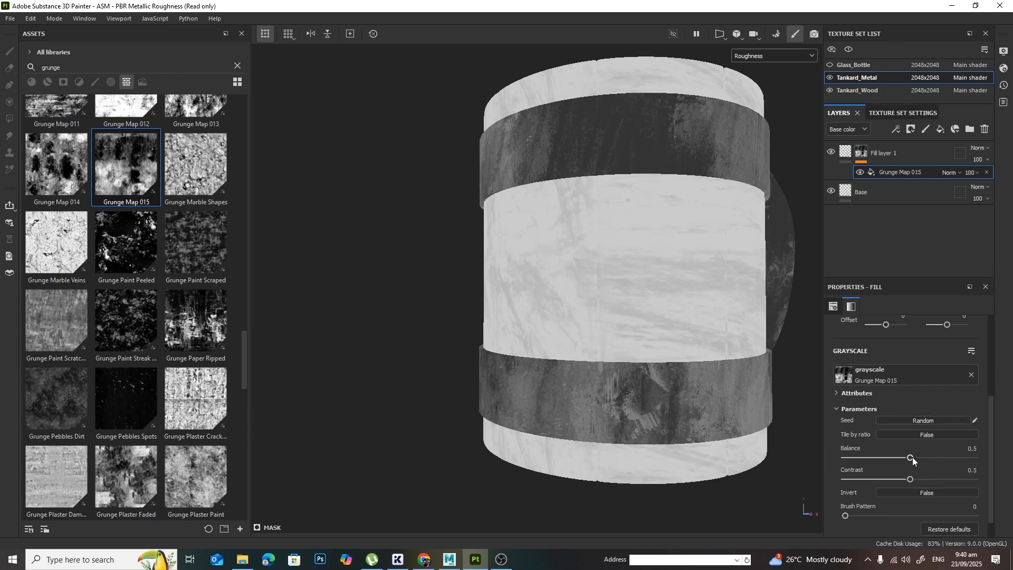
{"action": "left_click_drag", "start_coordinate": [910, 457], "coordinate": [943, 476]}
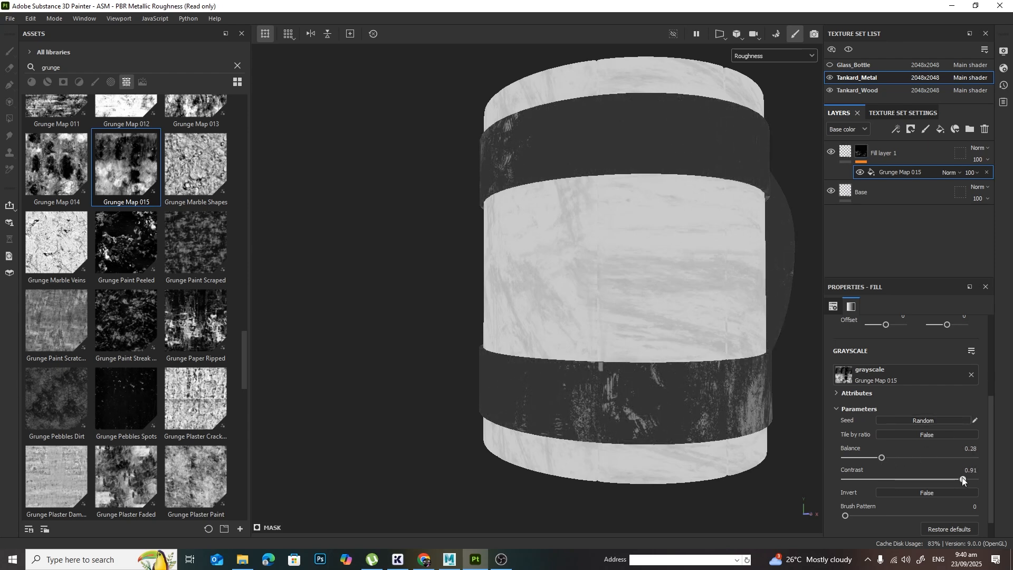
{"action": "left_click_drag", "start_coordinate": [882, 457], "coordinate": [889, 460]}
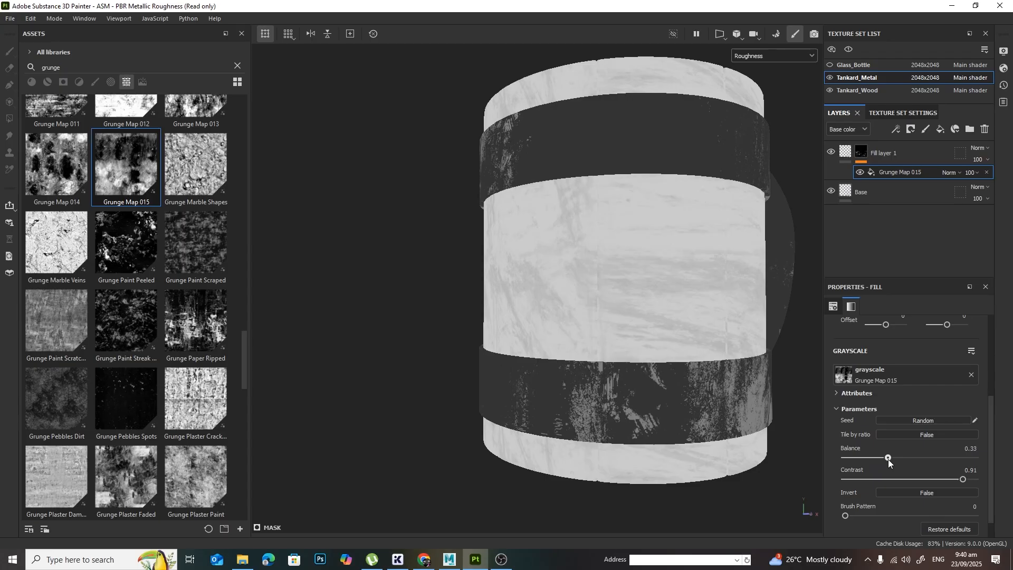
Step: Return the viewport to the Material view and examine the grunge on both metal bands
{"action": "left_click", "coordinate": [776, 54]}
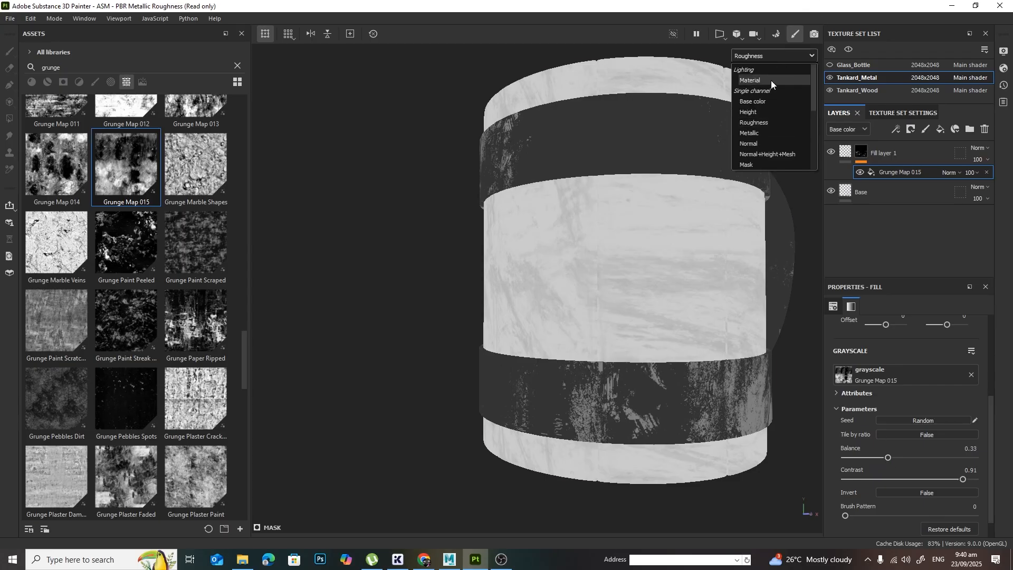
{"action": "left_click", "coordinate": [771, 80]}
{"action": "right_click_drag", "start_coordinate": [581, 260], "coordinate": [635, 259], "text": "shift"}
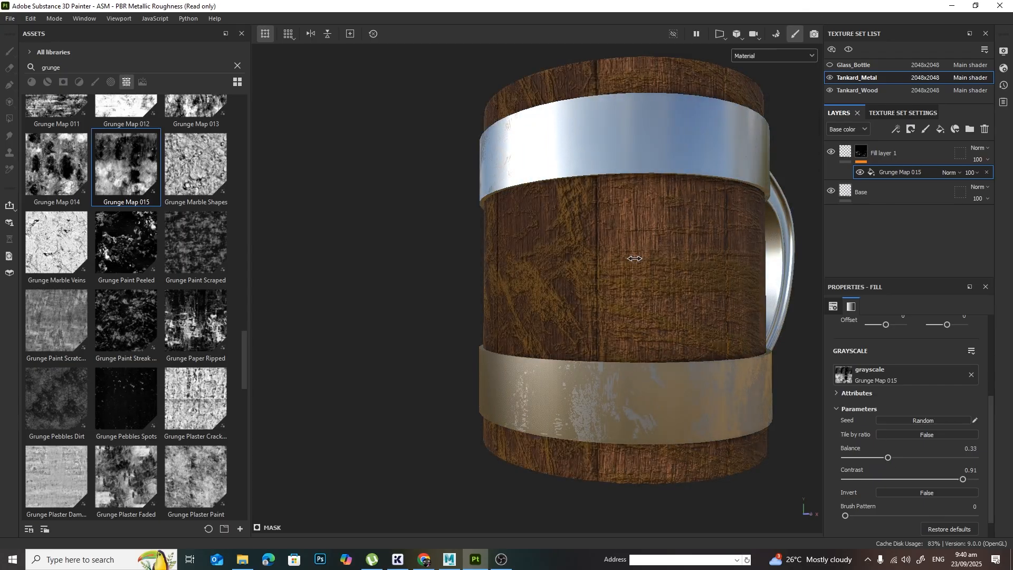
{"action": "left_click_drag", "start_coordinate": [634, 258], "coordinate": [665, 295], "text": "alt"}
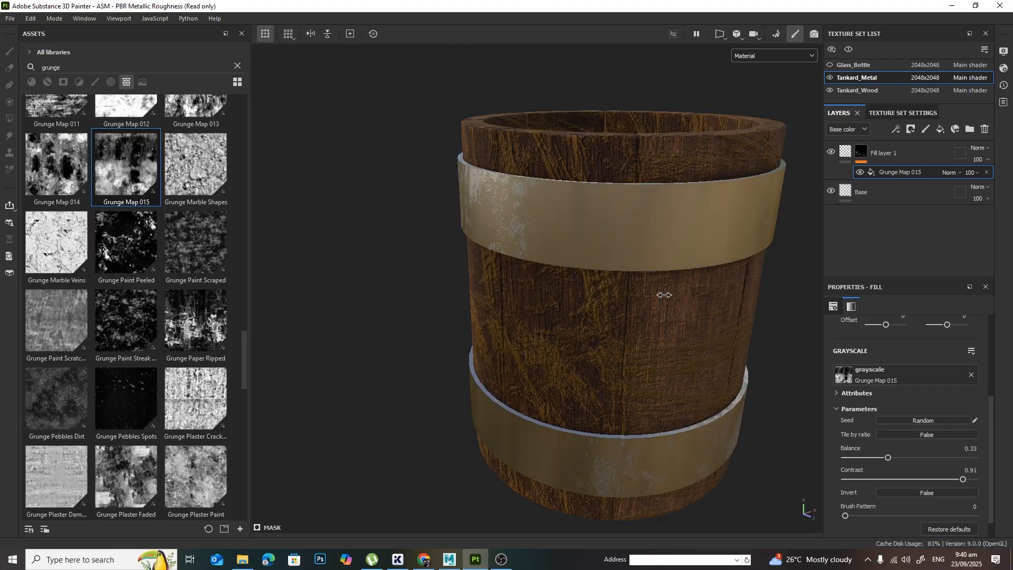
{"action": "right_click_drag", "start_coordinate": [665, 295], "coordinate": [675, 298], "text": "shift"}
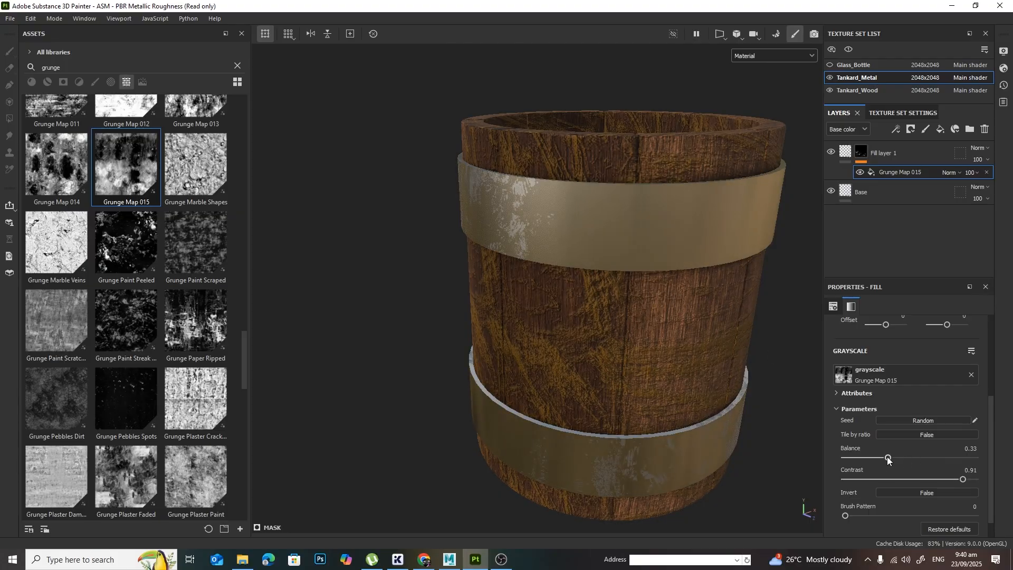
Step: Raise the Grunge Map 015 mask's balance to 0.39 and check the metal bands
{"action": "mouse_move", "coordinate": [887, 458]}
{"action": "left_mouse_down"}
{"action": "mouse_move", "coordinate": [903, 457]}
{"action": "mouse_move", "coordinate": [888, 458]}
{"action": "left_mouse_up"}
{"action": "left_click", "coordinate": [961, 492]}
{"action": "left_click", "coordinate": [961, 495]}
{"action": "scroll", "coordinate": [982, 448], "scroll_direction": "down", "scroll_amount": 1}
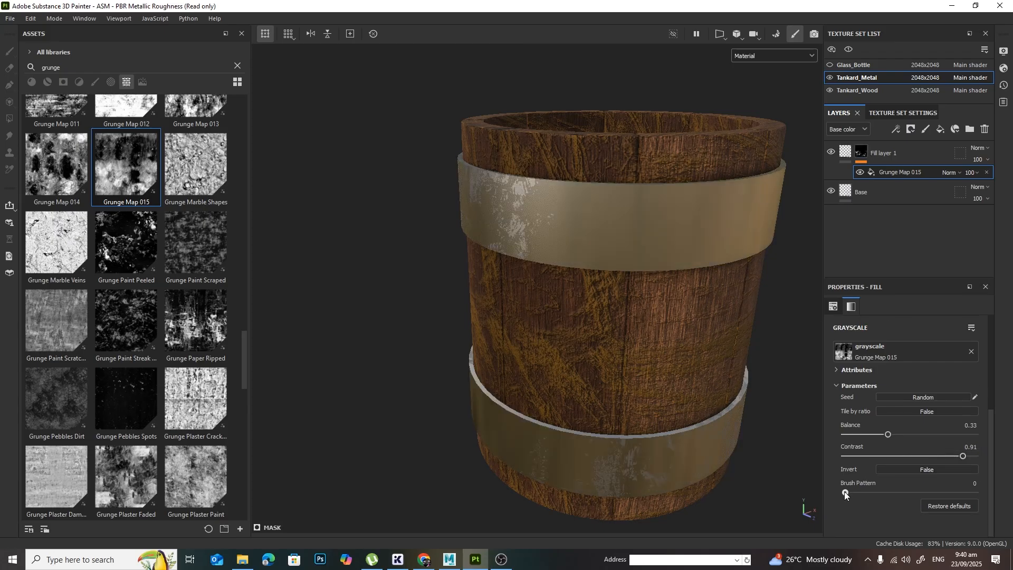
{"action": "mouse_move", "coordinate": [844, 493]}
{"action": "left_mouse_down"}
{"action": "mouse_move", "coordinate": [910, 492]}
{"action": "mouse_move", "coordinate": [851, 497]}
{"action": "left_mouse_up"}
{"action": "left_click_drag", "start_coordinate": [887, 432], "coordinate": [895, 432]}
{"action": "left_click_drag", "start_coordinate": [625, 405], "coordinate": [638, 422], "text": "alt"}
{"action": "left_click_drag", "start_coordinate": [668, 334], "coordinate": [673, 358], "text": "alt"}
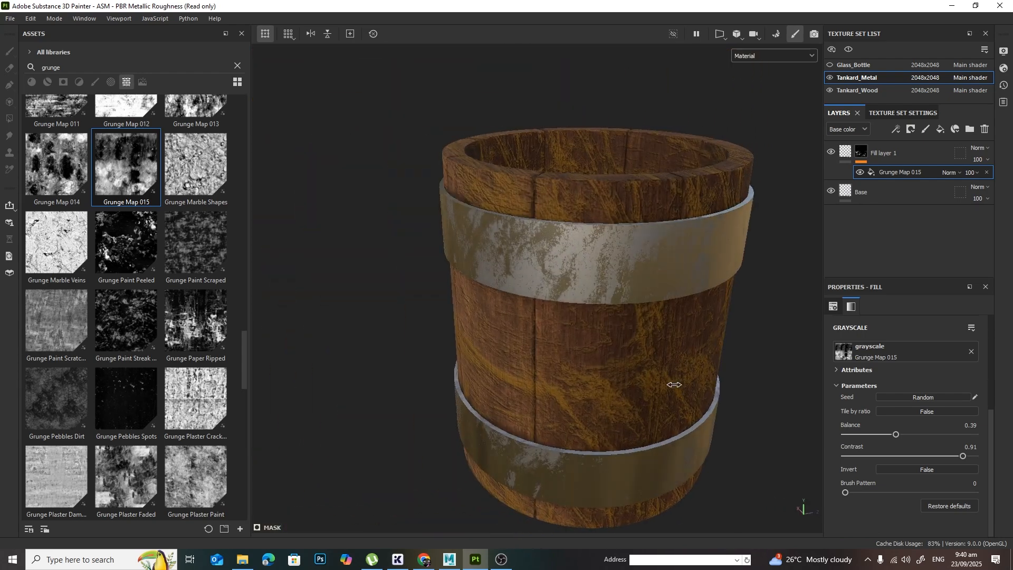
Step: Try roughness values of 0.35, 0.2 and 0.3 on Fill layer 1 and compare the effect on the metal bands
{"action": "left_click", "coordinate": [860, 153]}
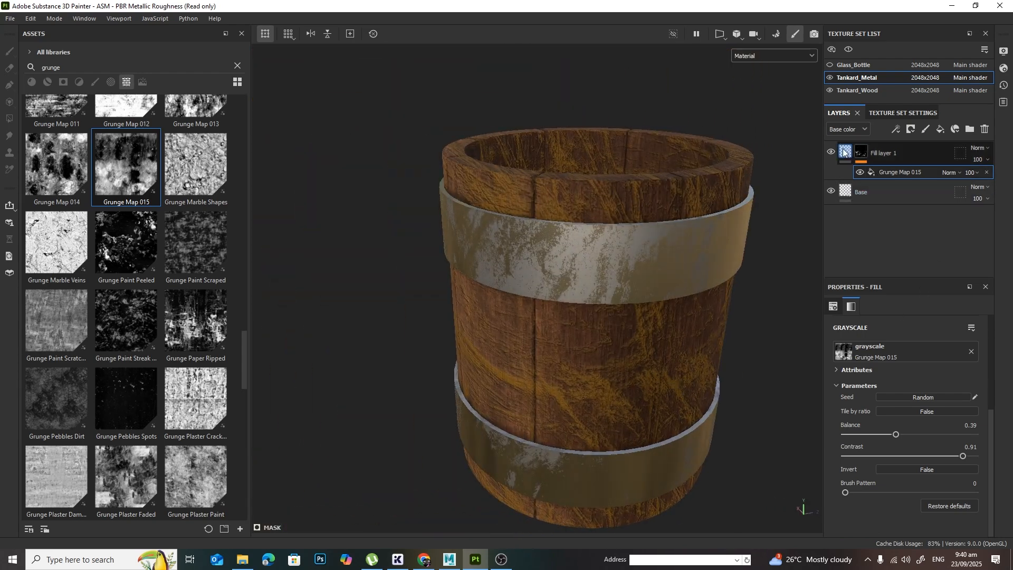
{"action": "left_click", "coordinate": [884, 154]}
{"action": "left_click", "coordinate": [956, 418]}
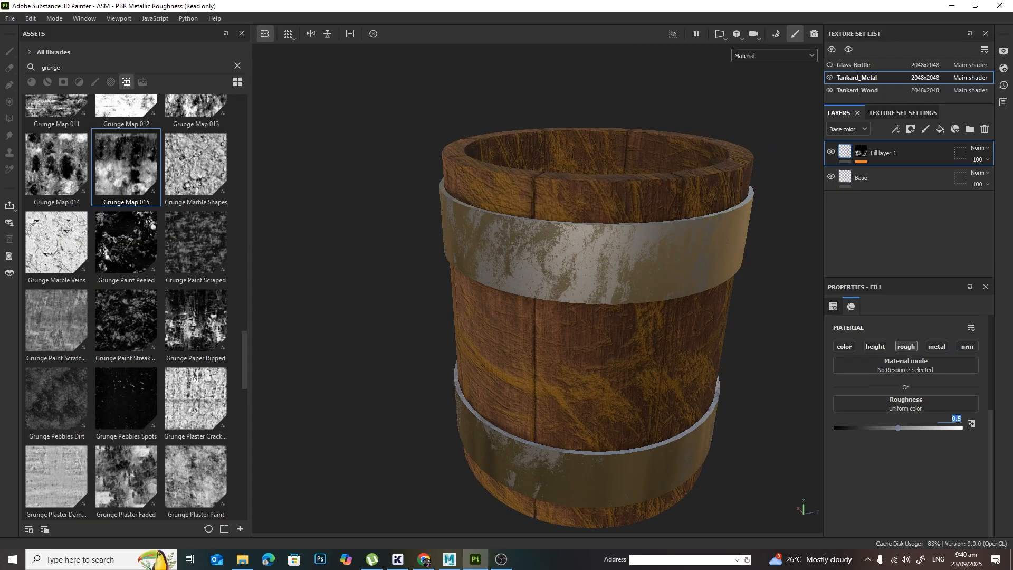
{"action": "type", "text": "0.35"}
{"action": "key", "text": "Return"}
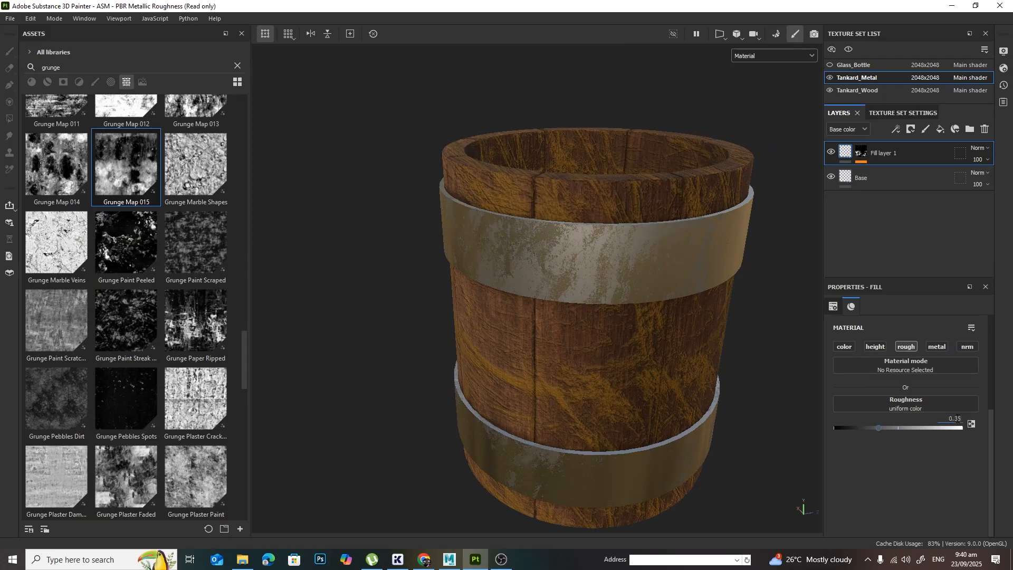
{"action": "left_click", "coordinate": [955, 418]}
{"action": "type", "text": "0.2"}
{"action": "key", "text": "Return"}
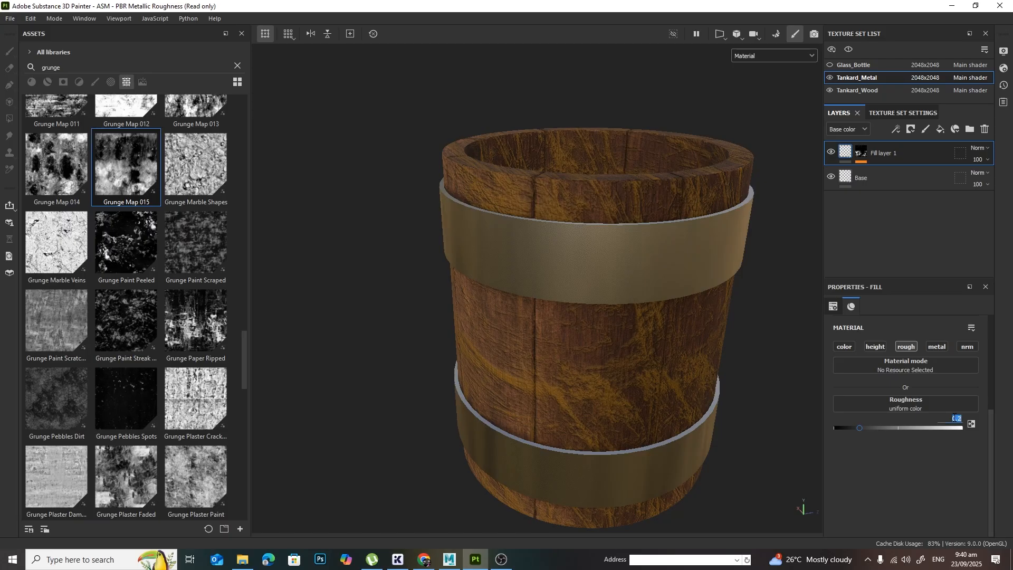
{"action": "key", "text": "Return"}
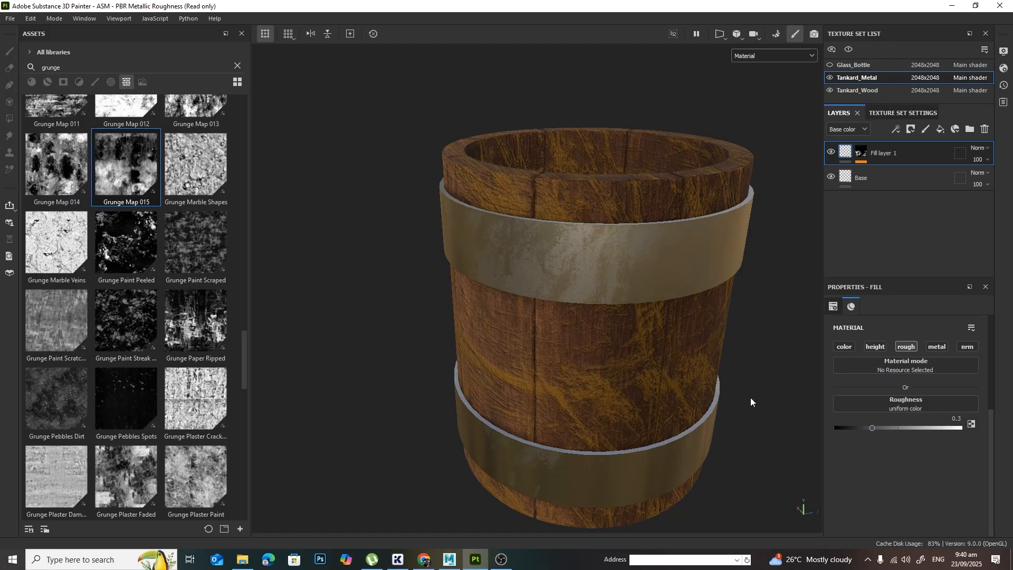
{"action": "left_click_drag", "start_coordinate": [752, 402], "coordinate": [679, 351], "text": "alt"}
{"action": "mouse_move", "coordinate": [656, 346]}
{"action": "right_mouse_down", "text": "shift"}
{"action": "mouse_move", "coordinate": [674, 353]}
{"action": "mouse_move", "coordinate": [649, 351]}
{"action": "right_mouse_up", "text": "shift"}
{"action": "left_click_drag", "start_coordinate": [649, 350], "coordinate": [667, 382], "text": "alt"}
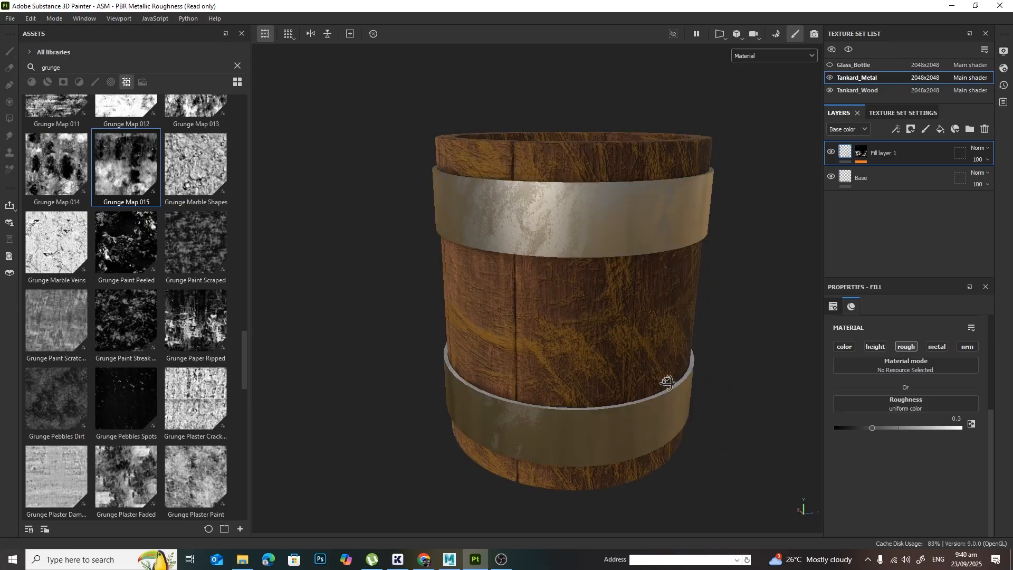
Step: Set the Base layer's roughness to 0.3 in the Tankard_Metal texture set
{"action": "left_click", "coordinate": [886, 178]}
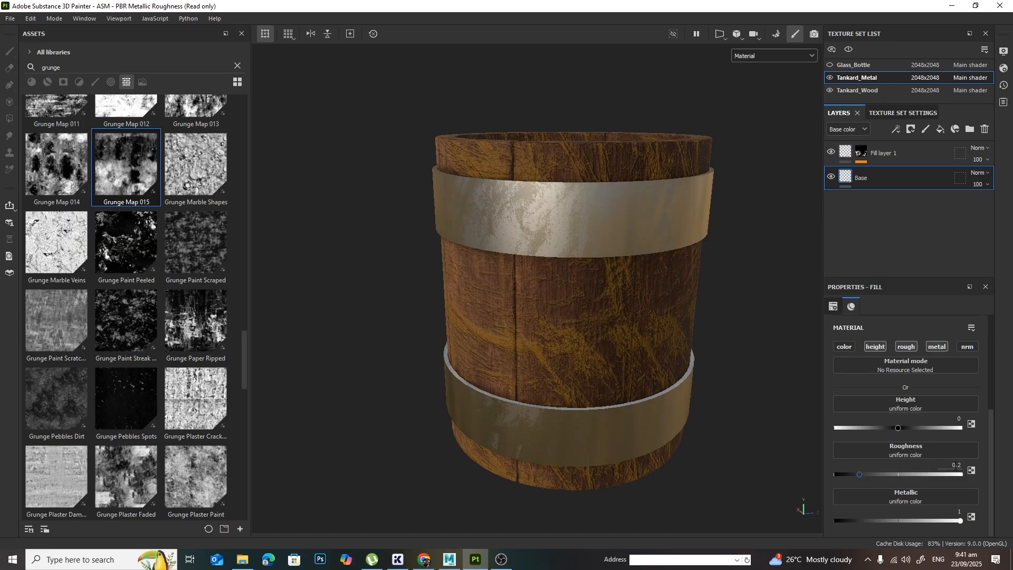
{"action": "left_click", "coordinate": [956, 465]}
{"action": "type", "text": "0.3"}
{"action": "key", "text": "Return"}
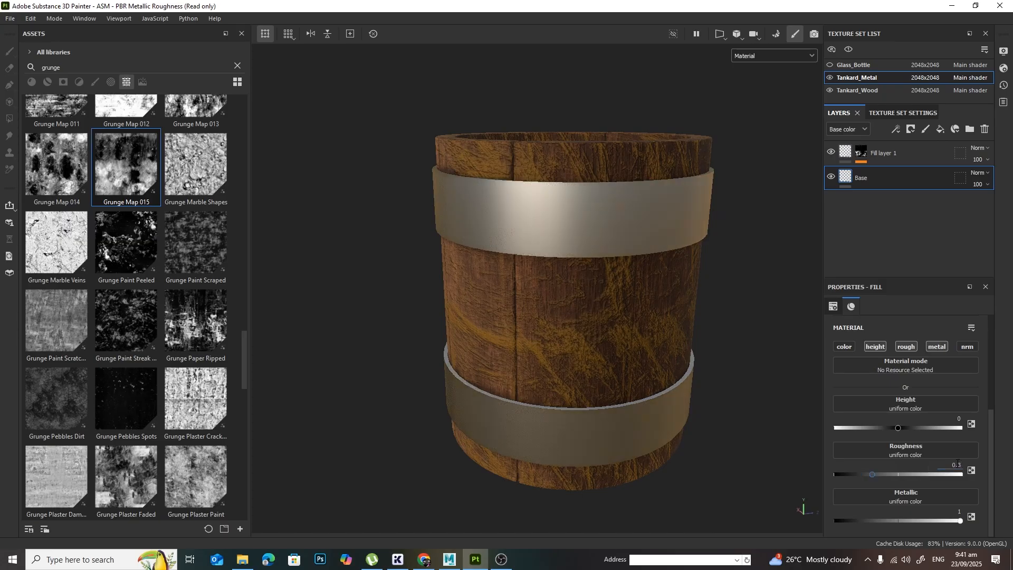
Step: Set Fill layer 1's roughness to 0.45 and inspect the metal bands from several angles
{"action": "left_click", "coordinate": [863, 157]}
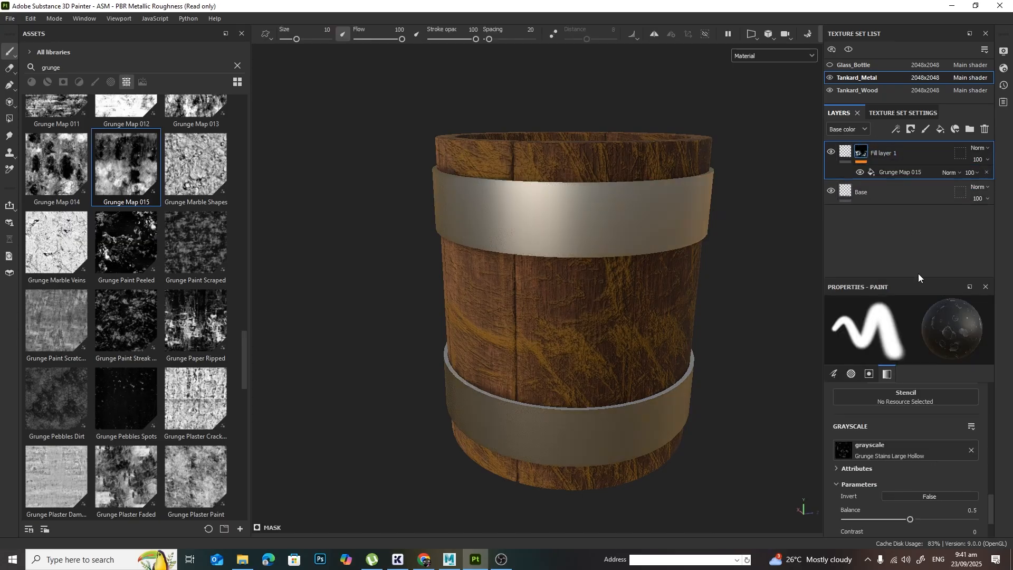
{"action": "left_click", "coordinate": [850, 164]}
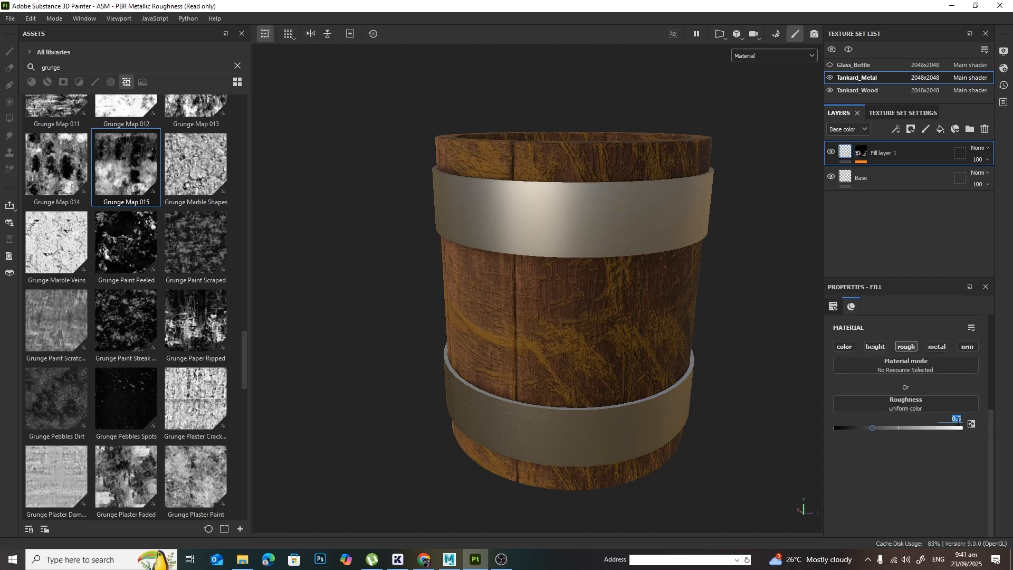
{"action": "type", "text": "0.45"}
{"action": "key", "text": "Return"}
{"action": "left_click_drag", "start_coordinate": [475, 309], "coordinate": [631, 324], "text": "alt"}
{"action": "right_click_drag", "start_coordinate": [631, 324], "coordinate": [705, 391], "text": "alt"}
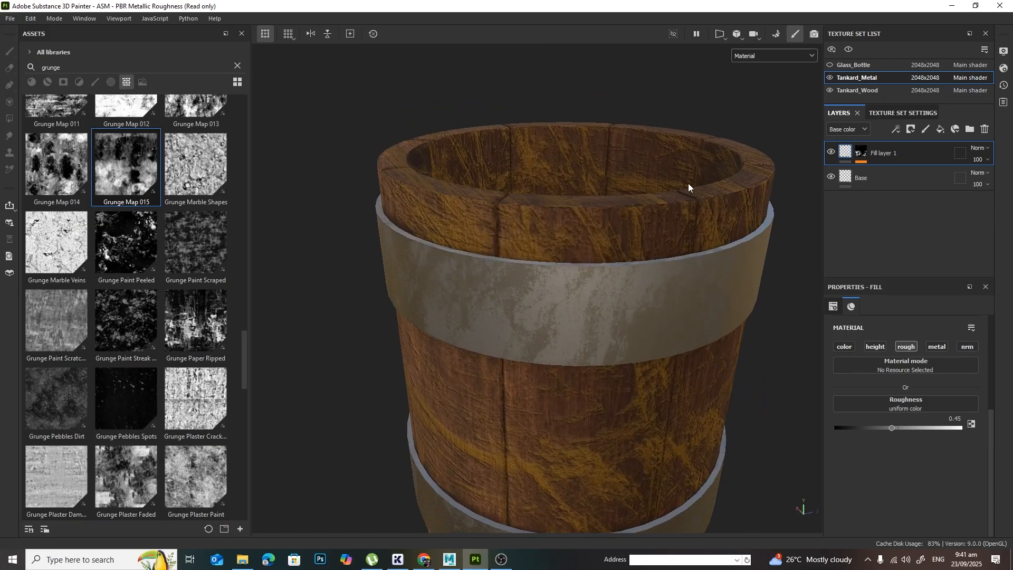
{"action": "left_click_drag", "start_coordinate": [690, 188], "coordinate": [703, 355], "text": "alt"}
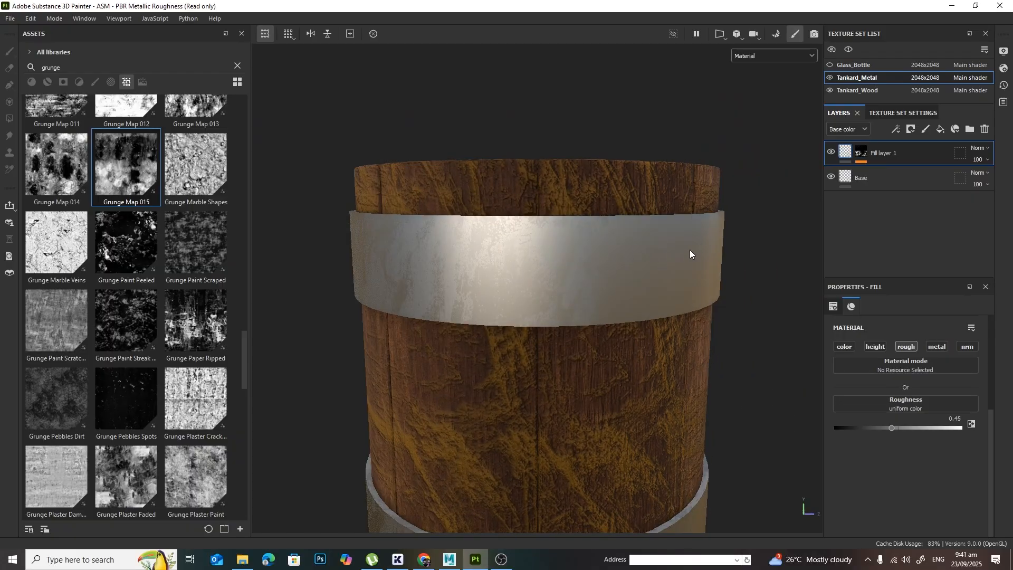
{"action": "left_click_drag", "start_coordinate": [513, 289], "coordinate": [725, 198], "text": "alt"}
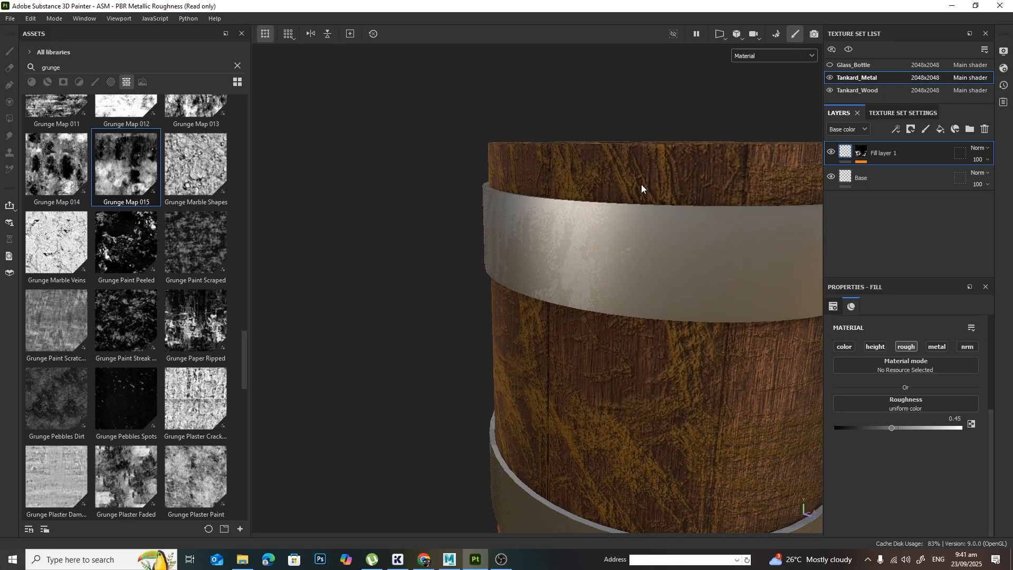
{"action": "middle_click_drag", "start_coordinate": [754, 382], "coordinate": [716, 390], "text": "alt"}
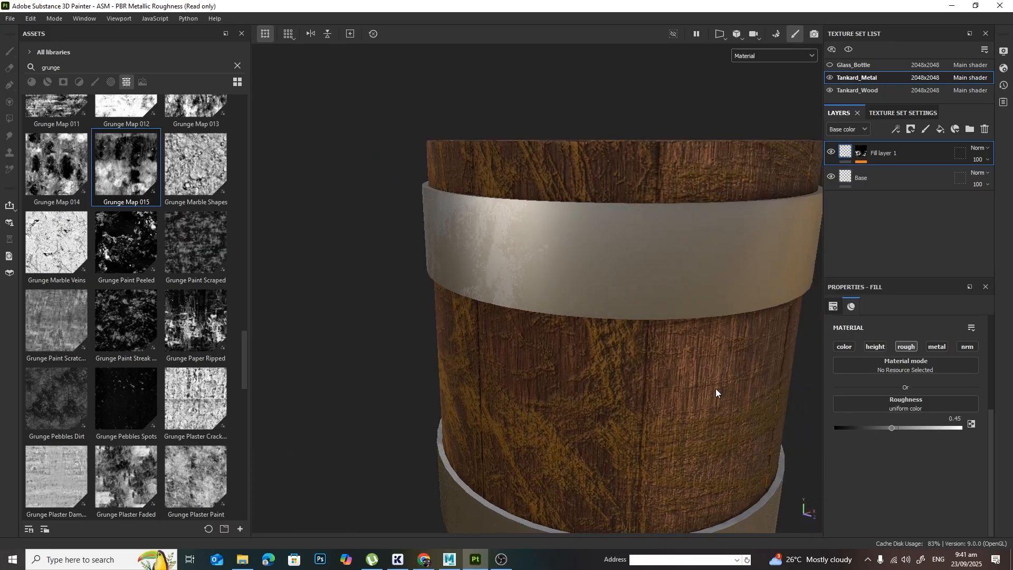
{"action": "scroll", "coordinate": [716, 390], "scroll_direction": "down", "scroll_amount": 1}
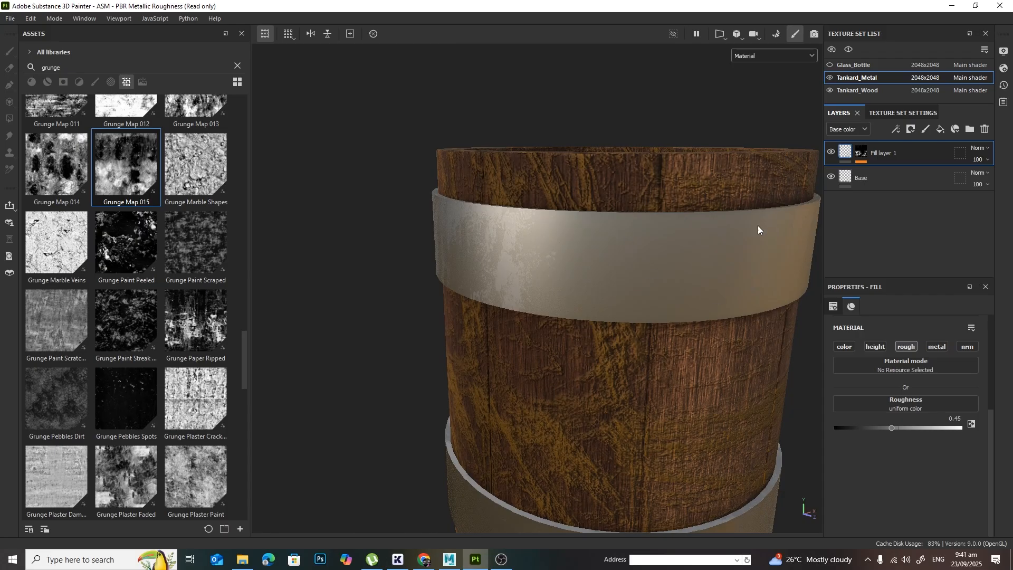
Step: Copy the Dirt layer from the Tankard_Wood texture set to the top of the Tankard_Metal layer stack
{"action": "left_click", "coordinate": [878, 90]}
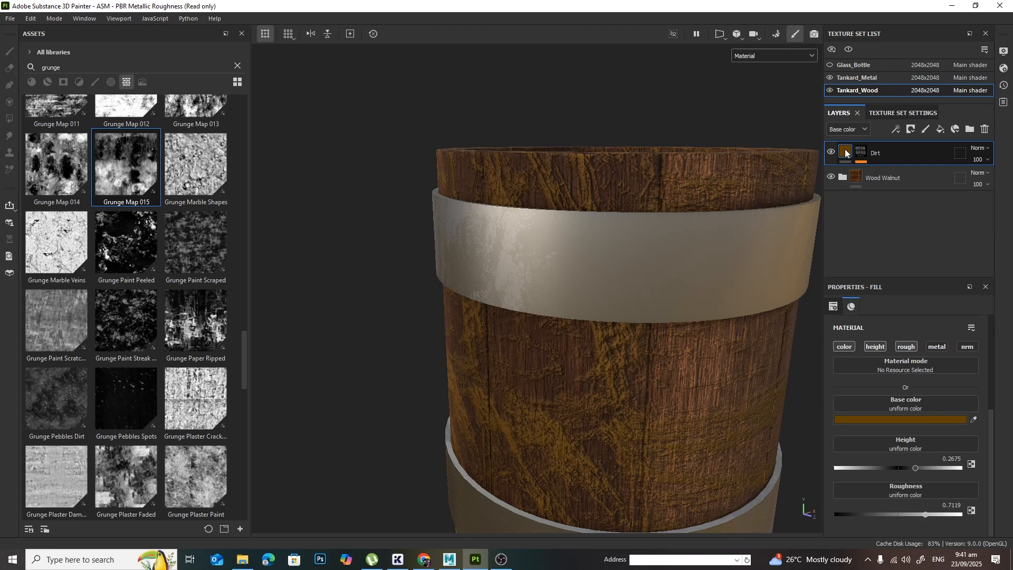
{"action": "left_click", "coordinate": [878, 80]}
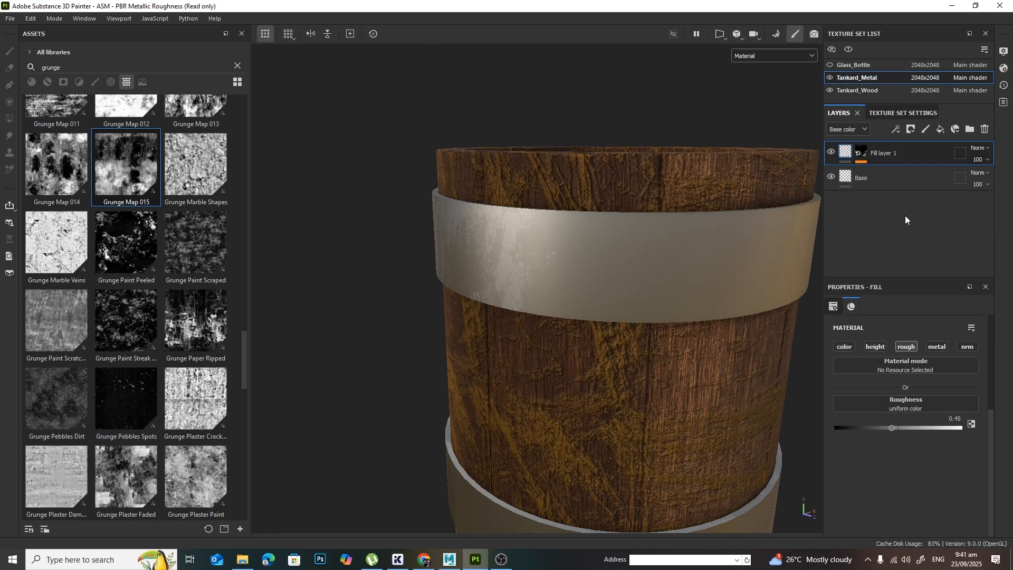
{"action": "key", "text": "ctrl+v"}
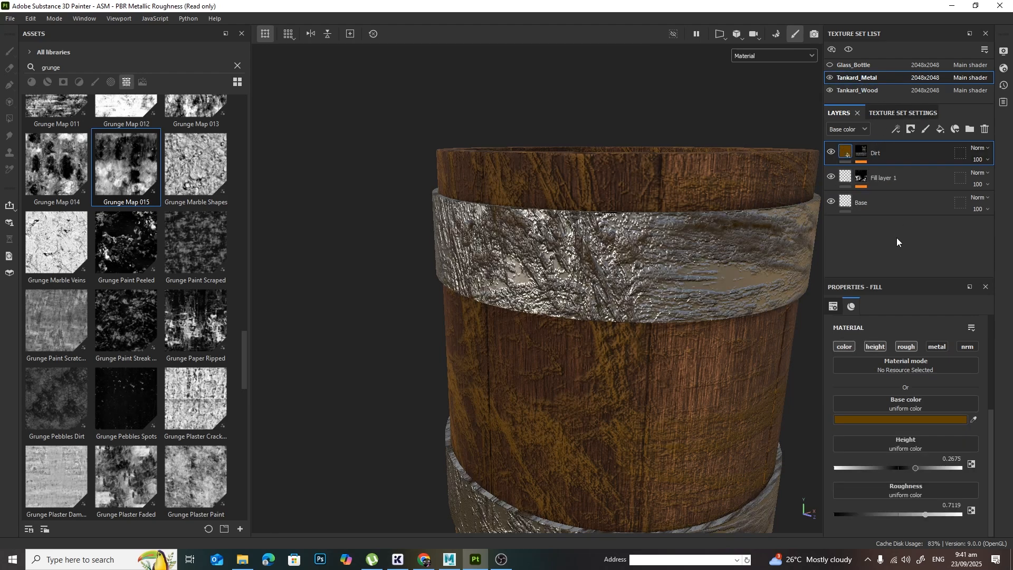
Step: Lower the height of the metal's Dirt layer to about 0.03 and inspect the upper band
{"action": "mouse_move", "coordinate": [731, 389]}
{"action": "left_mouse_down", "text": "alt"}
{"action": "mouse_move", "coordinate": [746, 425]}
{"action": "mouse_move", "coordinate": [732, 389]}
{"action": "left_mouse_up", "text": "alt"}
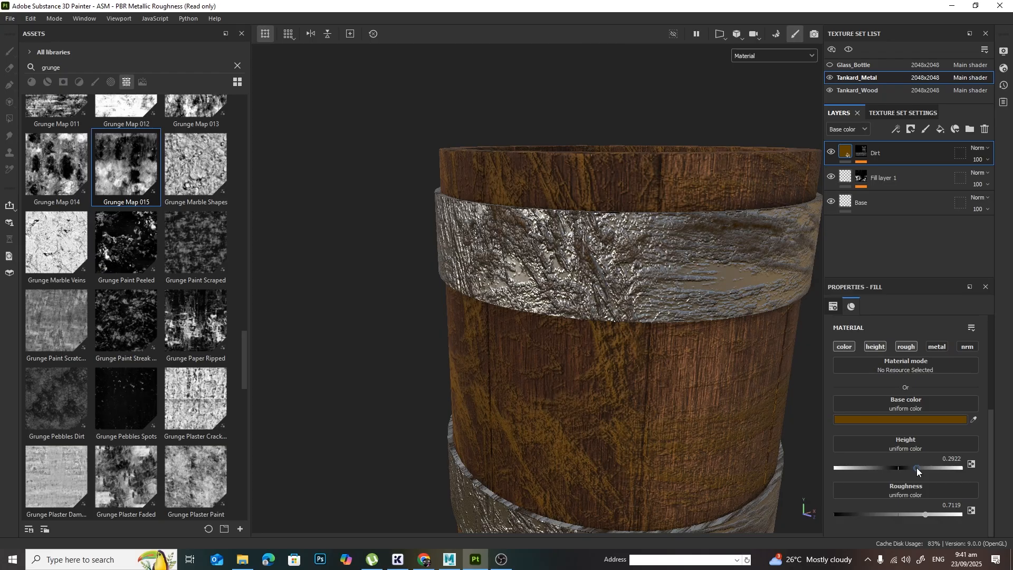
{"action": "left_click_drag", "start_coordinate": [917, 467], "coordinate": [900, 468]}
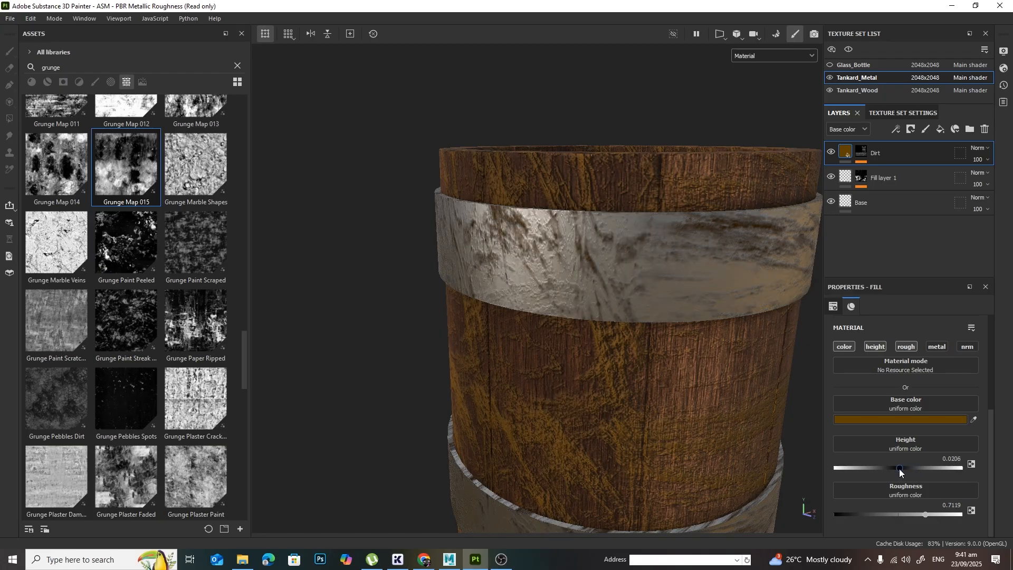
{"action": "left_click_drag", "start_coordinate": [726, 471], "coordinate": [669, 433], "text": "alt"}
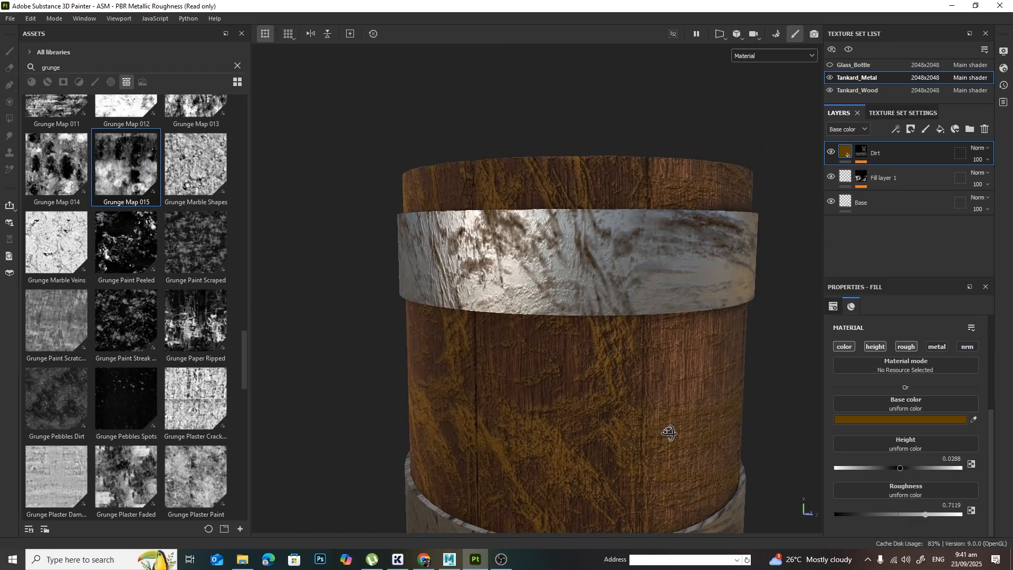
Step: Set the metal Dirt layer's height to 0.02 and inspect the whole tankard from several angles
{"action": "left_click", "coordinate": [946, 458]}
{"action": "type", "text": "0"}
{"action": "left_click_drag", "start_coordinate": [776, 403], "coordinate": [733, 441], "text": "alt"}
{"action": "right_click_drag", "start_coordinate": [764, 438], "coordinate": [660, 465], "text": "alt"}
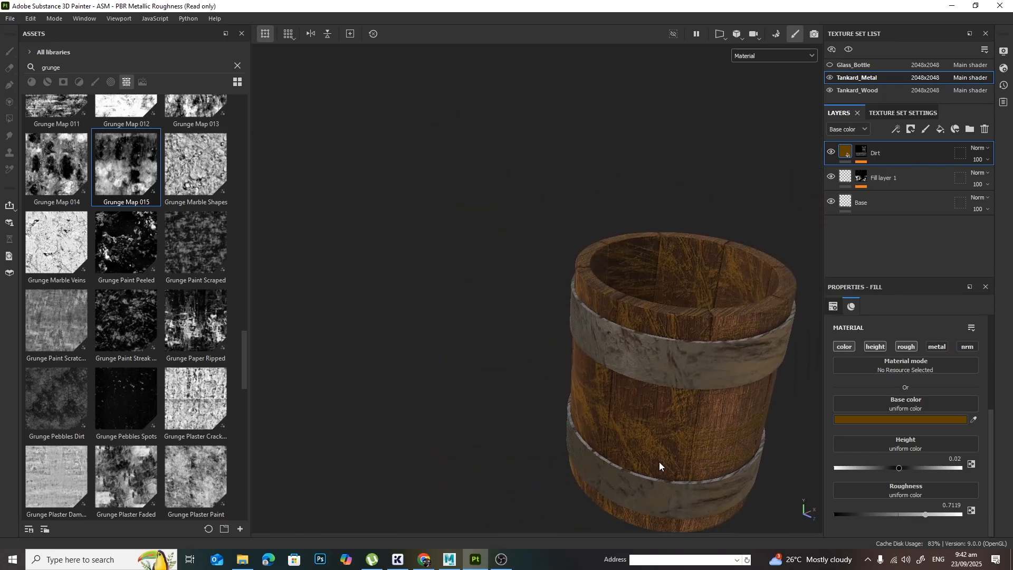
{"action": "left_click_drag", "start_coordinate": [659, 466], "coordinate": [663, 309], "text": "alt"}
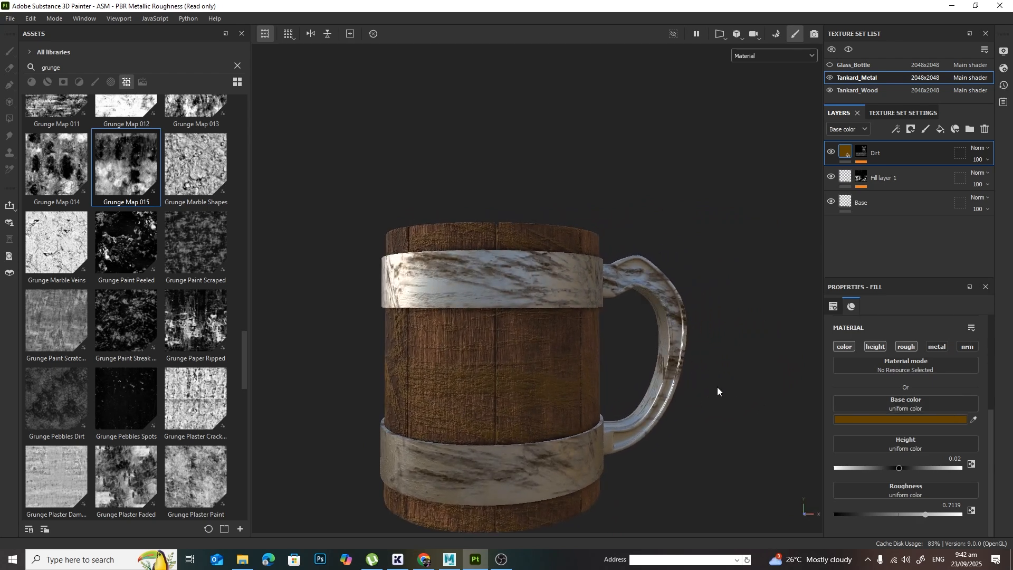
Step: Shift the 3D projection of the Dirt mask's Grunge Dirt Splats fill to offset X 0.24 and Y -0.17
{"action": "left_click", "coordinate": [862, 151]}
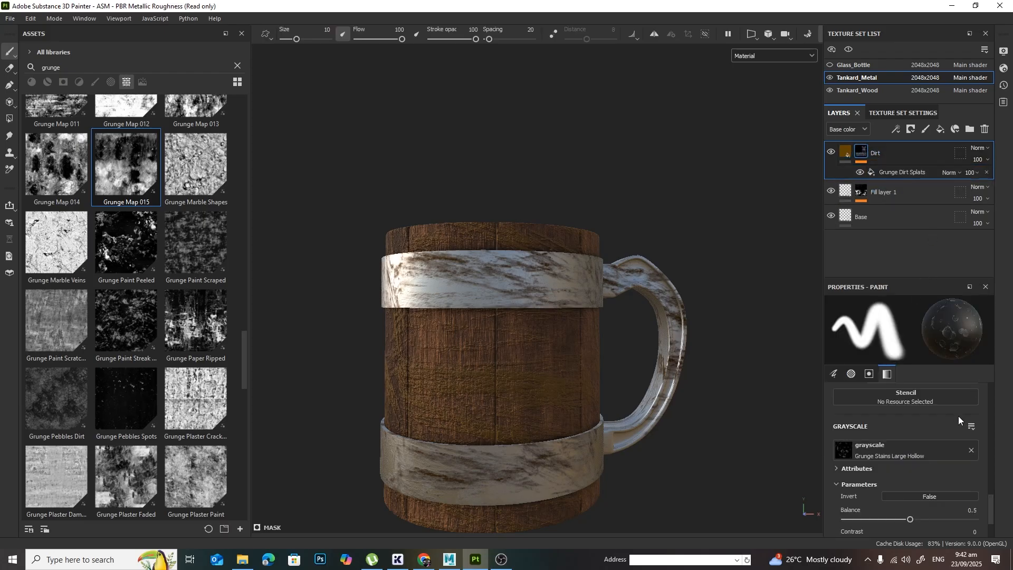
{"action": "scroll", "coordinate": [959, 417], "scroll_direction": "up", "scroll_amount": 3}
{"action": "scroll", "coordinate": [959, 416], "scroll_direction": "up", "scroll_amount": 5}
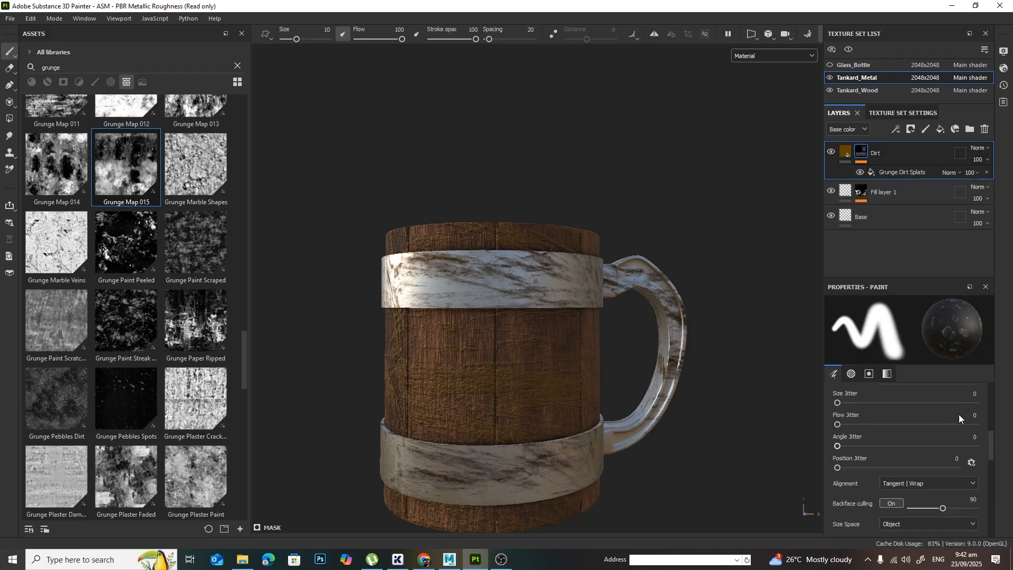
{"action": "scroll", "coordinate": [958, 413], "scroll_direction": "down", "scroll_amount": 4}
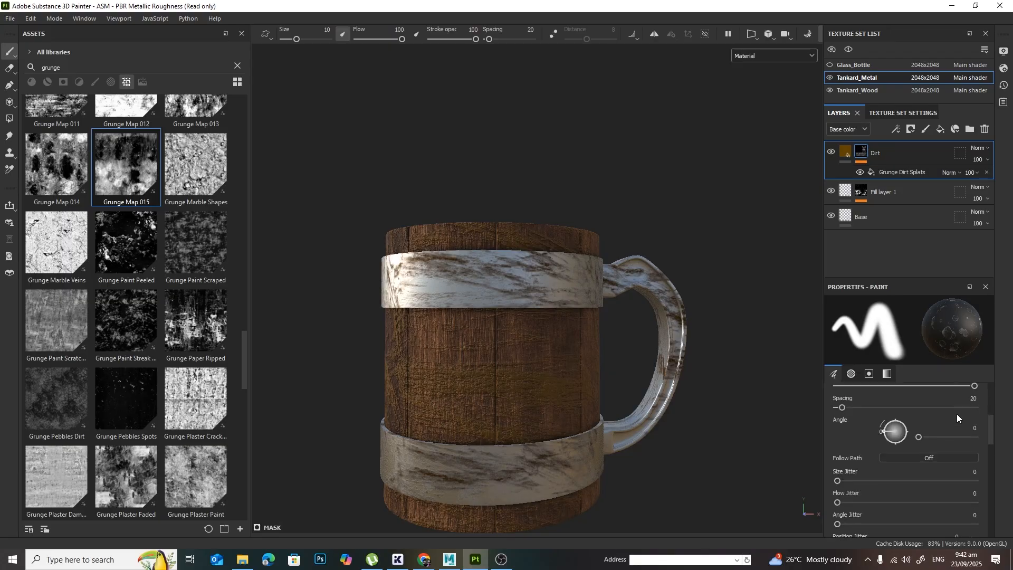
{"action": "left_click", "coordinate": [891, 173]}
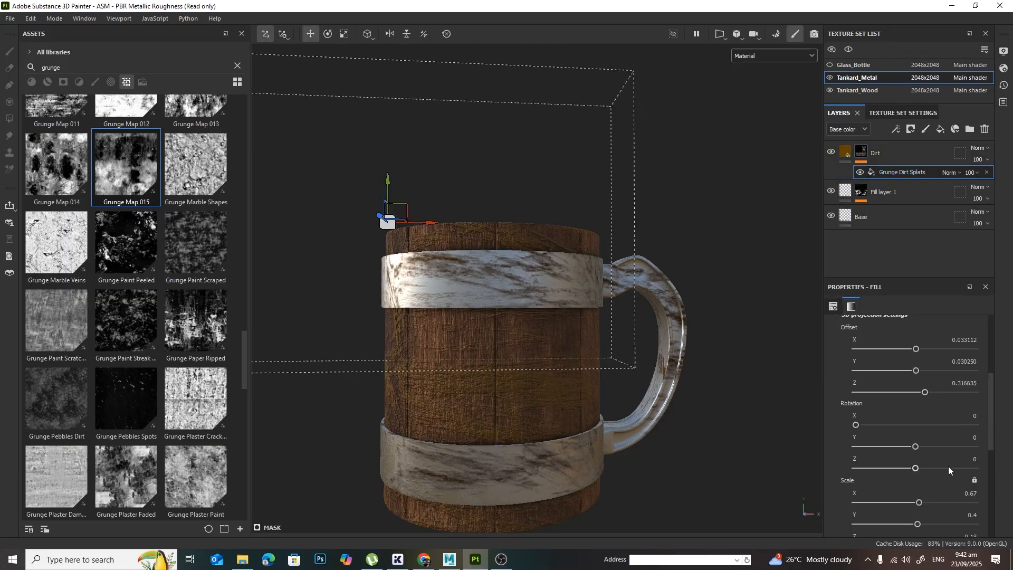
{"action": "scroll", "coordinate": [954, 427], "scroll_direction": "down", "scroll_amount": 2}
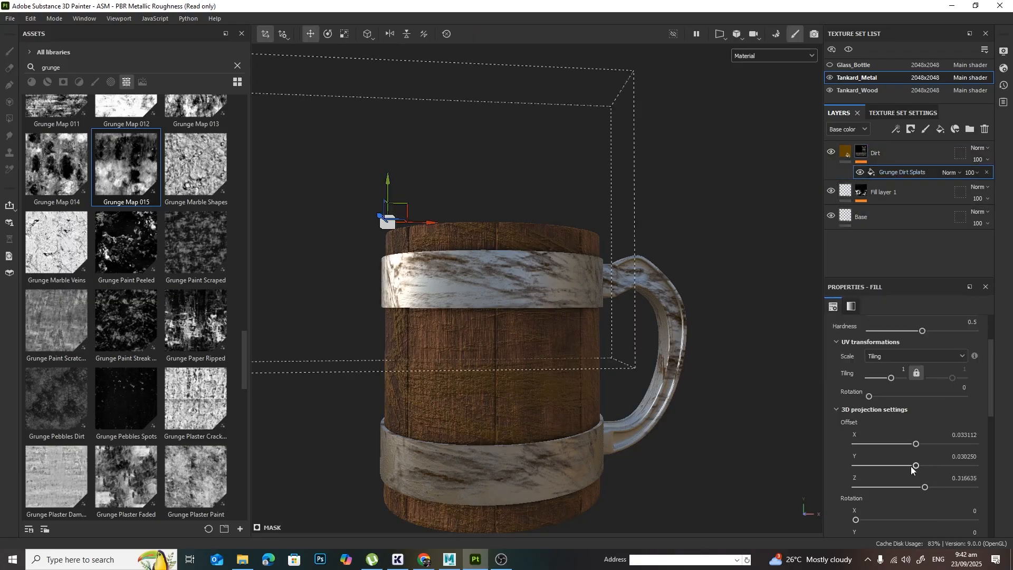
{"action": "left_click_drag", "start_coordinate": [914, 465], "coordinate": [922, 444]}
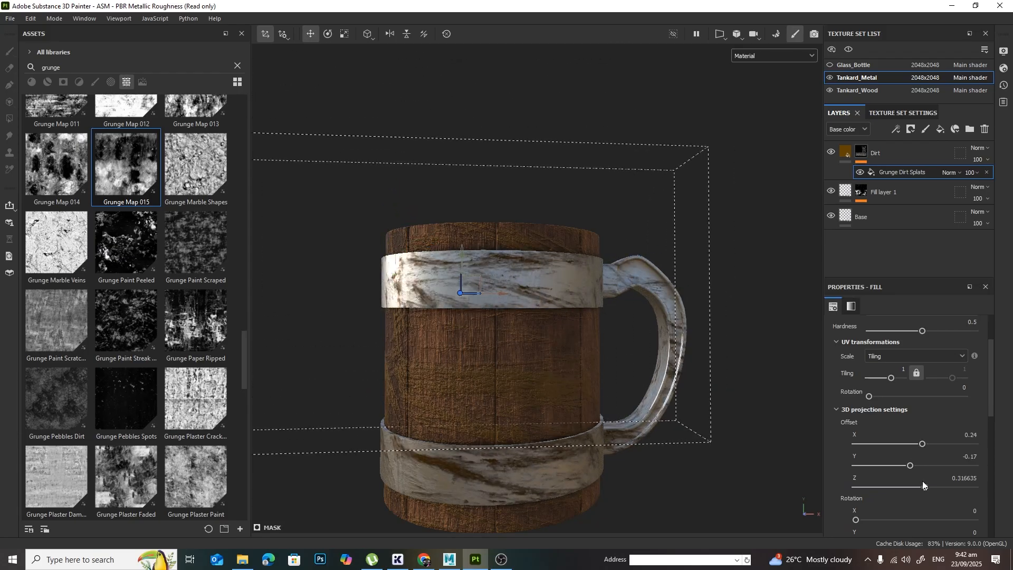
Step: Stretch the Grunge Dirt Splats projection to a Y scale of 2.62 and reposition it at offset Y about 0.056, Z about 0.424
{"action": "scroll", "coordinate": [925, 482], "scroll_direction": "down", "scroll_amount": 1}
{"action": "scroll", "coordinate": [926, 486], "scroll_direction": "down", "scroll_amount": 1}
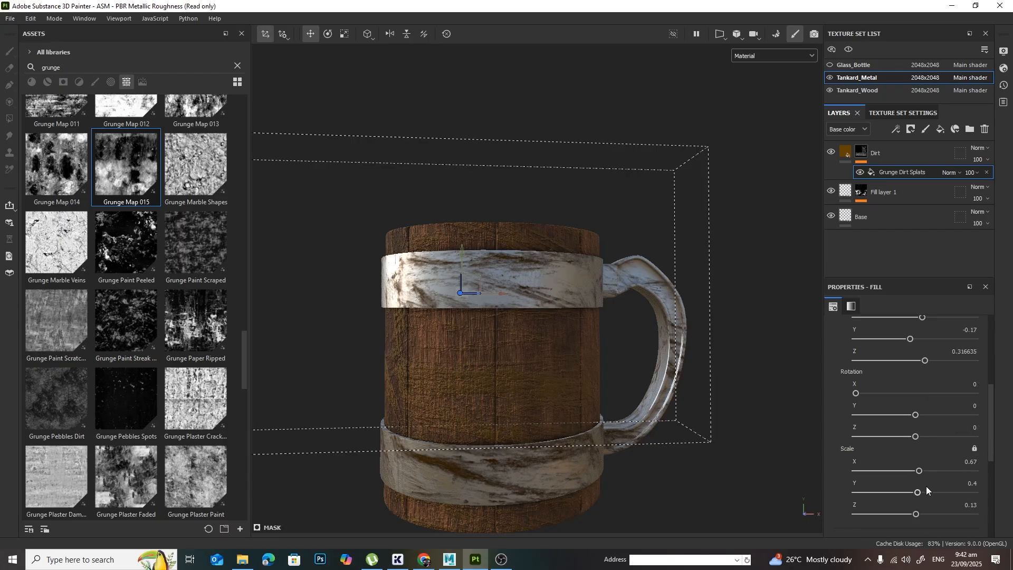
{"action": "left_click_drag", "start_coordinate": [919, 492], "coordinate": [930, 492]}
{"action": "left_click_drag", "start_coordinate": [579, 353], "coordinate": [606, 387], "text": "alt"}
{"action": "right_click_drag", "start_coordinate": [607, 388], "coordinate": [565, 352], "text": "alt"}
{"action": "mouse_move", "coordinate": [537, 349]}
{"action": "left_mouse_down"}
{"action": "mouse_move", "coordinate": [605, 340]}
{"action": "mouse_move", "coordinate": [572, 294]}
{"action": "mouse_move", "coordinate": [576, 264]}
{"action": "mouse_move", "coordinate": [560, 293]}
{"action": "mouse_move", "coordinate": [543, 294]}
{"action": "left_mouse_up"}
{"action": "right_click_drag", "start_coordinate": [543, 294], "coordinate": [810, 356], "text": "alt"}
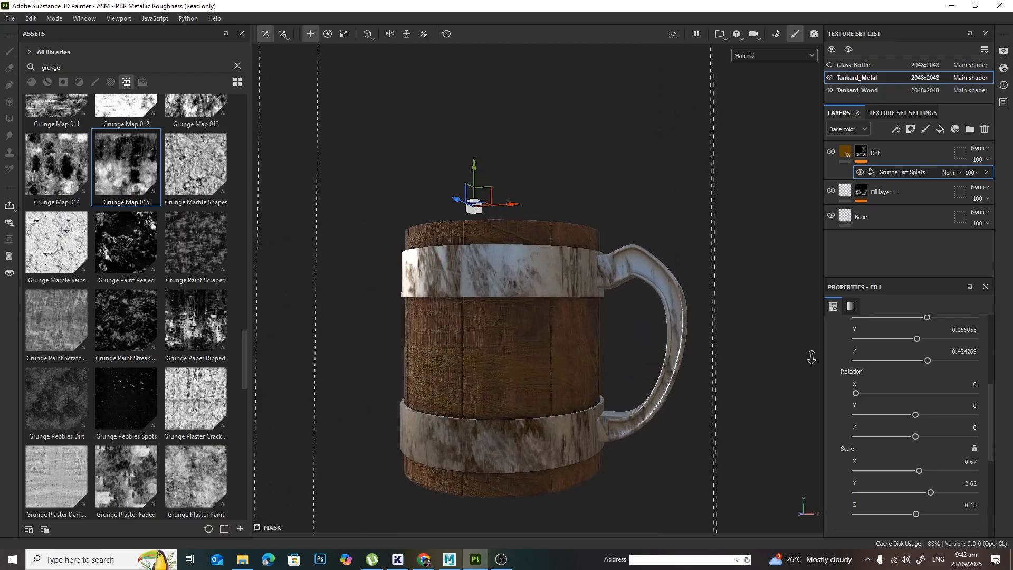
{"action": "left_click_drag", "start_coordinate": [751, 377], "coordinate": [676, 302], "text": "alt"}
{"action": "right_click_drag", "start_coordinate": [676, 302], "coordinate": [657, 271], "text": "alt"}
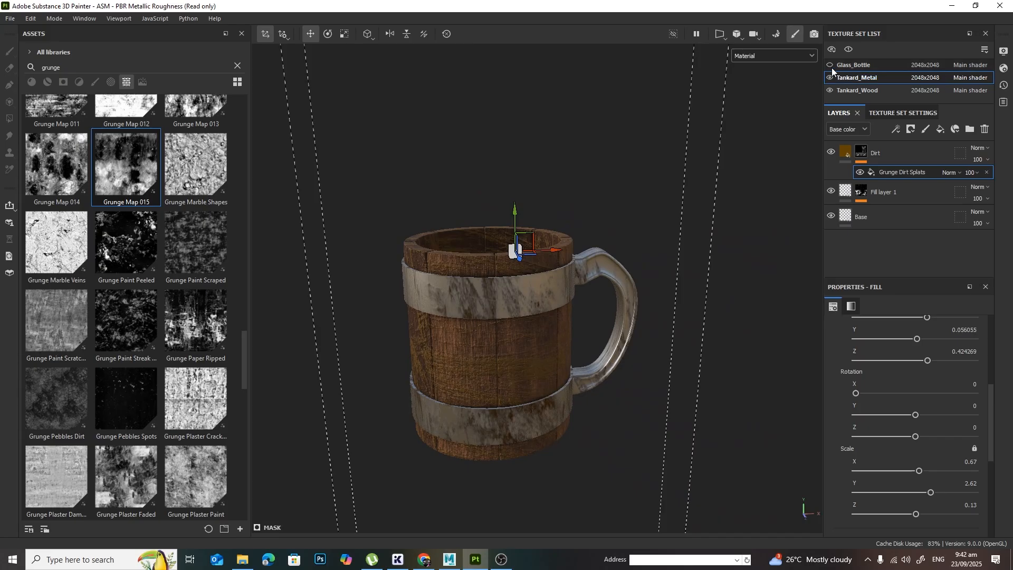
Step: Show the Glass_Bottle texture set again and inspect the bottle and tankard together
{"action": "left_click", "coordinate": [831, 62]}
{"action": "right_click_drag", "start_coordinate": [654, 311], "coordinate": [565, 359], "text": "alt"}
{"action": "left_click_drag", "start_coordinate": [564, 359], "coordinate": [426, 347], "text": "alt"}
{"action": "mouse_move", "coordinate": [427, 352]}
{"action": "right_mouse_down", "text": "shift"}
{"action": "mouse_move", "coordinate": [501, 364]}
{"action": "mouse_move", "coordinate": [453, 365]}
{"action": "right_mouse_up", "text": "shift"}
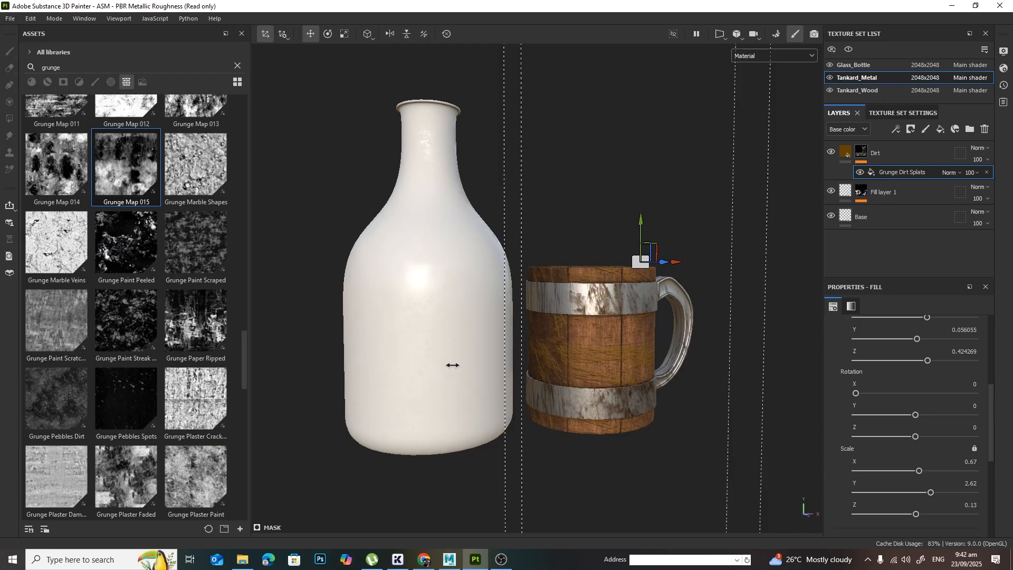
{"action": "left_click_drag", "start_coordinate": [452, 365], "coordinate": [595, 394], "text": "alt"}
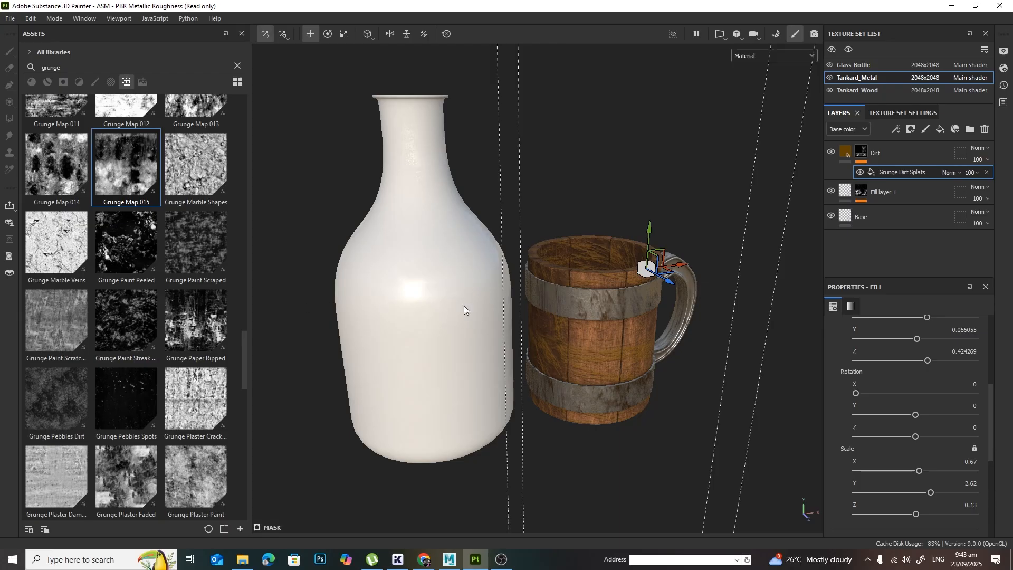
Step: Clear the asset search and open the texture export settings for the Glass_Bottle set
{"action": "left_click", "coordinate": [238, 66]}
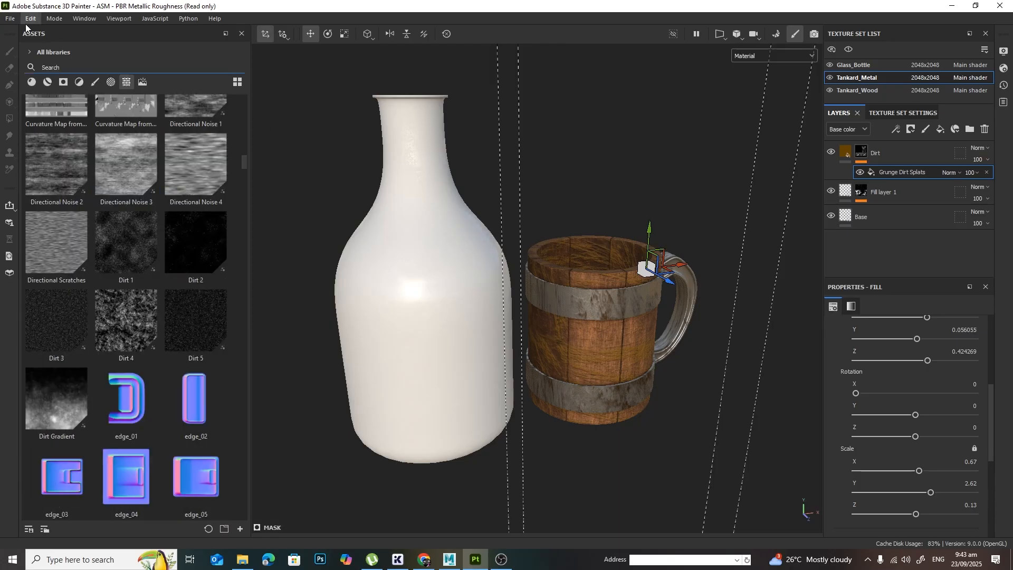
{"action": "left_click", "coordinate": [10, 18]}
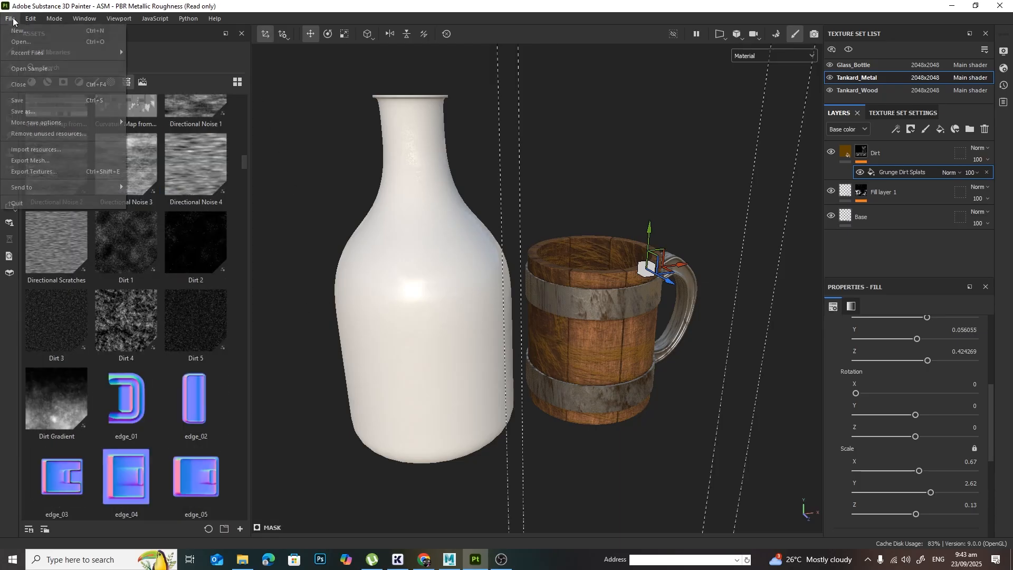
{"action": "left_click", "coordinate": [83, 173]}
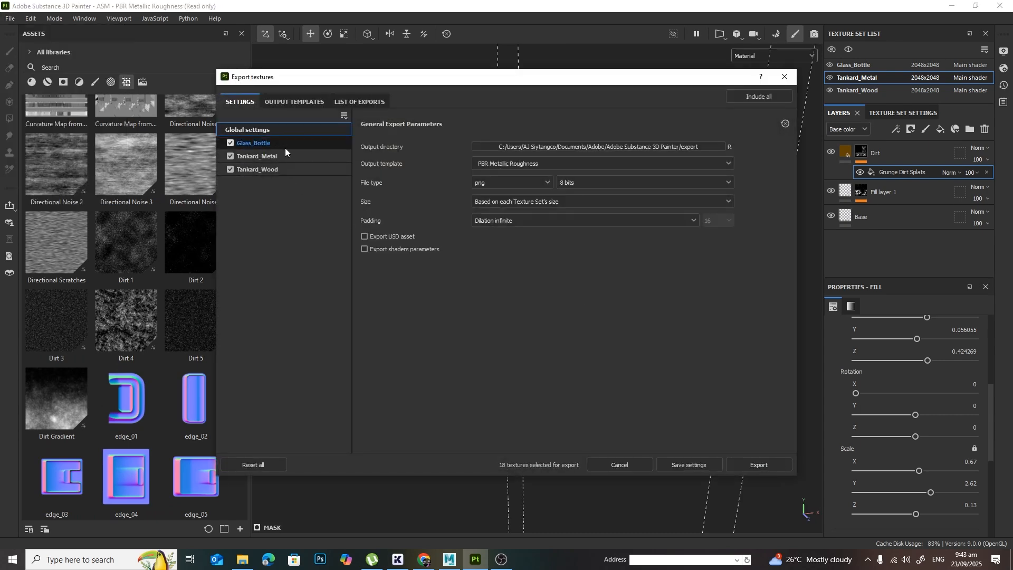
{"action": "left_click", "coordinate": [229, 143]}
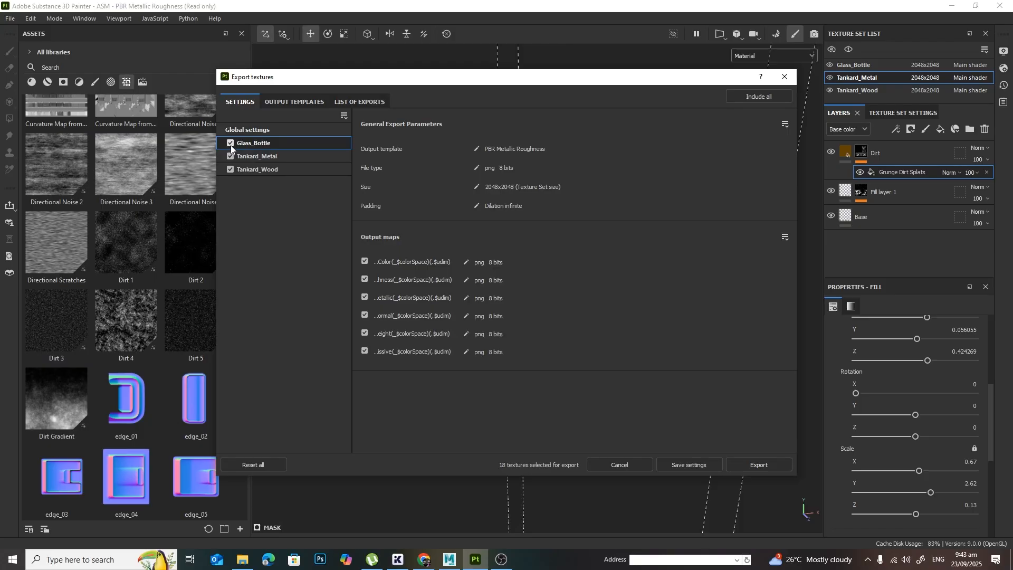
Step: Examine the output maps of the Arnold (AiStandard) template and return to the global export settings
{"action": "left_click", "coordinate": [304, 100]}
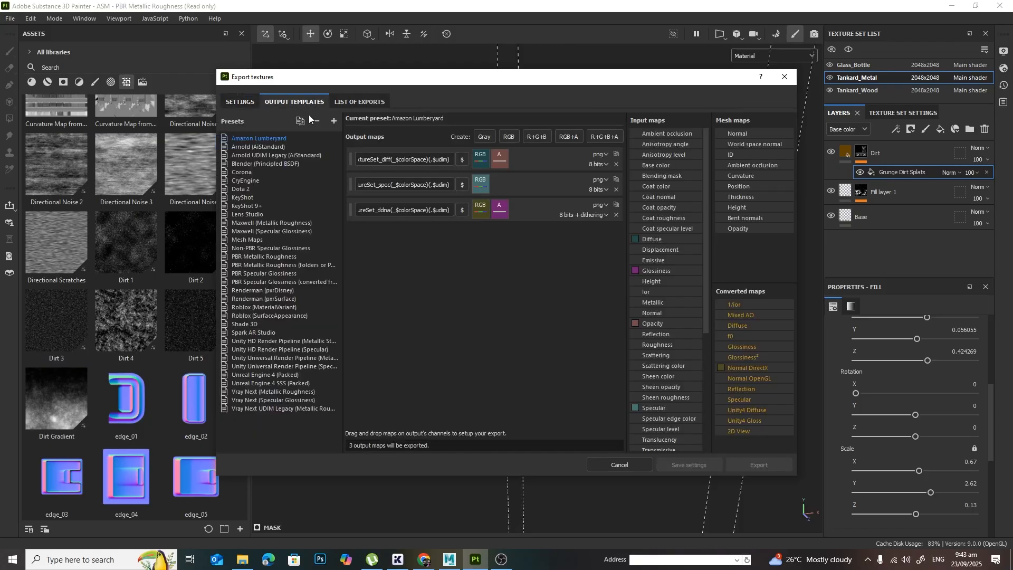
{"action": "left_click", "coordinate": [257, 147]}
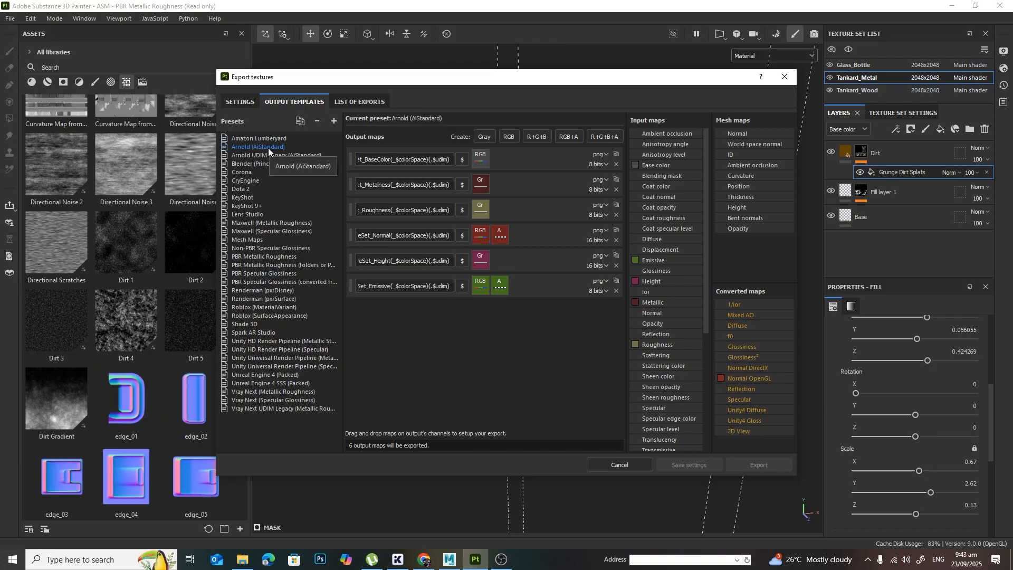
{"action": "left_click", "coordinate": [242, 100]}
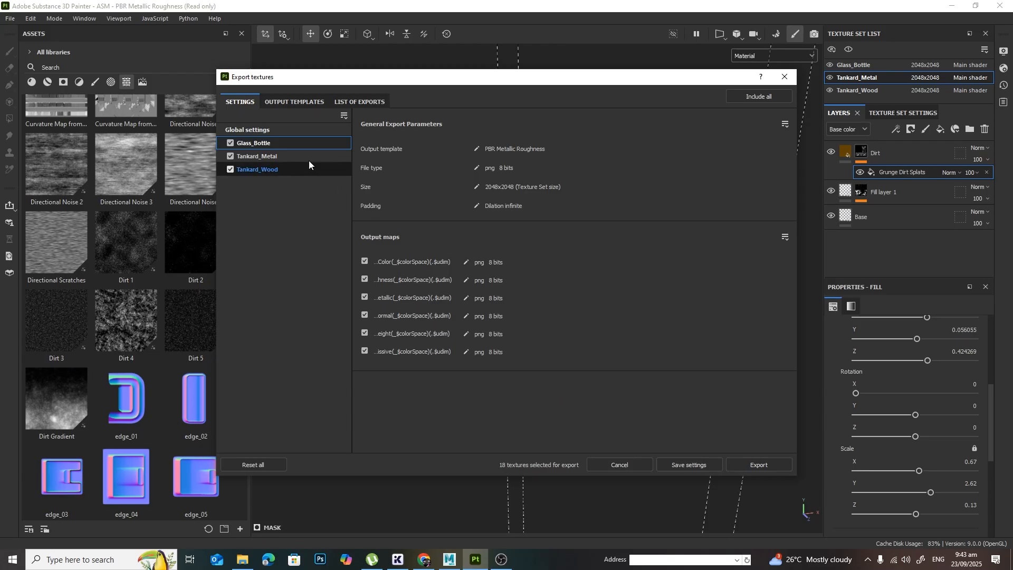
{"action": "left_click", "coordinate": [296, 132]}
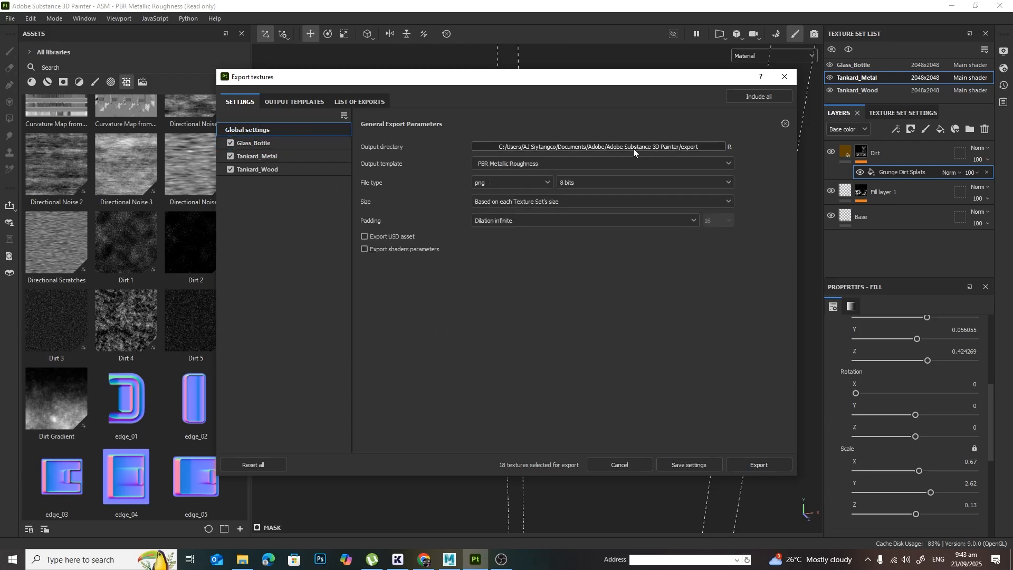
Step: Browse for the export output directory in the SurfacingSamples project's sourceimages folder
{"action": "left_click", "coordinate": [665, 144]}
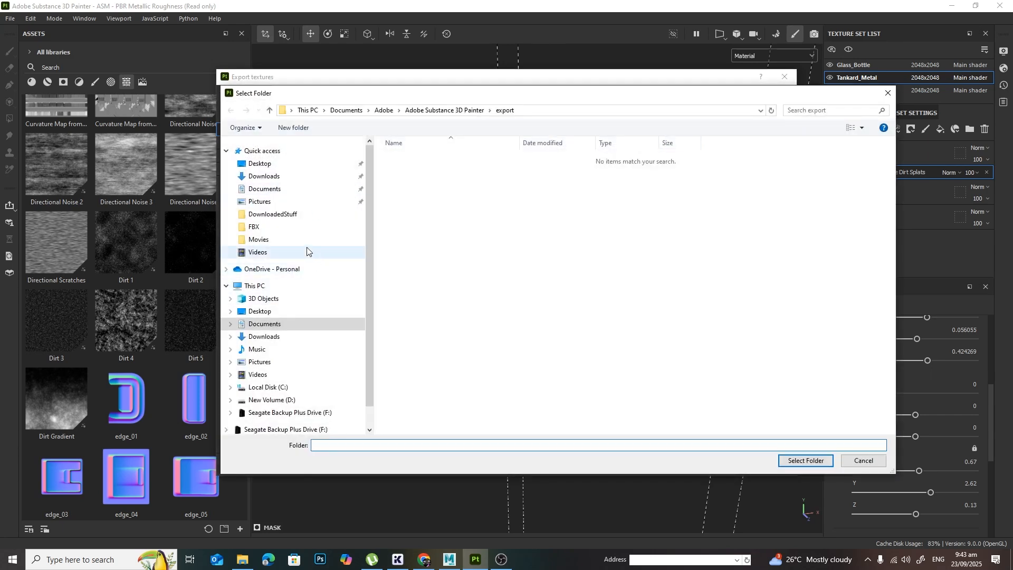
{"action": "left_click", "coordinate": [293, 227]}
{"action": "left_click", "coordinate": [498, 110]}
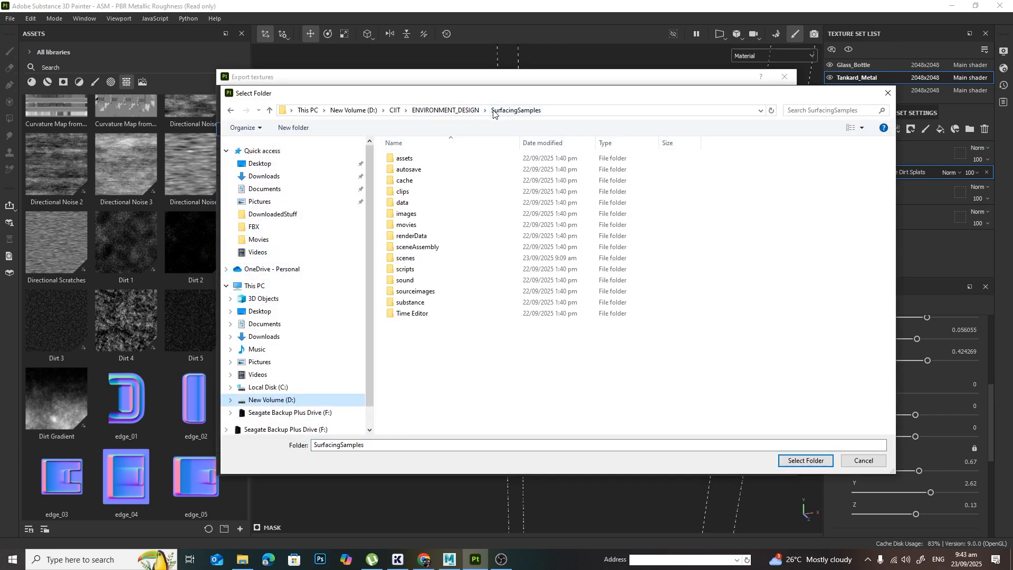
{"action": "double_click", "coordinate": [416, 291]}
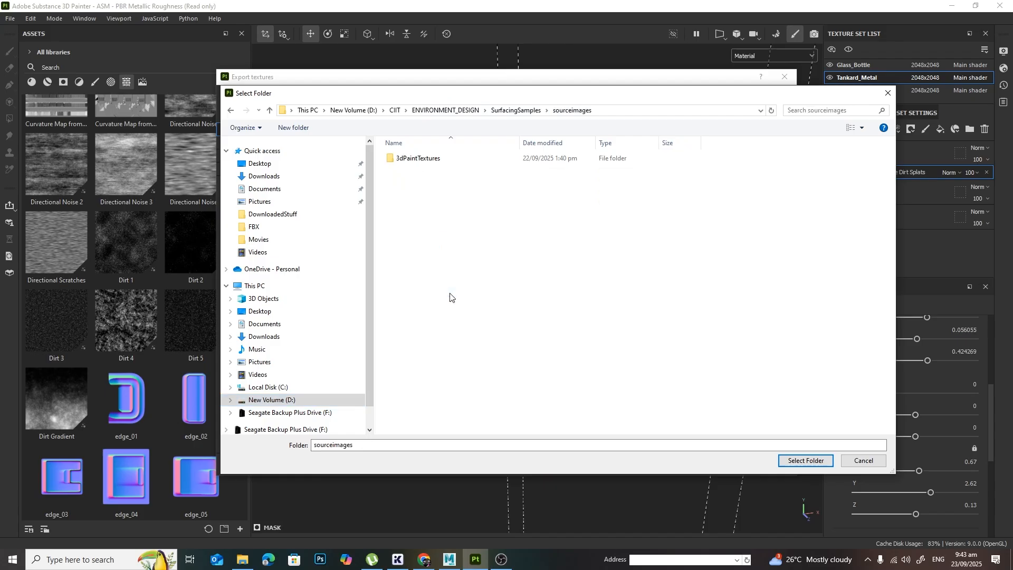
Step: Create a folder named FromSubstance inside sourceimages and choose it as the export output directory
{"action": "right_click", "coordinate": [728, 273]}
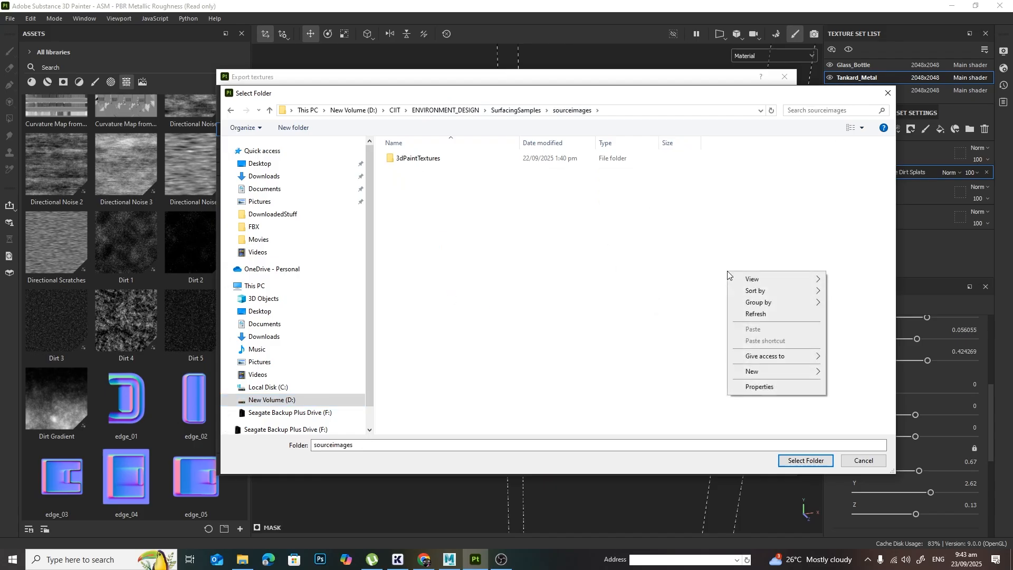
{"action": "mouse_move", "coordinate": [789, 376]}
{"action": "left_click", "coordinate": [849, 372]}
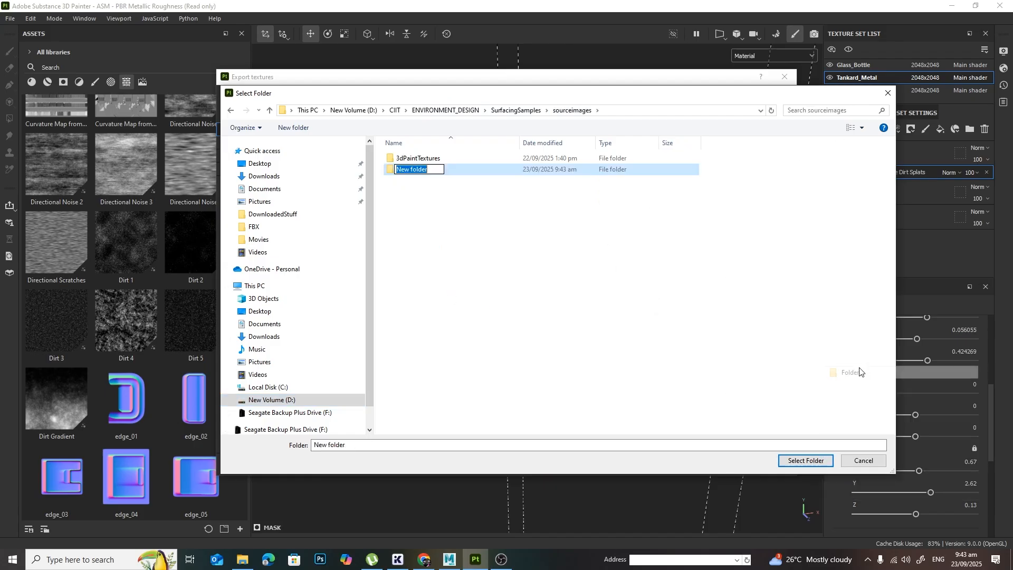
{"action": "type", "text": "FromSu"}
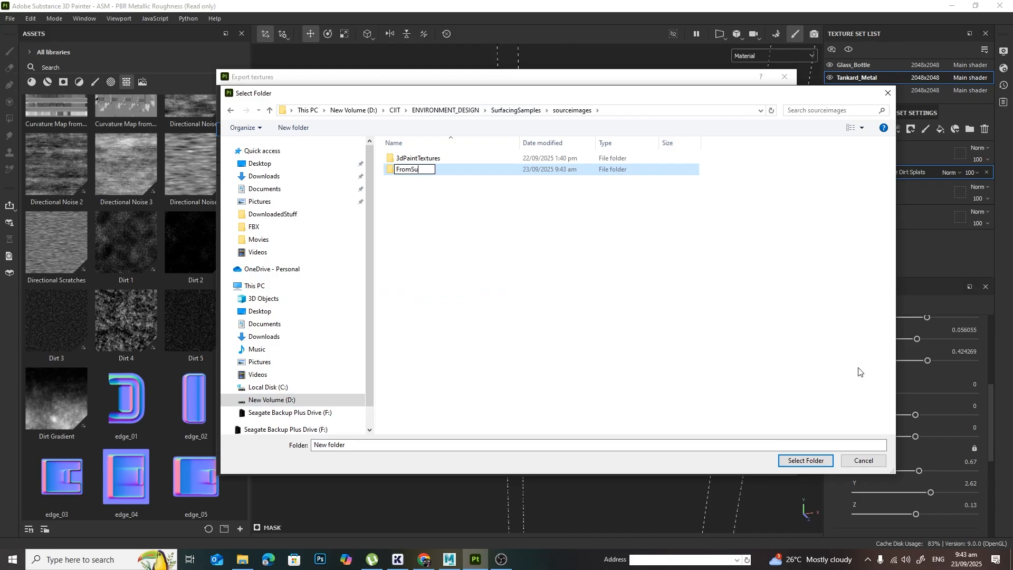
{"action": "type", "text": "bstance"}
{"action": "key", "text": "Return"}
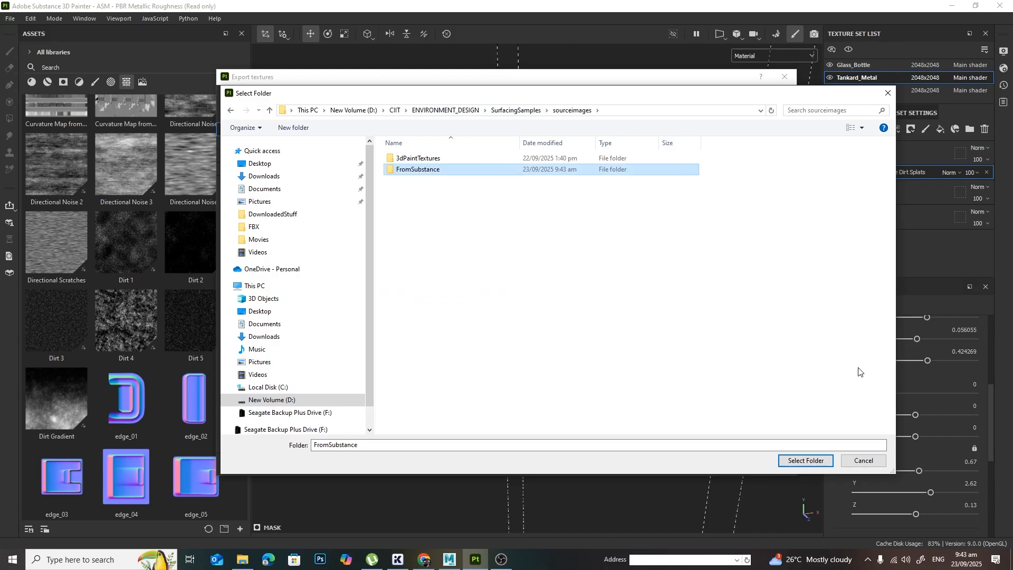
{"action": "left_click", "coordinate": [819, 462]}
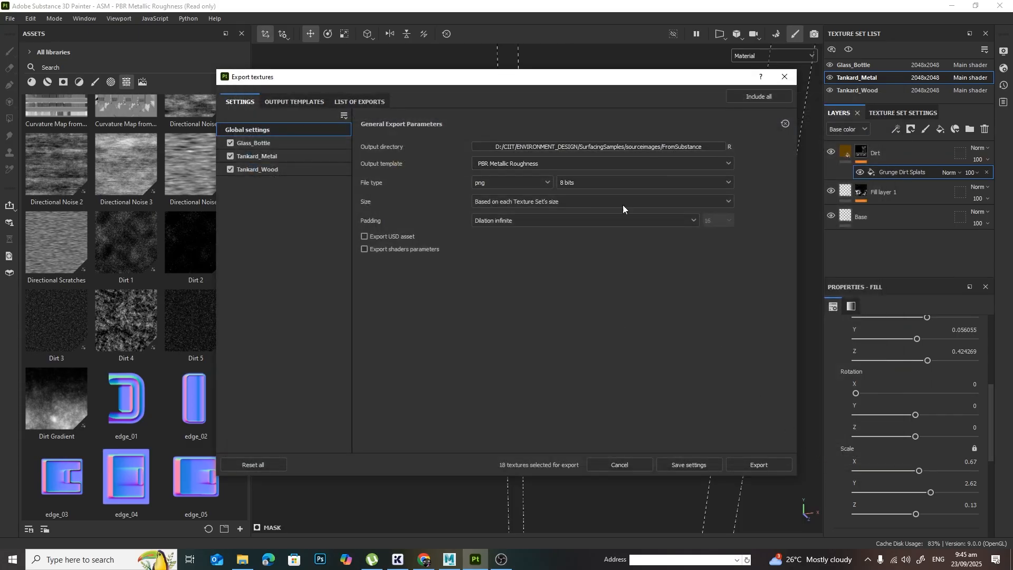
Step: Create a BottleAndTankard subfolder inside FromSubstance and set it as the export output directory
{"action": "left_click", "coordinate": [617, 149]}
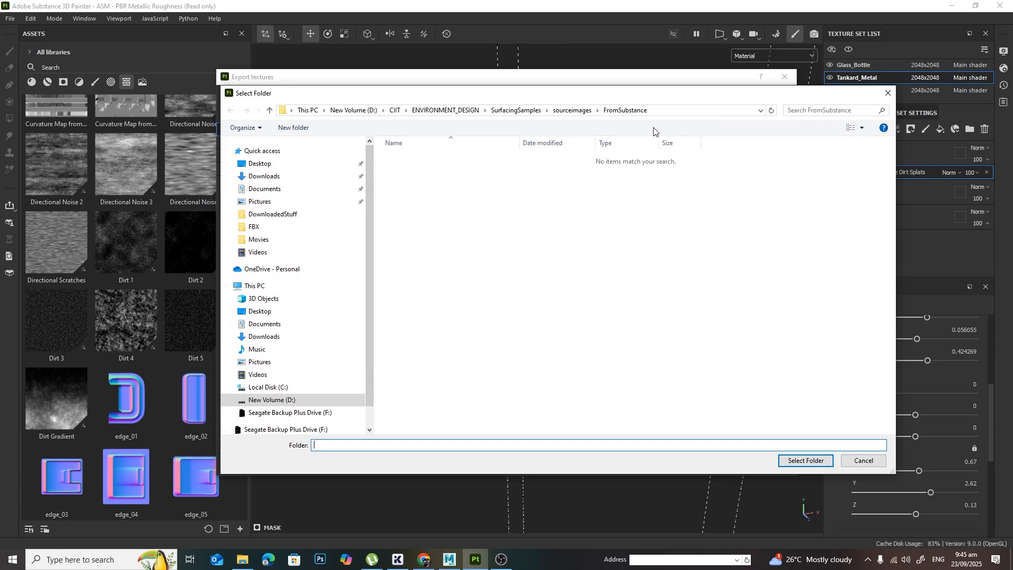
{"action": "right_click", "coordinate": [570, 200]}
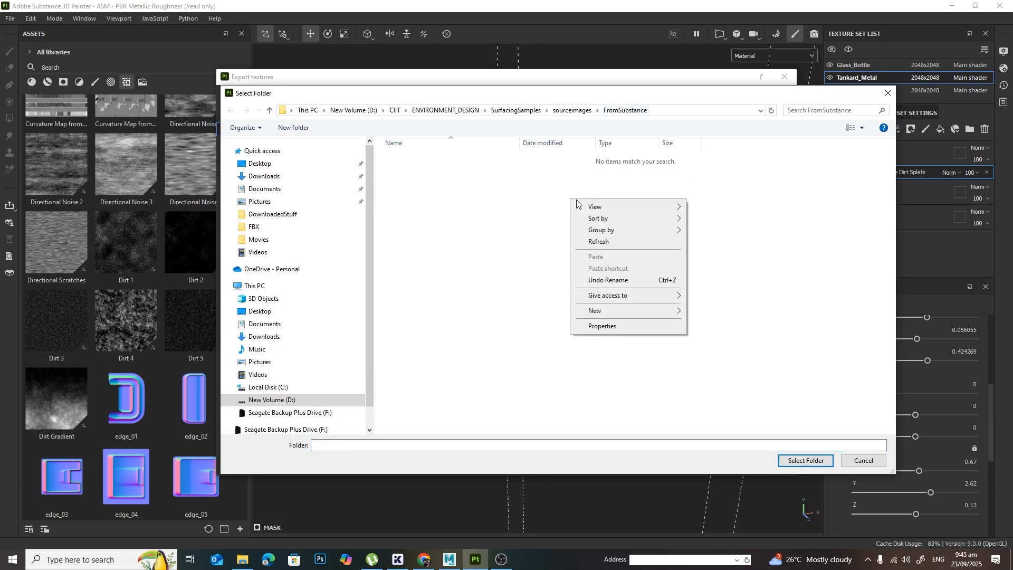
{"action": "mouse_move", "coordinate": [637, 314]}
{"action": "left_click", "coordinate": [735, 315]}
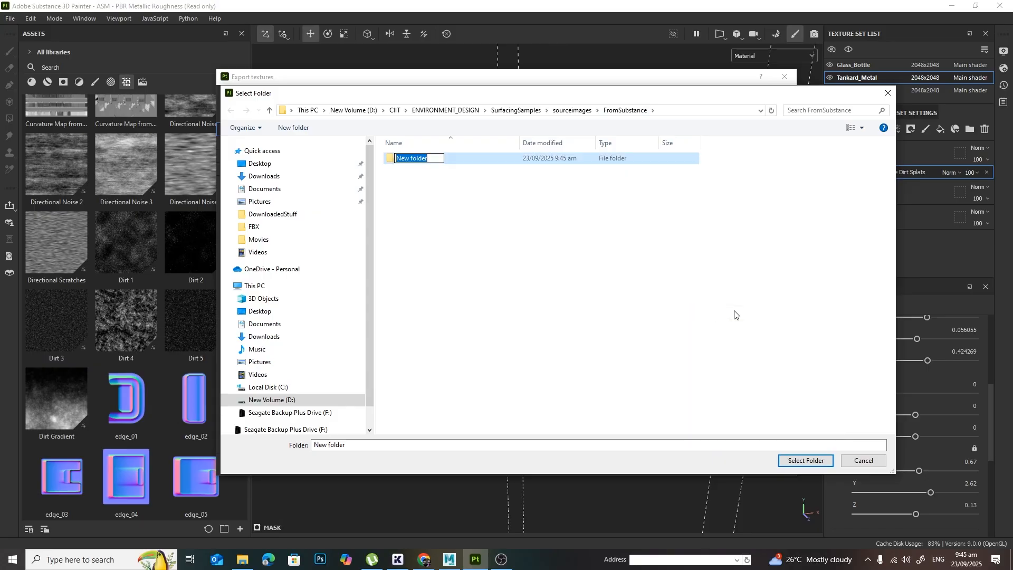
{"action": "type", "text": "BottleAndTankard"}
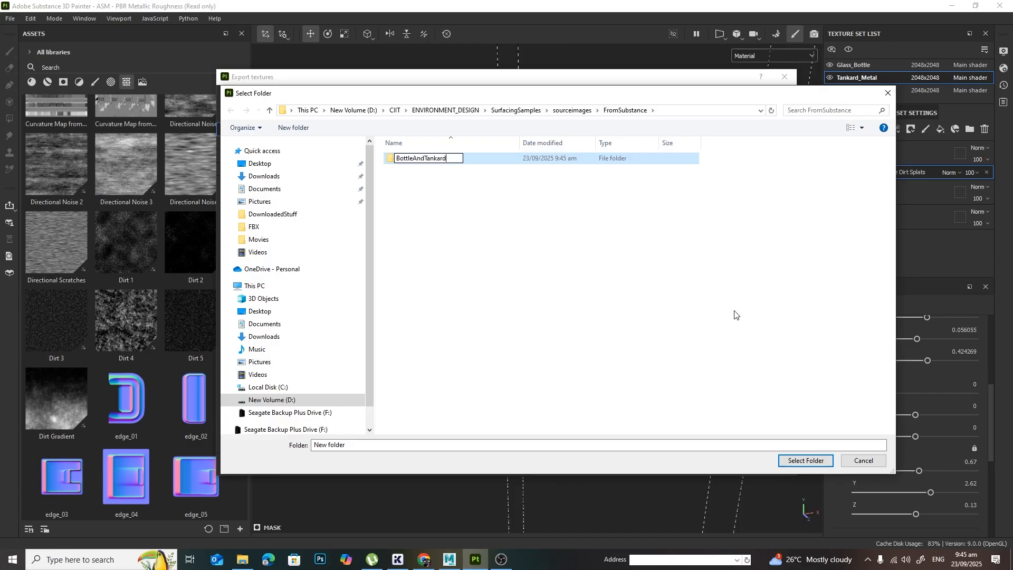
{"action": "key", "text": "Return"}
{"action": "key", "text": "Return"}
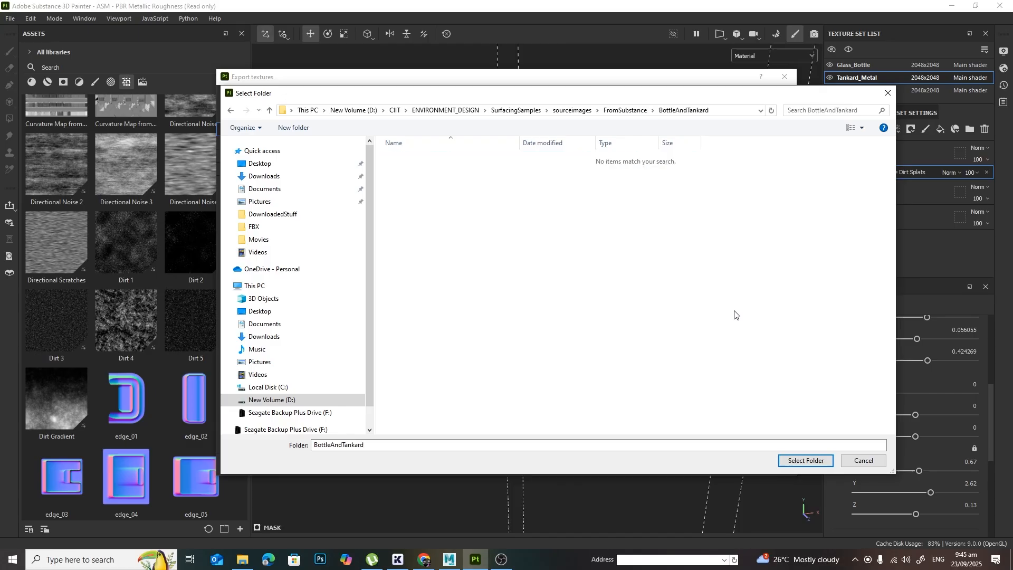
{"action": "left_click", "coordinate": [806, 461]}
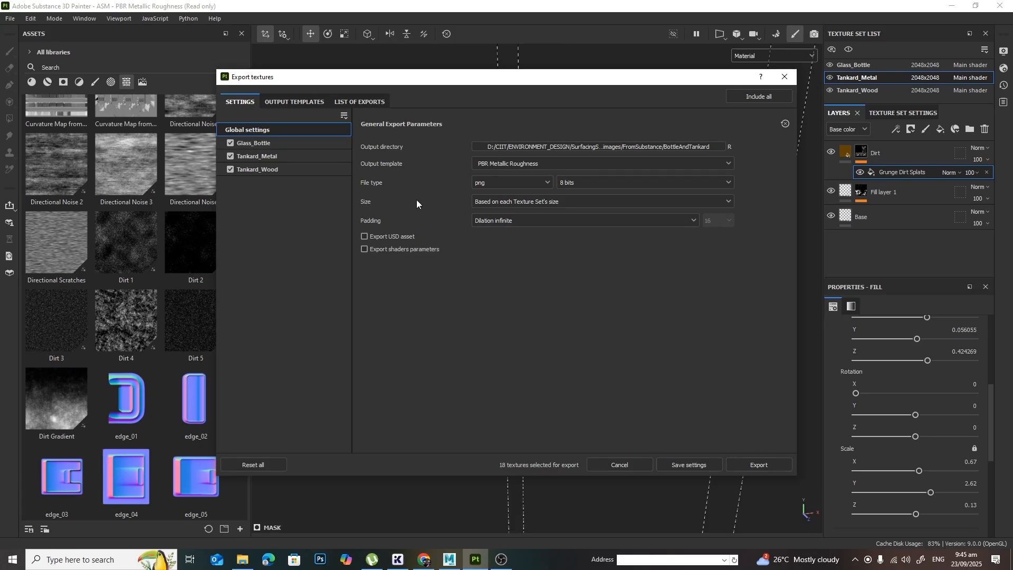
Step: Set the Glass_Bottle texture set's Roughness output map to 16 bits, leaving its Base Color map without a format override
{"action": "left_click", "coordinate": [280, 144]}
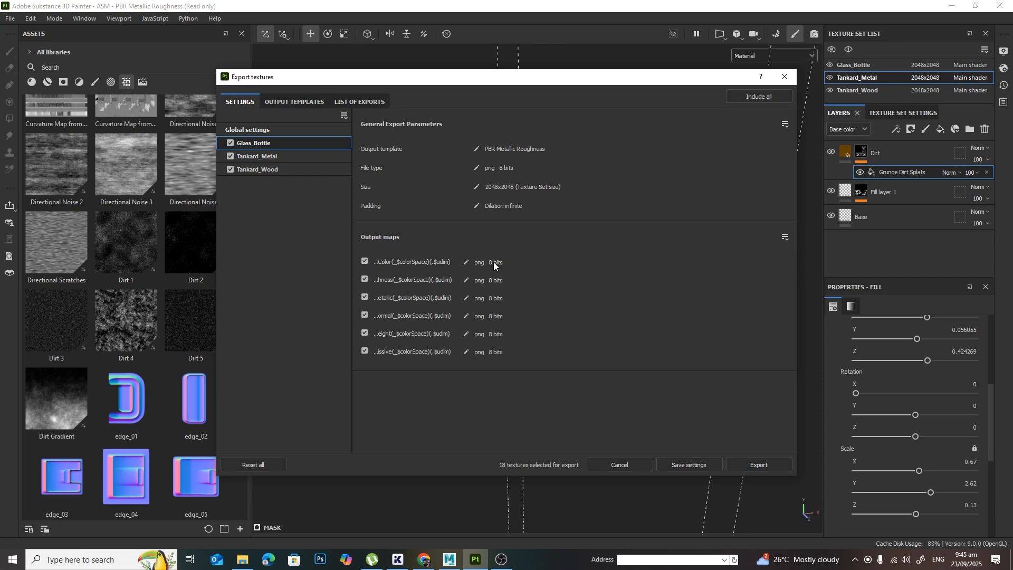
{"action": "left_click", "coordinate": [465, 262]}
{"action": "mouse_move", "coordinate": [352, 273]}
{"action": "left_mouse_down"}
{"action": "mouse_move", "coordinate": [391, 273]}
{"action": "mouse_move", "coordinate": [355, 266]}
{"action": "mouse_move", "coordinate": [364, 268]}
{"action": "left_mouse_up"}
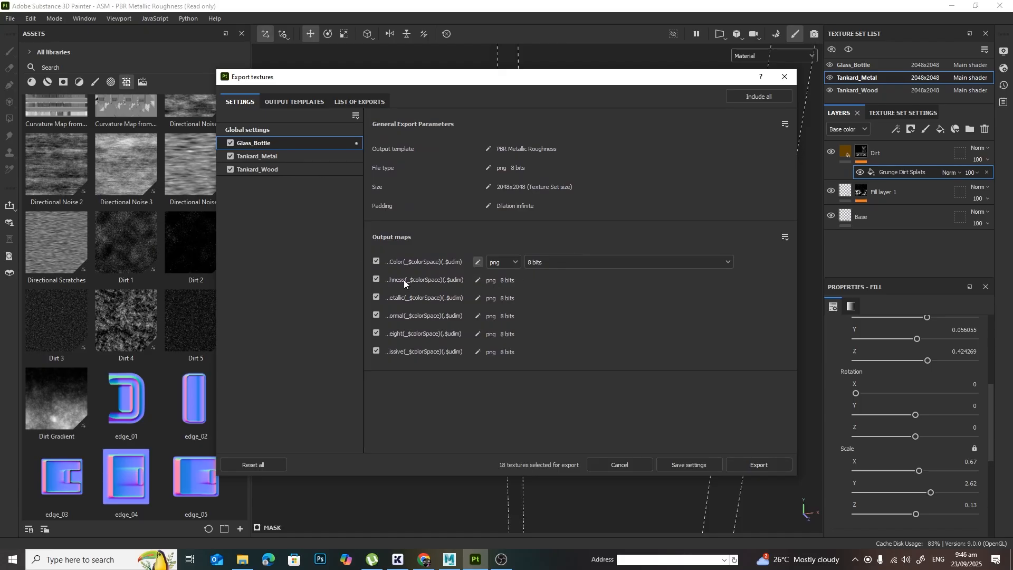
{"action": "left_click", "coordinate": [477, 281]}
{"action": "left_click", "coordinate": [544, 280]}
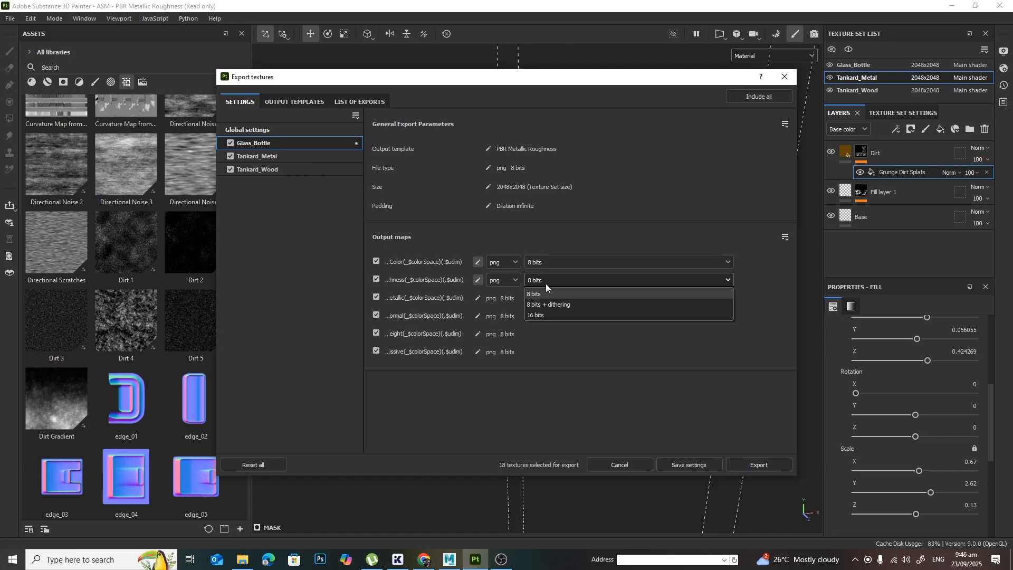
{"action": "left_click", "coordinate": [546, 315]}
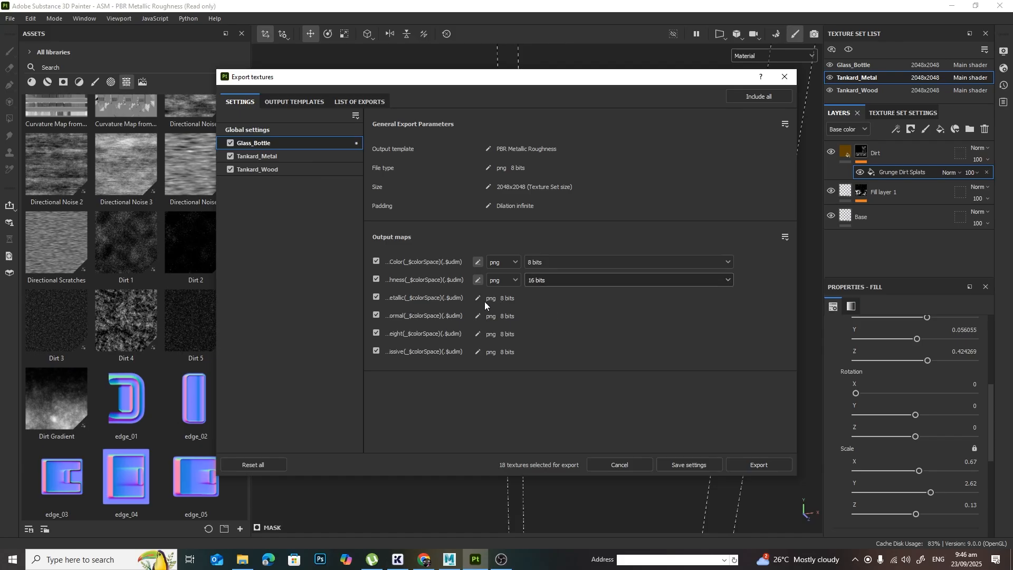
{"action": "left_click", "coordinate": [480, 262]}
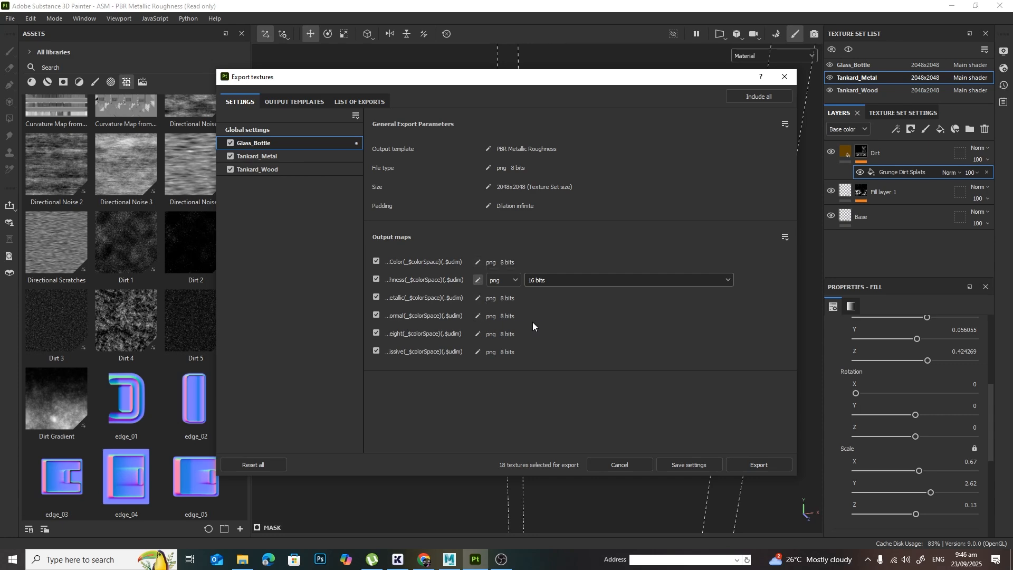
Step: Exclude the Normal, Emissive and Metallic maps of Glass_Bottle from the export
{"action": "left_click", "coordinate": [375, 316]}
{"action": "left_click", "coordinate": [296, 161]}
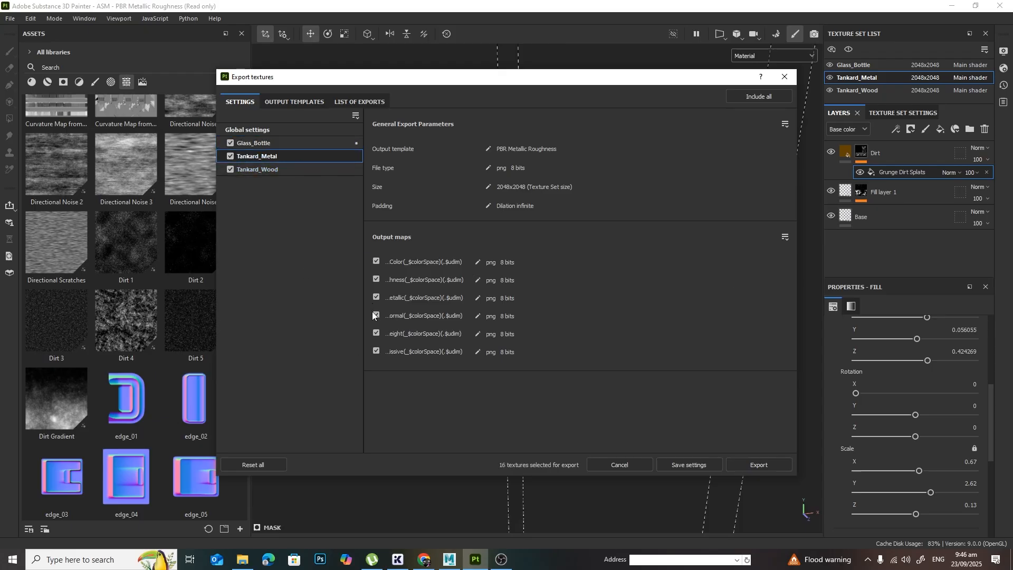
{"action": "left_click", "coordinate": [299, 145]}
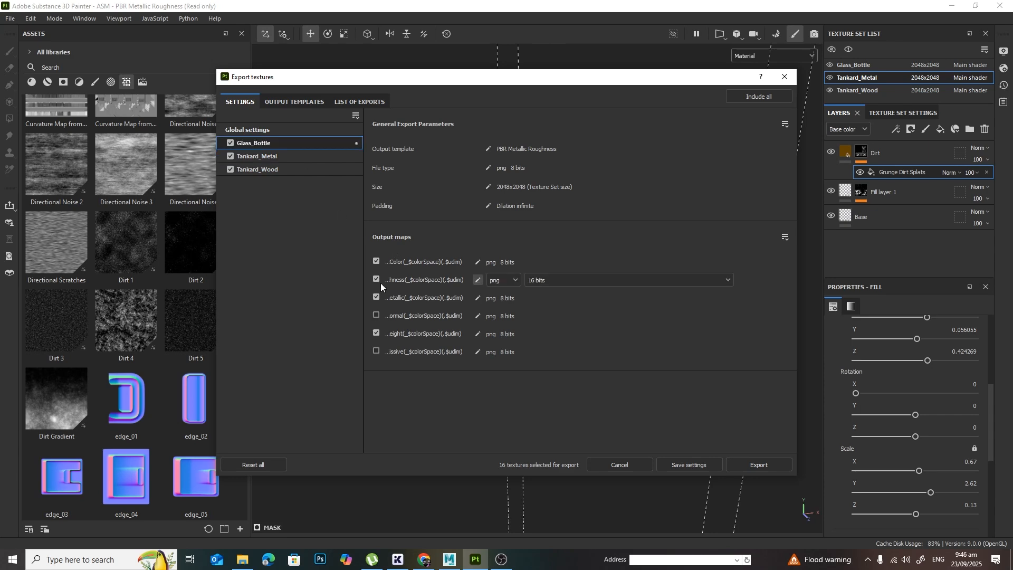
{"action": "left_click", "coordinate": [376, 297]}
Step: Exclude the Normal and Emissive maps of Tankard_Metal and Tankard_Wood from the export, plus the Metallic map of Tankard_Wood
{"action": "left_click", "coordinate": [287, 159]}
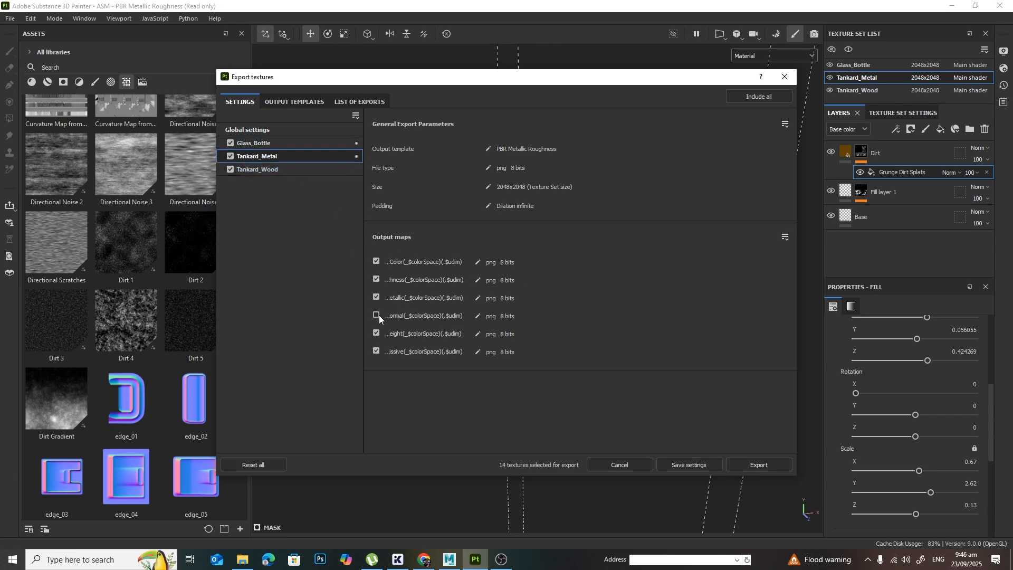
{"action": "left_click", "coordinate": [295, 169]}
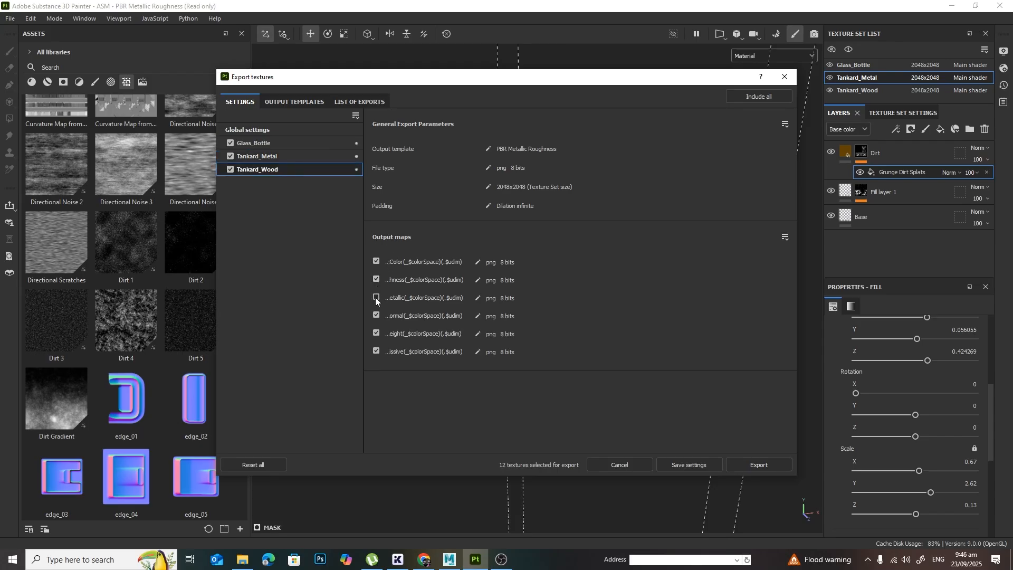
{"action": "left_click", "coordinate": [375, 332]}
Step: Set the Roughness output maps of Tankard_Metal and Tankard_Wood to 16 bits
{"action": "left_click", "coordinate": [306, 154]}
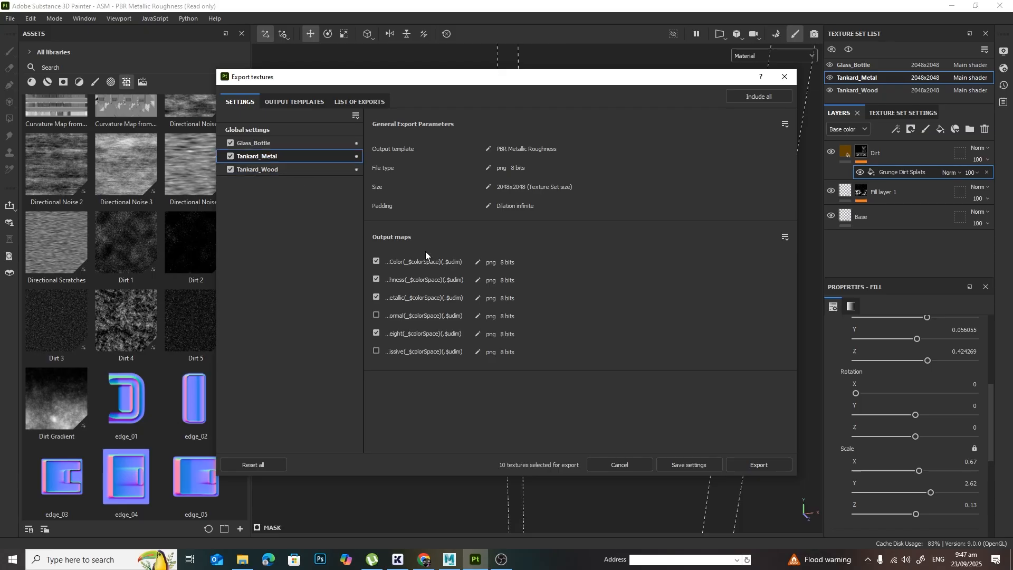
{"action": "left_click", "coordinate": [477, 280]}
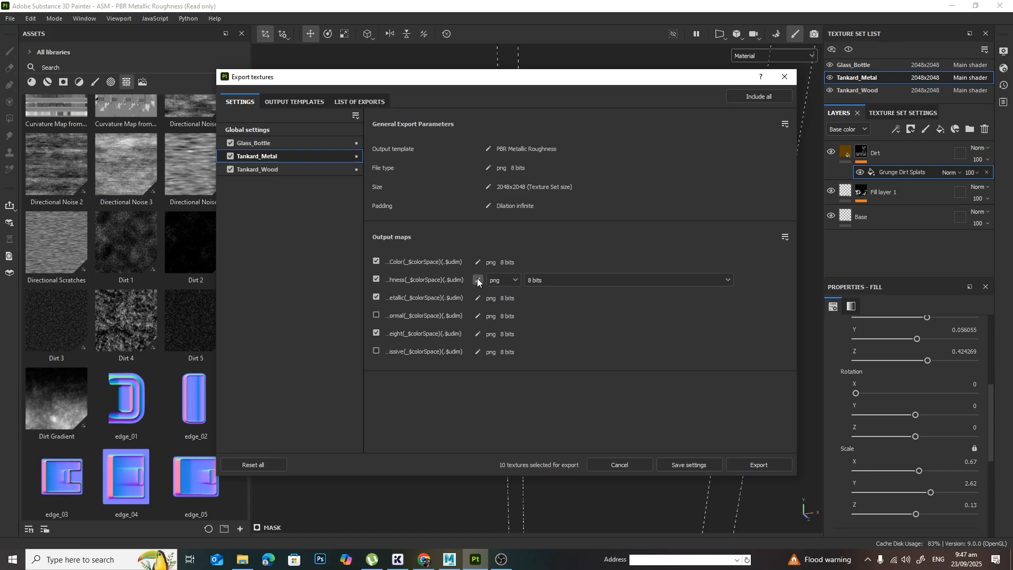
{"action": "left_click", "coordinate": [543, 280]}
{"action": "left_click", "coordinate": [552, 315]}
{"action": "left_click", "coordinate": [318, 173]}
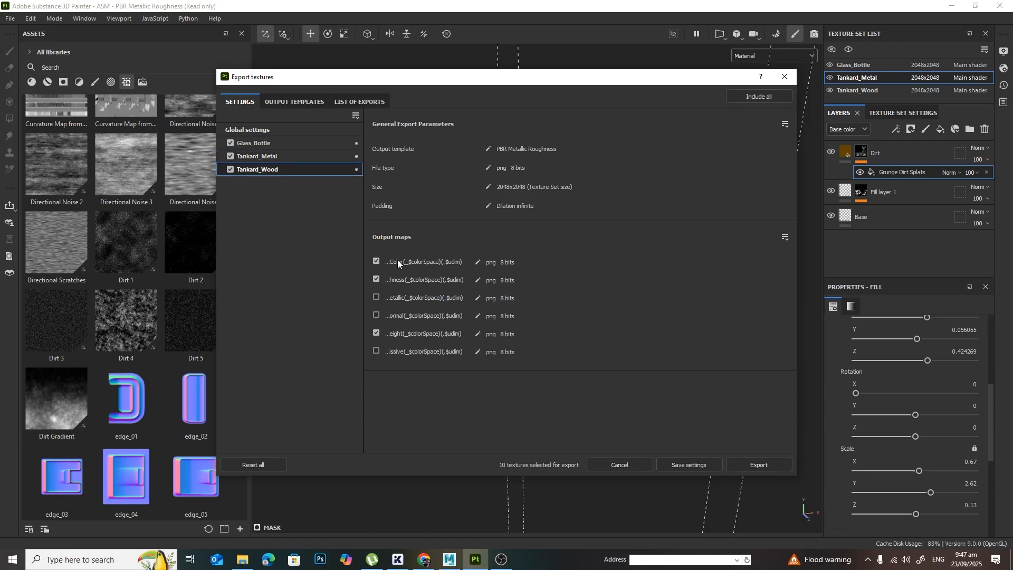
{"action": "left_click", "coordinate": [478, 280]}
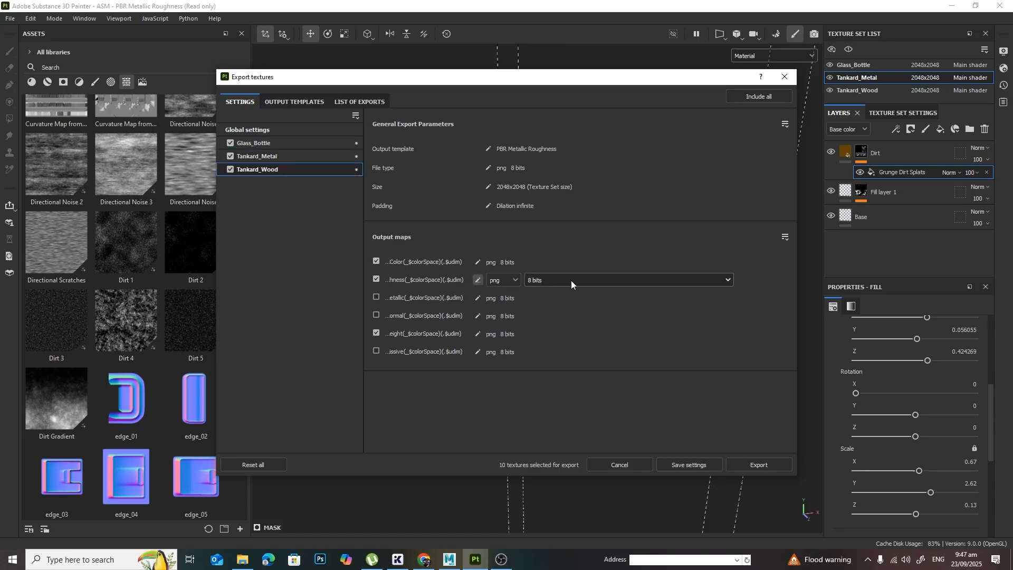
{"action": "left_click", "coordinate": [571, 280]}
{"action": "left_click", "coordinate": [568, 308]}
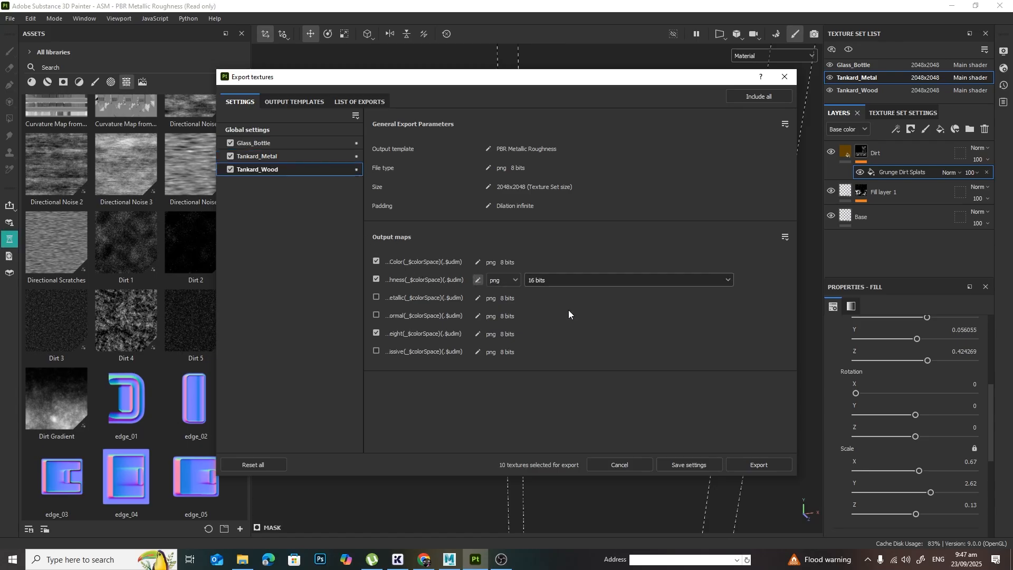
Step: Export the selected texture maps of all three texture sets and close the export dialog
{"action": "left_click", "coordinate": [761, 463]}
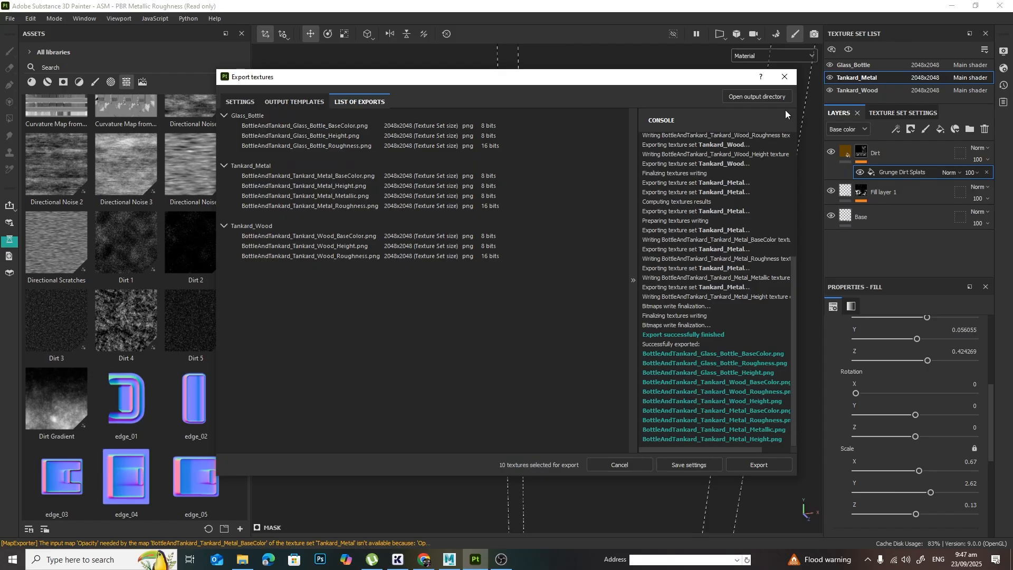
{"action": "left_click", "coordinate": [786, 82]}
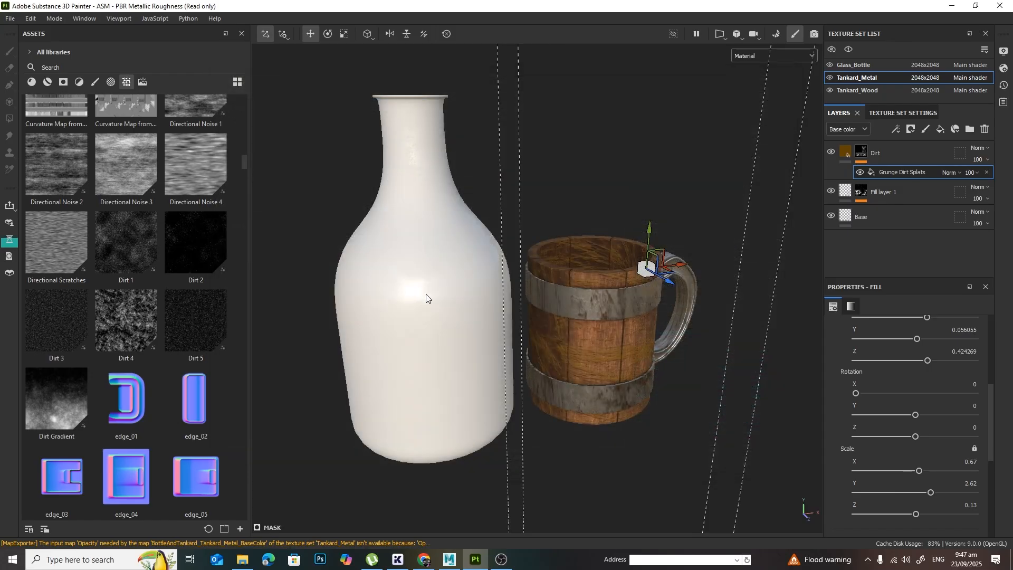